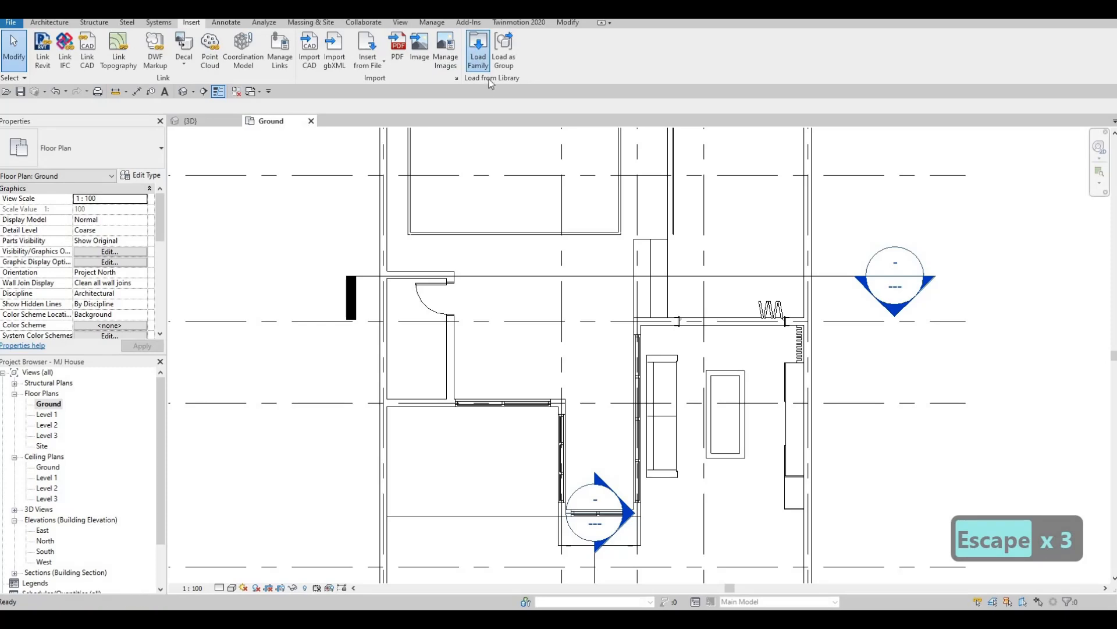
- Load the M_Washer_Dryer_Combo family from the Mid-Range folder under Specialty Equipment in the Canada library
{"action": "scroll", "coordinate": [646, 262], "scroll_direction": "down", "scroll_amount": 2}
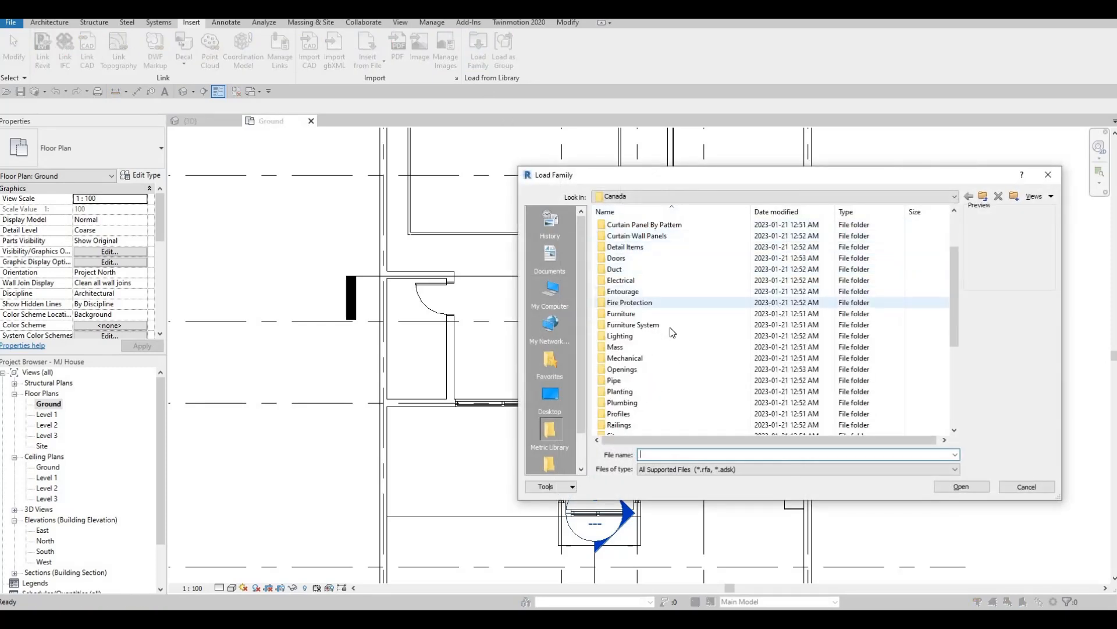
{"action": "scroll", "coordinate": [654, 401], "scroll_direction": "down", "scroll_amount": 1}
{"action": "left_click", "coordinate": [655, 413]}
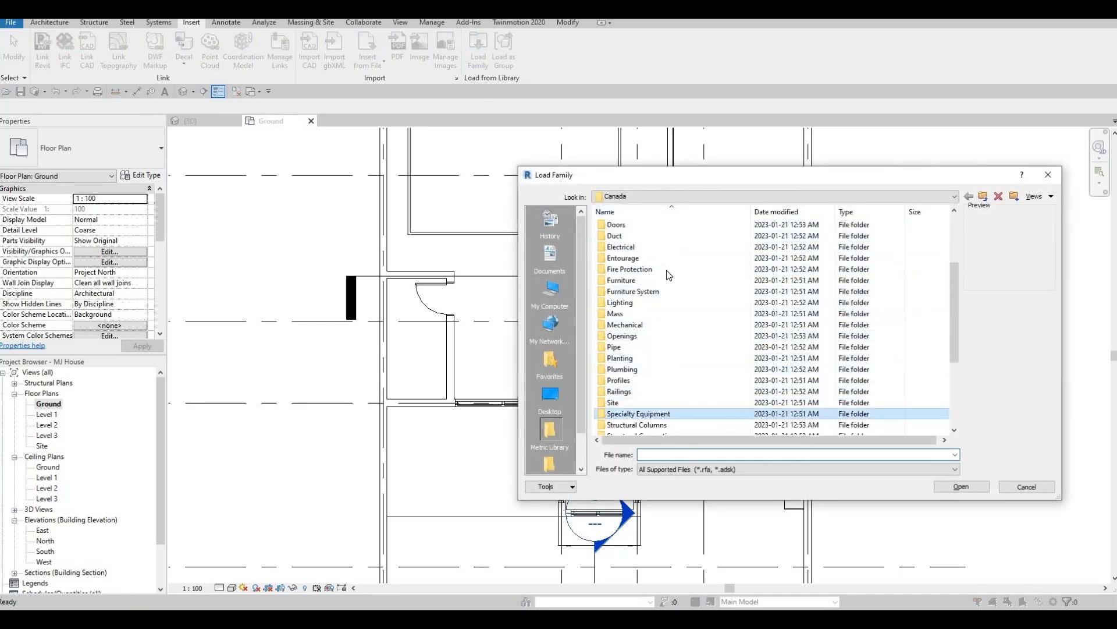
{"action": "key", "text": "Return"}
{"action": "double_click", "coordinate": [641, 237]}
{"action": "double_click", "coordinate": [641, 236]}
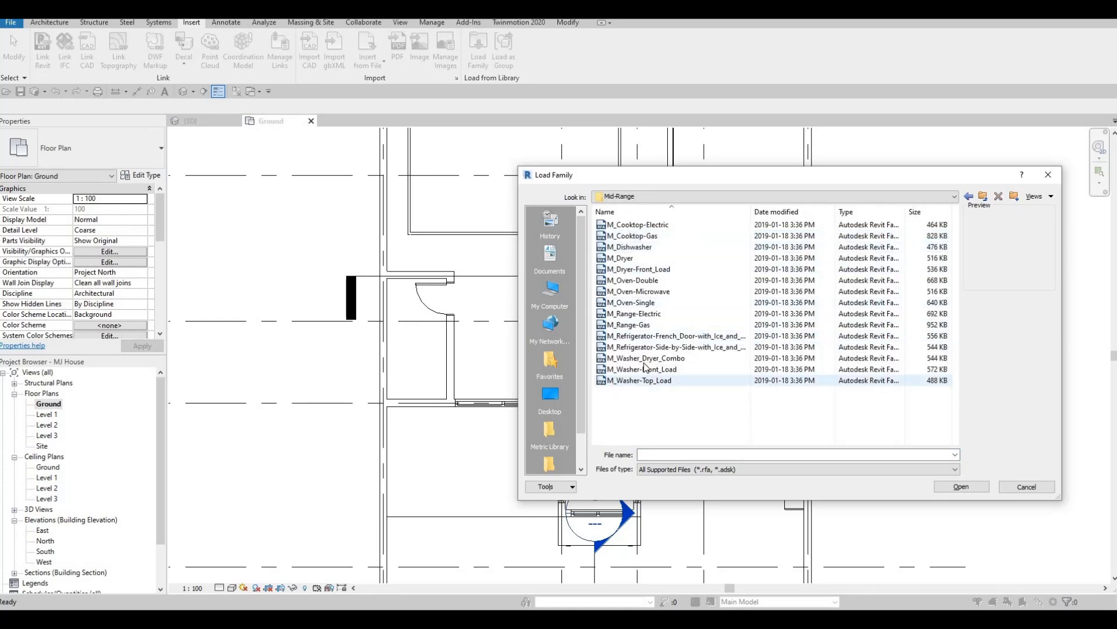
{"action": "left_click", "coordinate": [646, 358]}
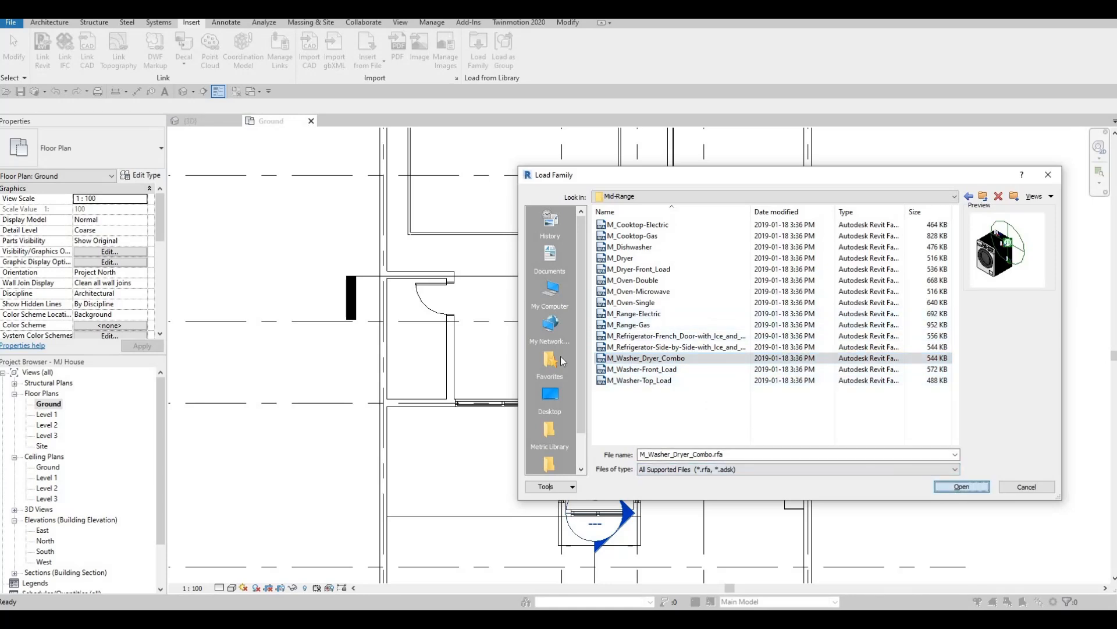
{"action": "key", "text": "Return"}
- Place the rotated 600mm washer dryer in the small room's lower exterior corner, with its back against the exterior wall
{"action": "key", "text": "c"}
{"action": "key", "text": "m"}
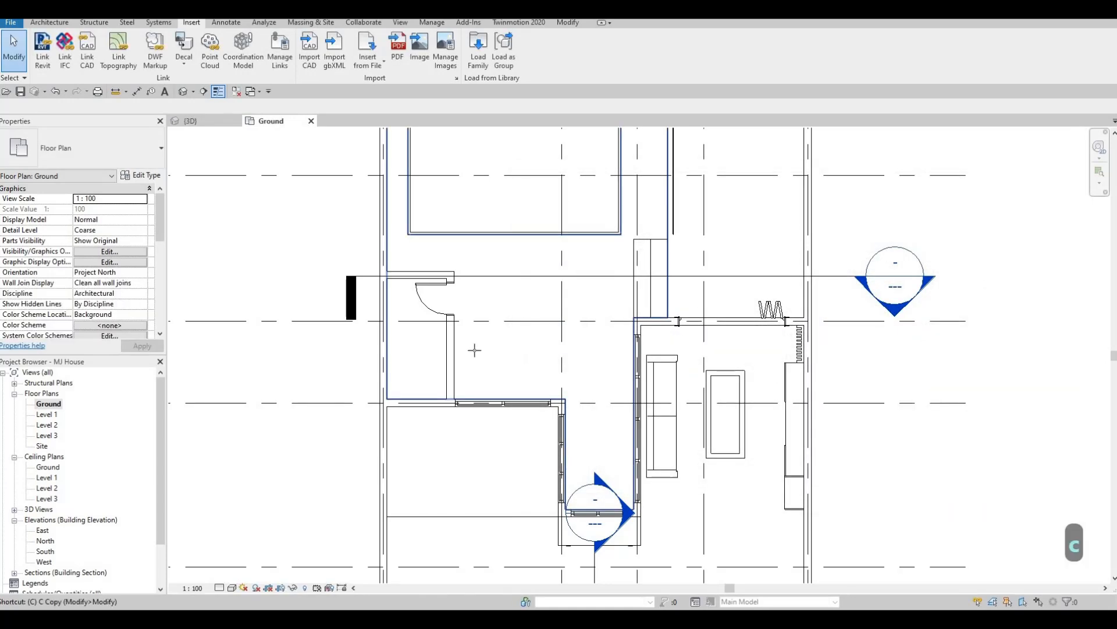
{"action": "key", "text": "space"}
{"action": "key", "text": "space"}
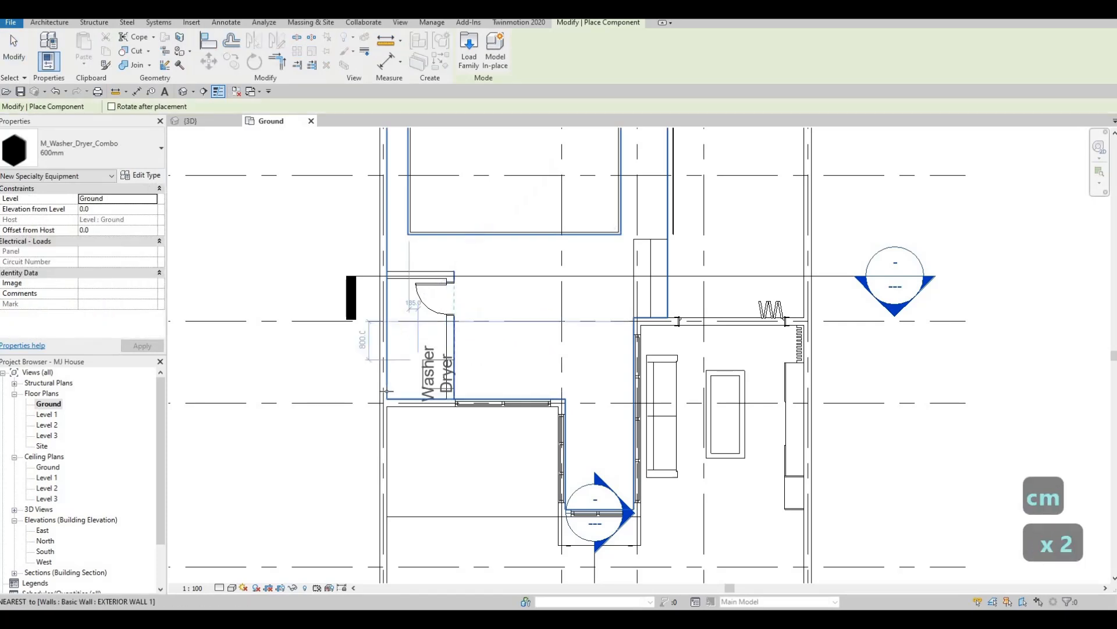
{"action": "scroll", "coordinate": [381, 387], "scroll_direction": "up", "scroll_amount": 2}
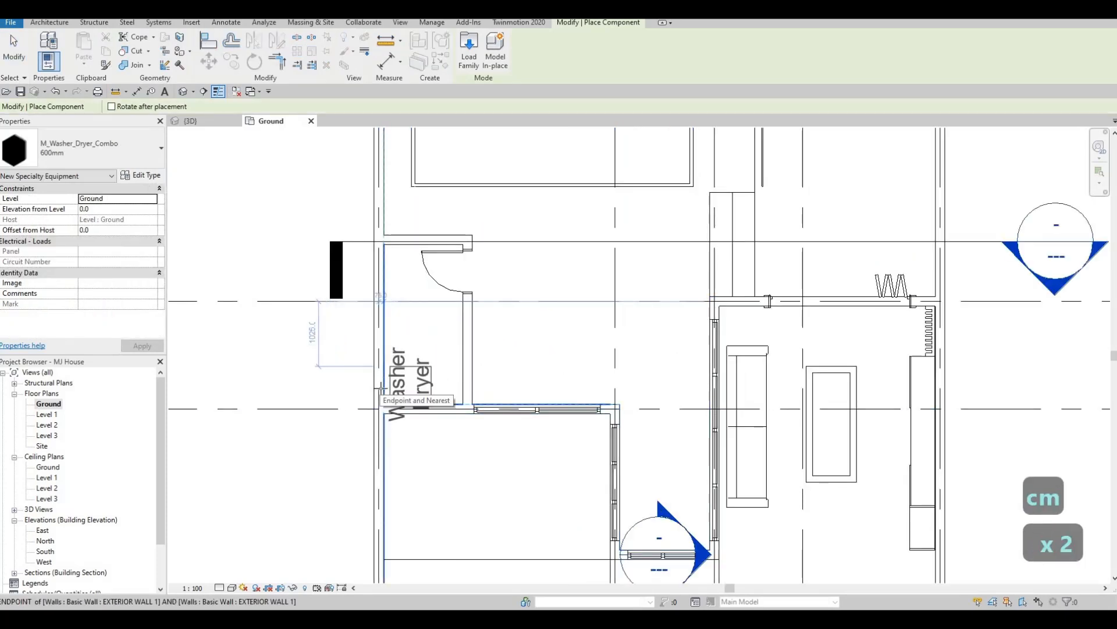
{"action": "scroll", "coordinate": [378, 388], "scroll_direction": "up", "scroll_amount": 3}
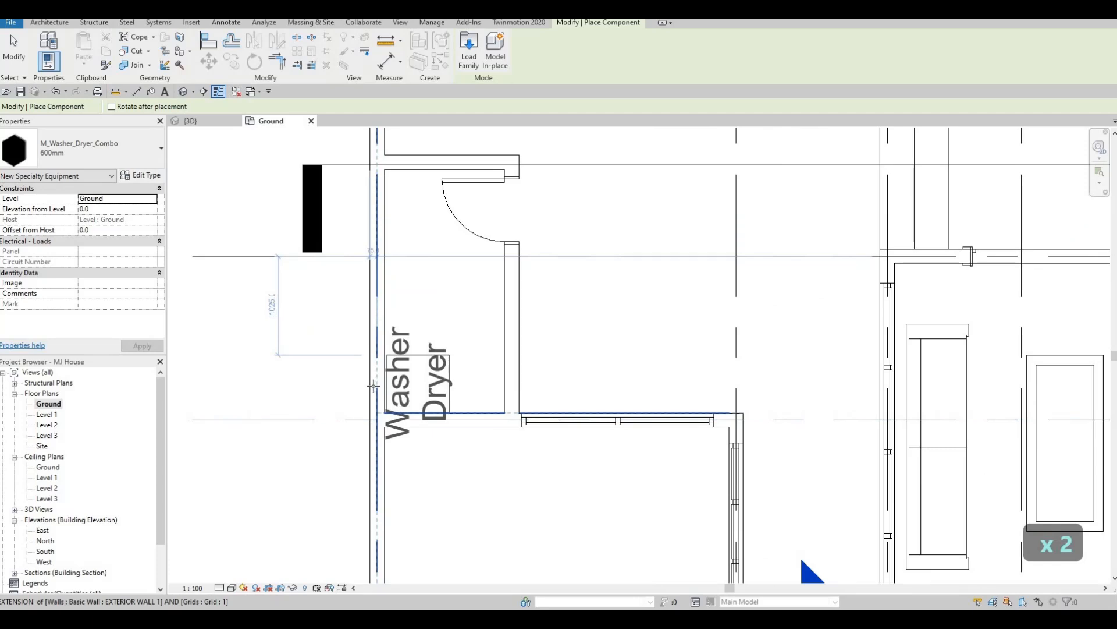
{"action": "scroll", "coordinate": [375, 385], "scroll_direction": "up", "scroll_amount": 2}
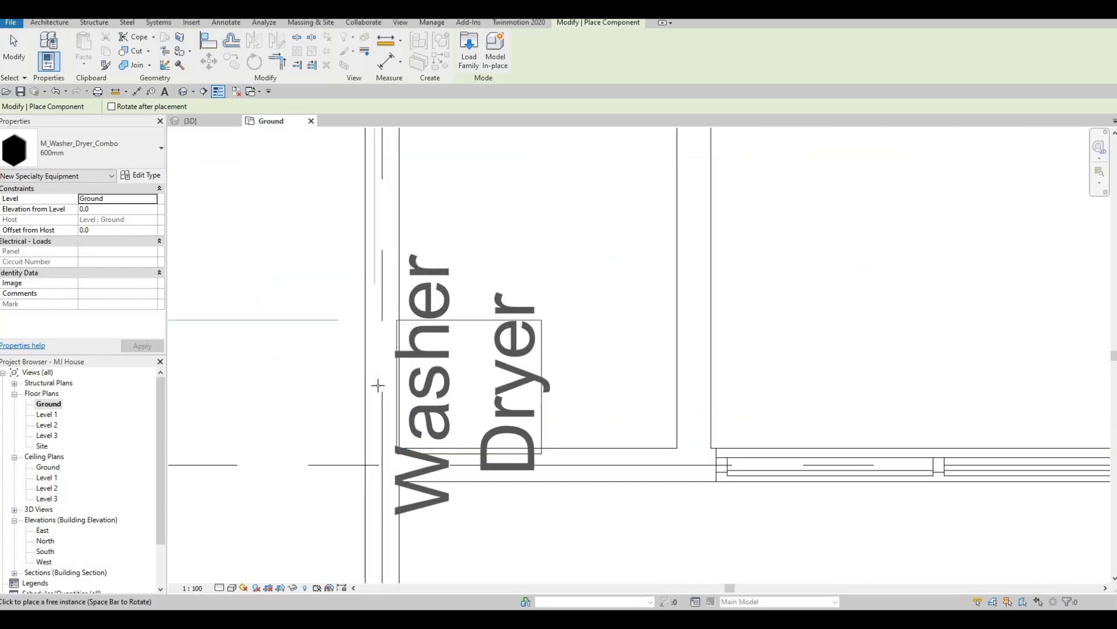
{"action": "left_click", "coordinate": [494, 351]}
{"action": "key", "text": "Escape"}
{"action": "key", "text": "Escape"}
{"action": "key", "text": "Escape"}
- Turn off Show Label in the washer dryer's 600mm type properties
{"action": "left_click", "coordinate": [510, 355]}
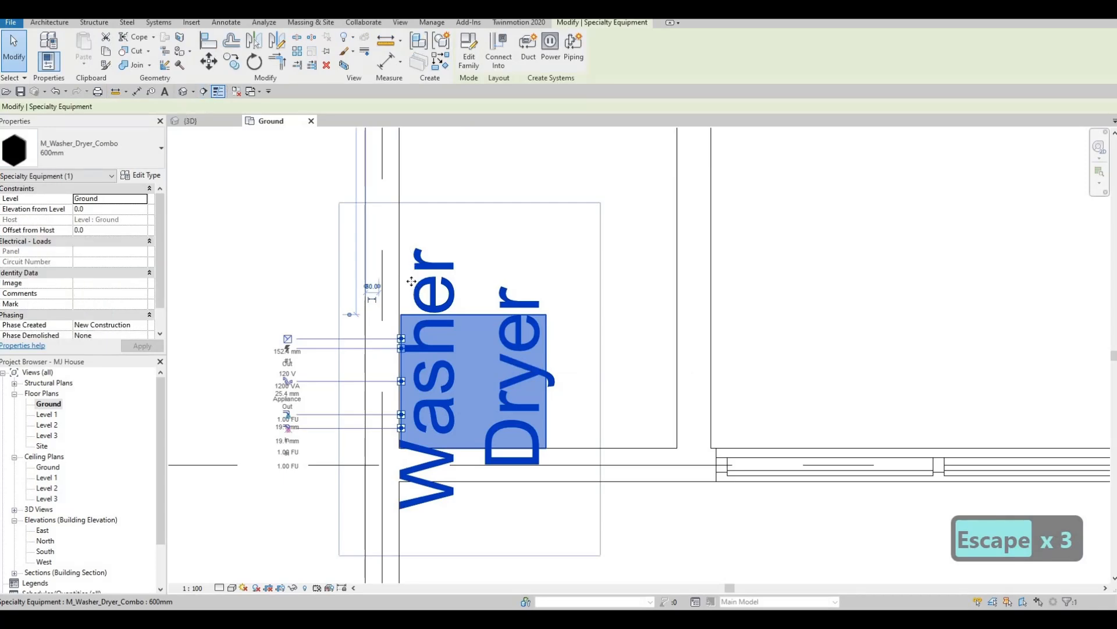
{"action": "left_click", "coordinate": [142, 174]}
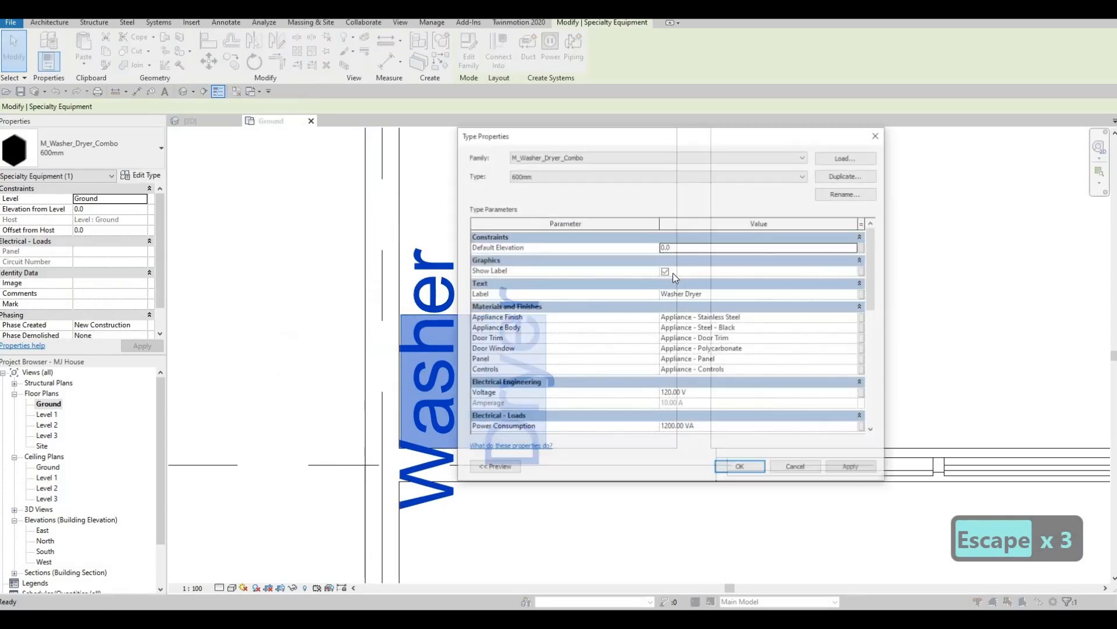
{"action": "left_click", "coordinate": [665, 271]}
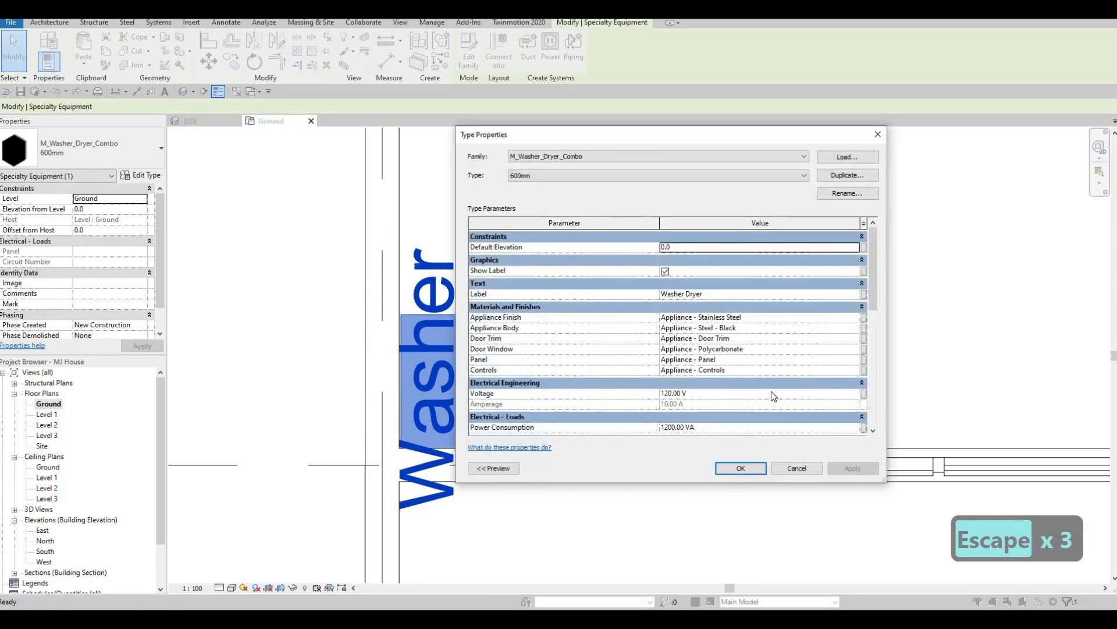
{"action": "left_click", "coordinate": [729, 468]}
{"action": "key", "text": "Escape"}
{"action": "key", "text": "Escape"}
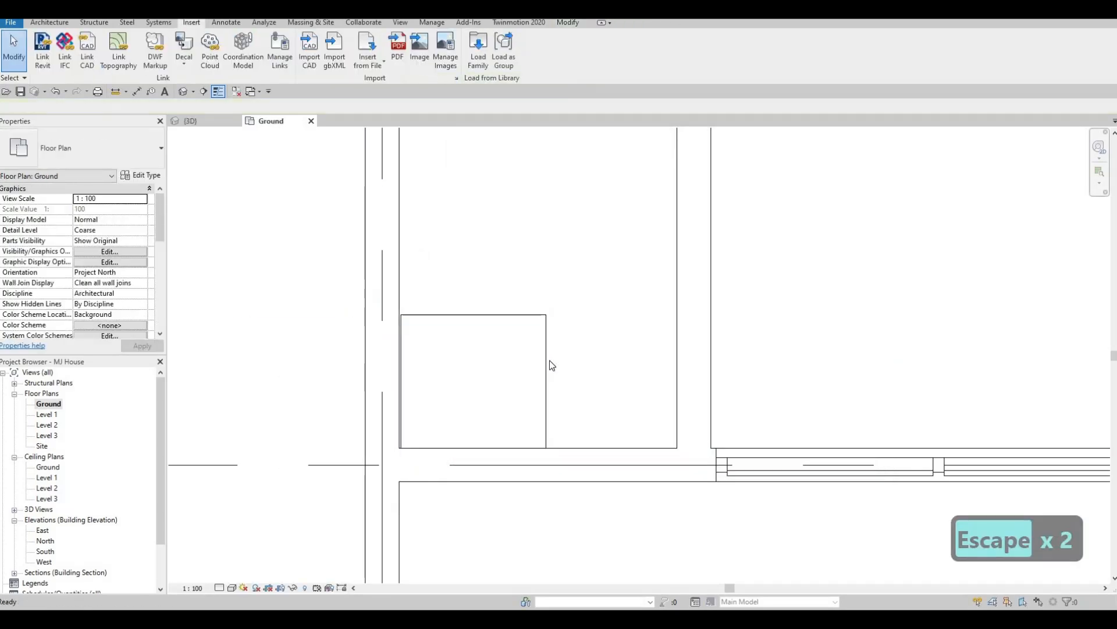
- Align the washer dryer's back edge with the inner face of the exterior wall behind it
{"action": "key", "text": "a"}
{"action": "key", "text": "l"}
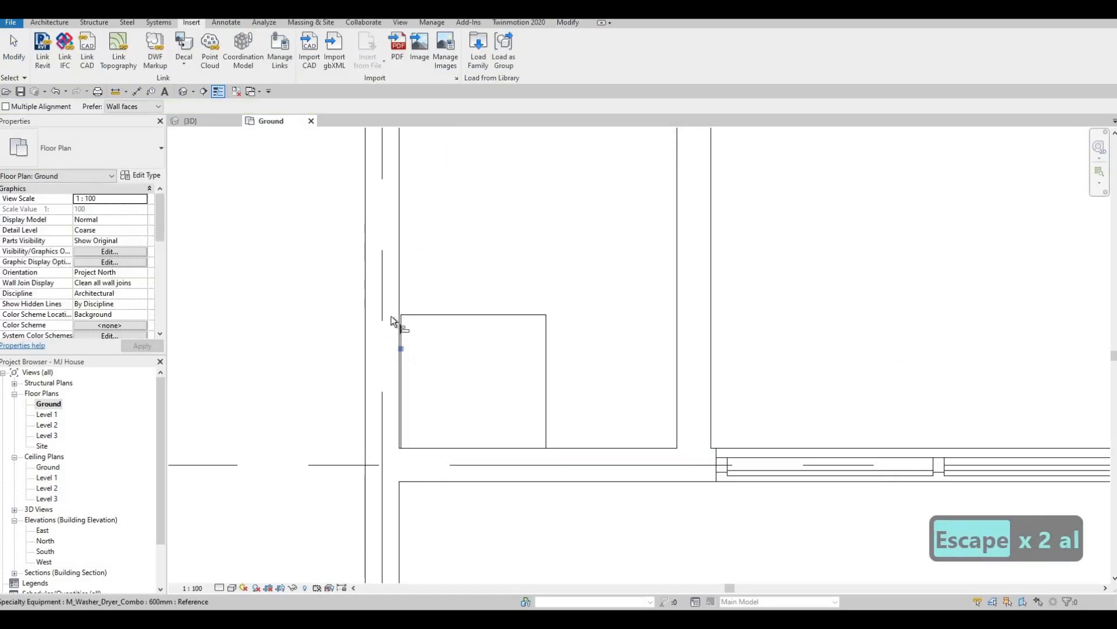
{"action": "left_click", "coordinate": [397, 297]}
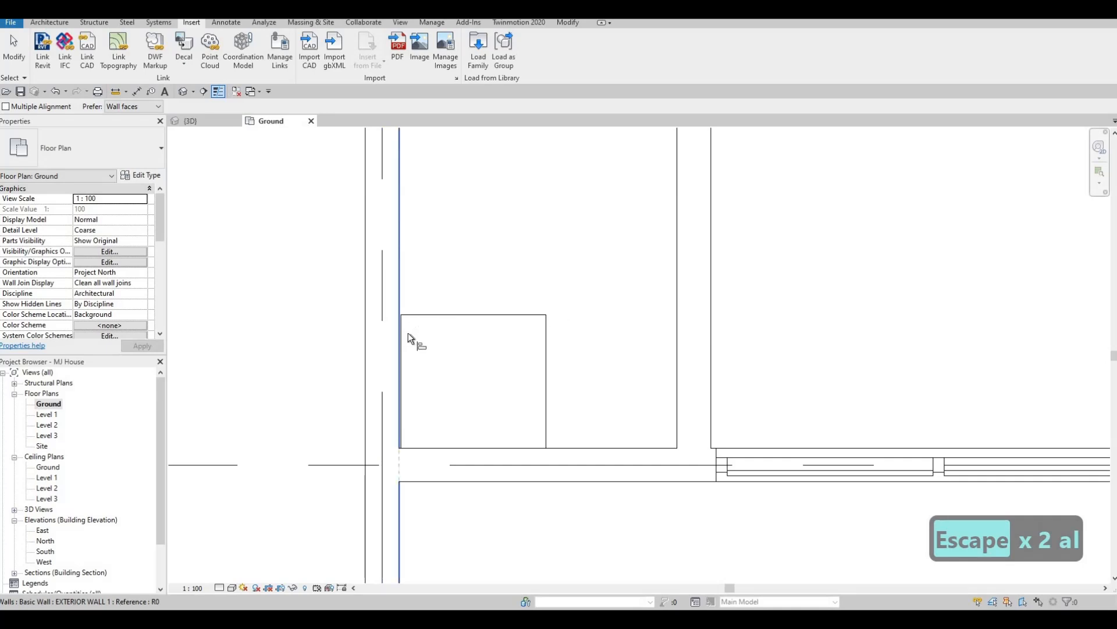
{"action": "left_click", "coordinate": [417, 337]}
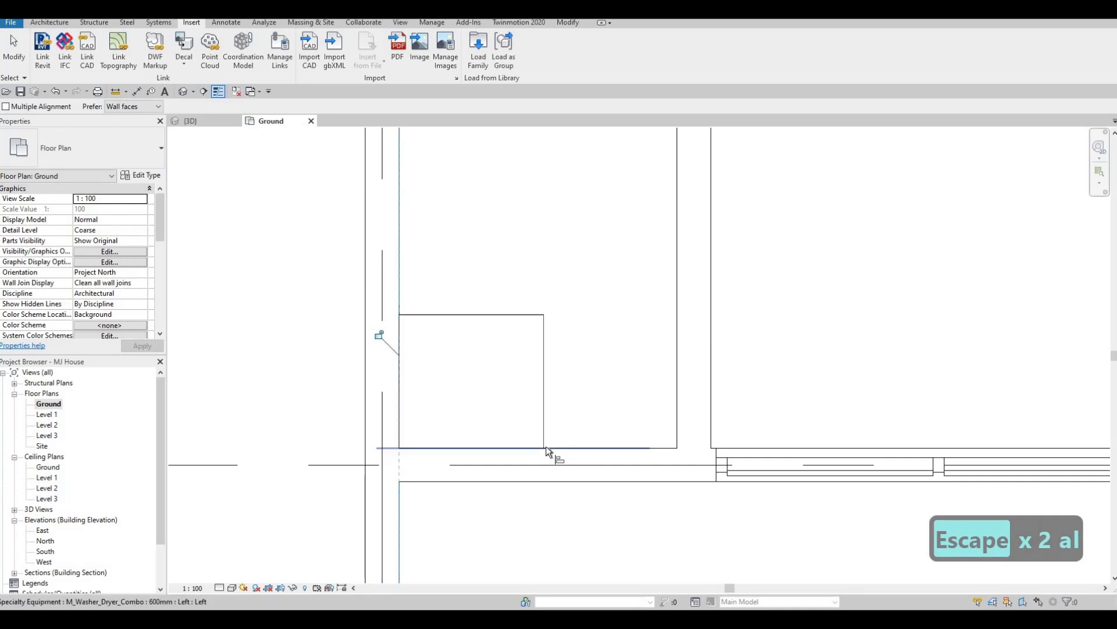
{"action": "key", "text": "Tab"}
{"action": "key", "text": "Tab"}
{"action": "key", "text": "Tab"}
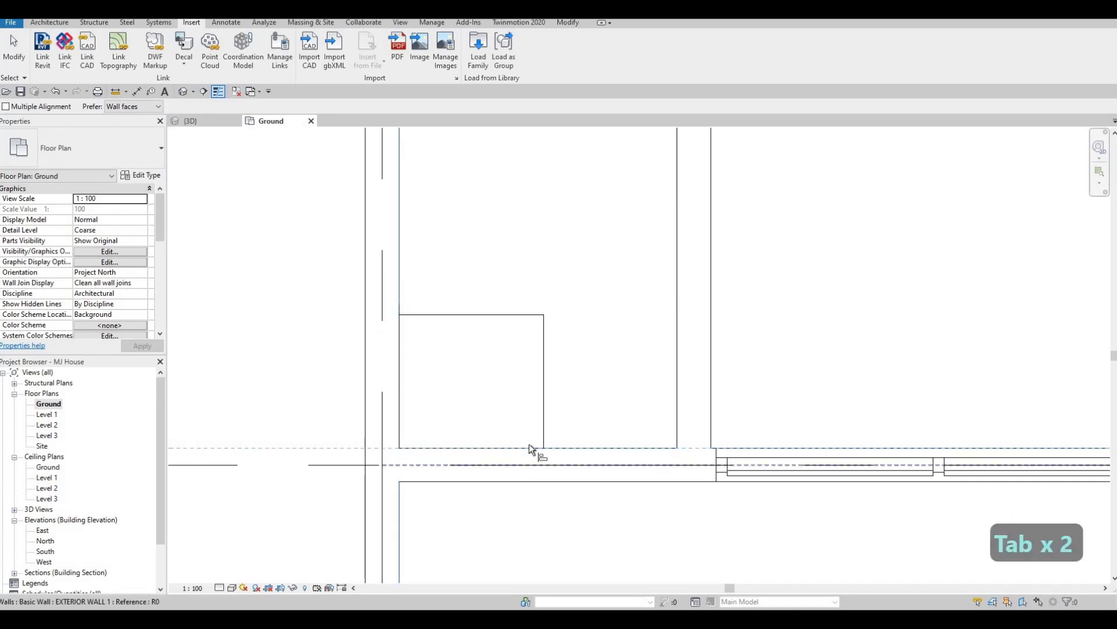
{"action": "key", "text": "Tab"}
{"action": "key", "text": "Tab"}
{"action": "key", "text": "Tab"}
{"action": "key", "text": "Tab"}
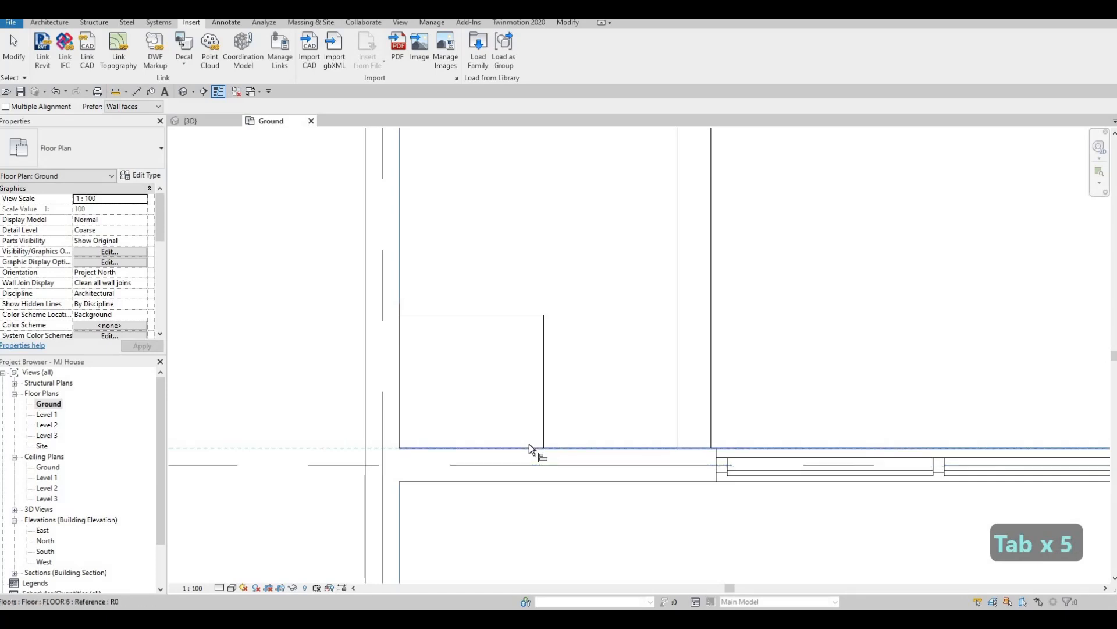
{"action": "key", "text": "Escape"}
{"action": "scroll", "coordinate": [452, 382], "scroll_direction": "down", "scroll_amount": 5}
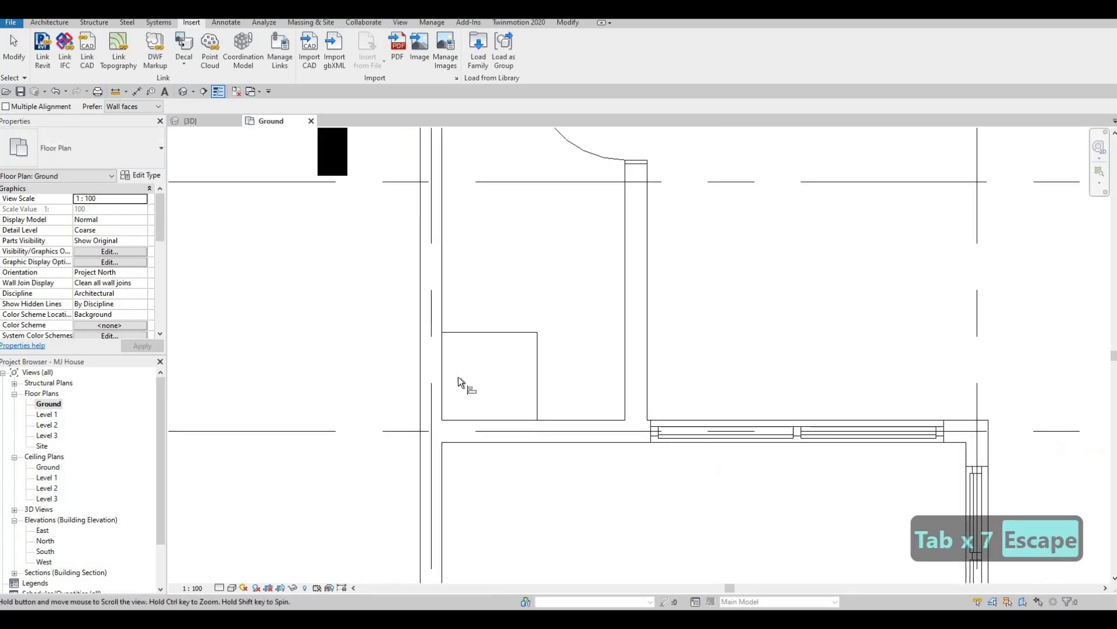
{"action": "key", "text": "Escape"}
- Open the Section 2 view from its section head and start in-place editing of the two-step generic model
{"action": "scroll", "coordinate": [431, 384], "scroll_direction": "down", "scroll_amount": 3}
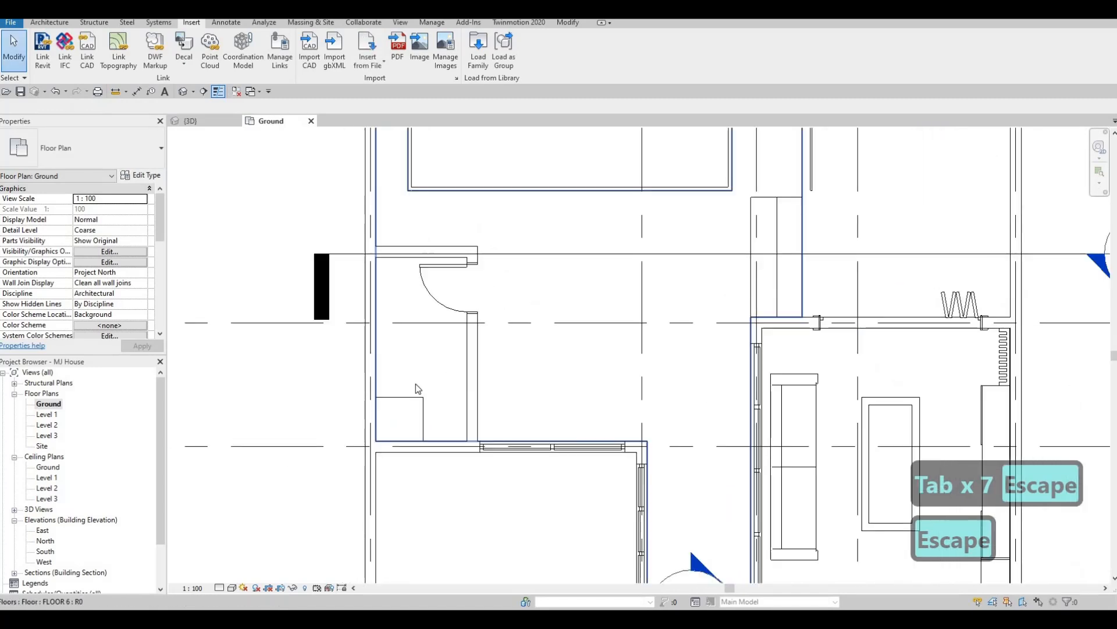
{"action": "scroll", "coordinate": [396, 387], "scroll_direction": "down", "scroll_amount": 2}
{"action": "middle_click_drag", "start_coordinate": [373, 395], "coordinate": [284, 416]}
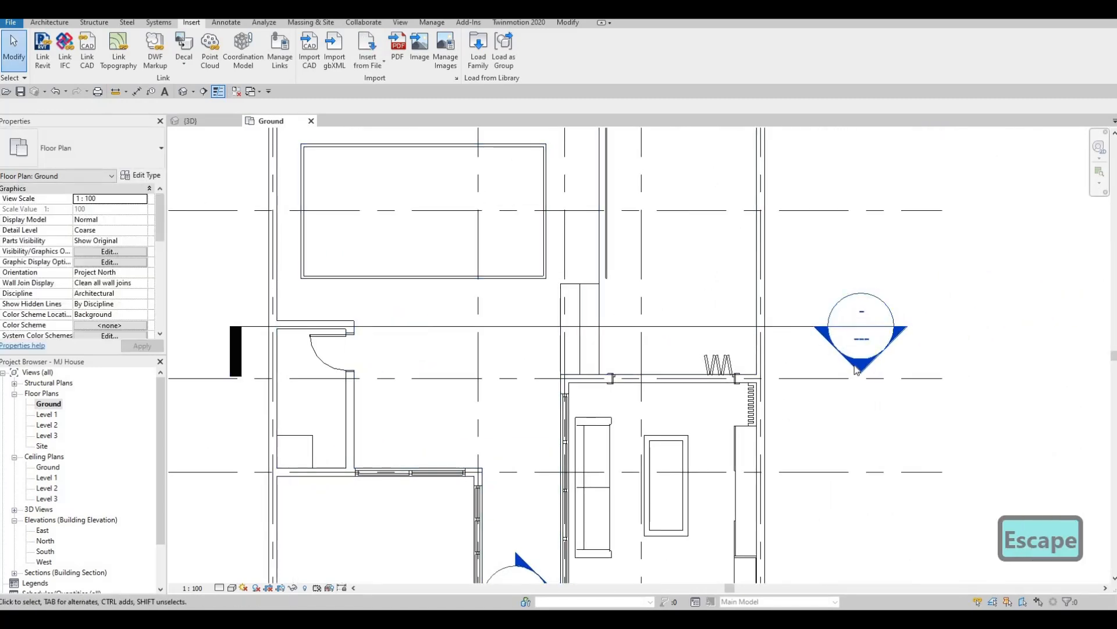
{"action": "double_click", "coordinate": [782, 385]}
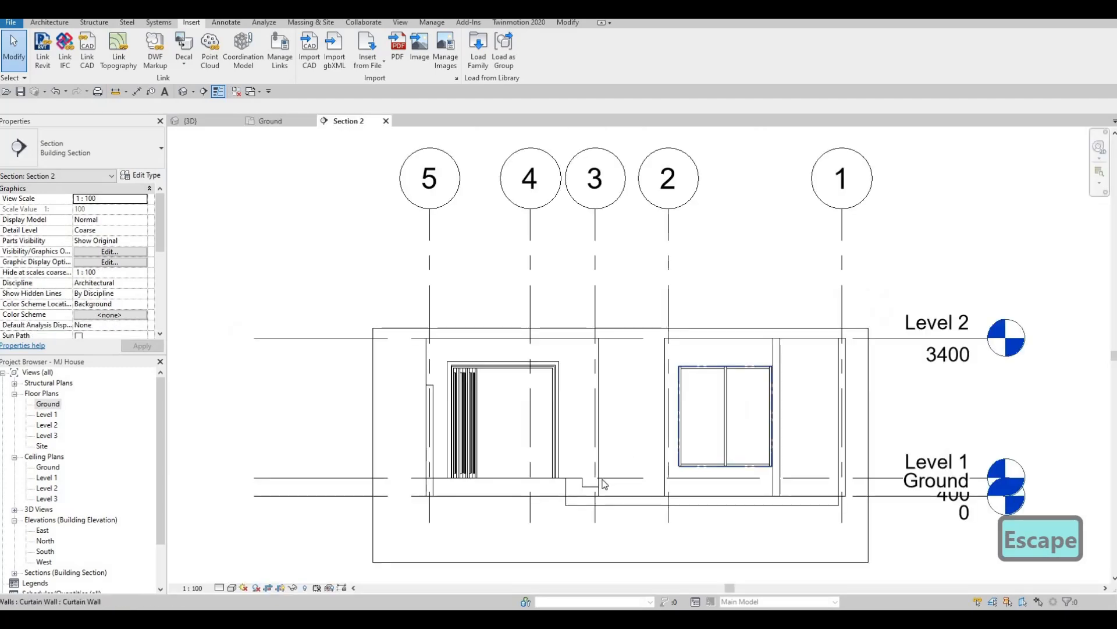
{"action": "scroll", "coordinate": [585, 464], "scroll_direction": "up", "scroll_amount": 3}
{"action": "left_click", "coordinate": [585, 464]}
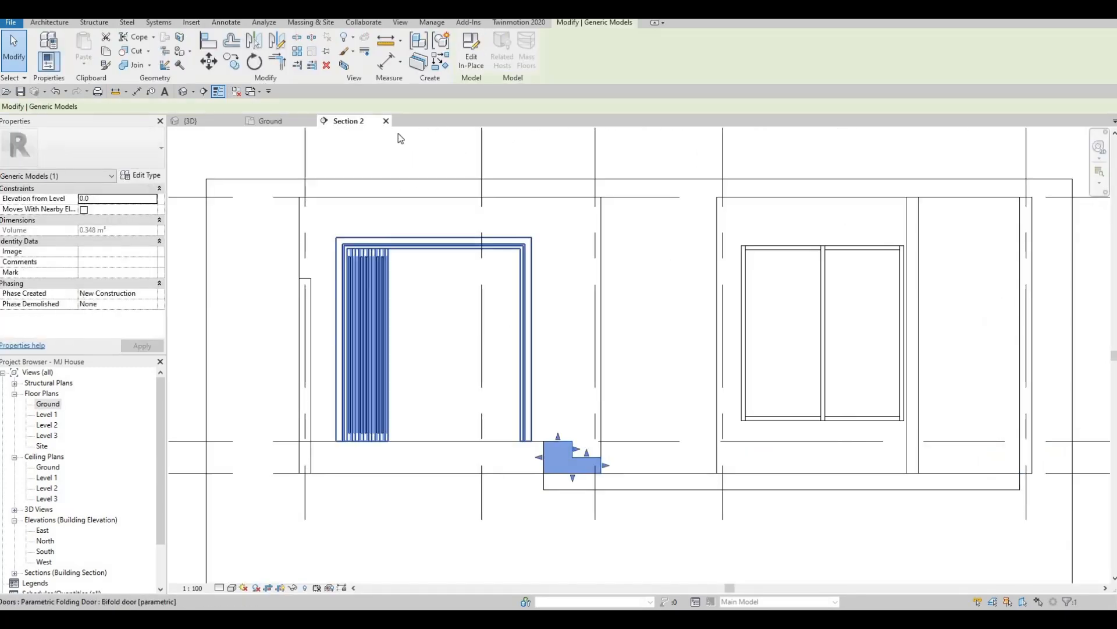
{"action": "left_click", "coordinate": [479, 64]}
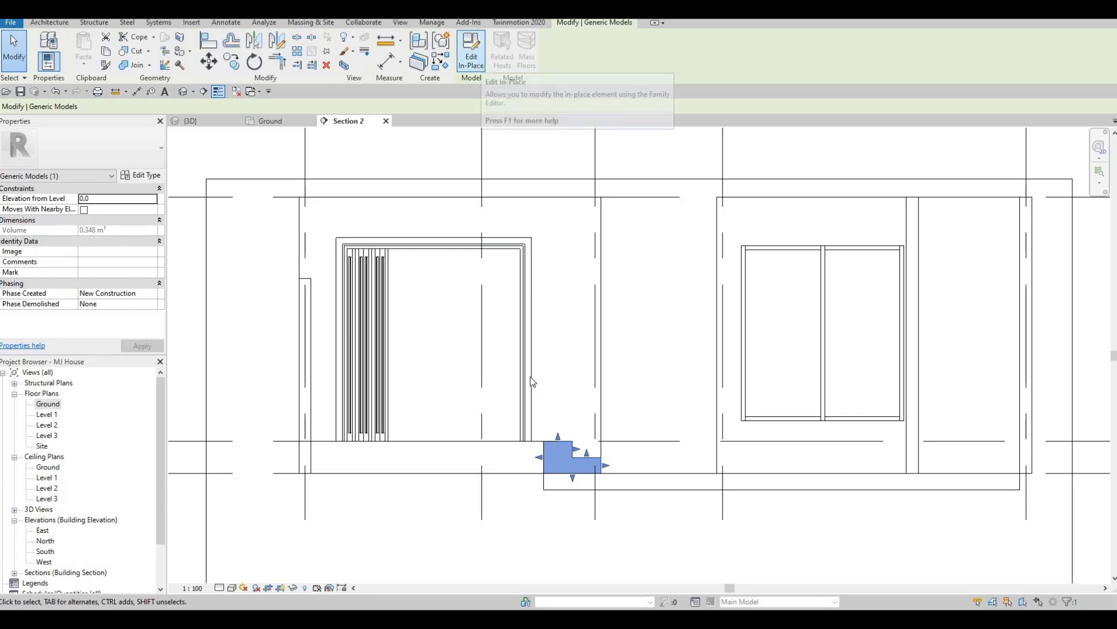
{"action": "scroll", "coordinate": [585, 494], "scroll_direction": "up", "scroll_amount": 2}
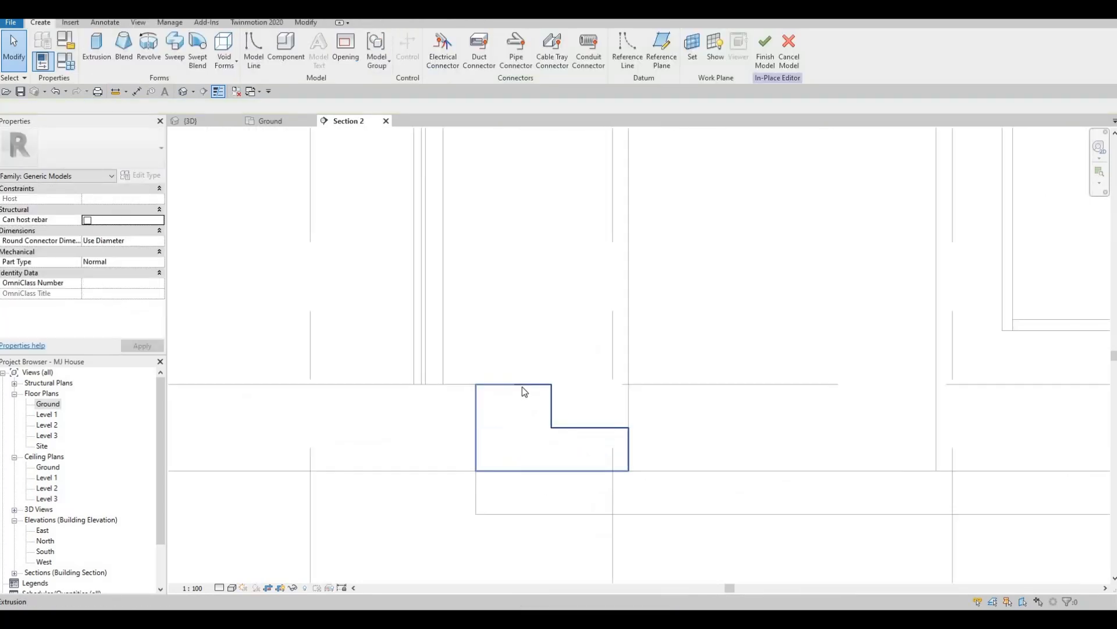
- Lower the step extrusion's upper tread to 140 mm below Level 1 and bring its lower tread down as well
{"action": "left_click", "coordinate": [516, 394]}
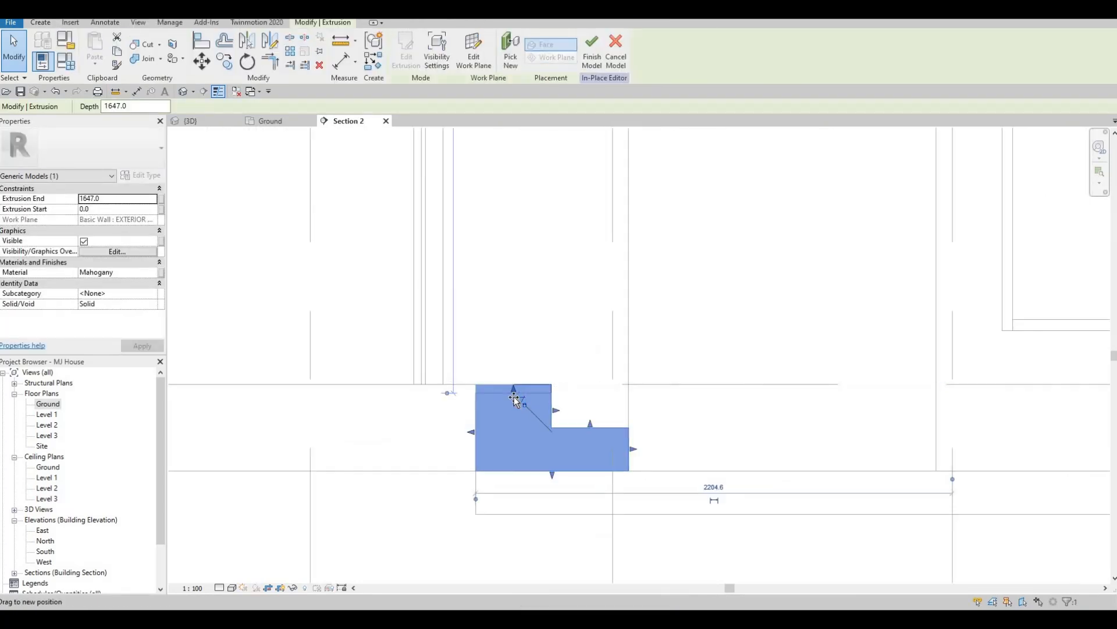
{"action": "left_click_drag", "start_coordinate": [515, 400], "coordinate": [512, 411]}
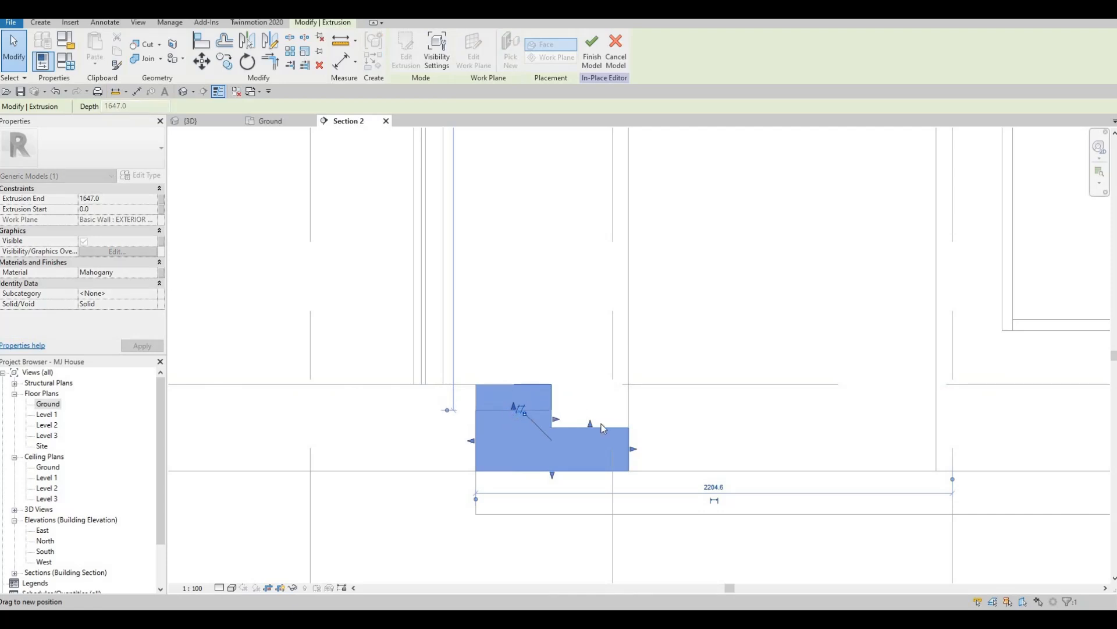
{"action": "left_click_drag", "start_coordinate": [591, 426], "coordinate": [596, 443]}
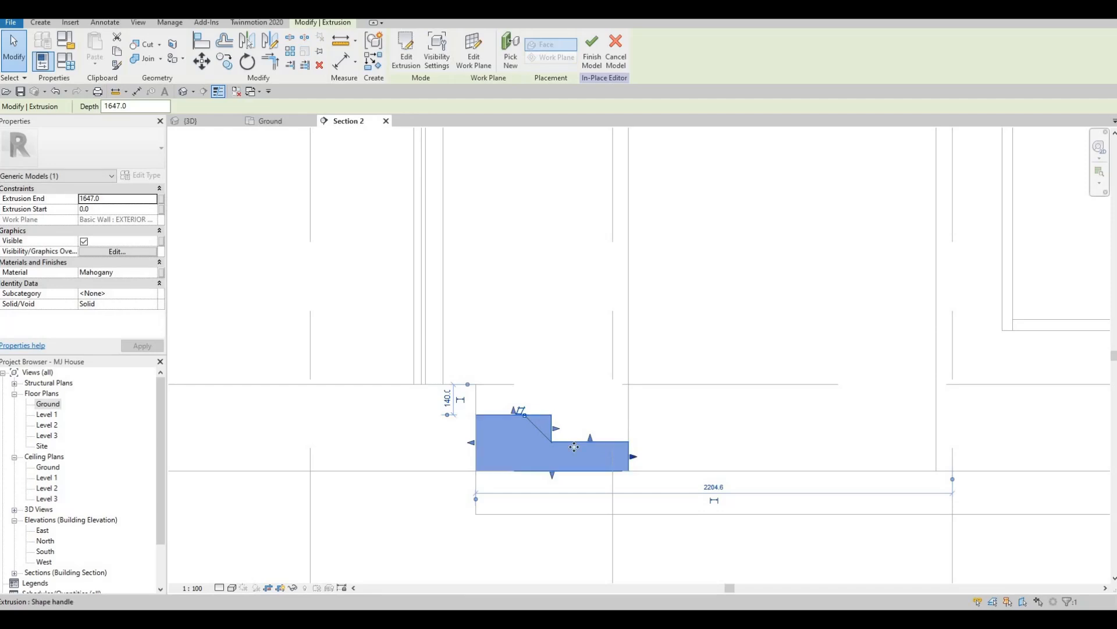
- Try to widen the upper tread by moving the riser between the two treads outward, and undo it
{"action": "left_click_drag", "start_coordinate": [555, 431], "coordinate": [558, 430]}
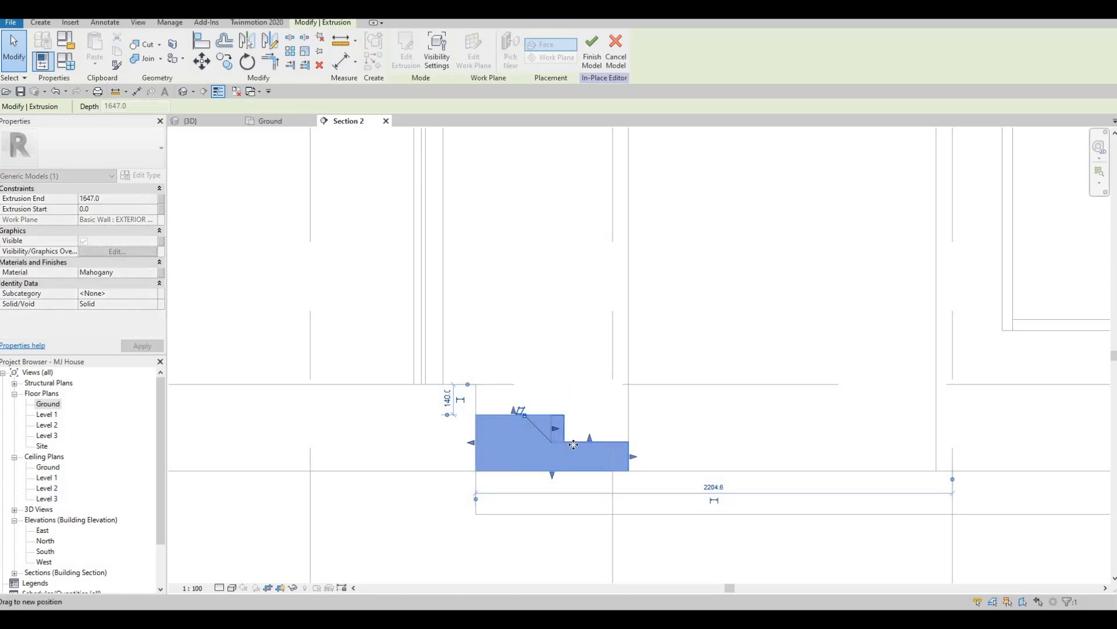
{"action": "key", "text": "ctrl+z"}
{"action": "key", "text": "ctrl+z"}
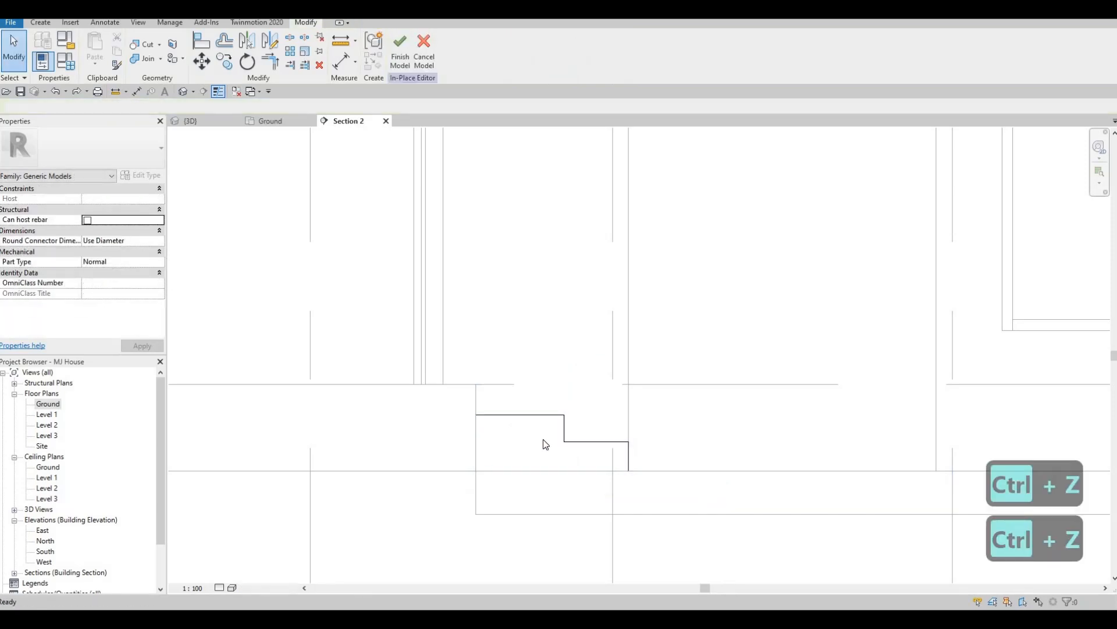
{"action": "key", "text": "Escape"}
- Lower the extrusion's upper tread to 155 mm below Level 1
{"action": "left_click", "coordinate": [523, 418]}
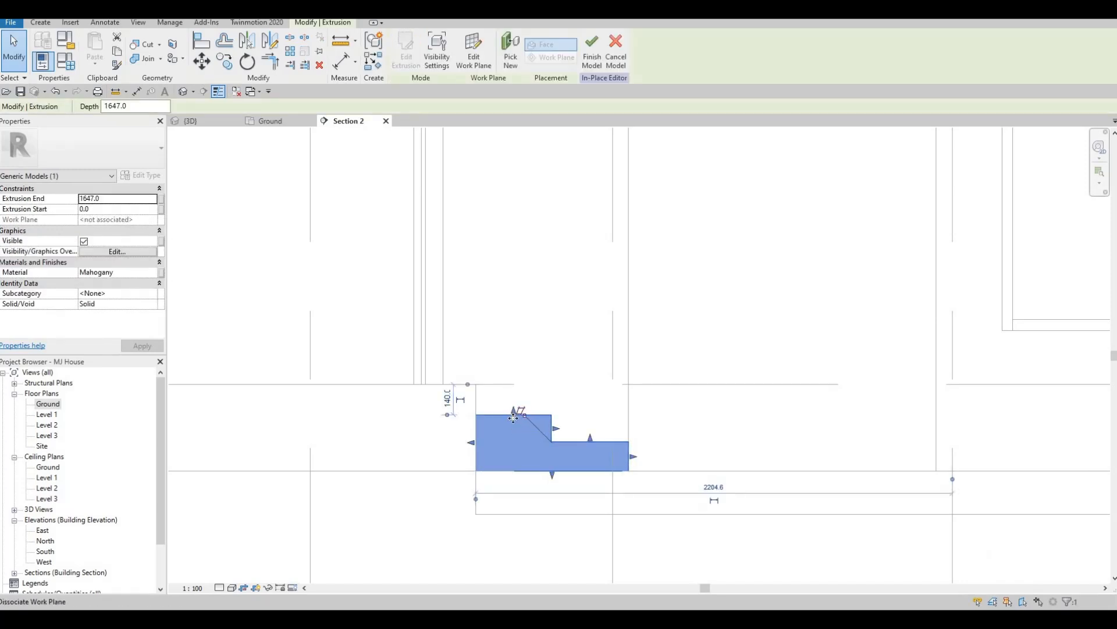
{"action": "scroll", "coordinate": [517, 415], "scroll_direction": "up", "scroll_amount": 3}
{"action": "key", "text": "Escape"}
{"action": "left_click", "coordinate": [509, 410]}
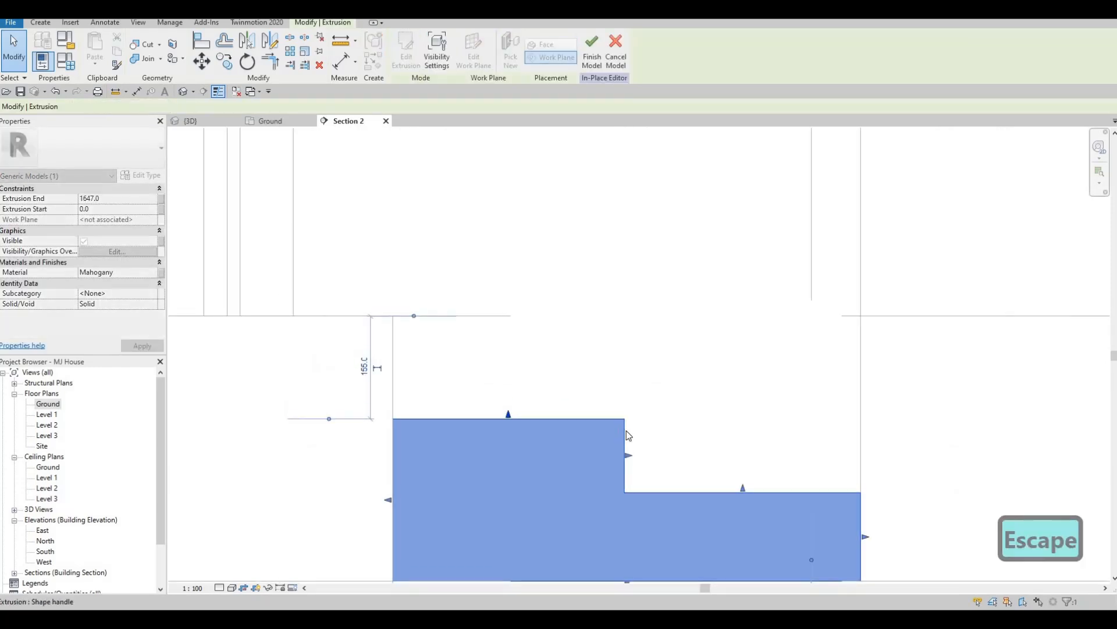
- Move the riser between the two treads slightly outward and finish the in-place model
{"action": "scroll", "coordinate": [637, 445], "scroll_direction": "down", "scroll_amount": 3}
{"action": "key", "text": "Escape"}
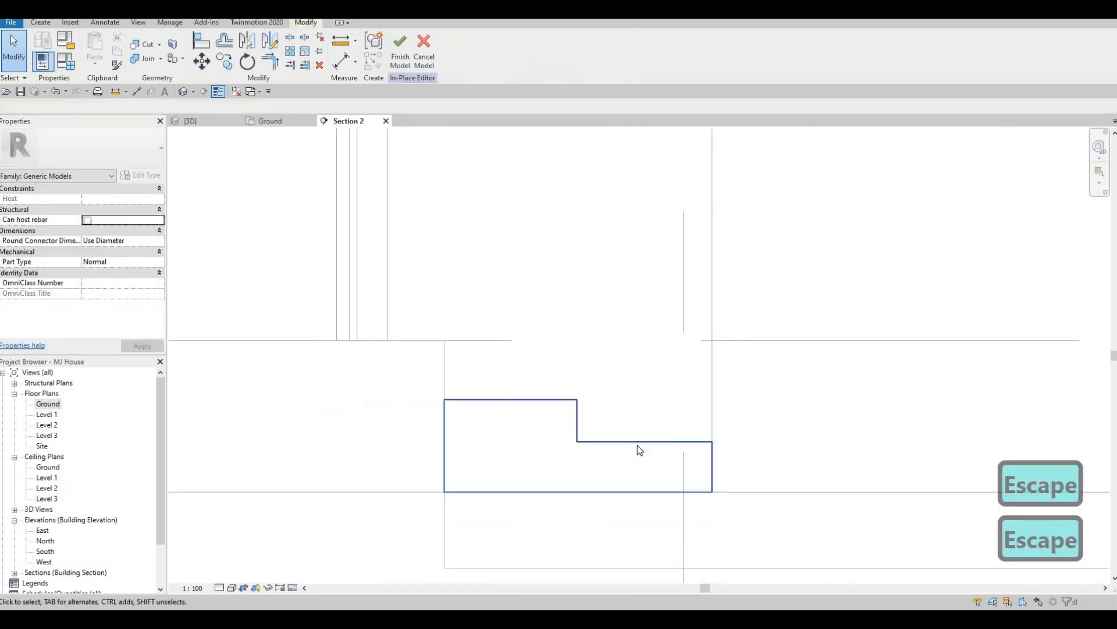
{"action": "left_click", "coordinate": [582, 419]}
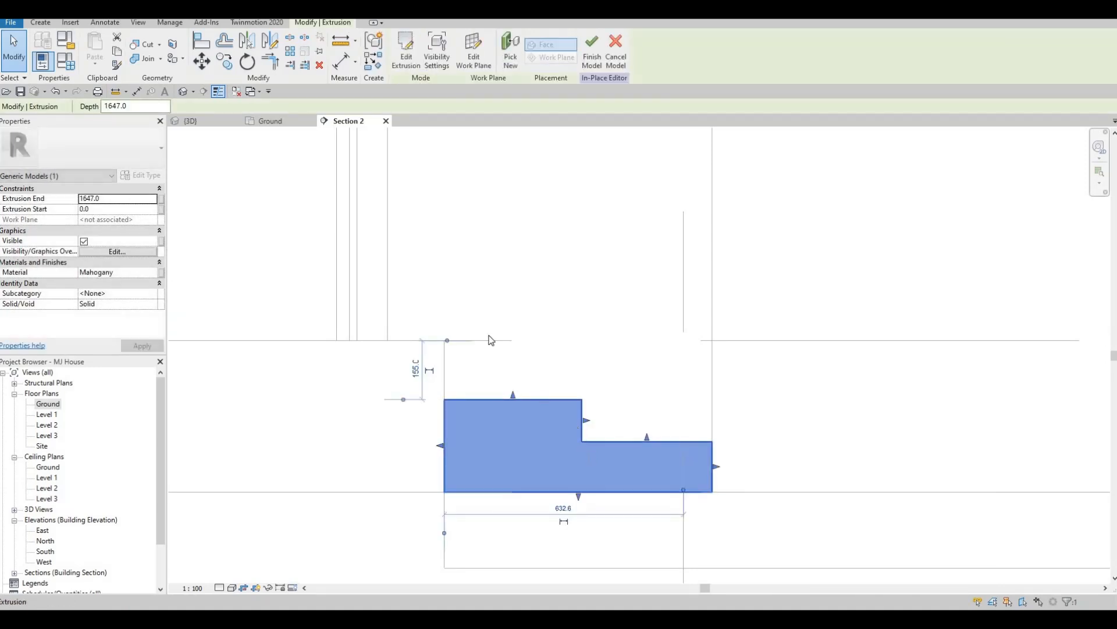
{"action": "key", "text": "Escape"}
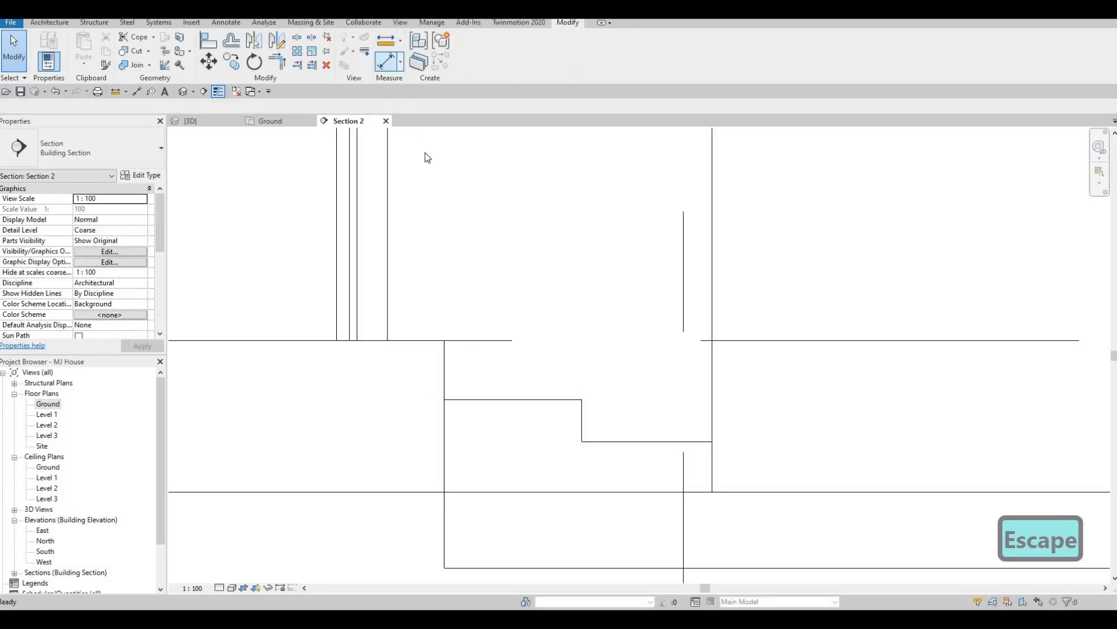
- Examine the finished interior steps and the surrounding rooms in the 3D view
{"action": "left_click", "coordinate": [269, 123]}
{"action": "left_click", "coordinate": [207, 121]}
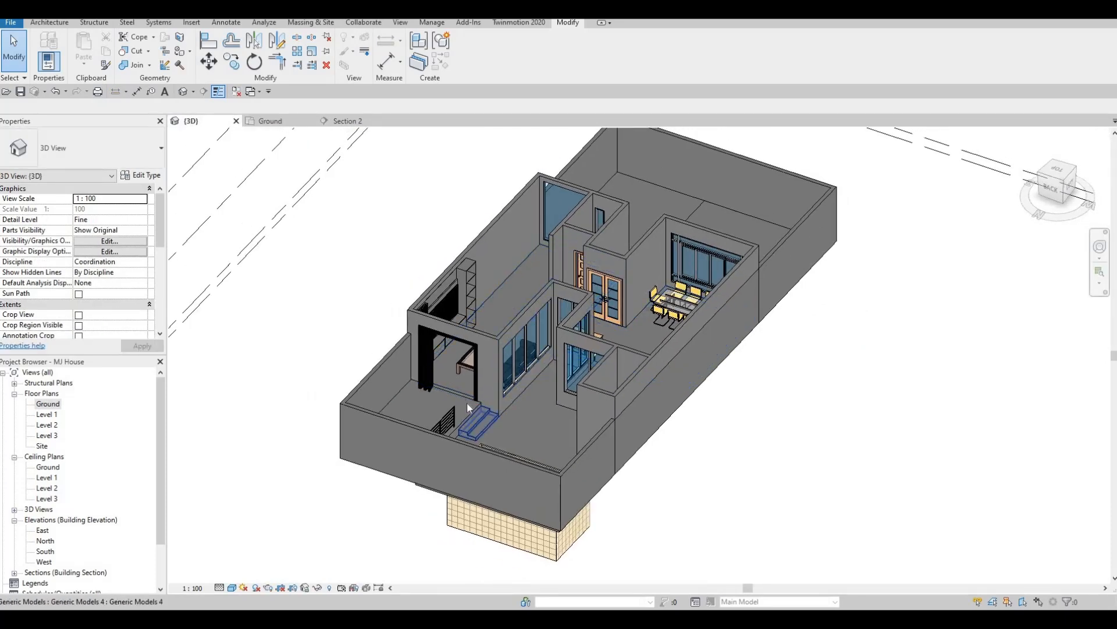
{"action": "scroll", "coordinate": [458, 399], "scroll_direction": "up", "scroll_amount": 6}
{"action": "middle_click_drag", "start_coordinate": [522, 418], "coordinate": [439, 452], "text": "shift"}
{"action": "scroll", "coordinate": [439, 453], "scroll_direction": "down", "scroll_amount": 1}
{"action": "middle_click_drag", "start_coordinate": [778, 444], "coordinate": [505, 433]}
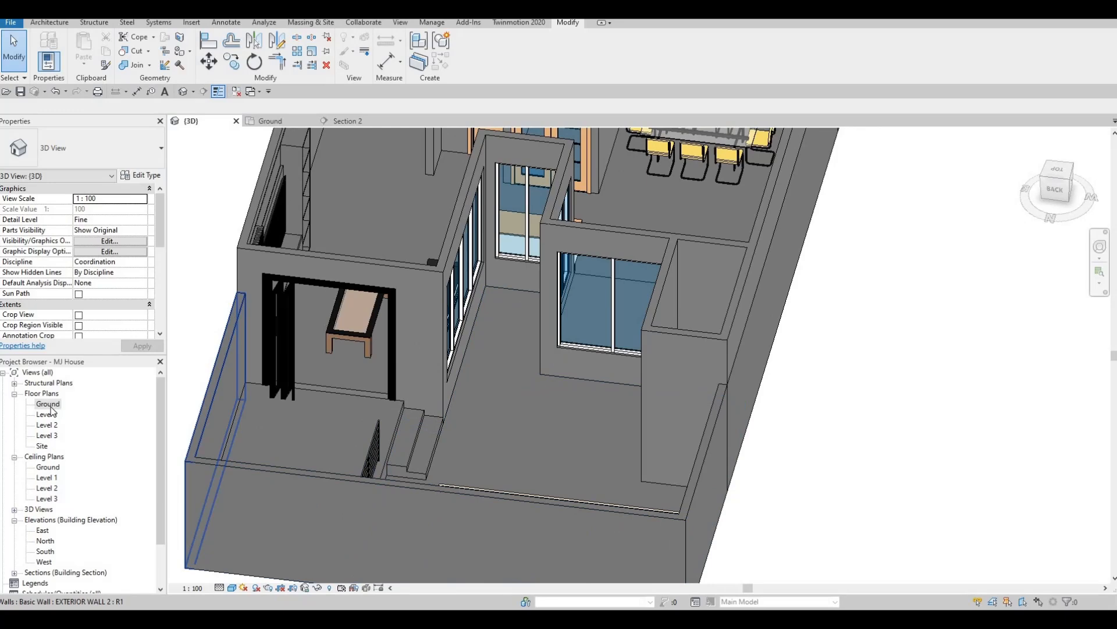
{"action": "scroll", "coordinate": [433, 453], "scroll_direction": "down", "scroll_amount": 2}
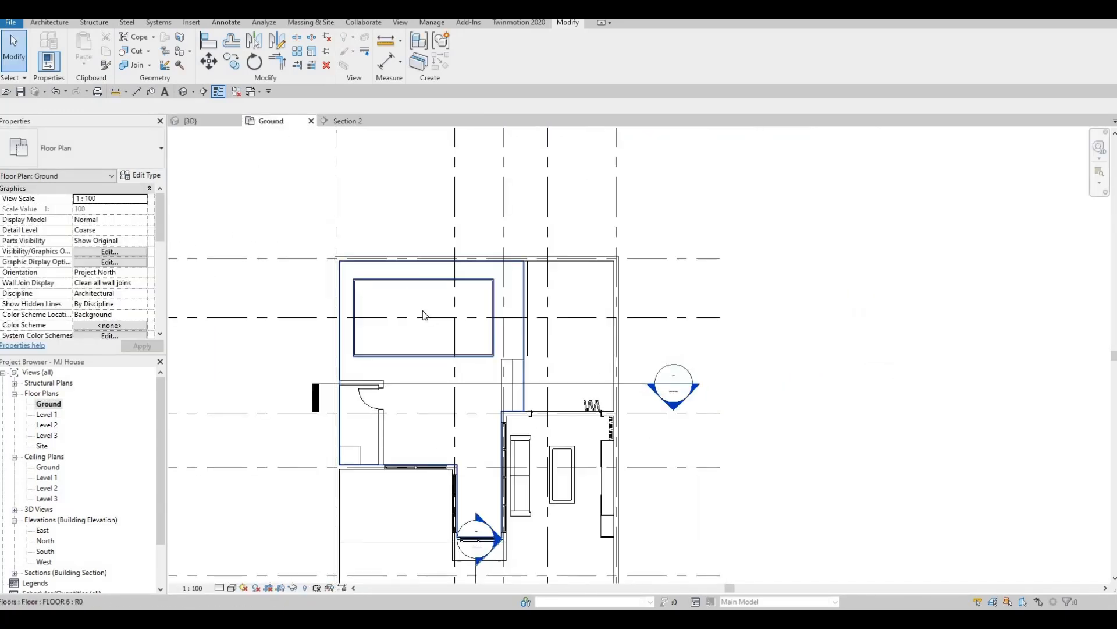
- In the Ground floor plan, move the building section line from beside the steps so it cuts through the pool
{"action": "left_click", "coordinate": [460, 385]}
{"action": "left_click_drag", "start_coordinate": [468, 384], "coordinate": [446, 311]}
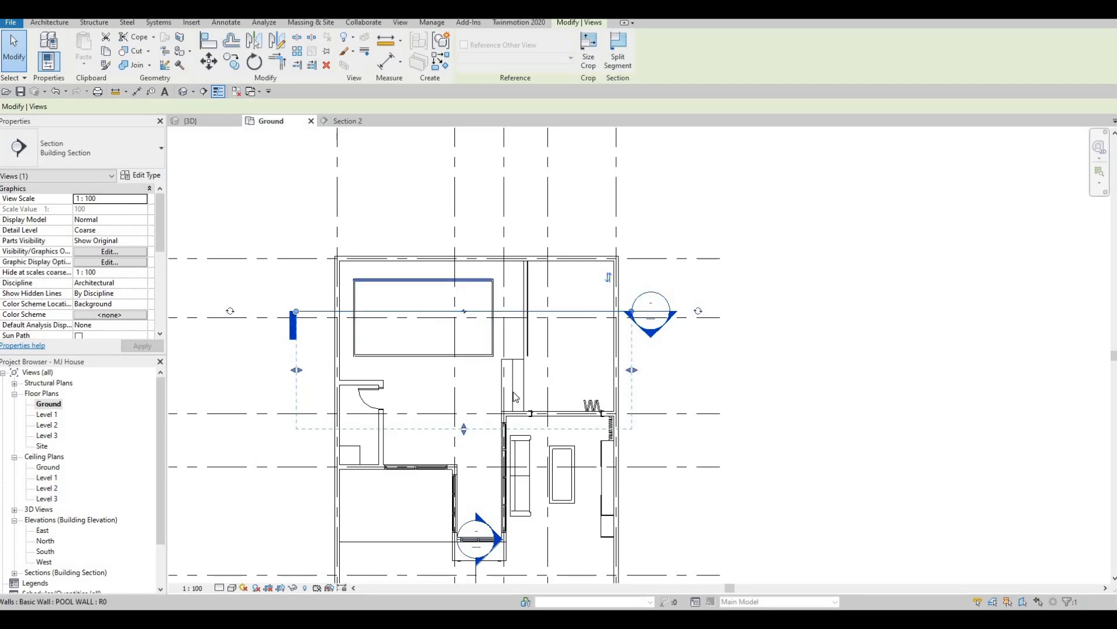
{"action": "scroll", "coordinate": [503, 294], "scroll_direction": "up", "scroll_amount": 5}
{"action": "key", "text": "Escape"}
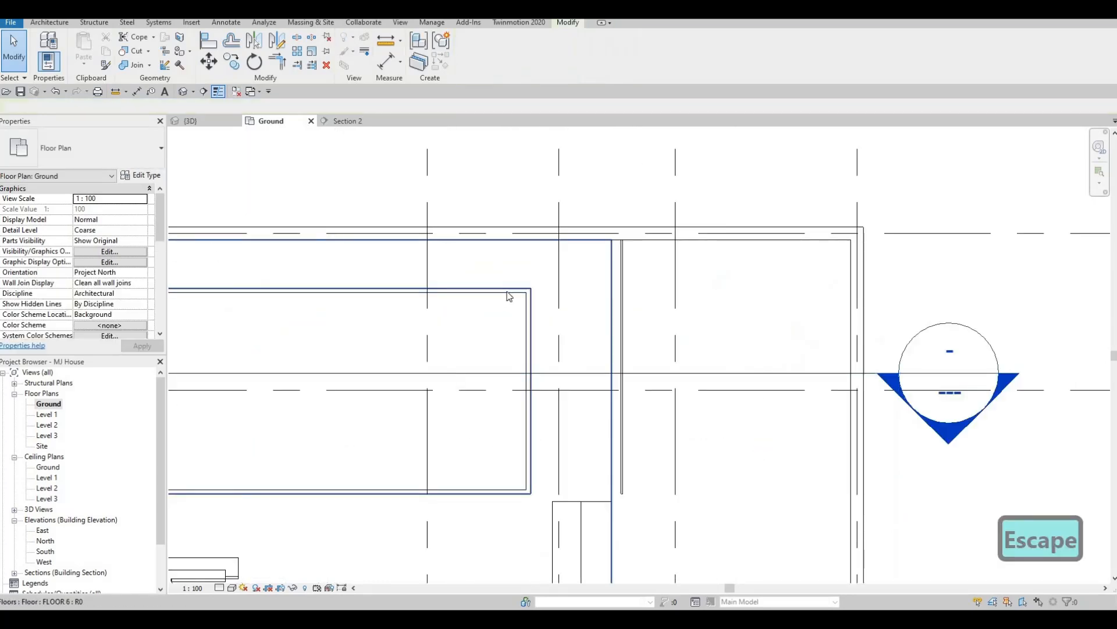
- Copy the structure layer's material name, Ceramic Tile, from the POOL WALL type's assembly and close the dialogs without changes
{"action": "scroll", "coordinate": [516, 297], "scroll_direction": "up", "scroll_amount": 2}
{"action": "left_click", "coordinate": [463, 290]}
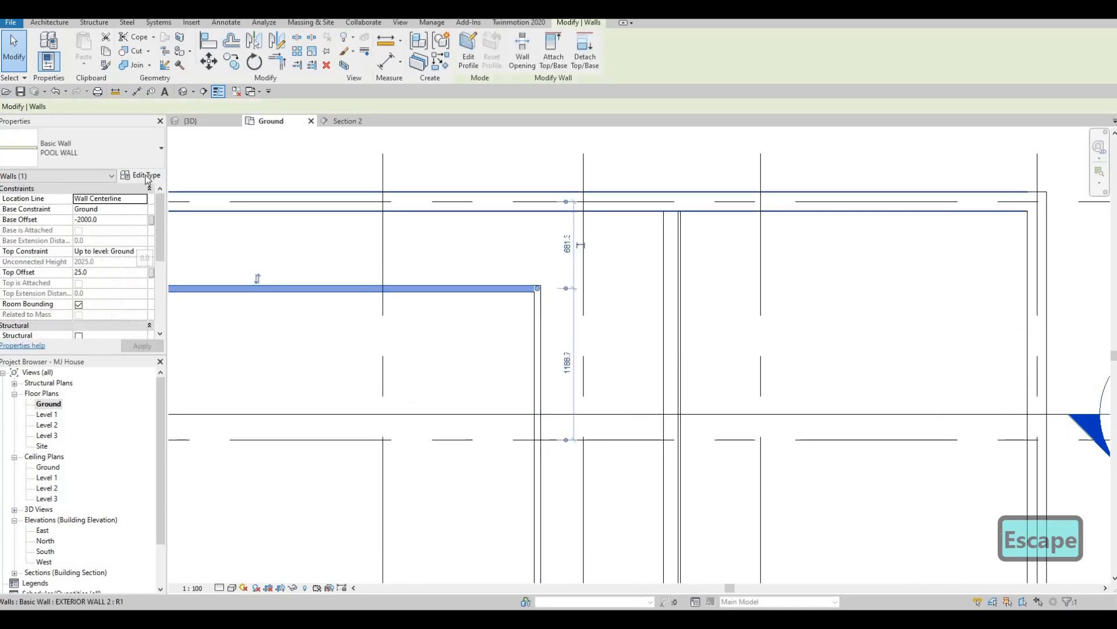
{"action": "left_click", "coordinate": [141, 175]}
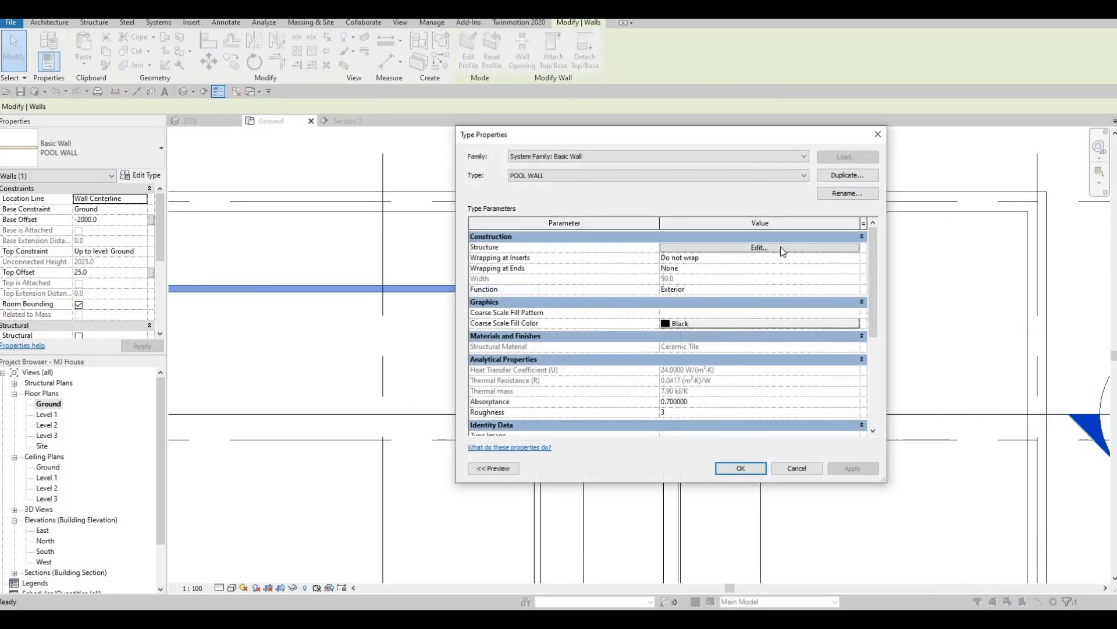
{"action": "left_click", "coordinate": [663, 247]}
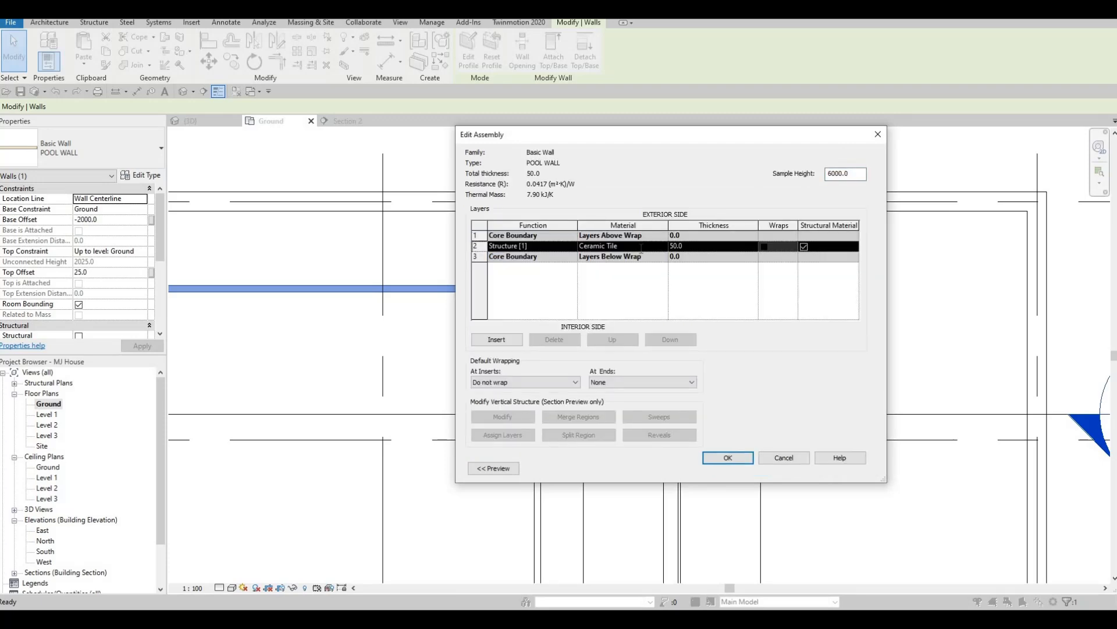
{"action": "left_click", "coordinate": [642, 248]}
{"action": "key", "text": "ctrl+c"}
{"action": "key", "text": "Escape"}
{"action": "key", "text": "Escape"}
{"action": "key", "text": "Escape"}
- Open the section view that cuts through the pool, showing the full pool depth
{"action": "scroll", "coordinate": [536, 251], "scroll_direction": "down", "scroll_amount": 4}
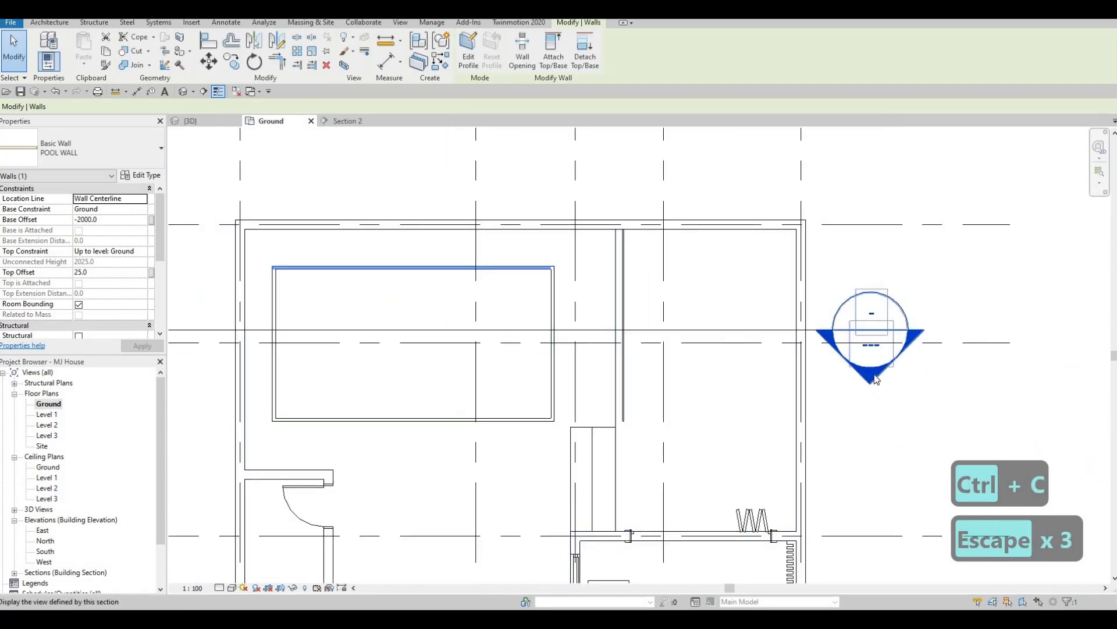
{"action": "key", "text": "Escape"}
{"action": "double_click", "coordinate": [873, 375]}
{"action": "scroll", "coordinate": [524, 315], "scroll_direction": "down", "scroll_amount": 5}
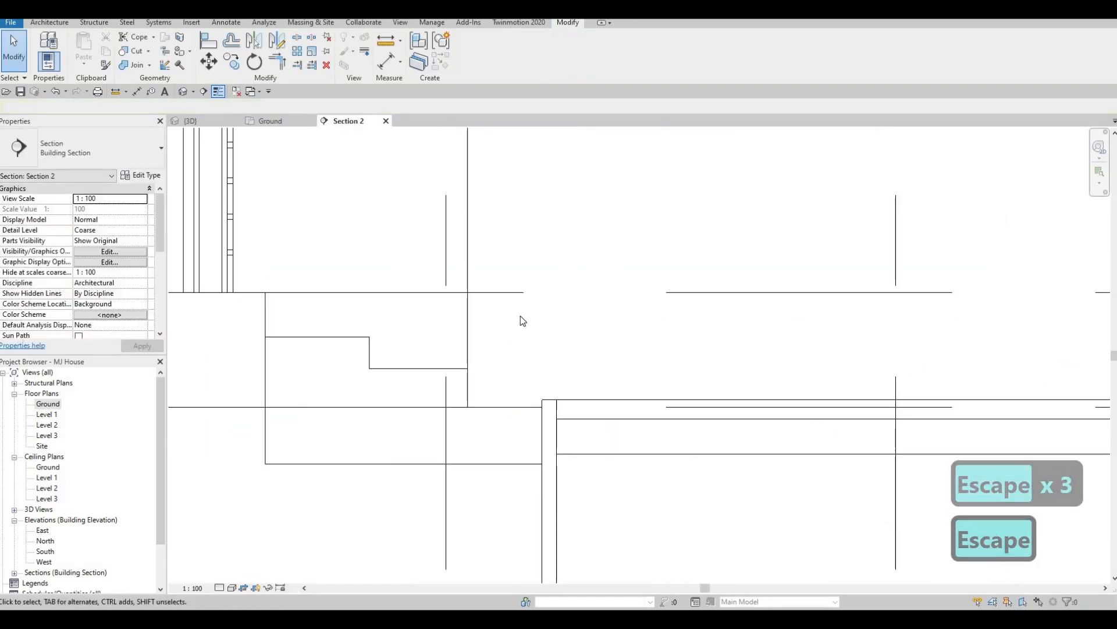
{"action": "key", "text": "Escape"}
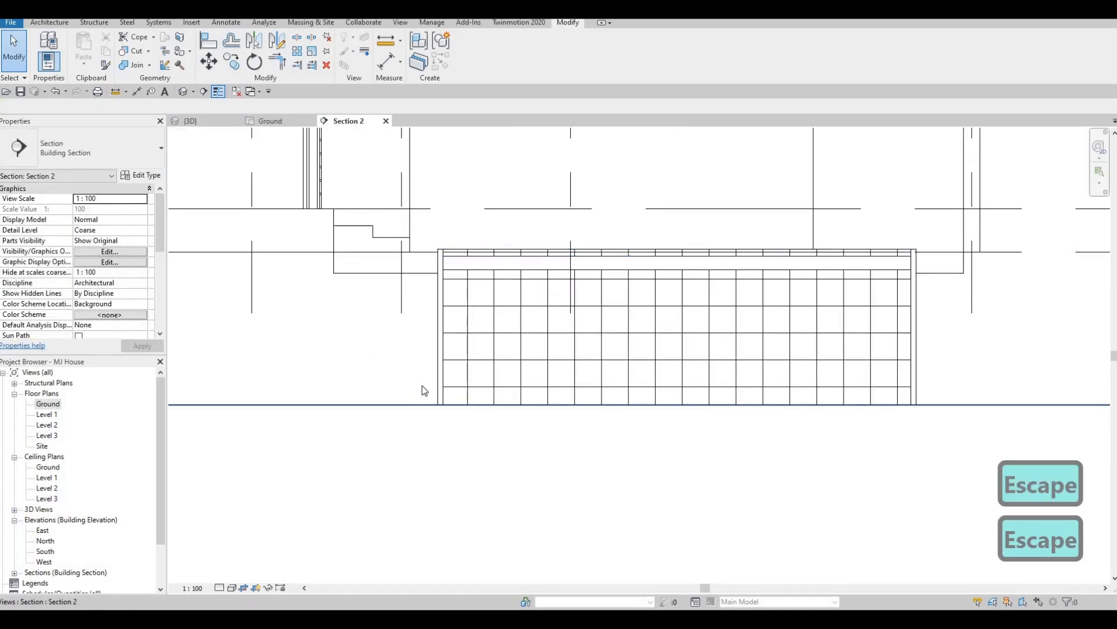
{"action": "key", "text": "Escape"}
- Select the chain of three connected pool walls in the section and set their base offset to -1000
{"action": "left_click", "coordinate": [439, 382]}
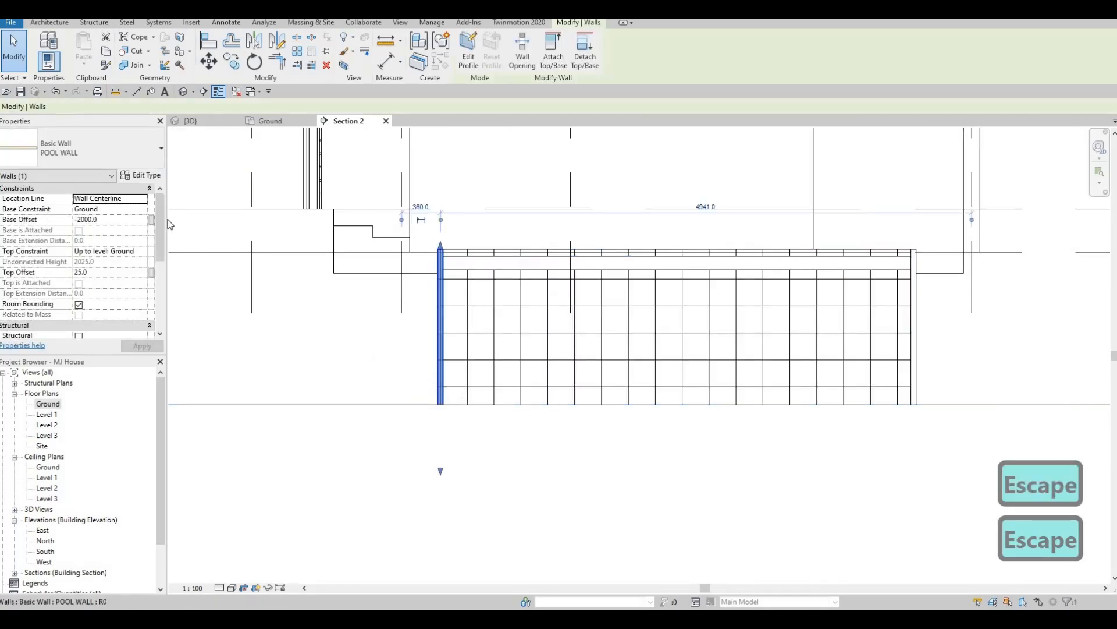
{"action": "key", "text": "Tab"}
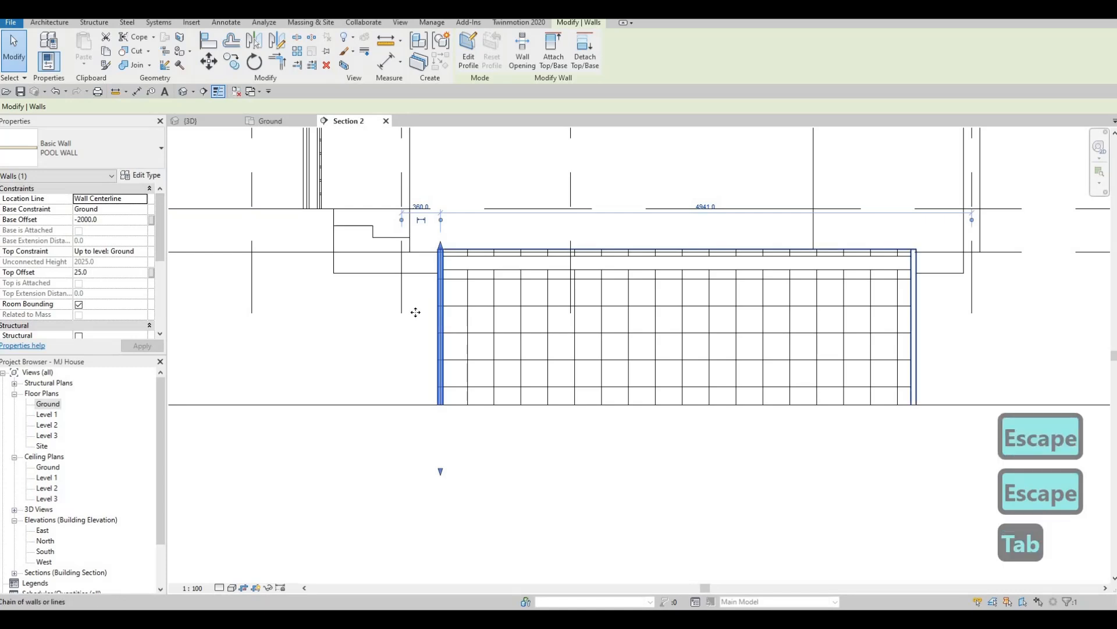
{"action": "left_click", "coordinate": [447, 320]}
{"action": "left_click", "coordinate": [129, 218]}
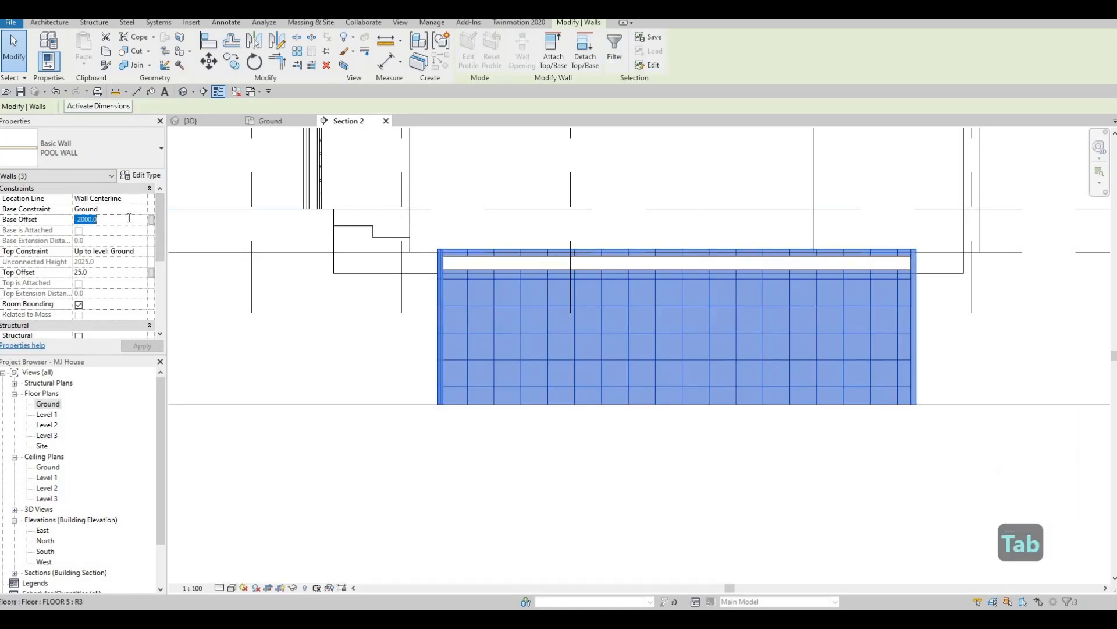
{"action": "type", "text": "-100"}
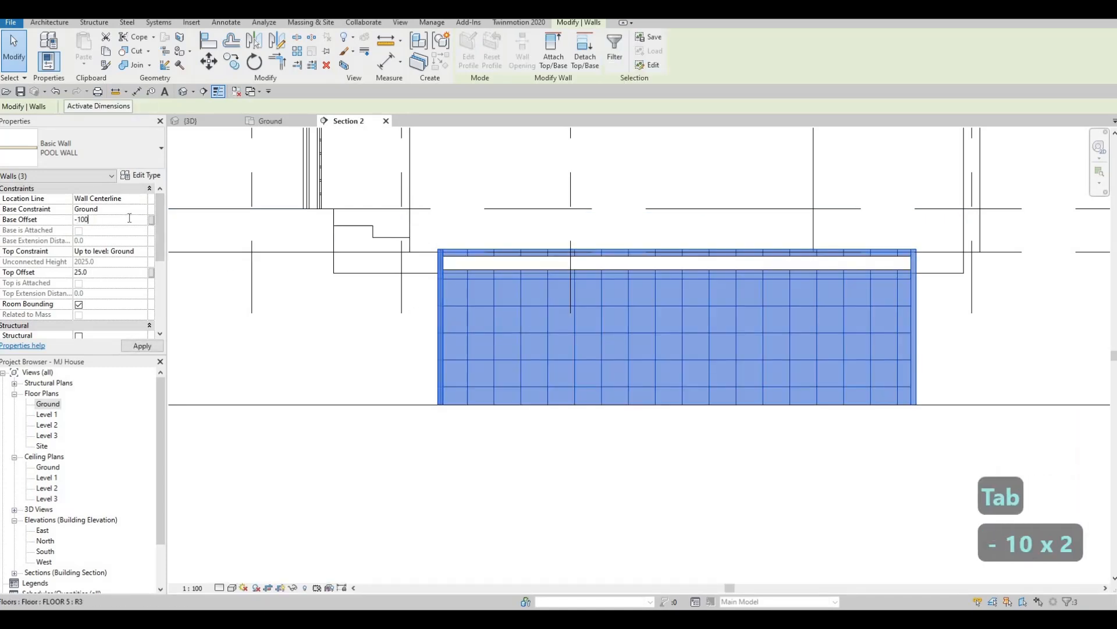
{"action": "type", "text": "0"}
{"action": "key", "text": "Return"}
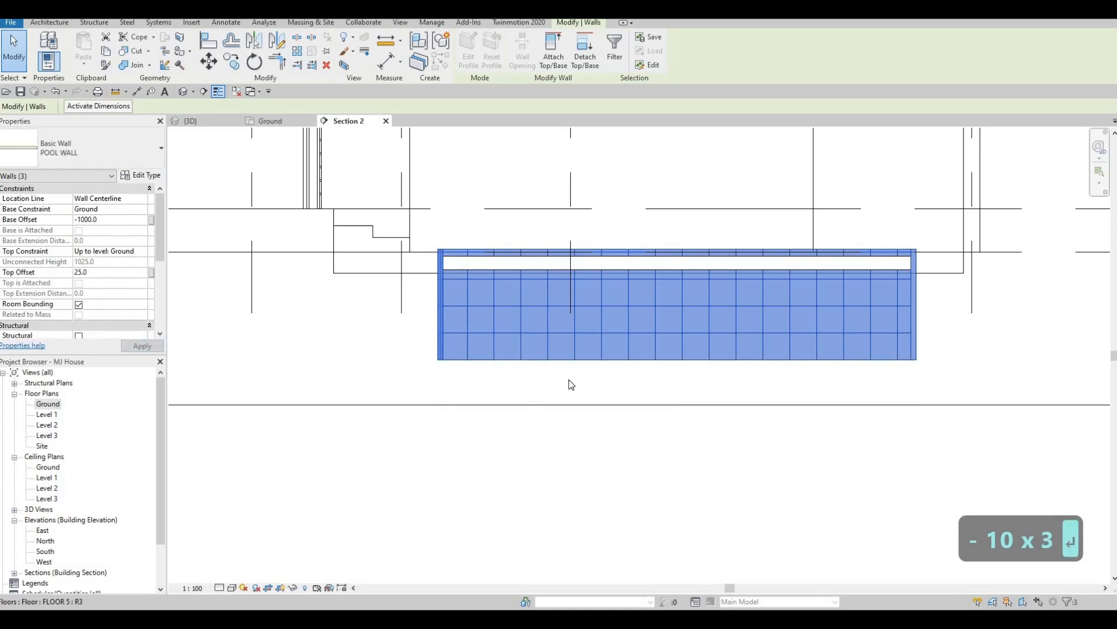
{"action": "key", "text": "Escape"}
{"action": "key", "text": "Escape"}
{"action": "left_click", "coordinate": [568, 360]}
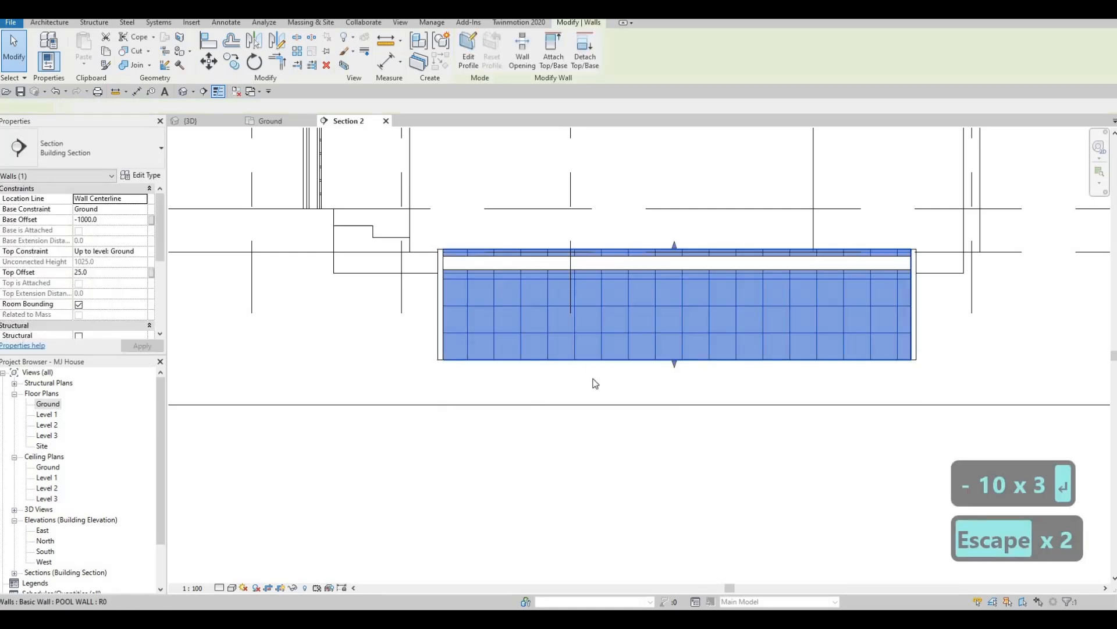
{"action": "key", "text": "Escape"}
- Raise the top of the in-place pool model's upper band to the Ground level
{"action": "scroll", "coordinate": [544, 377], "scroll_direction": "down", "scroll_amount": 3}
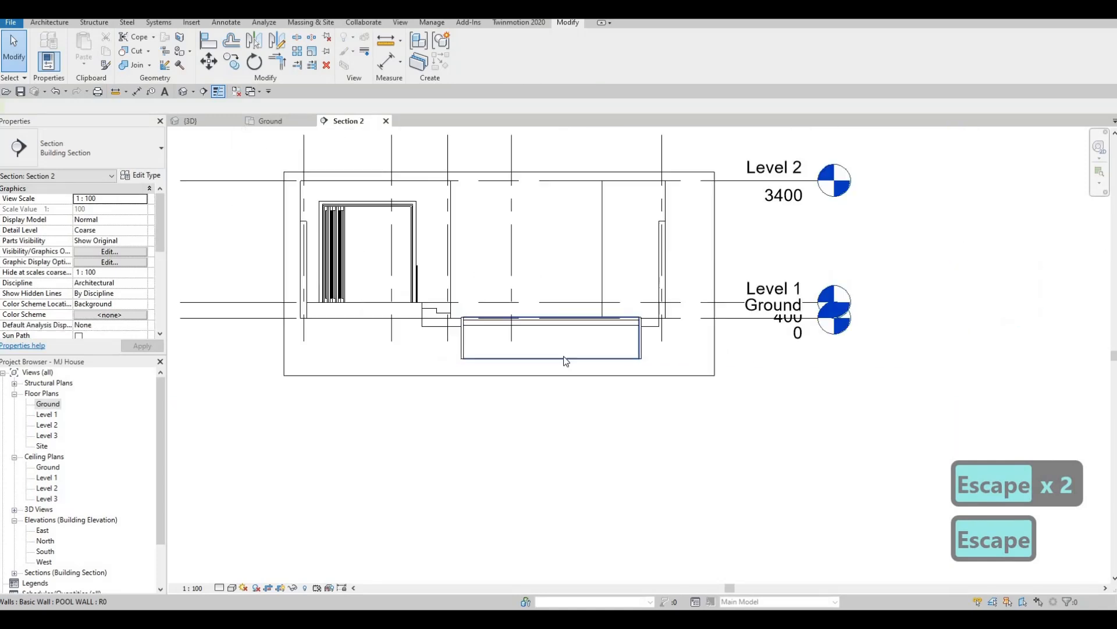
{"action": "scroll", "coordinate": [590, 291], "scroll_direction": "up", "scroll_amount": 2}
{"action": "left_click", "coordinate": [590, 286]}
{"action": "scroll", "coordinate": [512, 288], "scroll_direction": "up", "scroll_amount": 4}
{"action": "left_click_drag", "start_coordinate": [493, 285], "coordinate": [493, 284]}
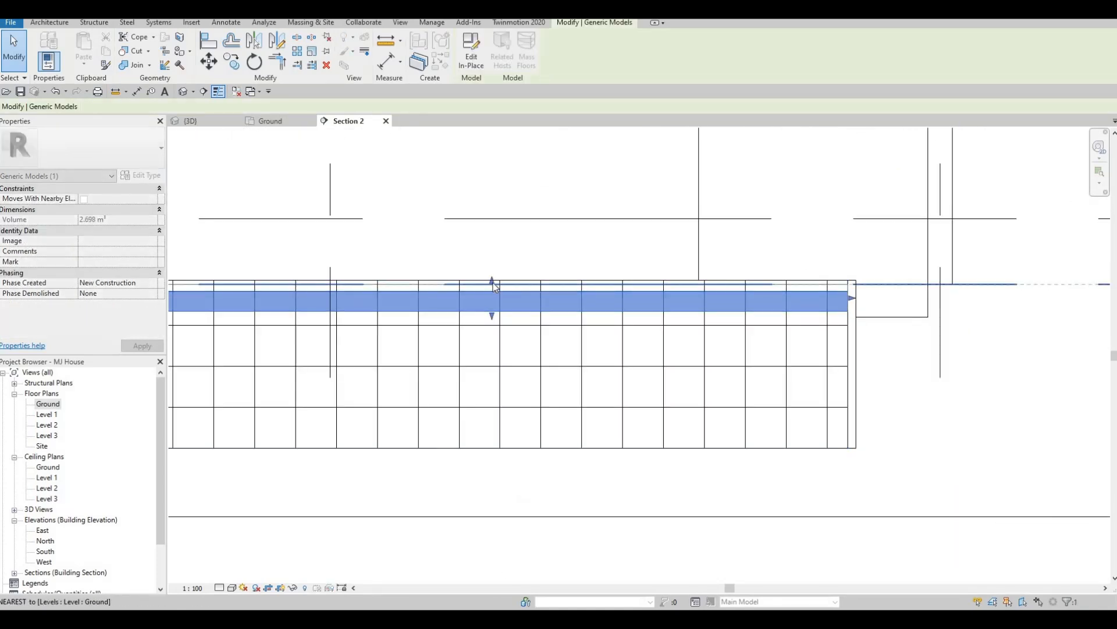
{"action": "key", "text": "Escape"}
{"action": "key", "text": "Escape"}
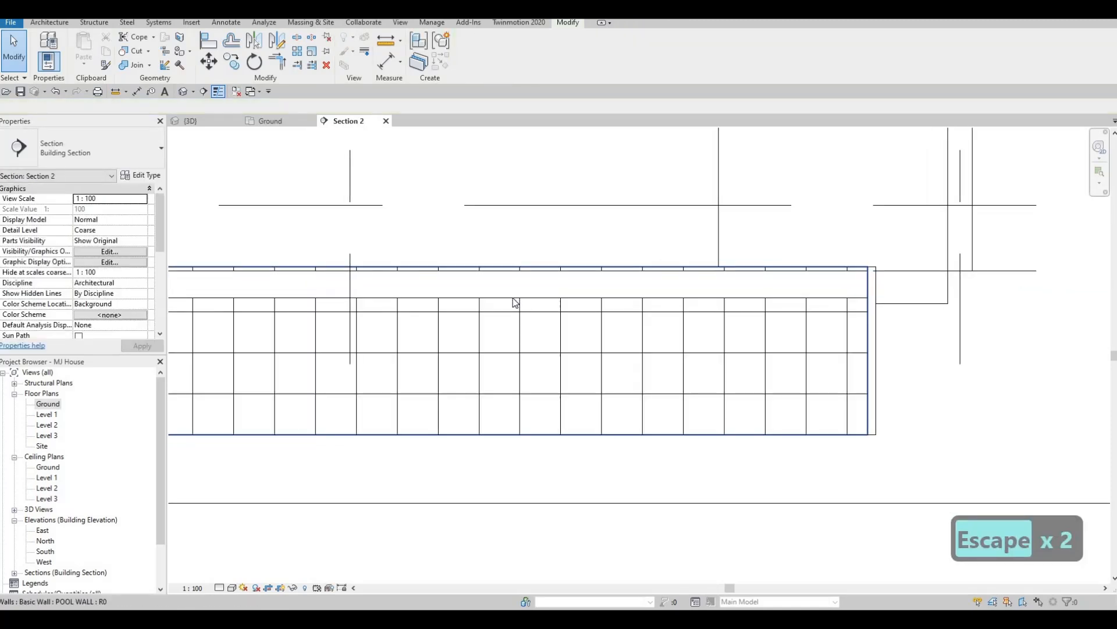
{"action": "left_click", "coordinate": [494, 319]}
{"action": "scroll", "coordinate": [489, 326], "scroll_direction": "down", "scroll_amount": 3}
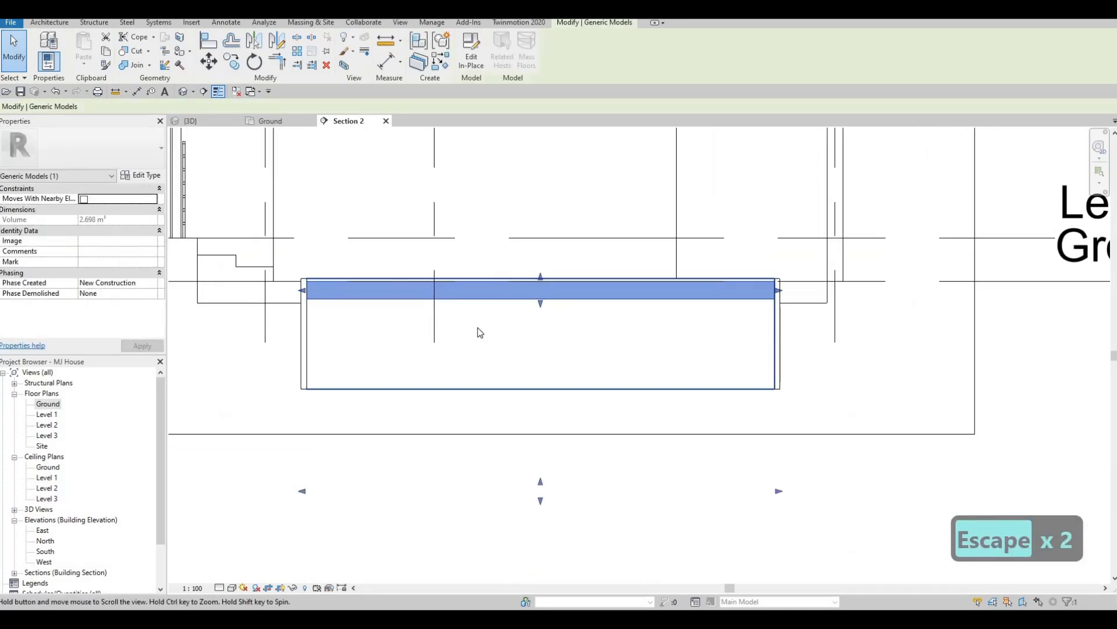
{"action": "key", "text": "Escape"}
{"action": "scroll", "coordinate": [489, 396], "scroll_direction": "down", "scroll_amount": 2}
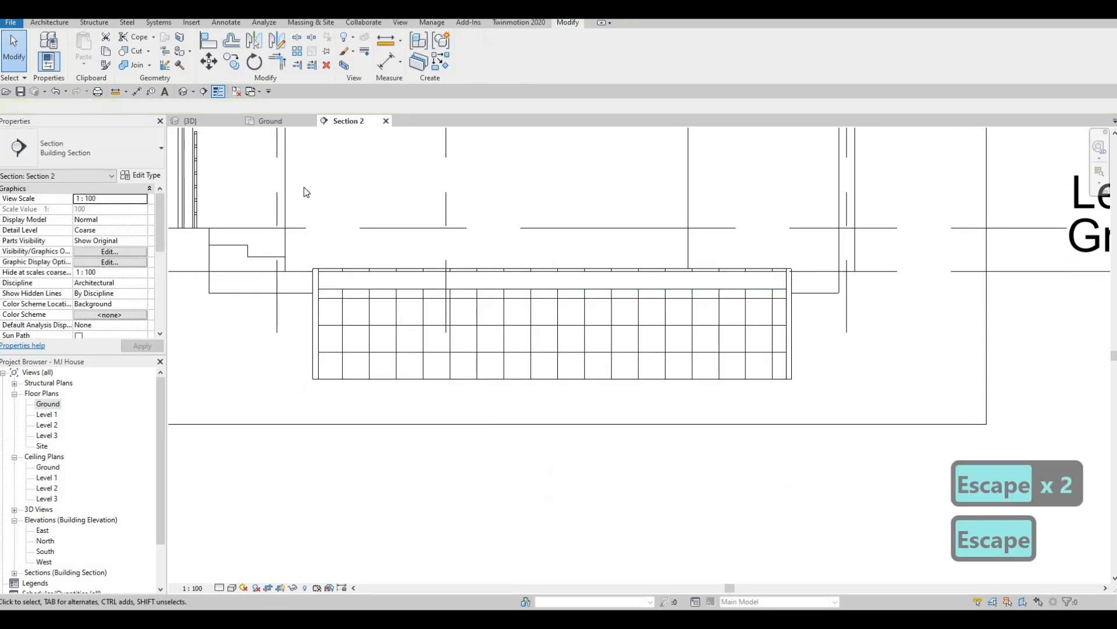
- Set the base offset of the remaining full-depth pool wall to -1000 from the 3D view and check it in section
{"action": "left_click", "coordinate": [281, 121]}
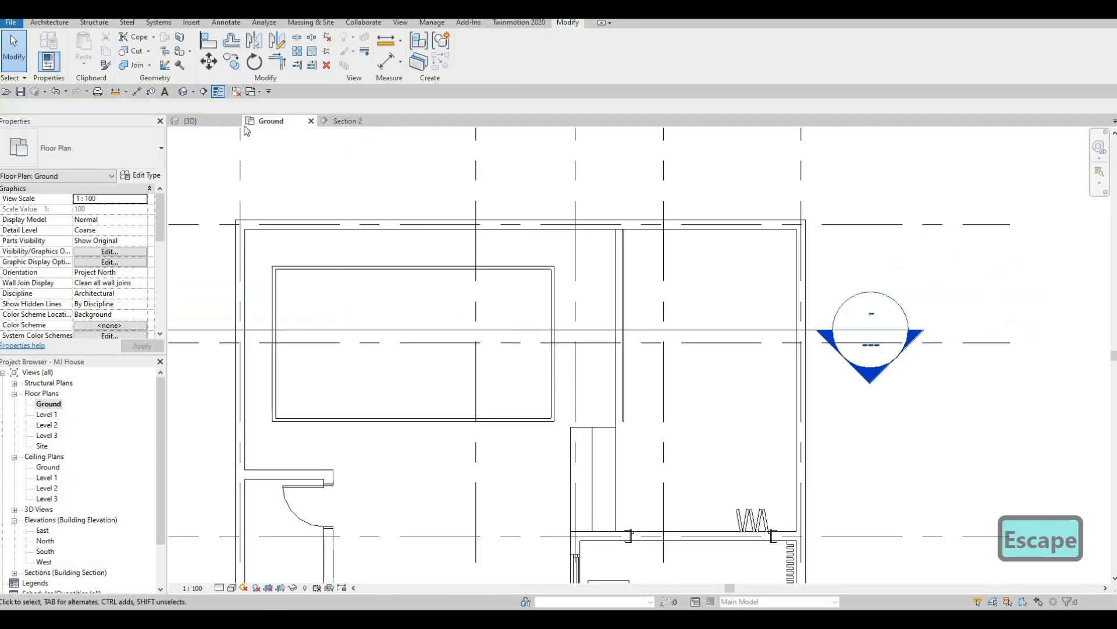
{"action": "left_click", "coordinate": [201, 120]}
{"action": "middle_click_drag", "start_coordinate": [414, 333], "coordinate": [750, 256]}
{"action": "left_click", "coordinate": [749, 257]}
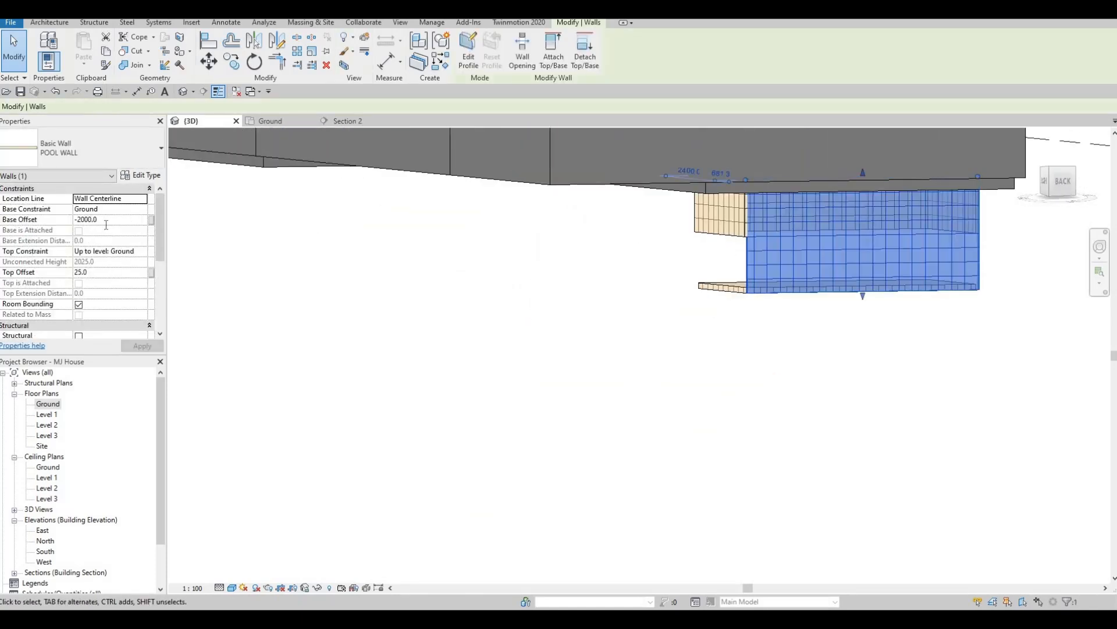
{"action": "left_click", "coordinate": [106, 221]}
{"action": "type", "text": "-100"}
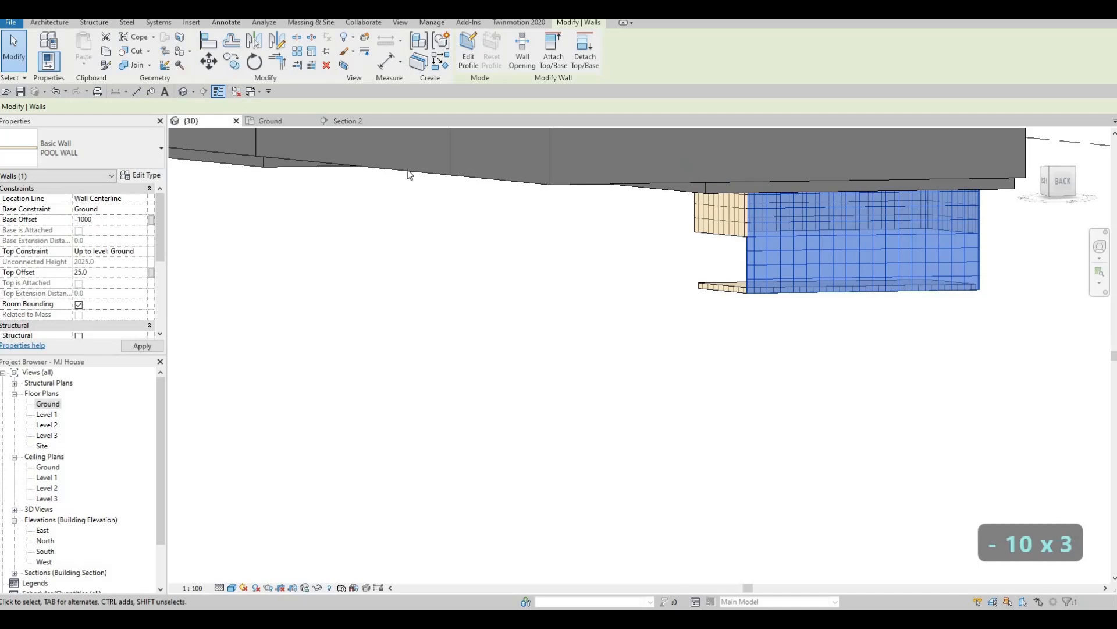
{"action": "left_click", "coordinate": [351, 123]}
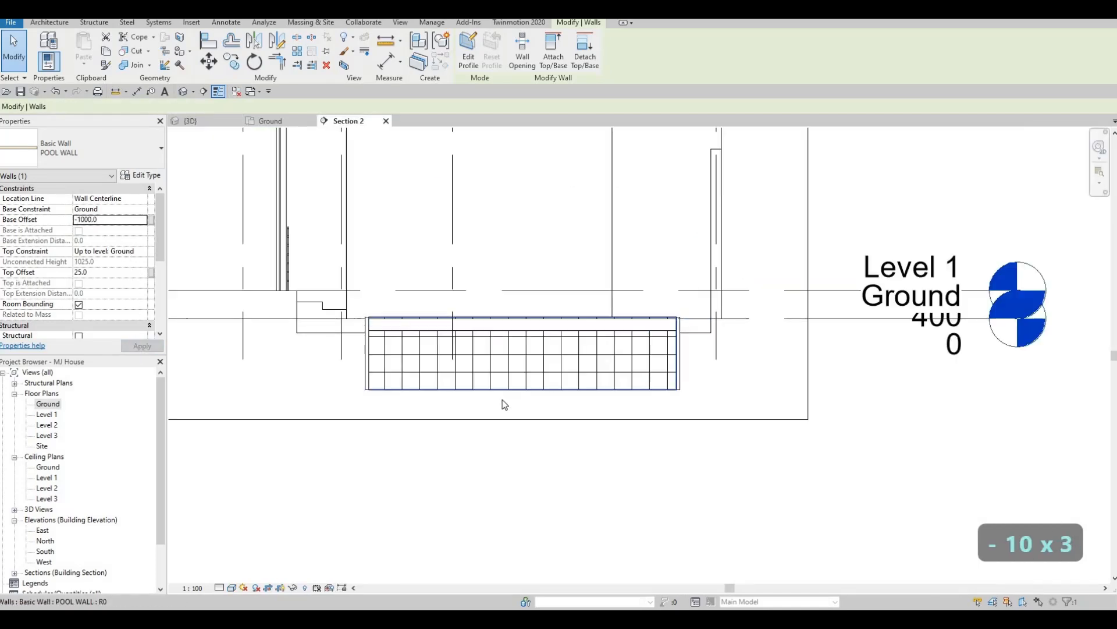
{"action": "scroll", "coordinate": [506, 366], "scroll_direction": "down", "scroll_amount": 2}
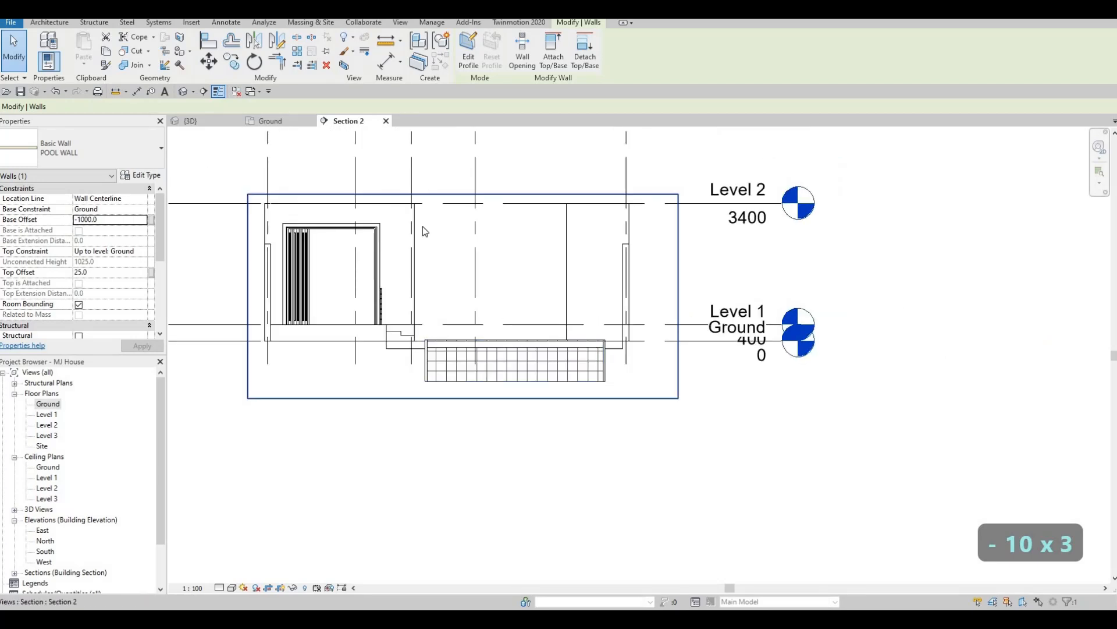
- Stretch the top of the in-place pool floor slab up to about the base of the shortened pool walls
{"action": "key", "text": "ctrl+Tab"}
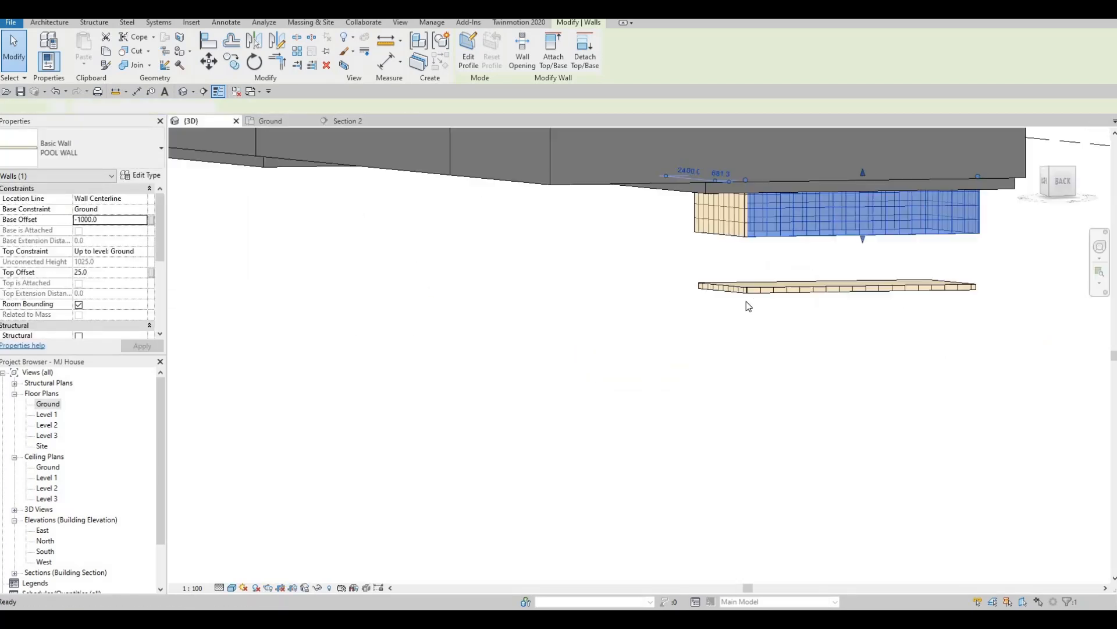
{"action": "left_click", "coordinate": [764, 287]}
{"action": "left_click_drag", "start_coordinate": [834, 223], "coordinate": [834, 229]}
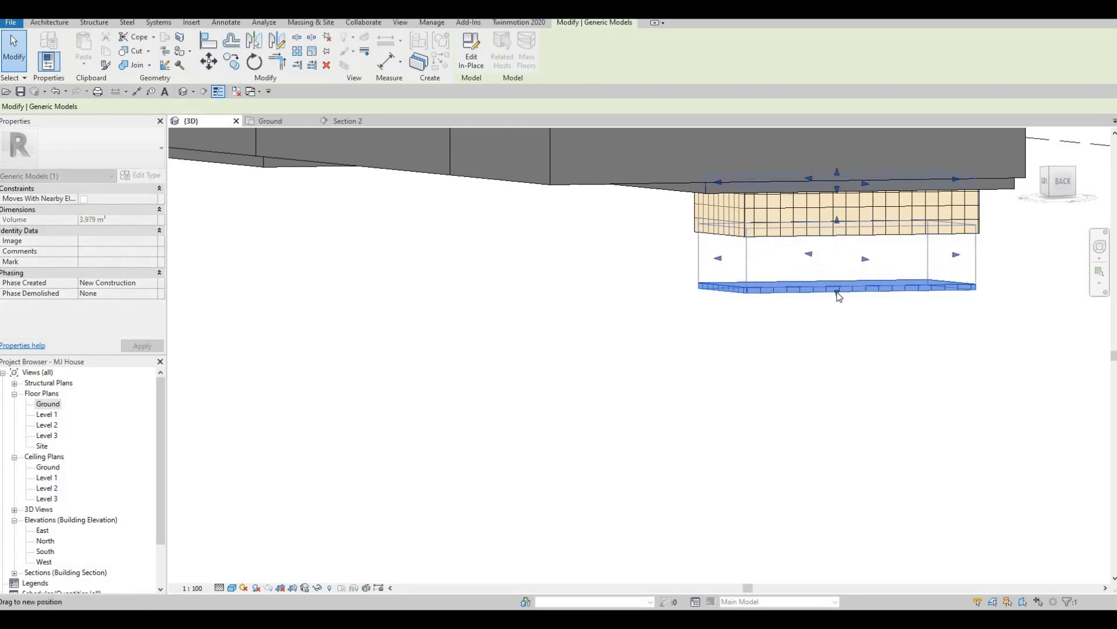
{"action": "middle_click_drag", "start_coordinate": [803, 184], "coordinate": [759, 202], "text": "shift"}
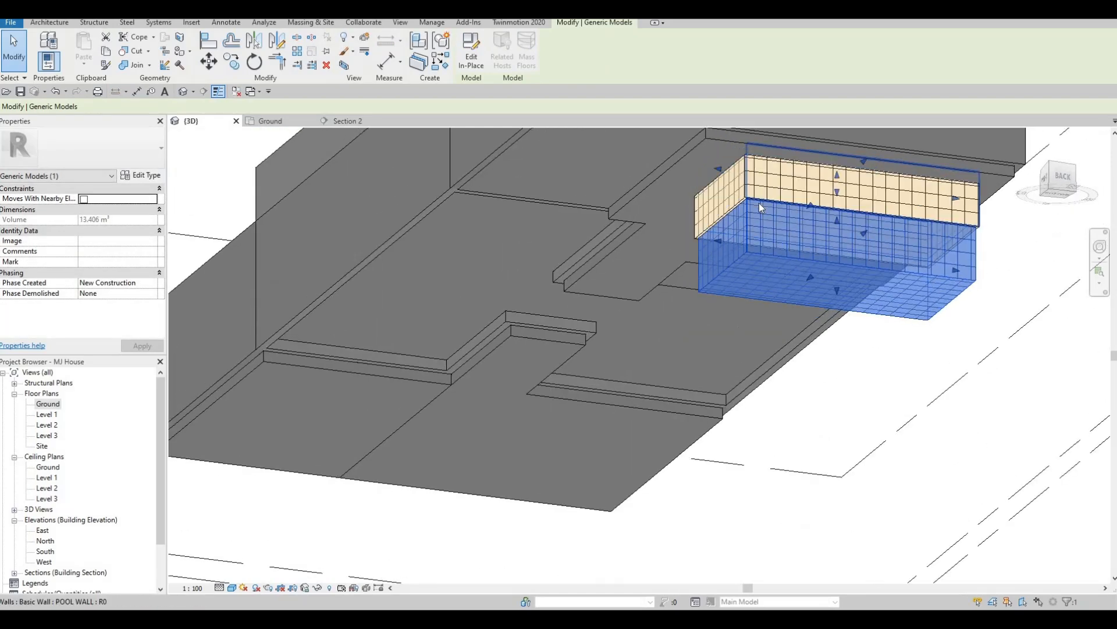
- Align the underside of the in-place pool floor slab with the bottom edge of the pool walls
{"action": "scroll", "coordinate": [759, 203], "scroll_direction": "up", "scroll_amount": 4}
{"action": "key", "text": "Escape"}
{"action": "key", "text": "Escape"}
{"action": "key", "text": "Escape"}
{"action": "key", "text": "a"}
{"action": "key", "text": "l"}
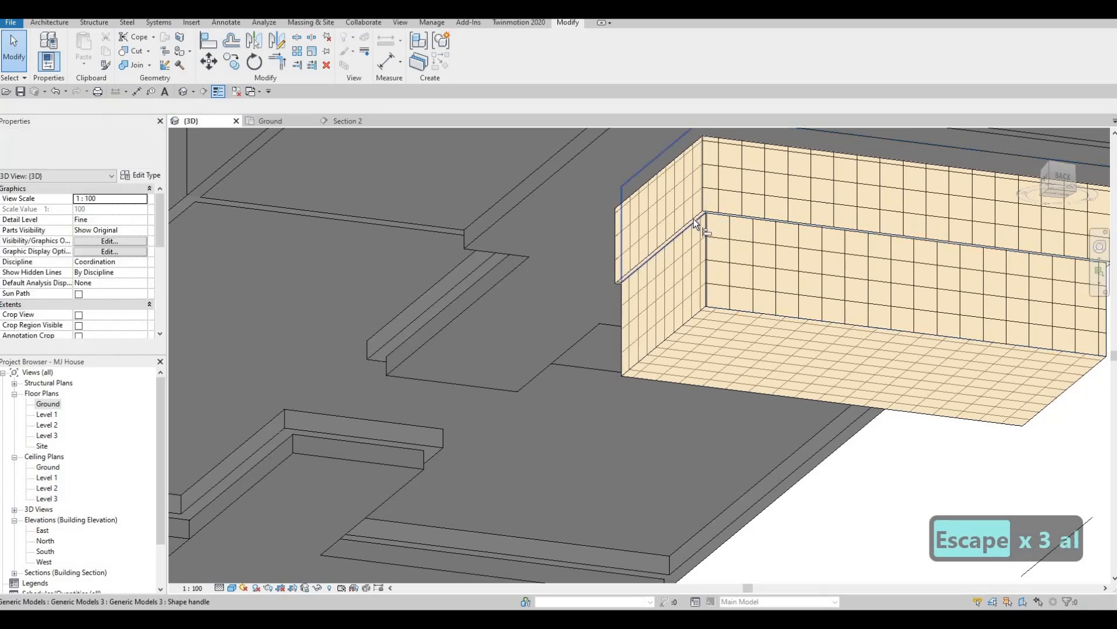
{"action": "key", "text": "Tab"}
{"action": "left_click", "coordinate": [691, 317]}
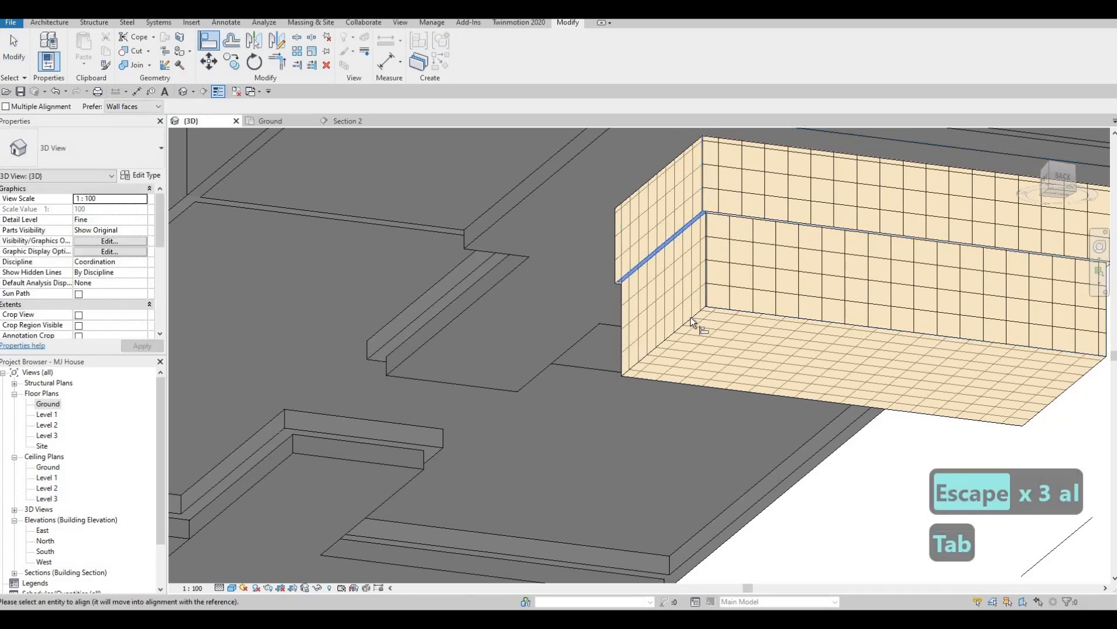
{"action": "left_click", "coordinate": [686, 227]}
{"action": "key", "text": "Escape"}
{"action": "key", "text": "Escape"}
{"action": "middle_click_drag", "start_coordinate": [705, 287], "coordinate": [456, 294], "text": "shift"}
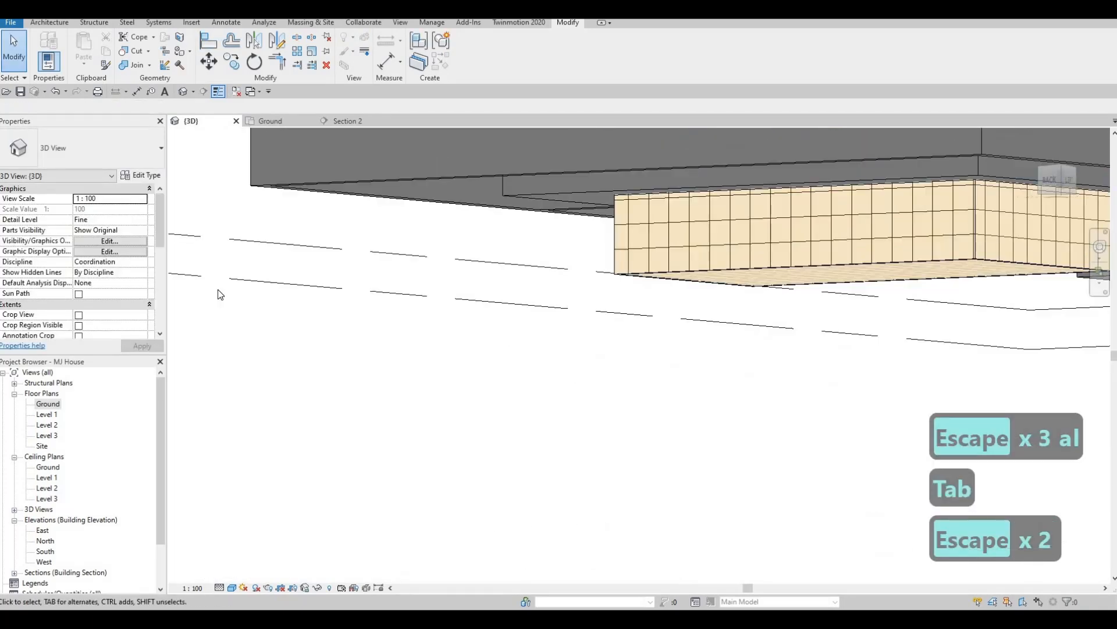
- Thin the pool floor slab in Section 2 by lowering its top face to about half its thickness
{"action": "left_click", "coordinate": [362, 123]}
{"action": "scroll", "coordinate": [466, 312], "scroll_direction": "up", "scroll_amount": 5}
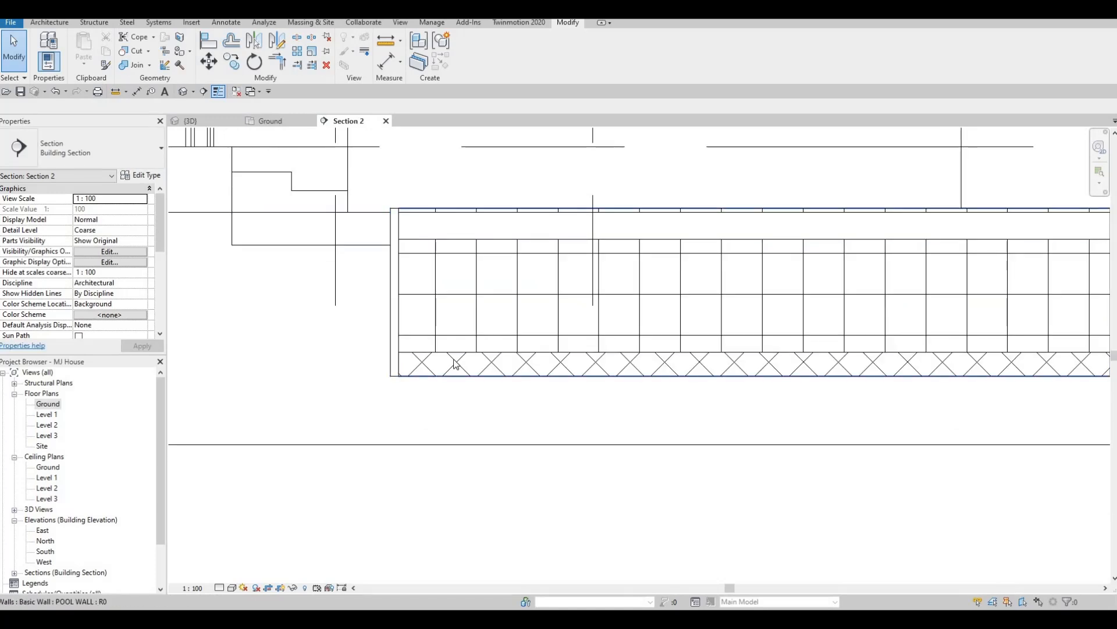
{"action": "left_click", "coordinate": [762, 359]}
{"action": "left_click_drag", "start_coordinate": [755, 355], "coordinate": [756, 366]}
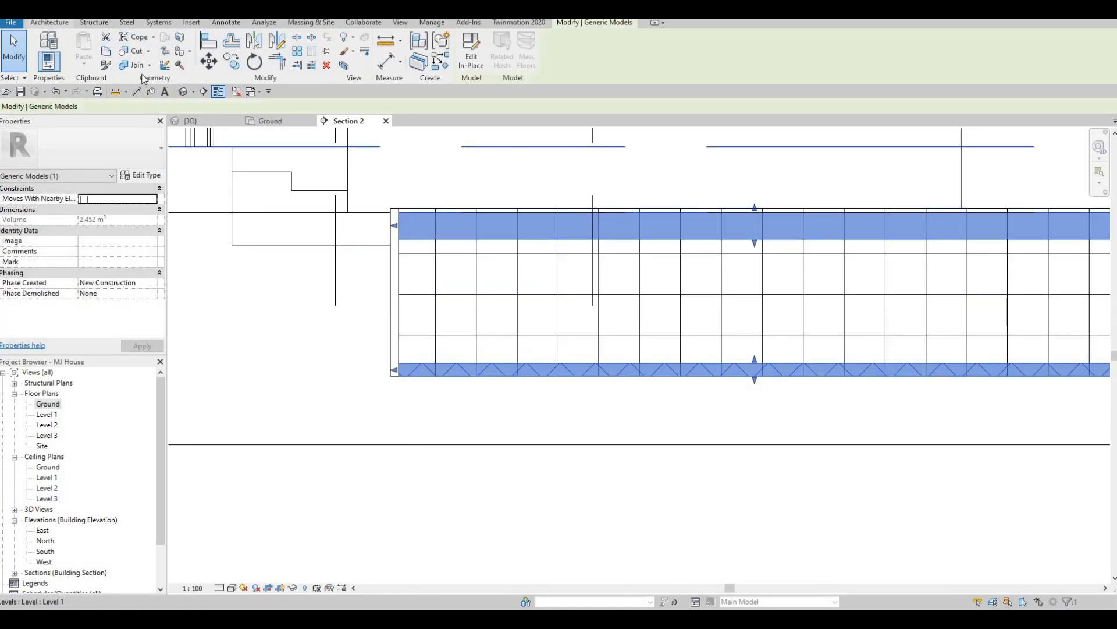
- Start a new in-place model in the Generic Models category for the pool steps
{"action": "left_click", "coordinate": [51, 23]}
{"action": "left_click", "coordinate": [135, 62]}
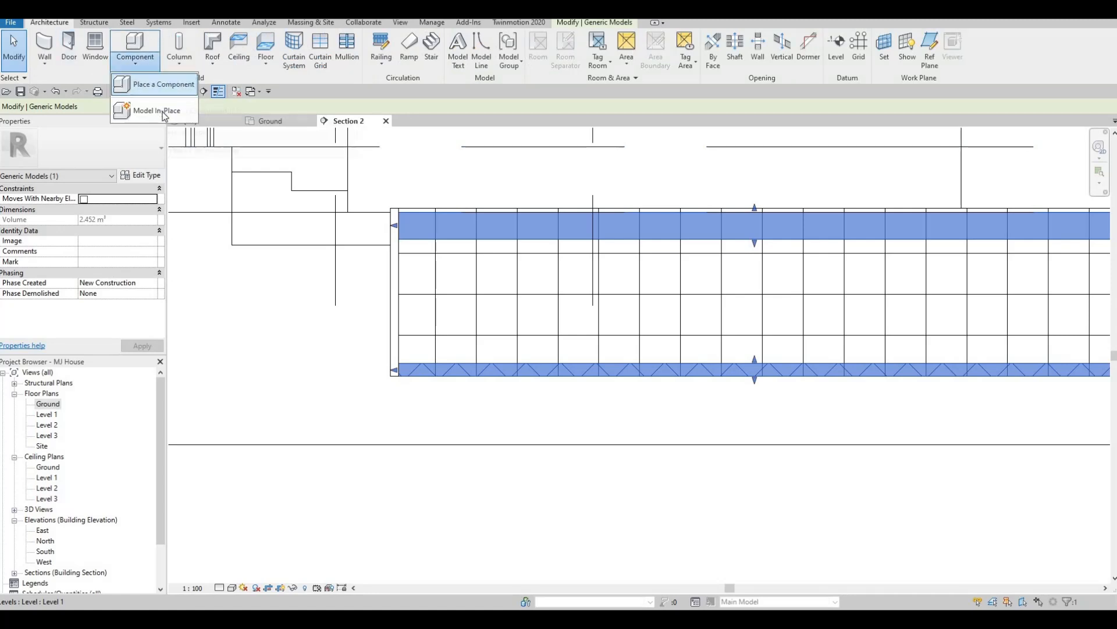
{"action": "left_click", "coordinate": [166, 107]}
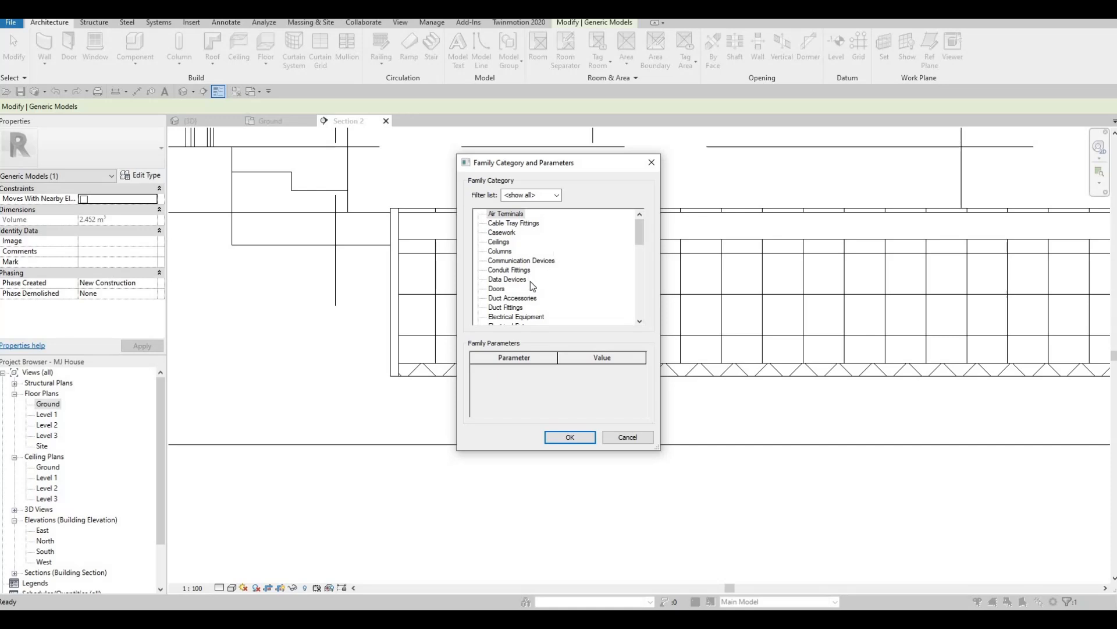
{"action": "scroll", "coordinate": [515, 311], "scroll_direction": "down", "scroll_amount": 2}
{"action": "scroll", "coordinate": [505, 317], "scroll_direction": "down", "scroll_amount": 1}
{"action": "left_click", "coordinate": [569, 436]}
{"action": "key", "text": "Return"}
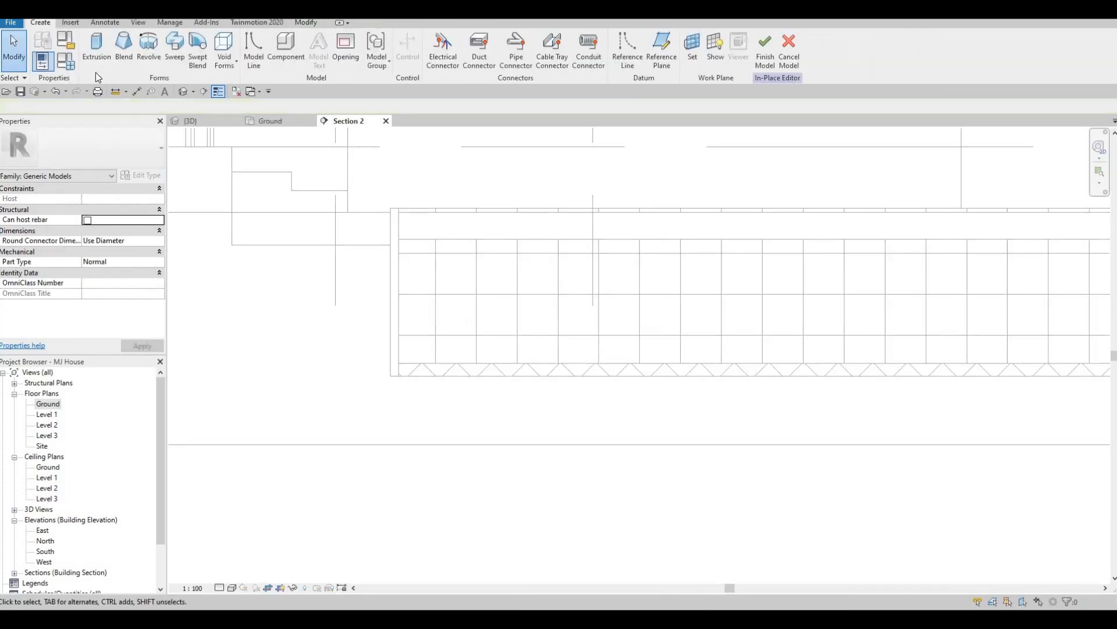
- Start an extrusion on the picked pool wall face as work plane and set its material to Ceramic Tile
{"action": "left_click", "coordinate": [102, 54]}
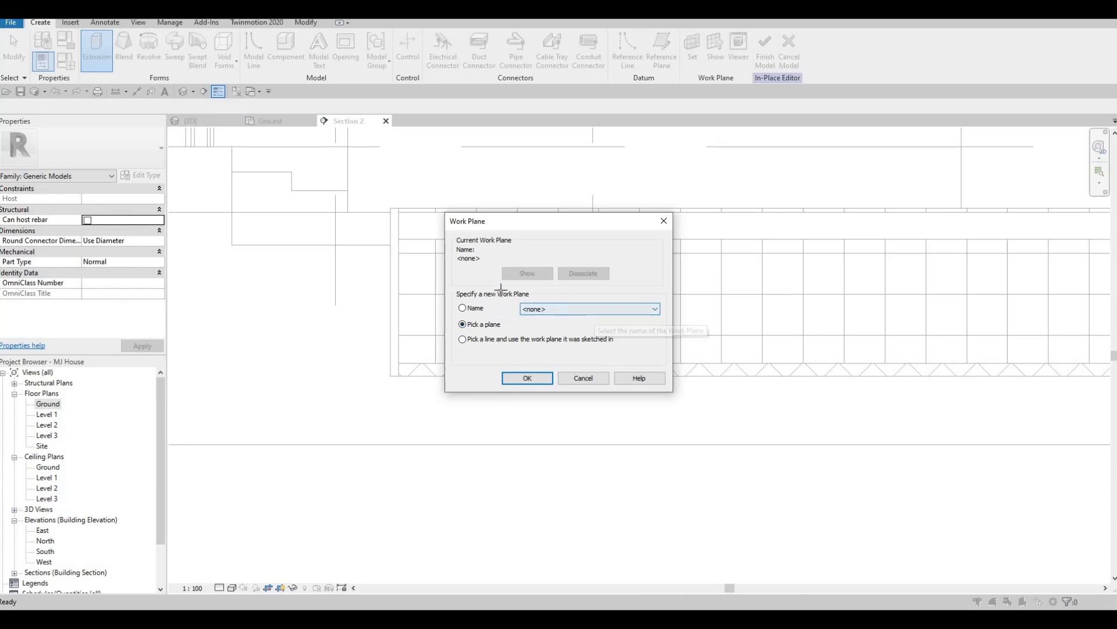
{"action": "key", "text": "Return"}
{"action": "left_click", "coordinate": [432, 297]}
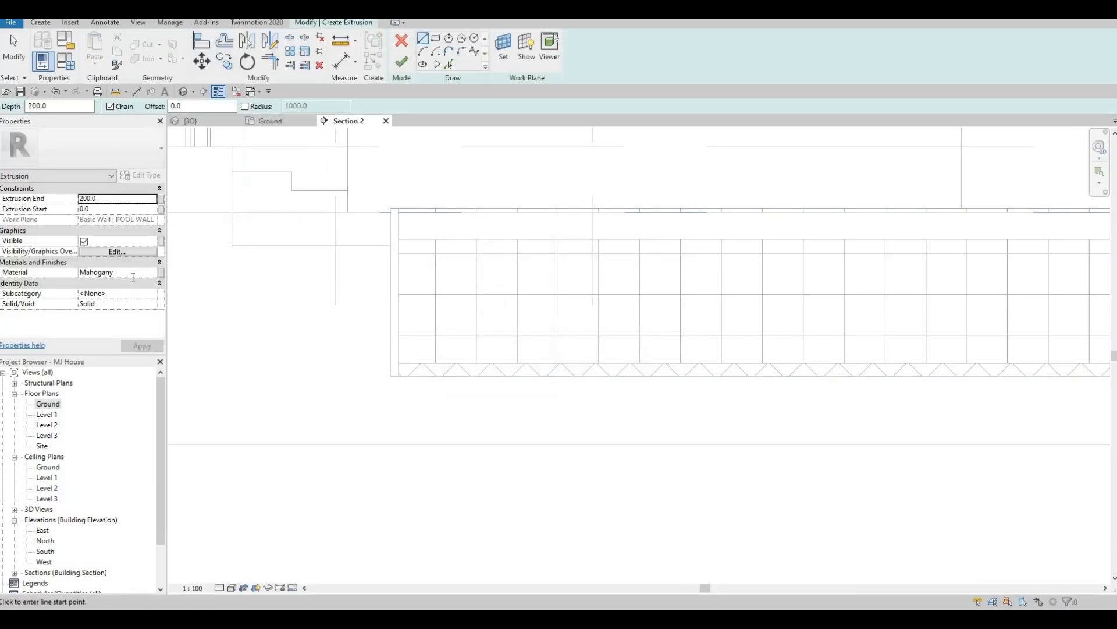
{"action": "left_click", "coordinate": [134, 277]}
{"action": "type", "text": "Ceramic Tile"}
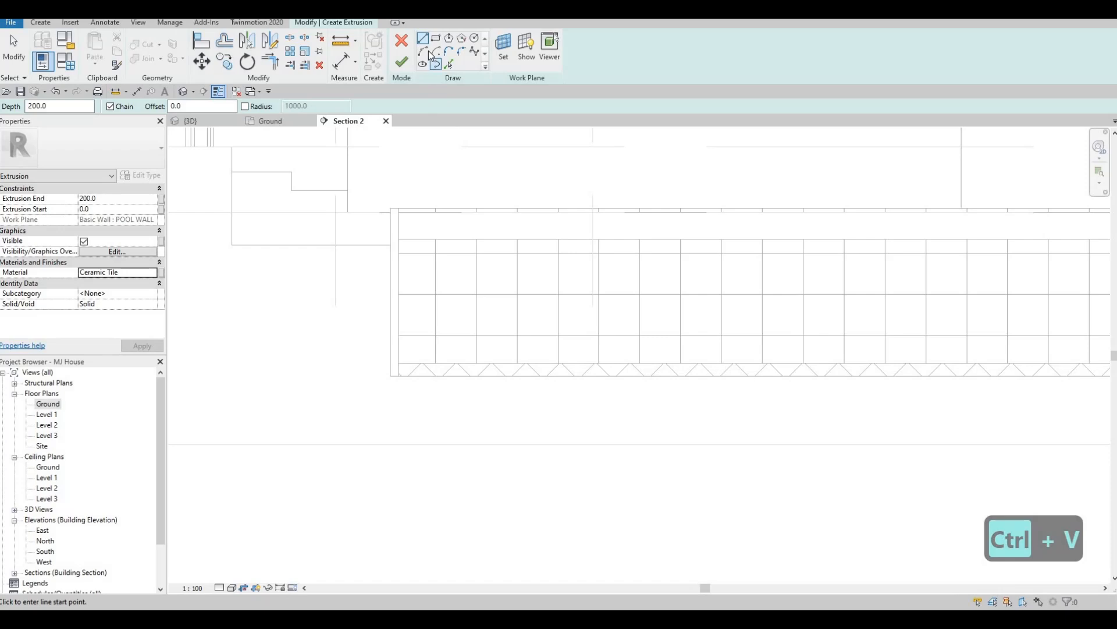
- Sketch a rectangle about 760 mm high between the upper band and floor slab at the pool end nearest the interior steps, narrowed to about 940 mm
{"action": "left_click", "coordinate": [437, 40]}
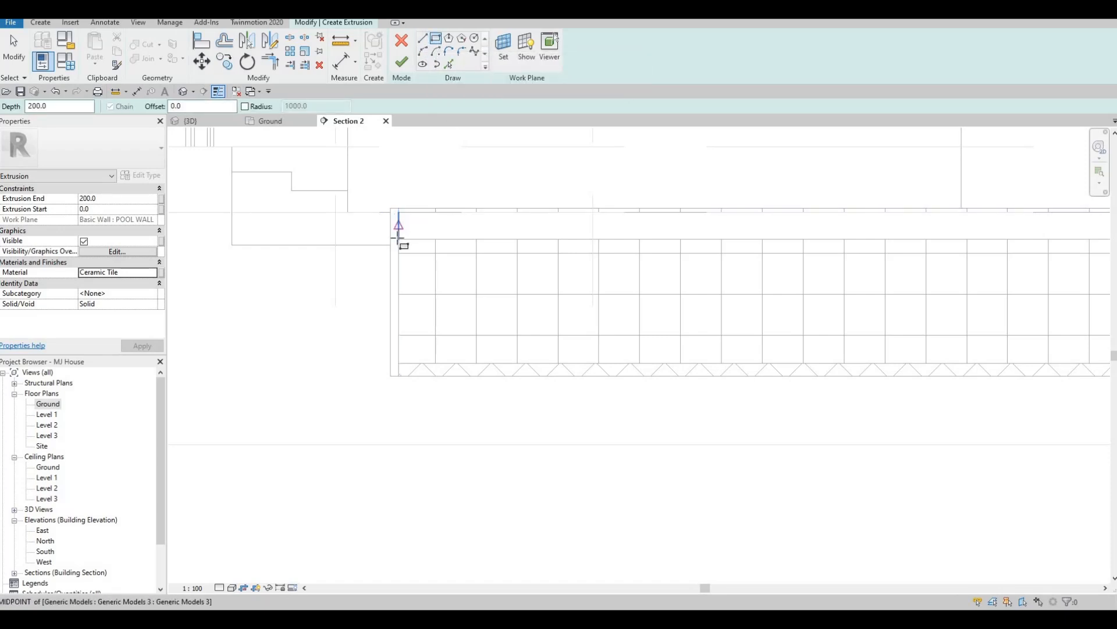
{"action": "left_click", "coordinate": [398, 239]}
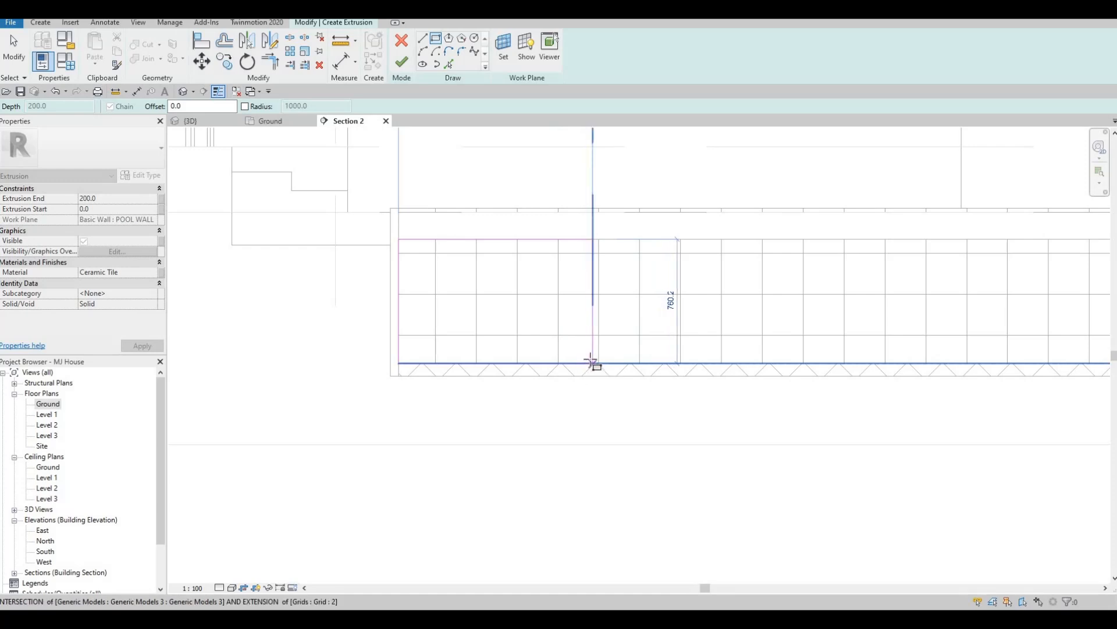
{"action": "left_click", "coordinate": [593, 301]}
{"action": "middle_click_drag", "start_coordinate": [592, 294], "coordinate": [575, 296]}
{"action": "scroll", "coordinate": [575, 297], "scroll_direction": "down", "scroll_amount": 1}
{"action": "key", "text": "Escape"}
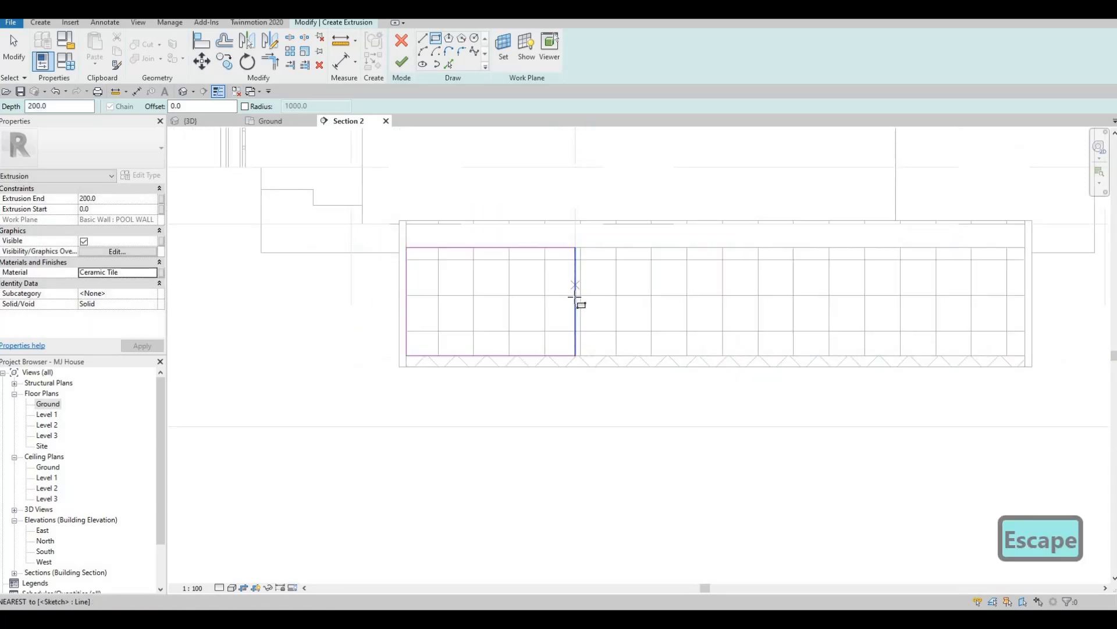
{"action": "scroll", "coordinate": [575, 298], "scroll_direction": "up", "scroll_amount": 1}
{"action": "key", "text": "Escape"}
{"action": "left_click", "coordinate": [574, 292]}
{"action": "left_click_drag", "start_coordinate": [574, 292], "coordinate": [530, 283]}
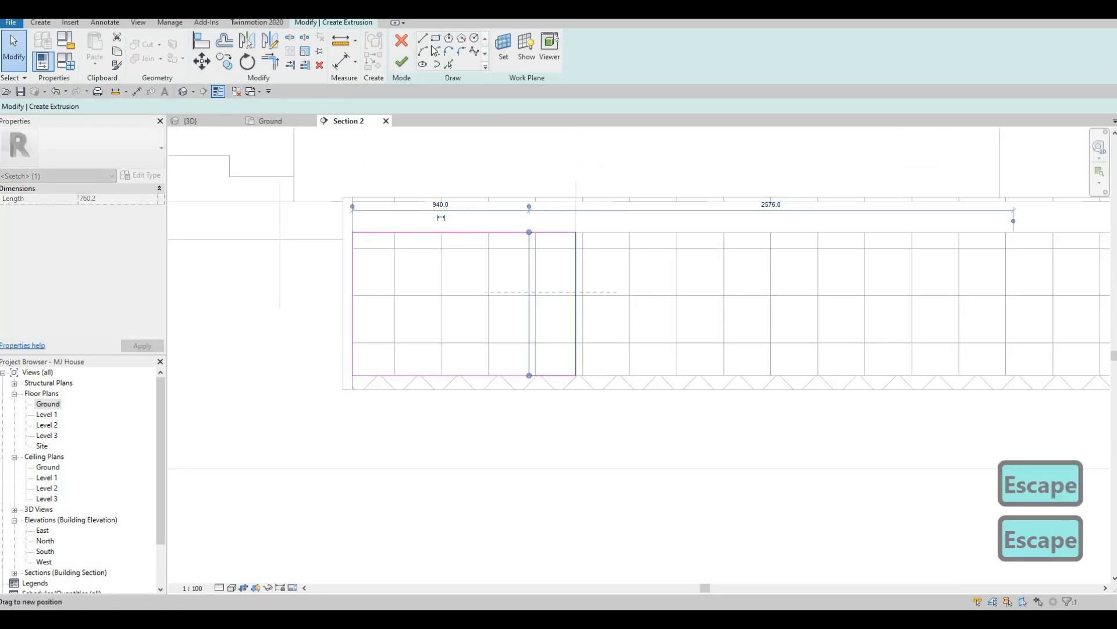
- Draw a stepped line inside the rectangle, climbing in five risers from its vertical side away from the pool wall to its upper edge
{"action": "left_click", "coordinate": [529, 343]}
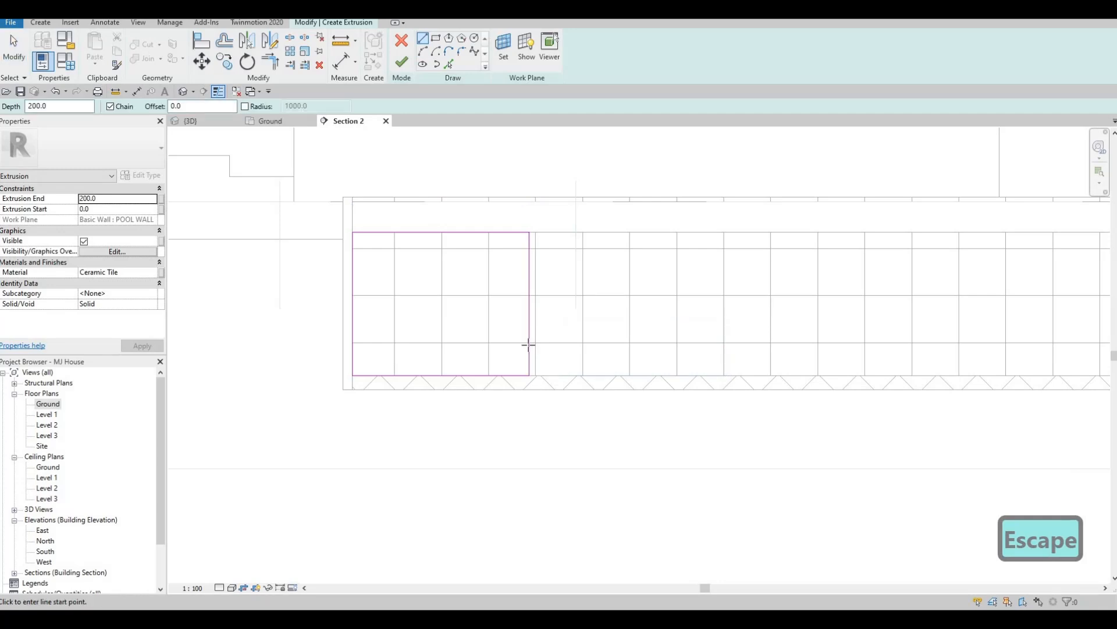
{"action": "left_click", "coordinate": [462, 326]}
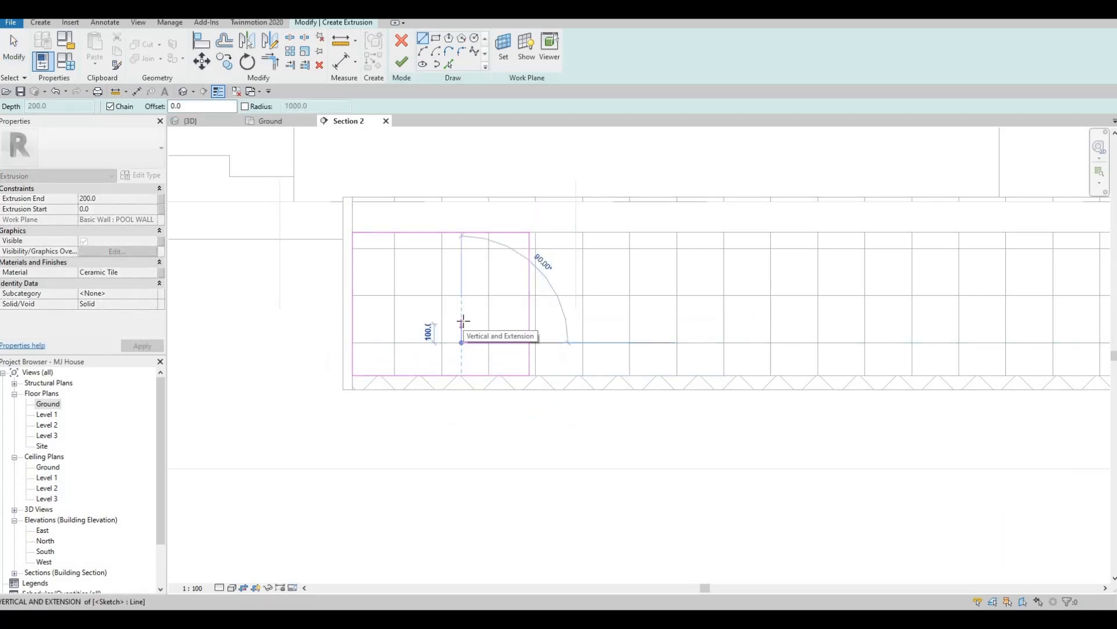
{"action": "left_click", "coordinate": [428, 320]}
{"action": "left_click", "coordinate": [432, 319]}
{"action": "left_click", "coordinate": [431, 294]}
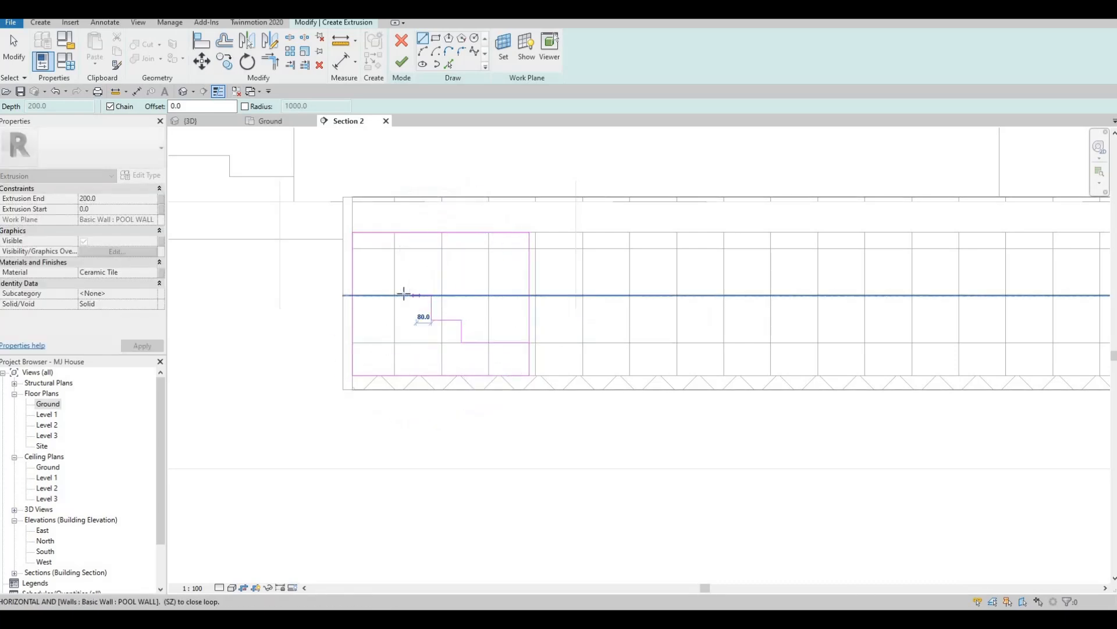
{"action": "left_click", "coordinate": [405, 295]}
{"action": "left_click", "coordinate": [405, 272]}
{"action": "left_click", "coordinate": [379, 272]}
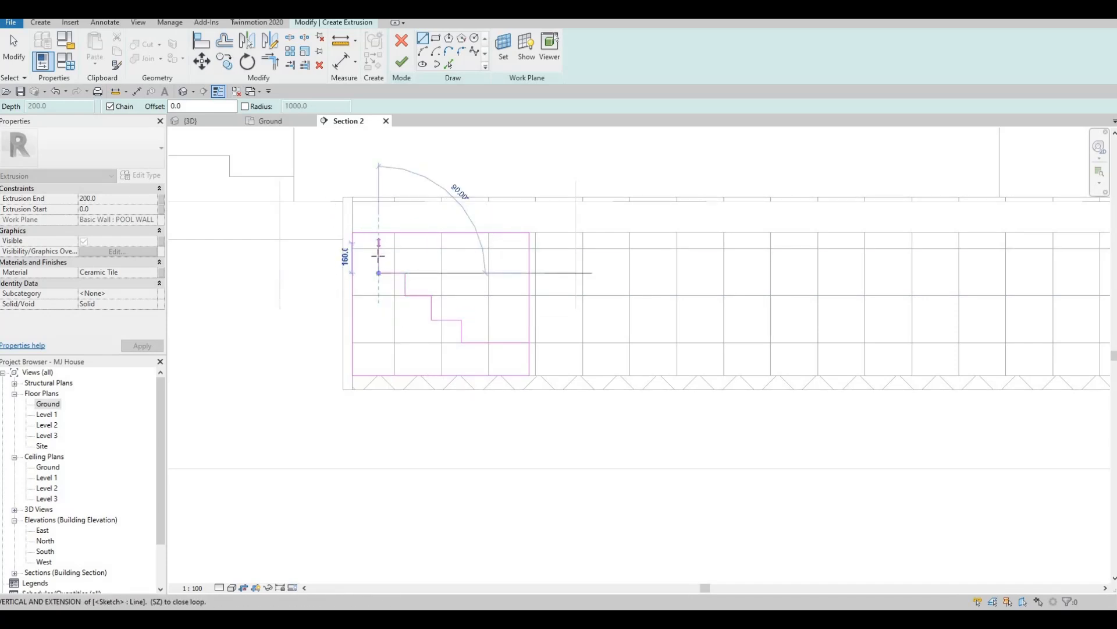
{"action": "left_click", "coordinate": [366, 256]}
{"action": "left_click", "coordinate": [362, 249]}
{"action": "left_click", "coordinate": [358, 240]}
{"action": "key", "text": "Escape"}
{"action": "key", "text": "Escape"}
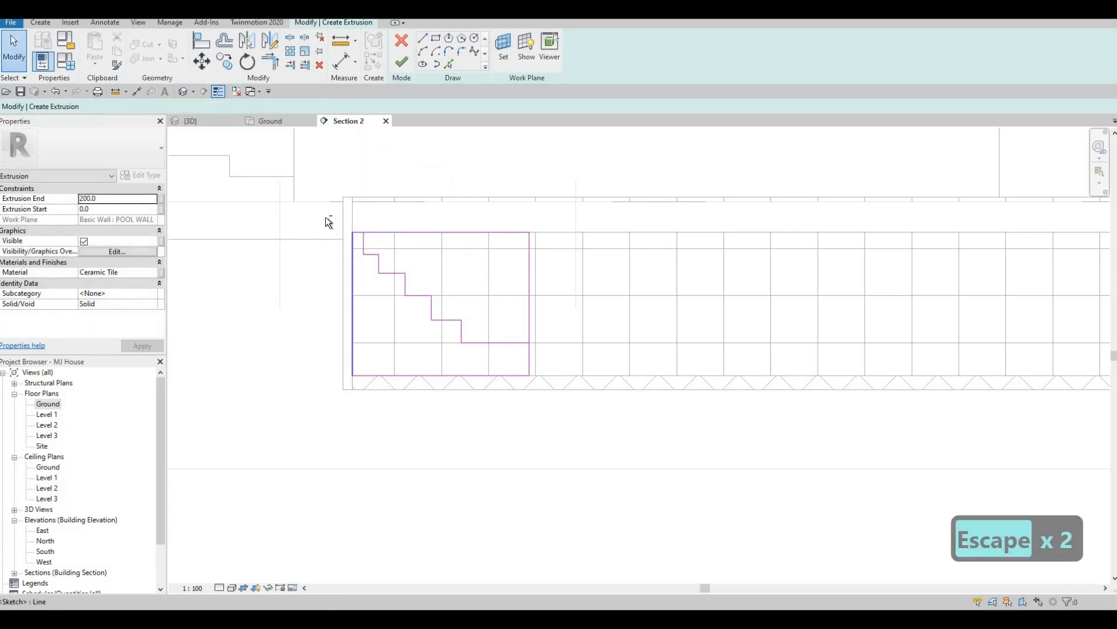
- Shift the whole stepped line slightly away from the pool wall to widen the top tread
{"action": "left_click_drag", "start_coordinate": [357, 219], "coordinate": [492, 367]}
{"action": "key", "text": "Right"}
{"action": "key", "text": "Right"}
{"action": "key", "text": "Right"}
{"action": "key", "text": "Right"}
{"action": "key", "text": "Right"}
{"action": "key", "text": "Right"}
{"action": "key", "text": "Right"}
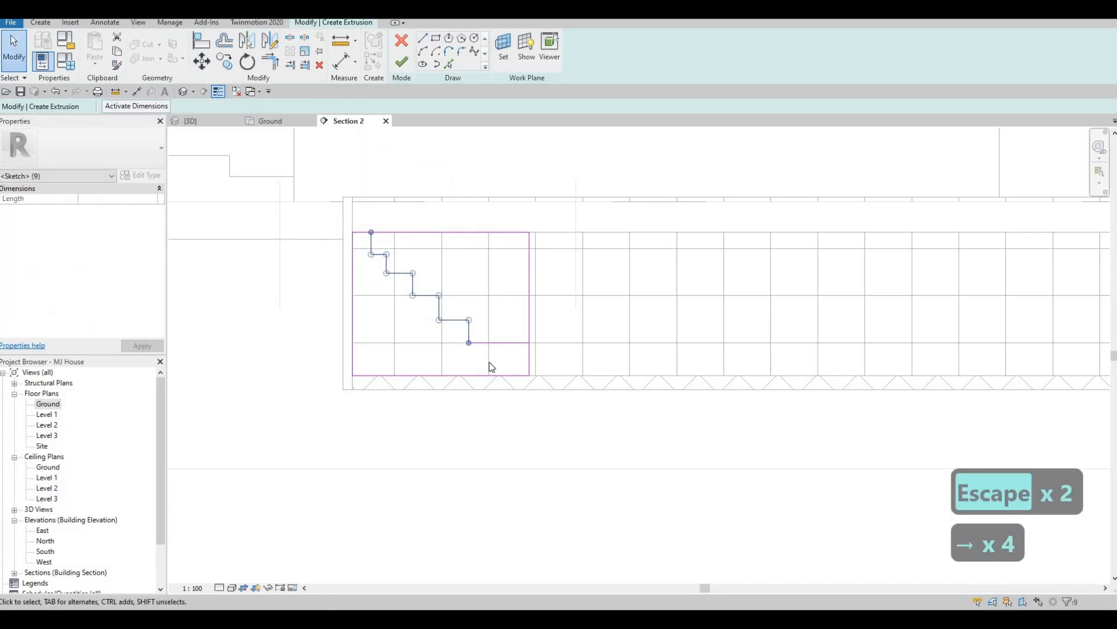
{"action": "key", "text": "Right"}
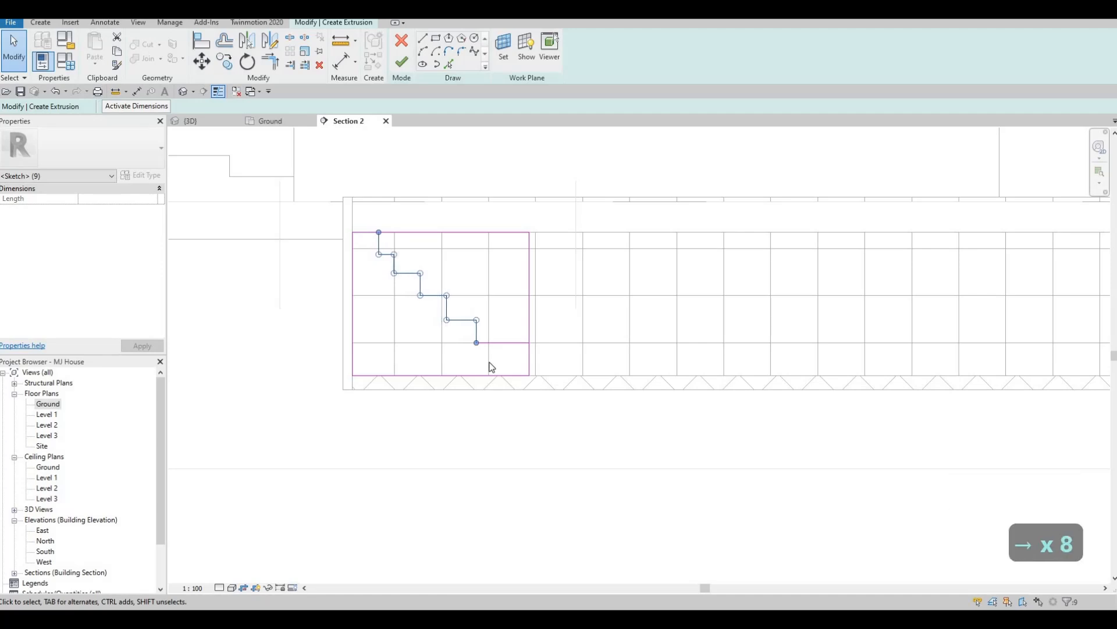
{"action": "key", "text": "Left"}
{"action": "key", "text": "Left"}
{"action": "key", "text": "Escape"}
{"action": "key", "text": "Escape"}
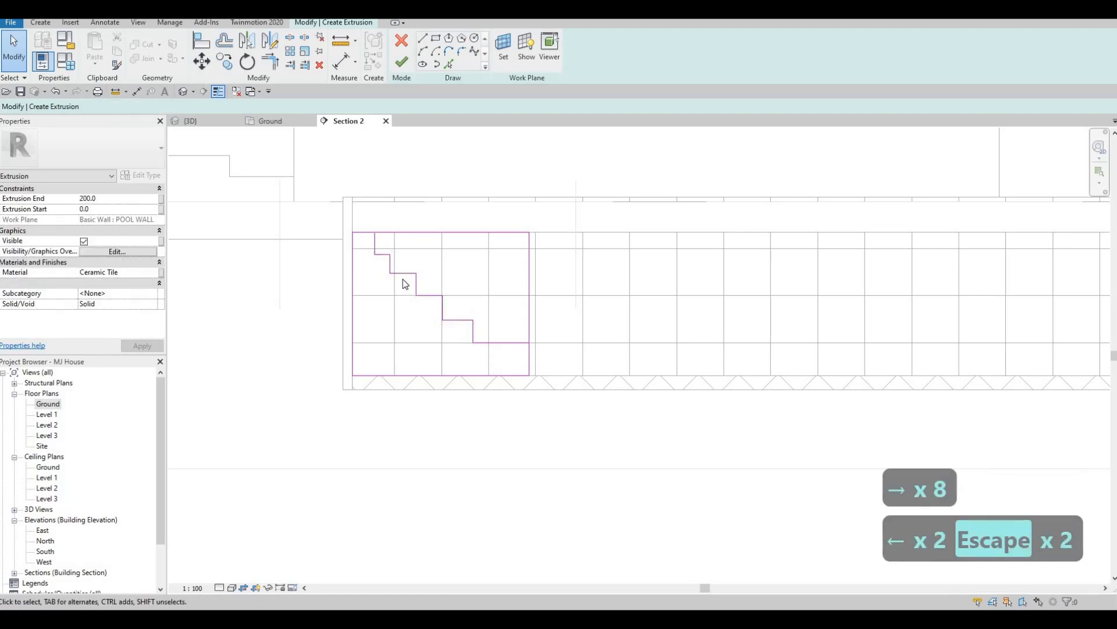
{"action": "key", "text": "Escape"}
{"action": "key", "text": "Escape"}
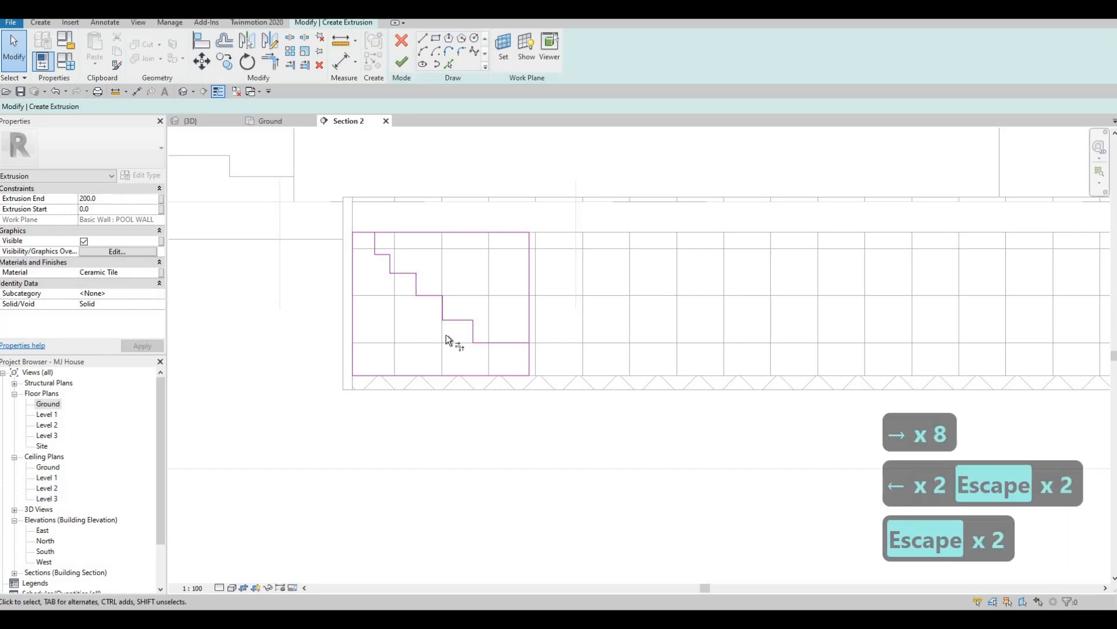
- Trim the rectangle's upper edge and outer side to the stepped line to form a closed stair profile
{"action": "key", "text": "t"}
{"action": "key", "text": "r"}
{"action": "left_click", "coordinate": [522, 344]}
{"action": "left_click", "coordinate": [529, 350]}
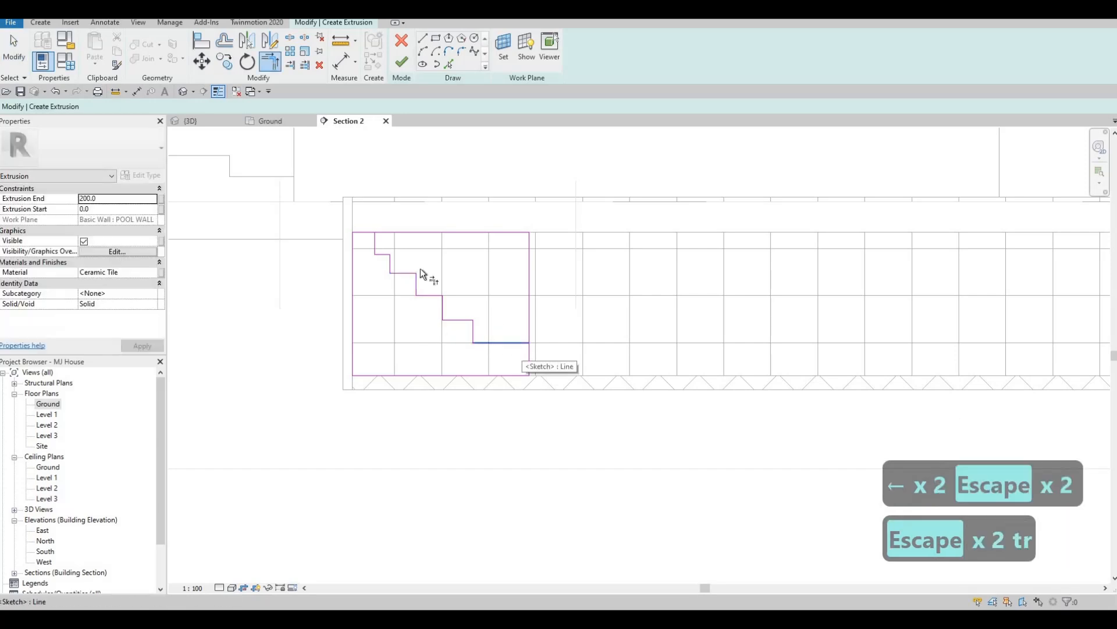
{"action": "left_click", "coordinate": [369, 232]}
{"action": "left_click", "coordinate": [374, 235]}
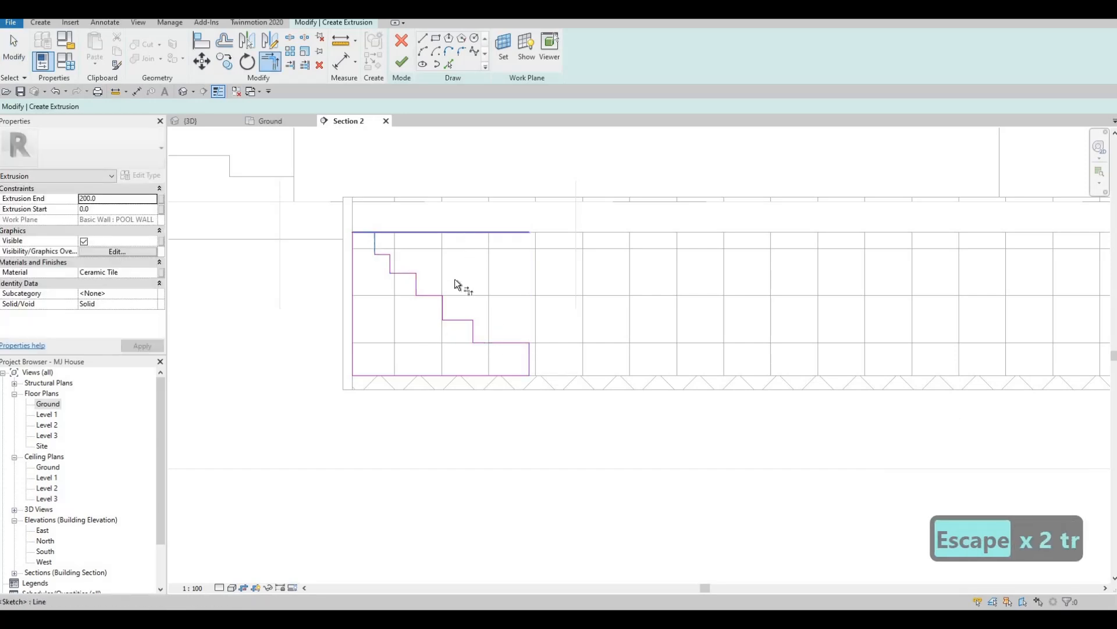
{"action": "scroll", "coordinate": [448, 283], "scroll_direction": "down", "scroll_amount": 1}
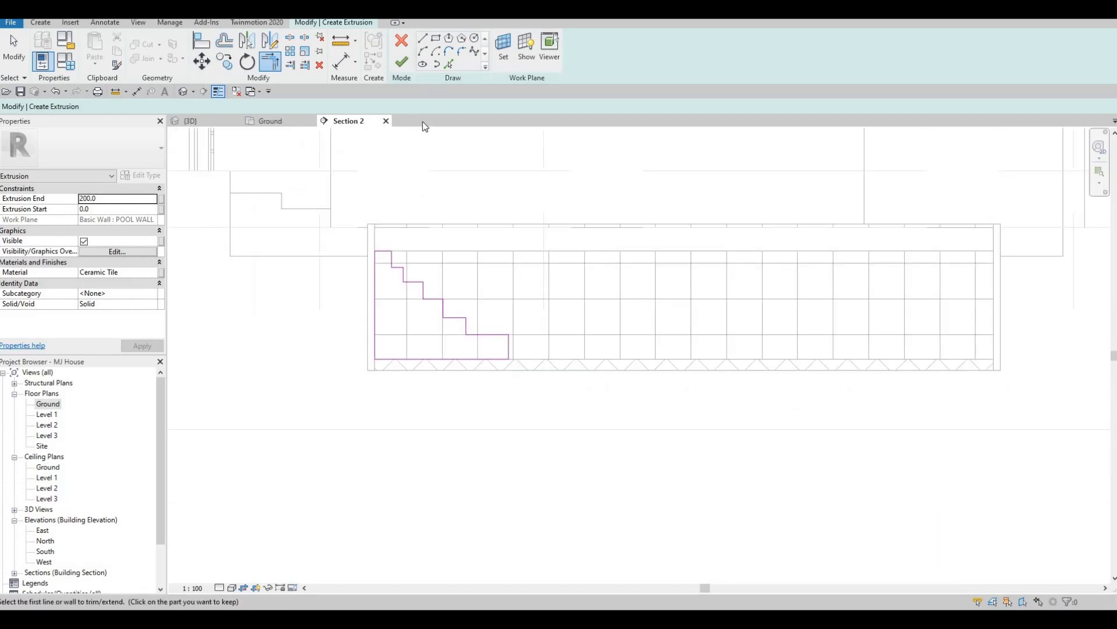
{"action": "scroll", "coordinate": [466, 342], "scroll_direction": "up", "scroll_amount": 3}
{"action": "scroll", "coordinate": [368, 286], "scroll_direction": "up", "scroll_amount": 1}
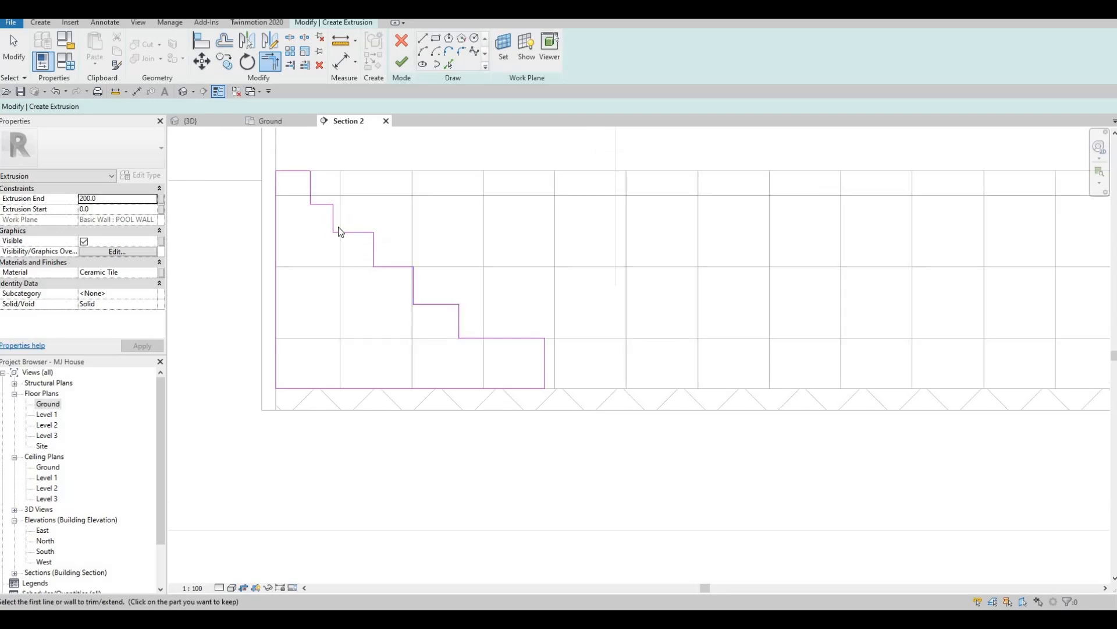
{"action": "key", "text": "Escape"}
{"action": "key", "text": "Escape"}
{"action": "left_click", "coordinate": [332, 213]}
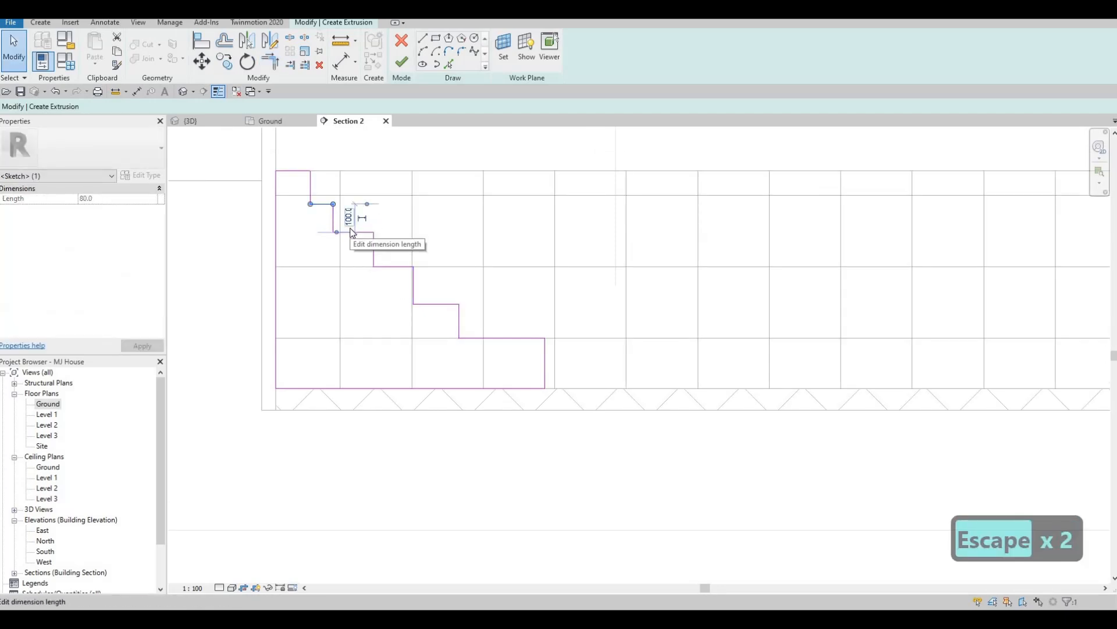
{"action": "key", "text": "Right"}
{"action": "key", "text": "Right"}
{"action": "key", "text": "Escape"}
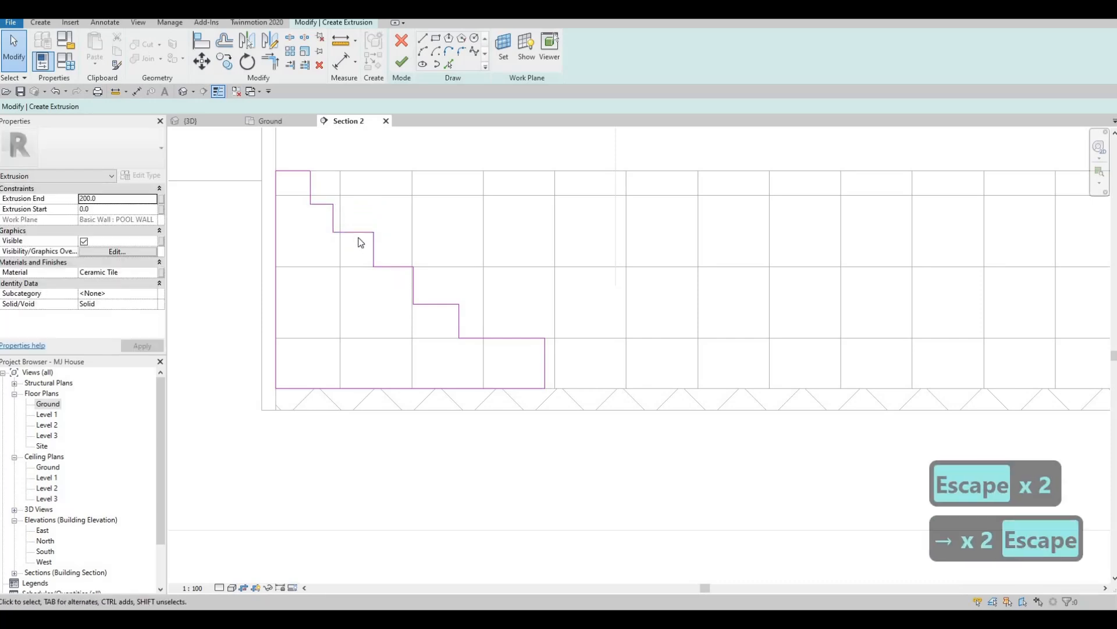
- Widen the second tread to match the top one by shifting all the lower steps away from the pool wall
{"action": "left_click_drag", "start_coordinate": [320, 192], "coordinate": [476, 367]}
{"action": "key", "text": "Right"}
{"action": "key", "text": "Right"}
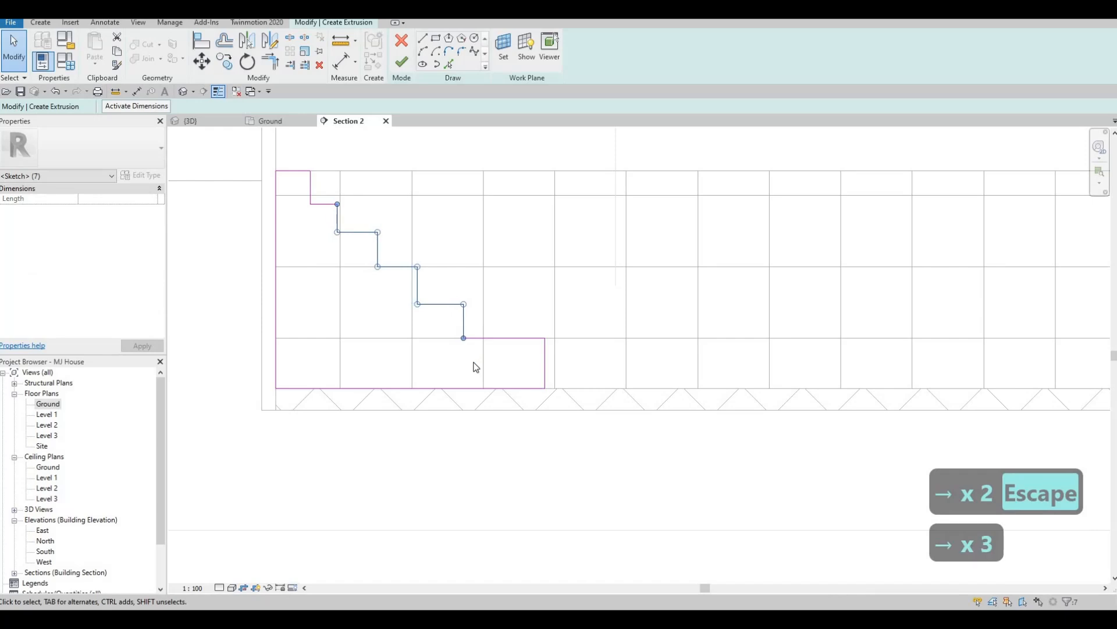
{"action": "key", "text": "Right"}
{"action": "key", "text": "Right"}
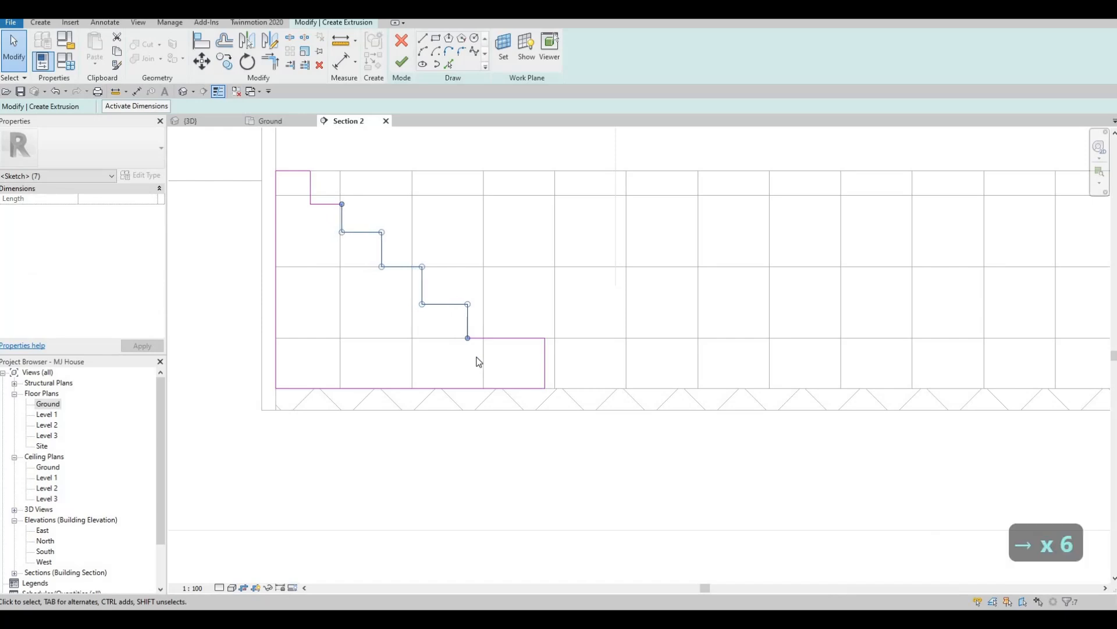
{"action": "key", "text": "Right"}
{"action": "key", "text": "Right"}
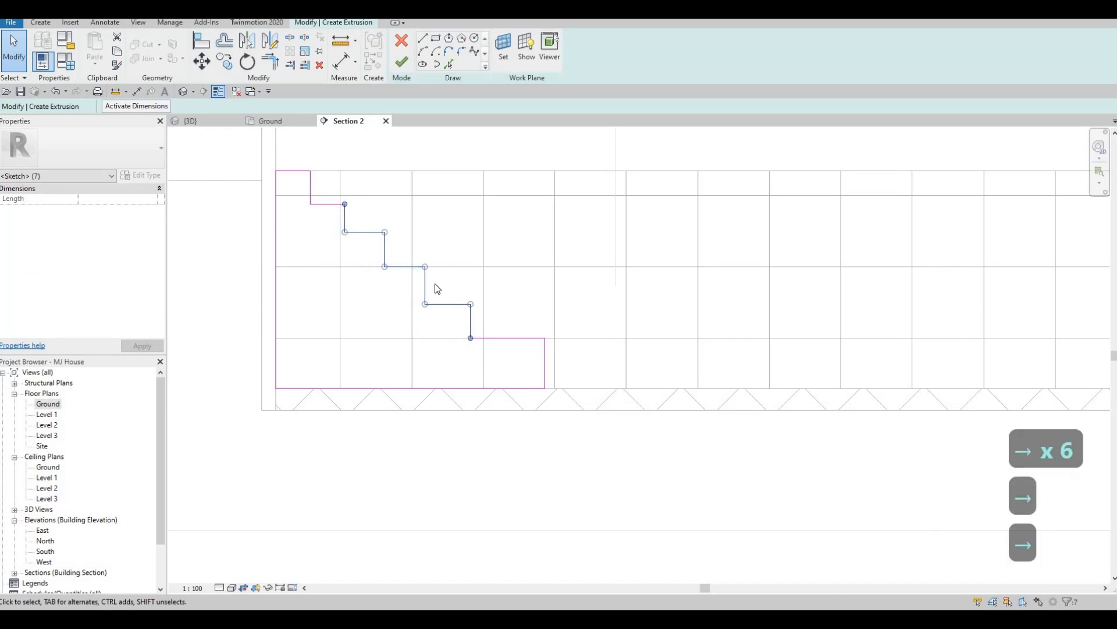
{"action": "key", "text": "Escape"}
- Lengthen the bottom tread to about 660 mm by moving its end line toward the pool's centre, and finish the extrusion sketch
{"action": "left_click_drag", "start_coordinate": [547, 366], "coordinate": [508, 365]}
{"action": "left_click_drag", "start_coordinate": [630, 380], "coordinate": [660, 379]}
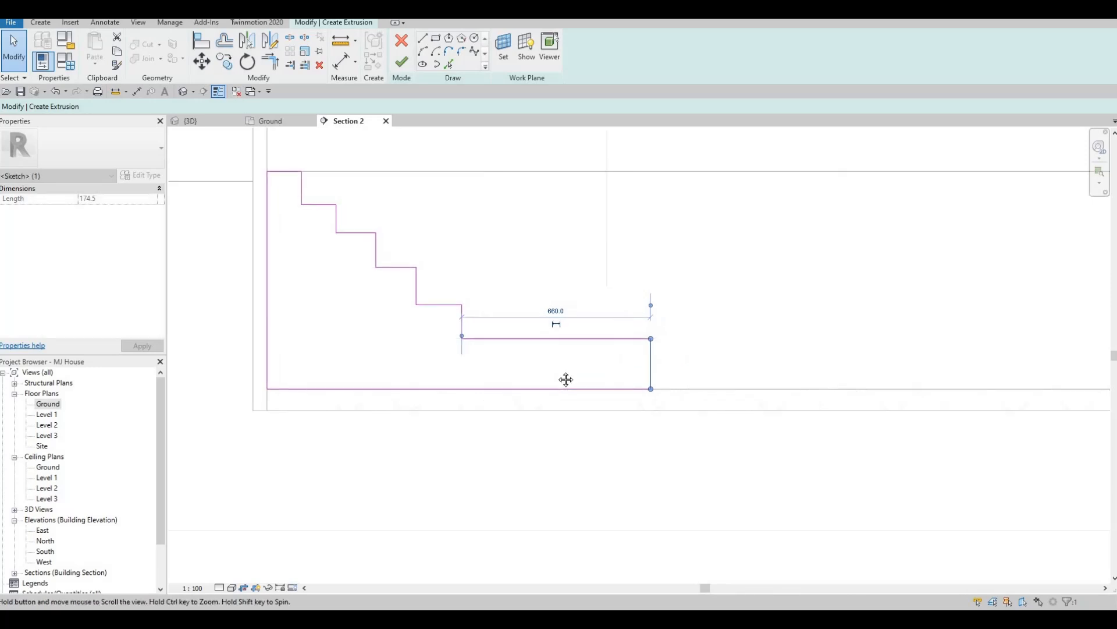
{"action": "middle_click_drag", "start_coordinate": [565, 380], "coordinate": [520, 381]}
{"action": "scroll", "coordinate": [519, 382], "scroll_direction": "down", "scroll_amount": 1}
{"action": "key", "text": "Escape"}
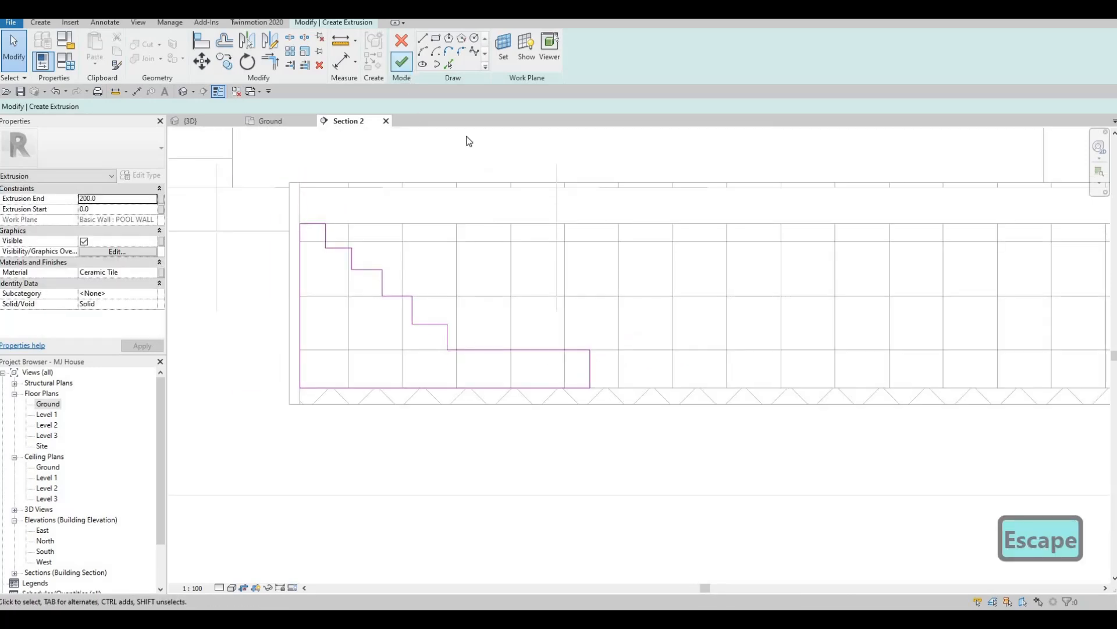
{"action": "scroll", "coordinate": [669, 337], "scroll_direction": "down", "scroll_amount": 2}
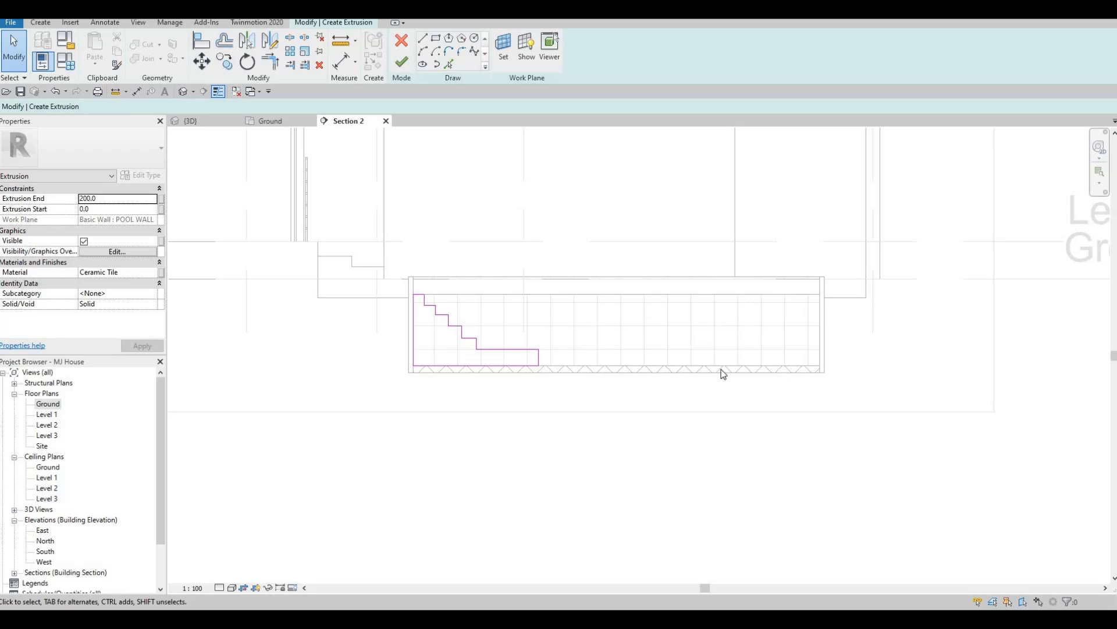
{"action": "left_click", "coordinate": [408, 61]}
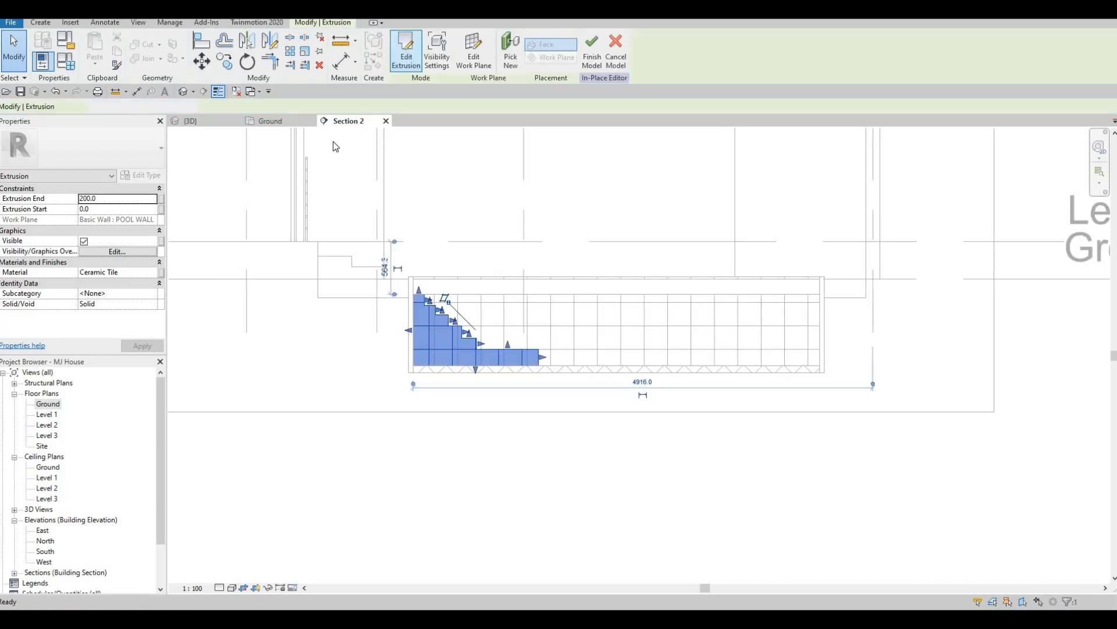
- In the Ground plan, stretch the step extrusion to the opposite pool wall for a depth of 2350 mm, and switch to the 3D view
{"action": "left_click", "coordinate": [269, 121]}
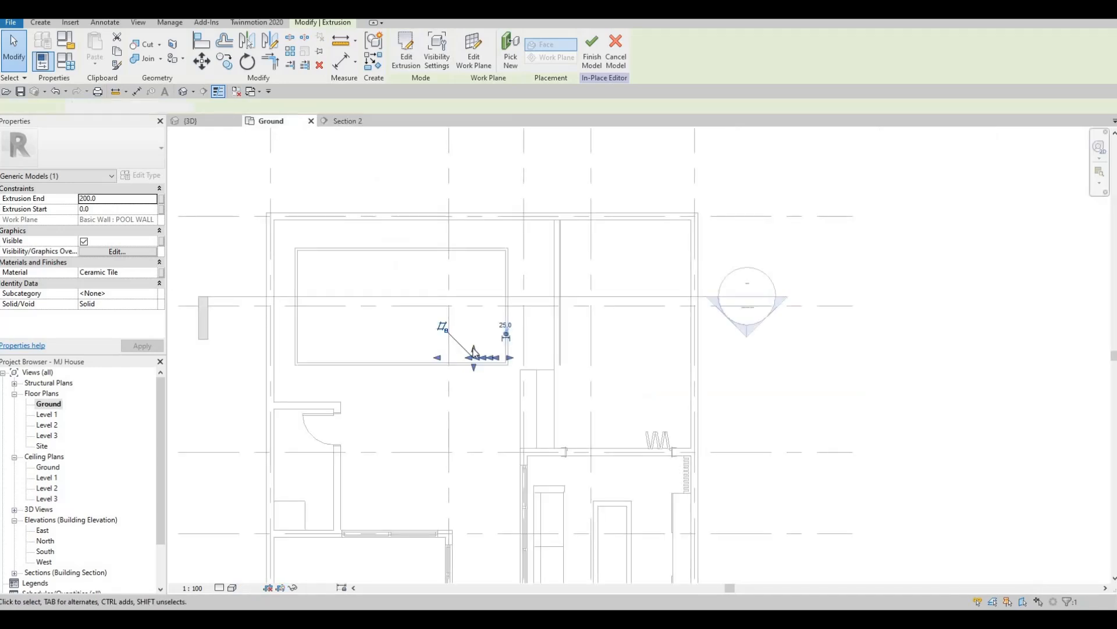
{"action": "scroll", "coordinate": [473, 351], "scroll_direction": "up", "scroll_amount": 2}
{"action": "left_click_drag", "start_coordinate": [473, 241], "coordinate": [469, 222]}
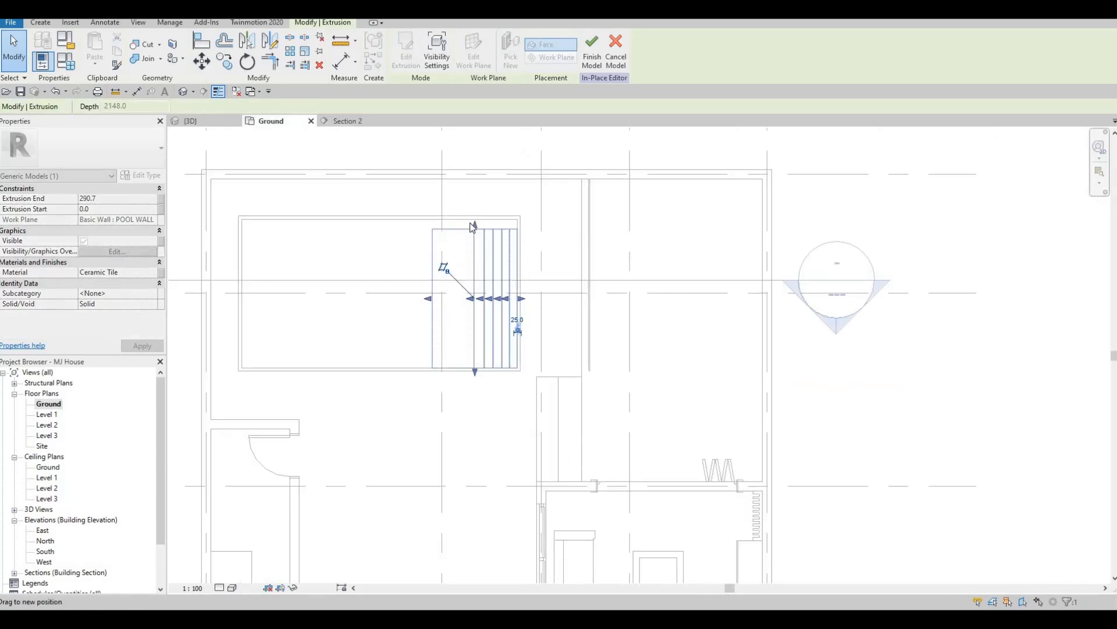
{"action": "left_click", "coordinate": [190, 121]}
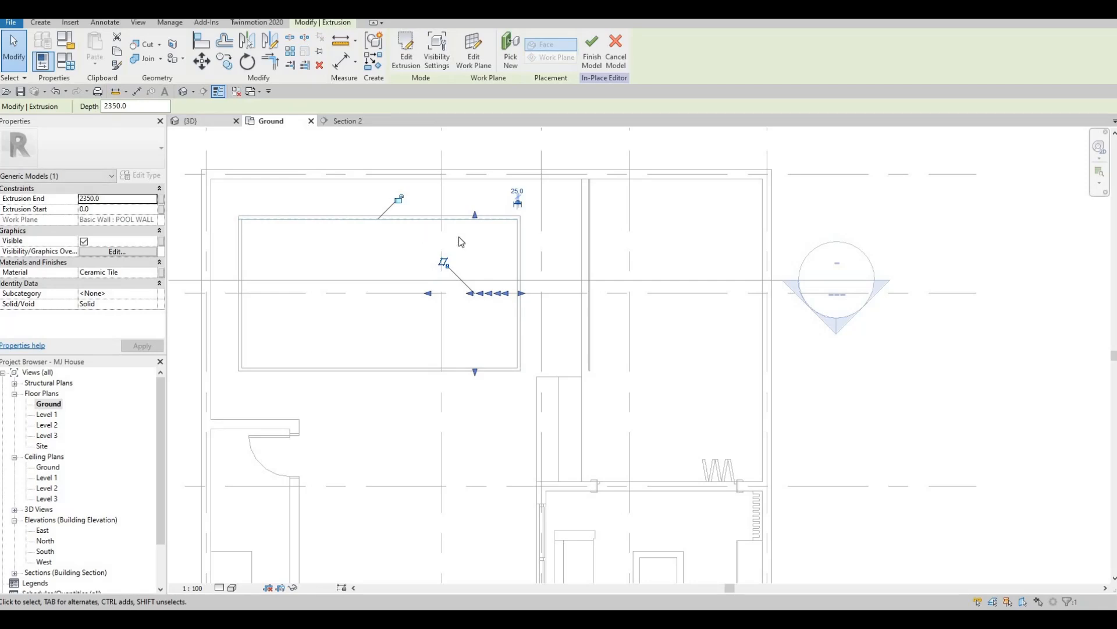
- Finish the in-place model of the pool steps and check the tiled steps inside the pool from above
{"action": "middle_click_drag", "start_coordinate": [522, 297], "coordinate": [609, 347], "text": "shift"}
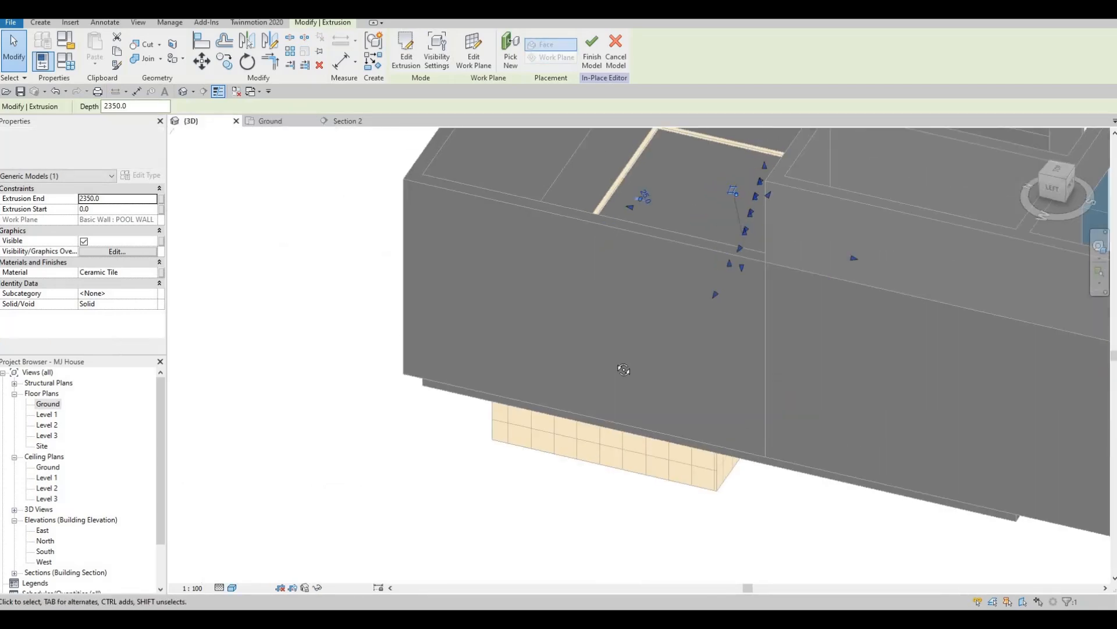
{"action": "key", "text": "Escape"}
{"action": "scroll", "coordinate": [728, 289], "scroll_direction": "up", "scroll_amount": 3}
{"action": "middle_click_drag", "start_coordinate": [728, 204], "coordinate": [715, 156], "text": "shift"}
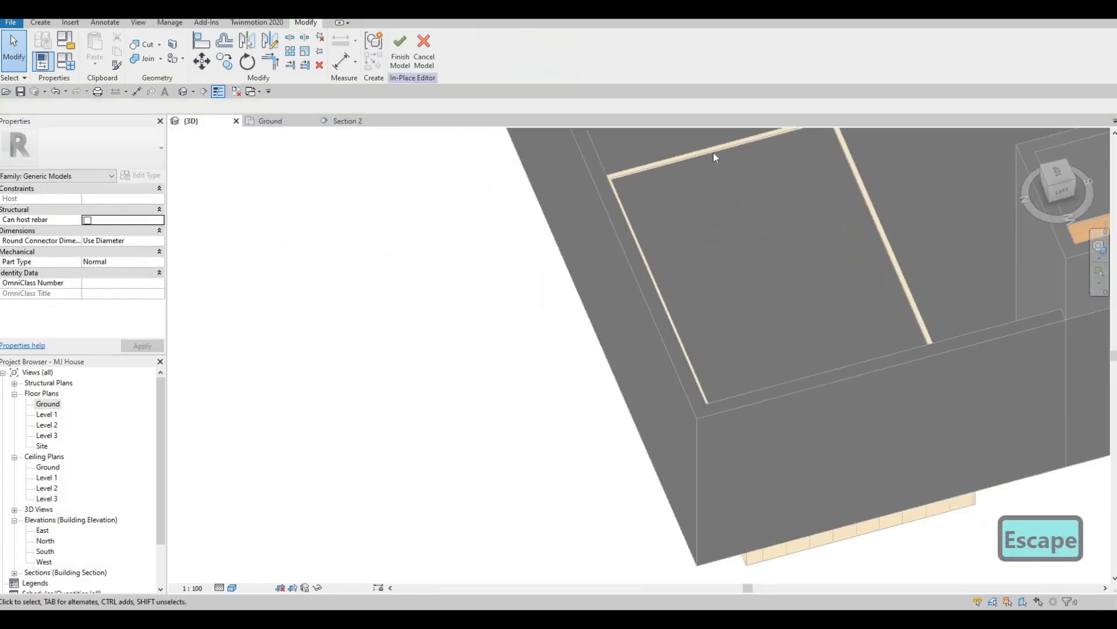
{"action": "left_click", "coordinate": [400, 50]}
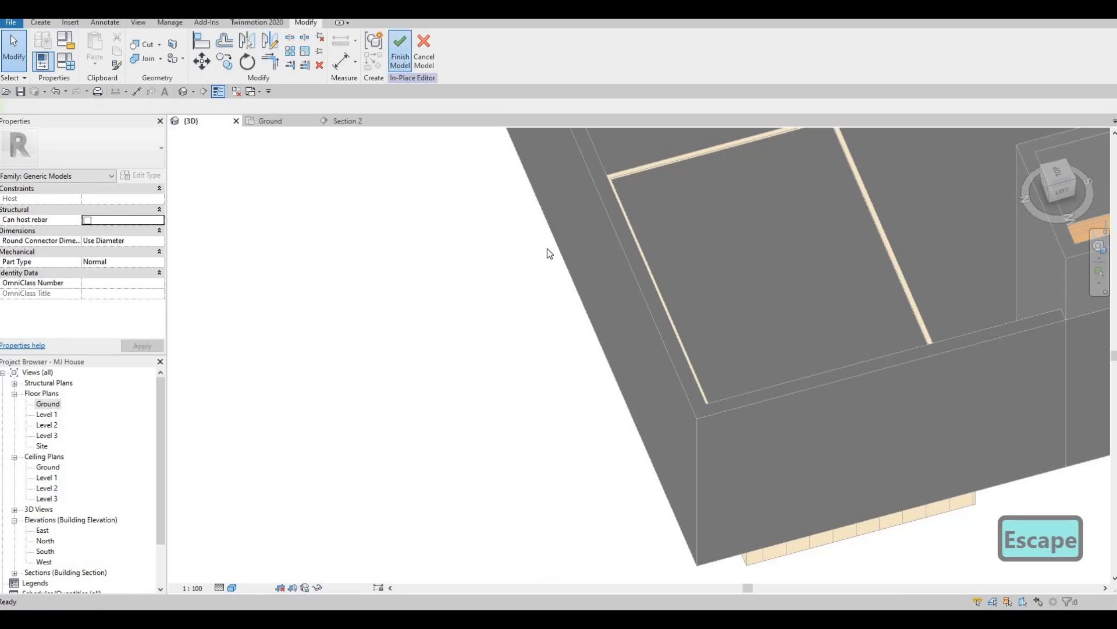
{"action": "scroll", "coordinate": [550, 229], "scroll_direction": "down", "scroll_amount": 3}
{"action": "key", "text": "Escape"}
{"action": "left_click", "coordinate": [589, 309]}
{"action": "middle_click_drag", "start_coordinate": [590, 309], "coordinate": [453, 309], "text": "shift"}
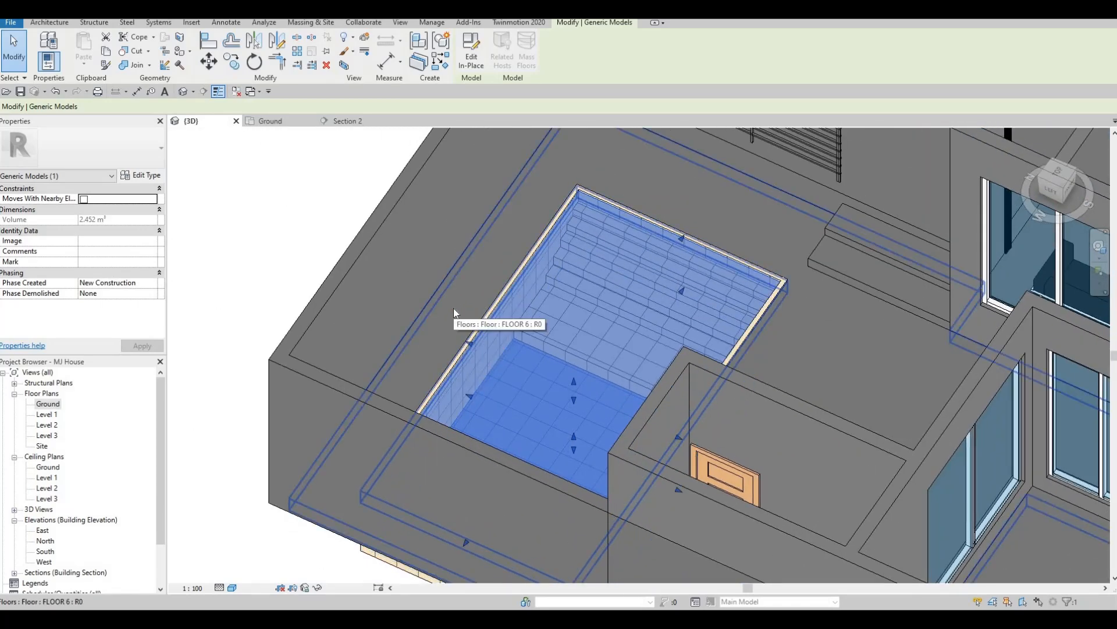
{"action": "key", "text": "Escape"}
- Switch to Google Drive and download Pool Ladder.rfa from the All Extra Families folder
{"action": "key", "text": "F1"}
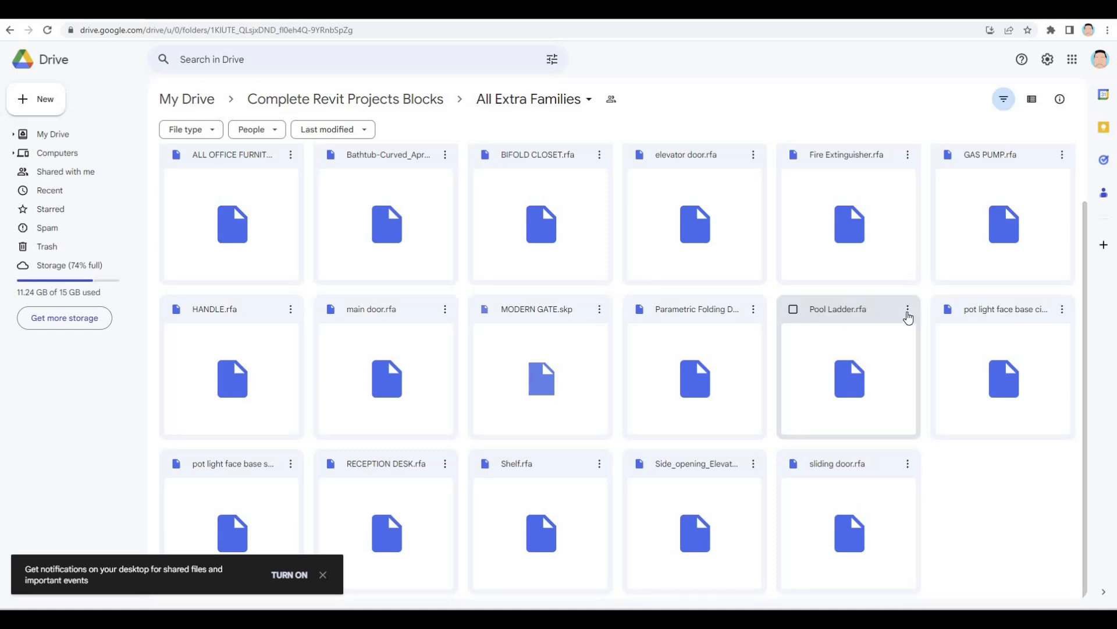
{"action": "right_click", "coordinate": [855, 318]}
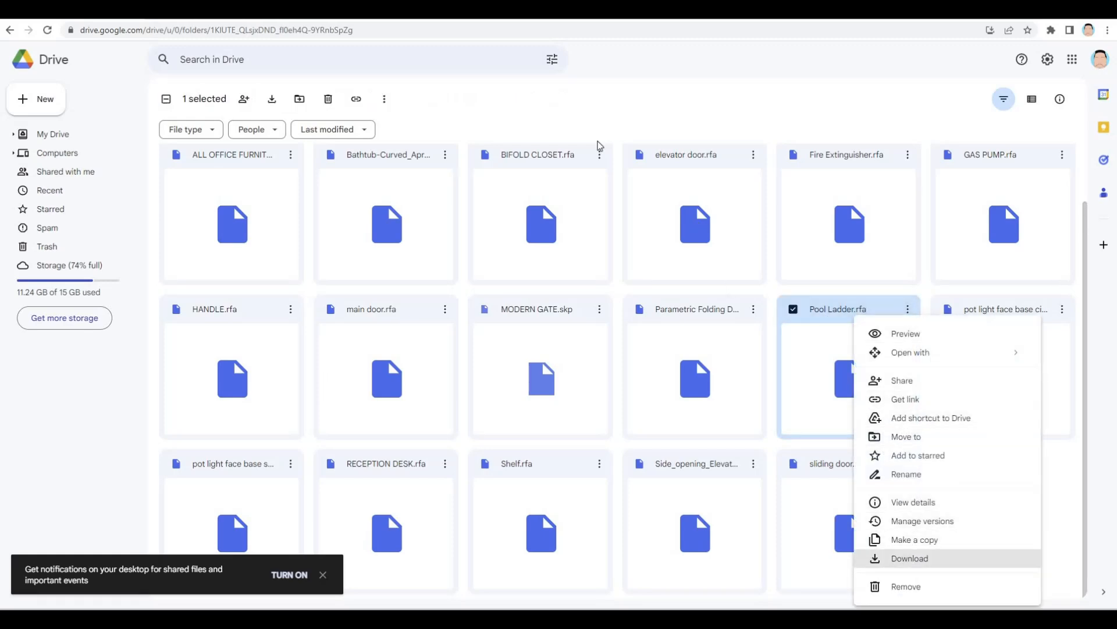
{"action": "left_click", "coordinate": [910, 558]}
{"action": "left_click_drag", "start_coordinate": [407, 12], "coordinate": [1116, 233]}
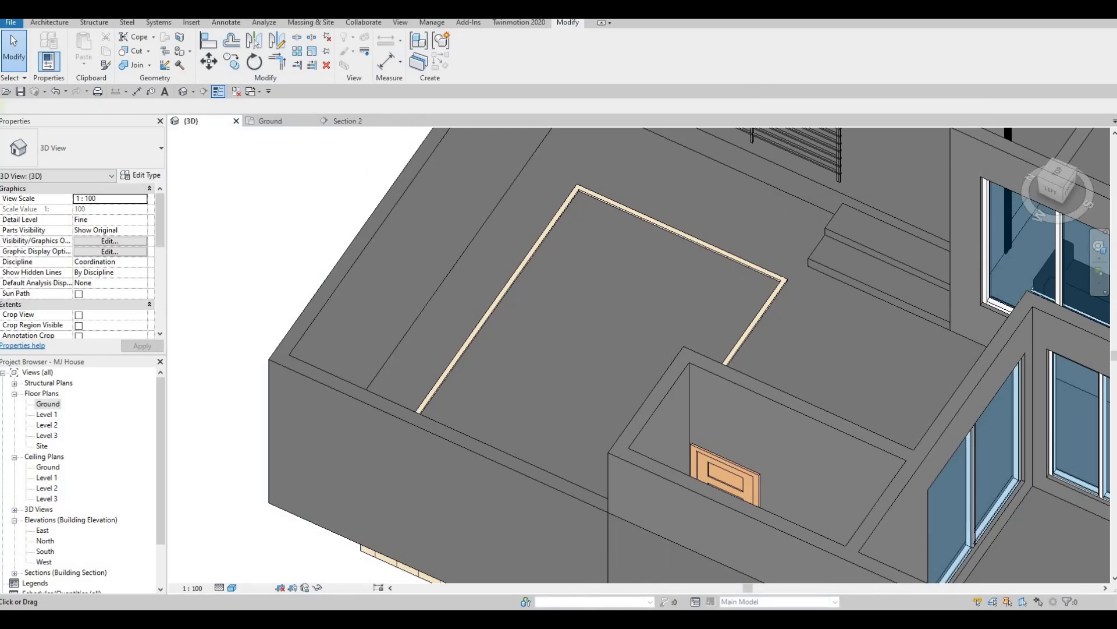
- Load the Pool Ladder family from Downloads into the Revit project and place it, rotated, on the pool's long edge beside the exterior wall
{"action": "key", "text": "alt+Tab"}
{"action": "left_click_drag", "start_coordinate": [853, 285], "coordinate": [552, 286]}
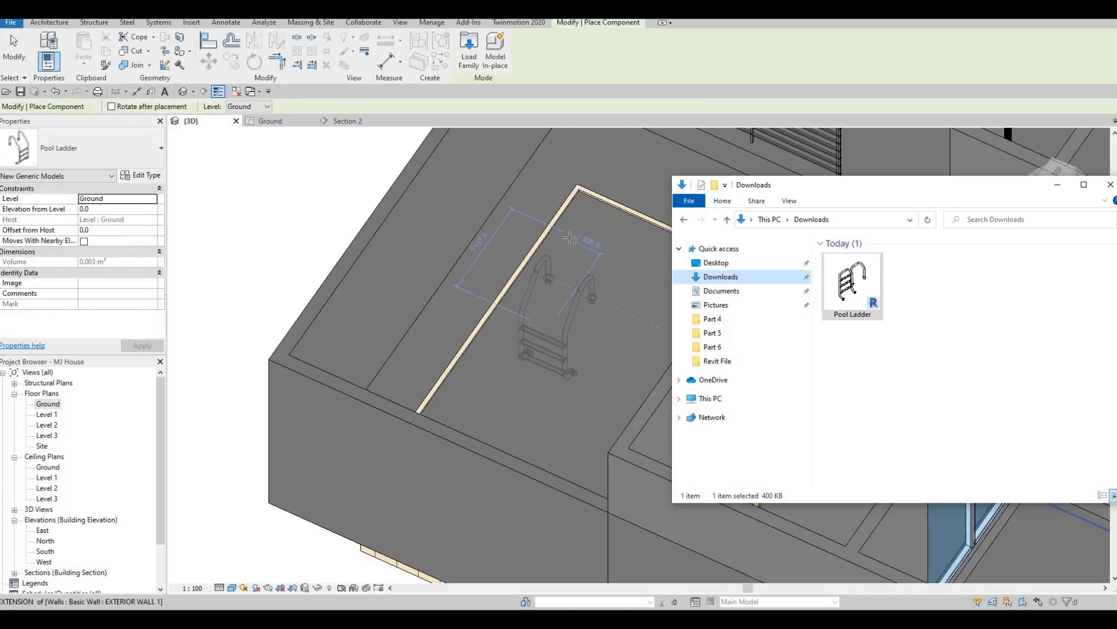
{"action": "middle_click_drag", "start_coordinate": [532, 254], "coordinate": [336, 280]}
{"action": "middle_click_drag", "start_coordinate": [460, 281], "coordinate": [525, 221]}
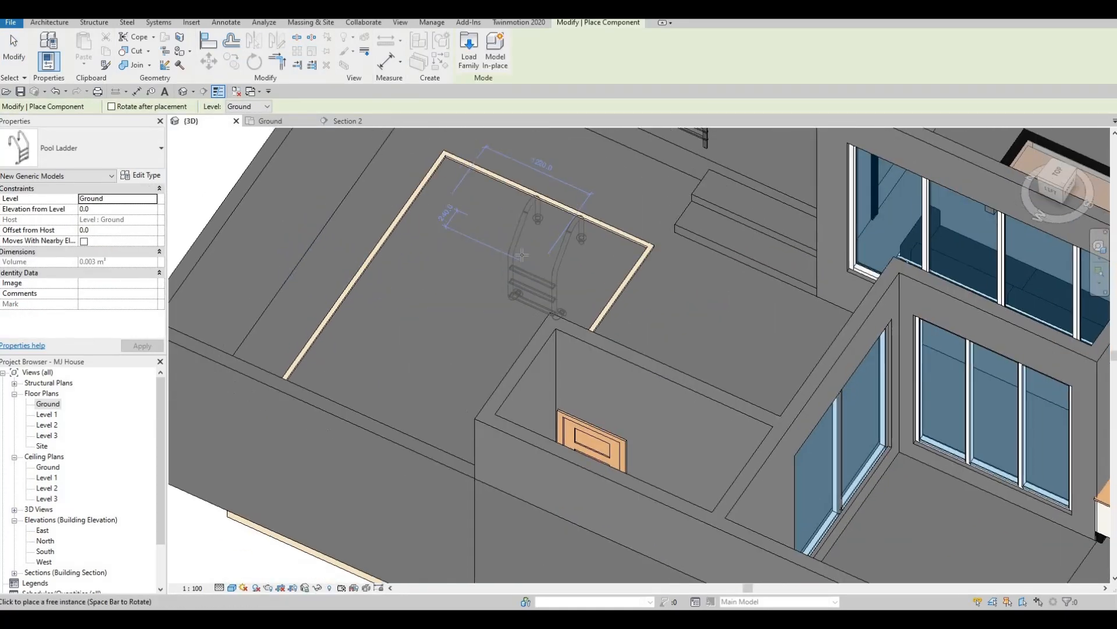
{"action": "scroll", "coordinate": [520, 258], "scroll_direction": "down", "scroll_amount": 1}
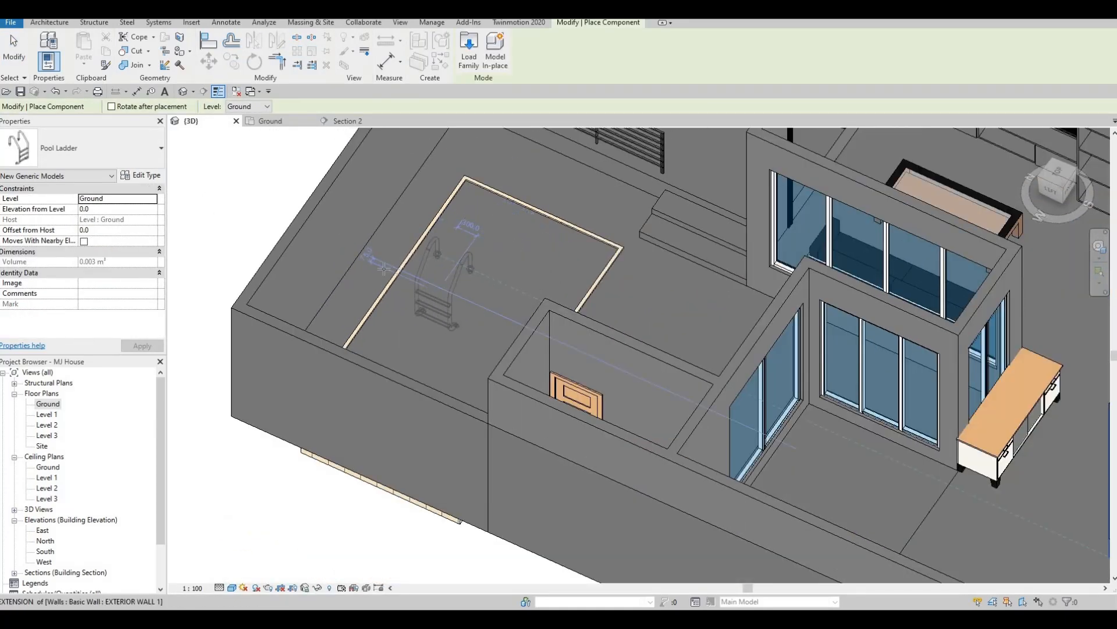
{"action": "key", "text": "space"}
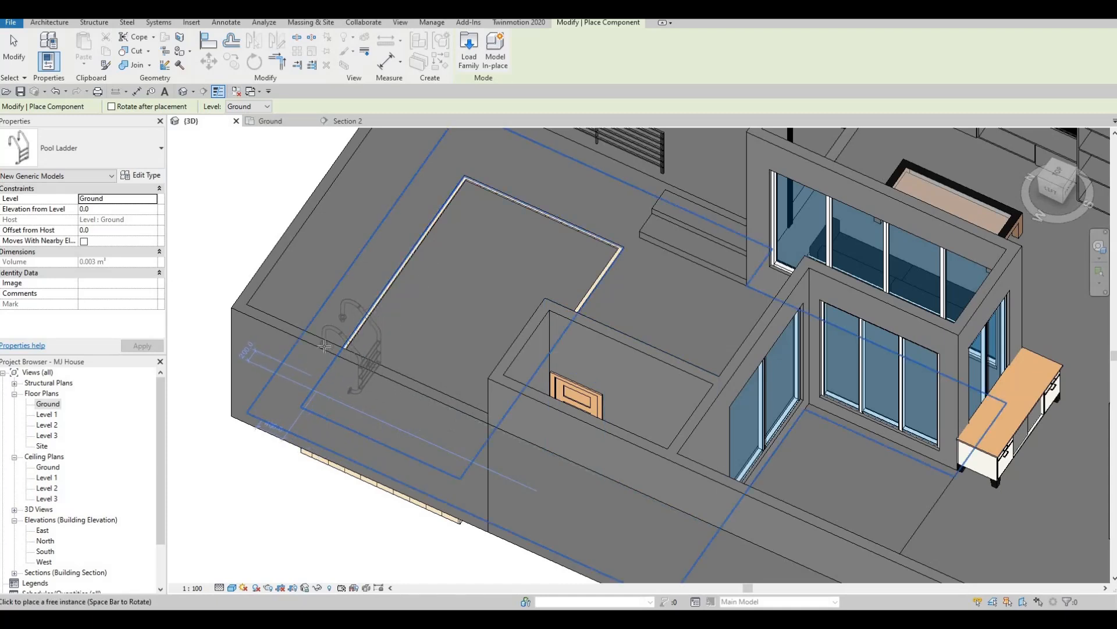
{"action": "left_click", "coordinate": [393, 327]}
{"action": "key", "text": "Escape"}
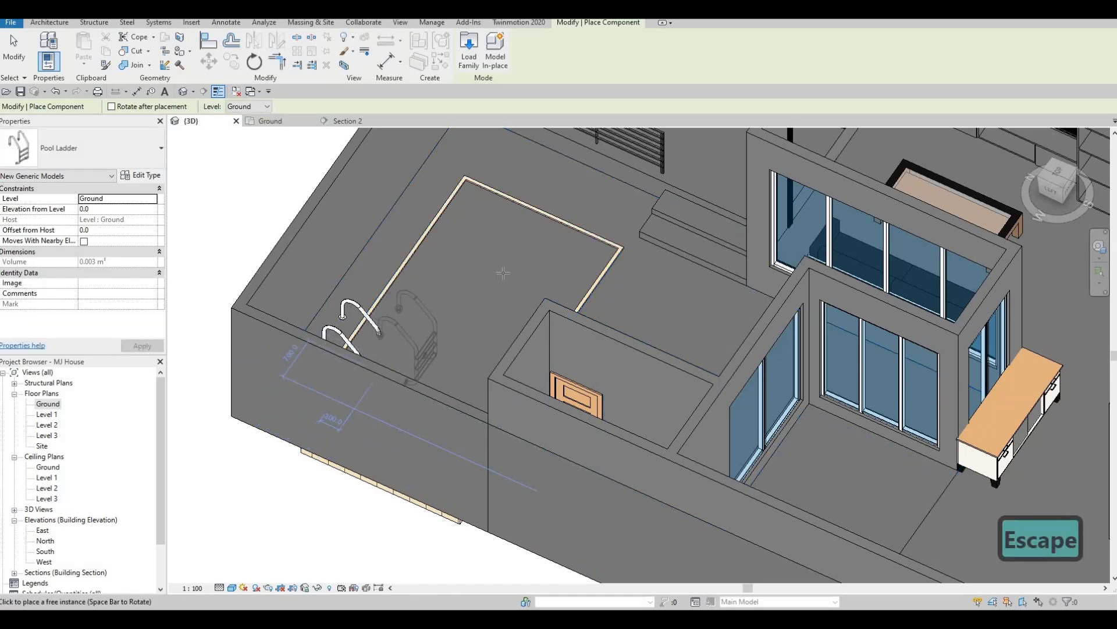
- In the Ground plan, shift the pool ladder along its long edge to about 340 mm from the pool's nearest corner
{"action": "left_click", "coordinate": [270, 121]}
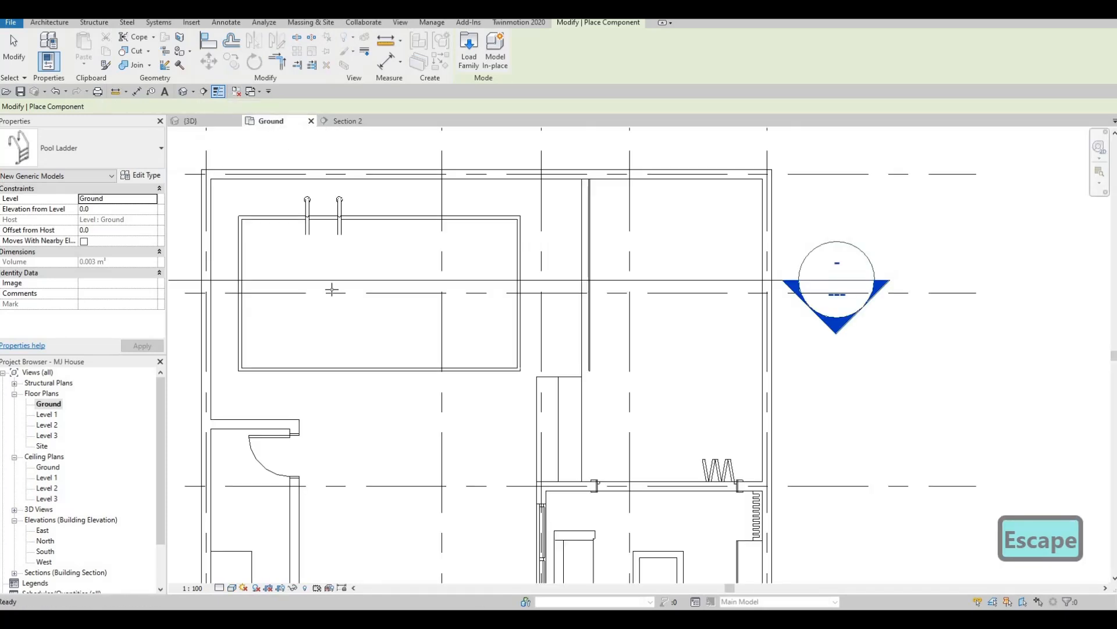
{"action": "key", "text": "space"}
{"action": "key", "text": "space"}
{"action": "key", "text": "space"}
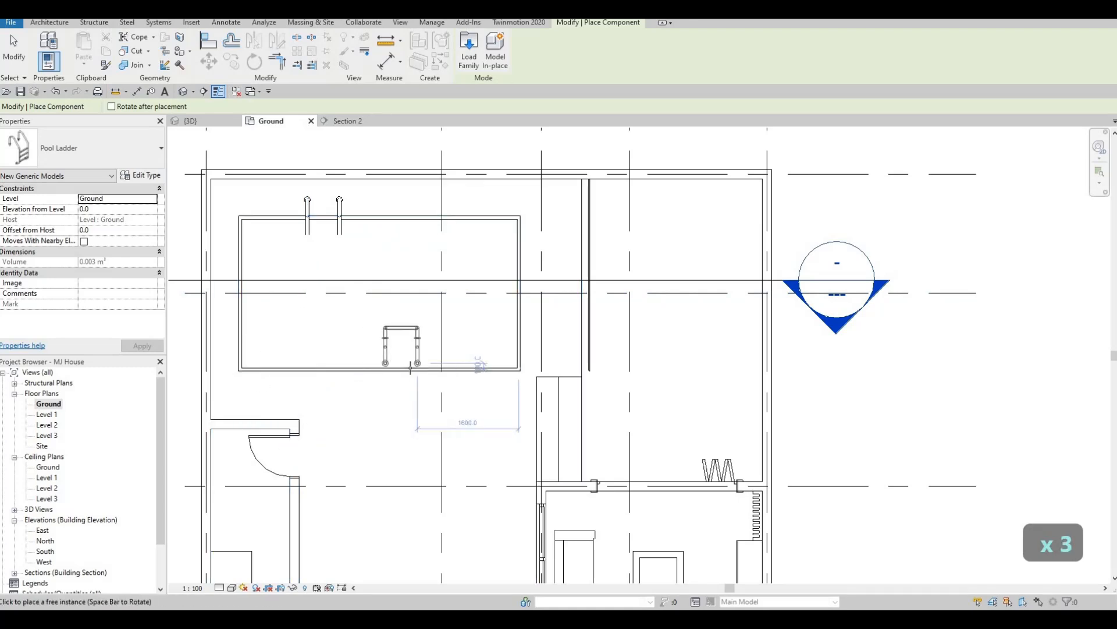
{"action": "left_click", "coordinate": [308, 210]}
{"action": "key", "text": "Escape"}
{"action": "key", "text": "Escape"}
{"action": "left_click", "coordinate": [306, 209]}
{"action": "key", "text": "Left"}
{"action": "key", "text": "Left"}
{"action": "key", "text": "Left"}
{"action": "key", "text": "Left"}
{"action": "key", "text": "Left"}
{"action": "key", "text": "Left"}
{"action": "key", "text": "Left"}
{"action": "key", "text": "Left"}
{"action": "key", "text": "Left"}
{"action": "key", "text": "Left"}
{"action": "key", "text": "Left"}
{"action": "key", "text": "Left"}
{"action": "key", "text": "Left"}
{"action": "key", "text": "Left"}
{"action": "key", "text": "Left"}
{"action": "key", "text": "Left"}
{"action": "key", "text": "Left"}
{"action": "key", "text": "Left"}
{"action": "key", "text": "Left"}
{"action": "key", "text": "Left"}
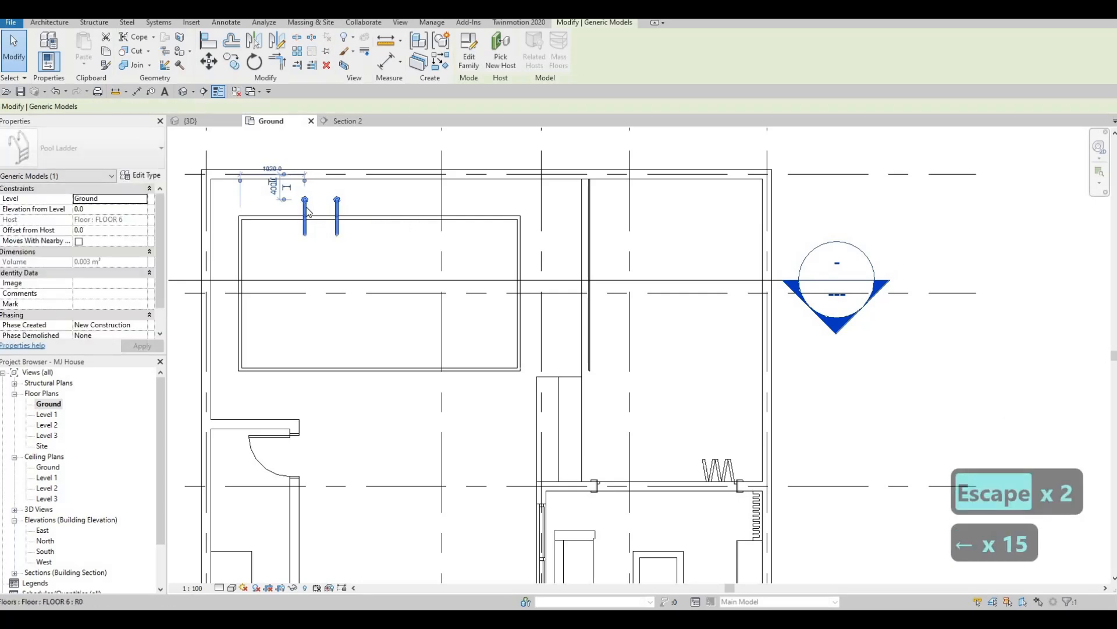
{"action": "key", "text": "Right"}
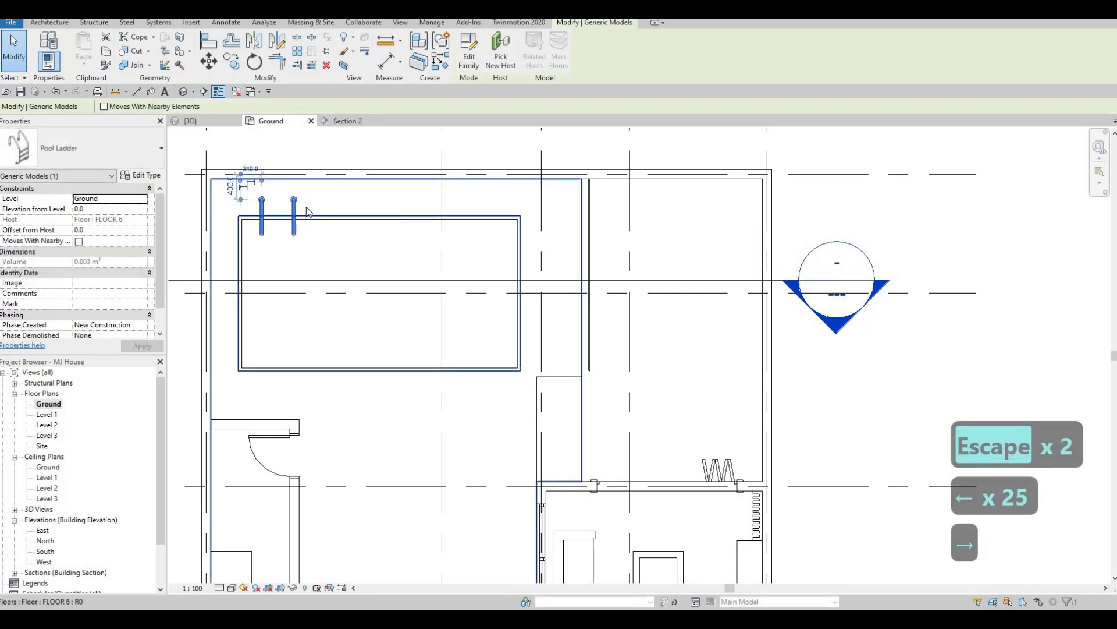
{"action": "key", "text": "Escape"}
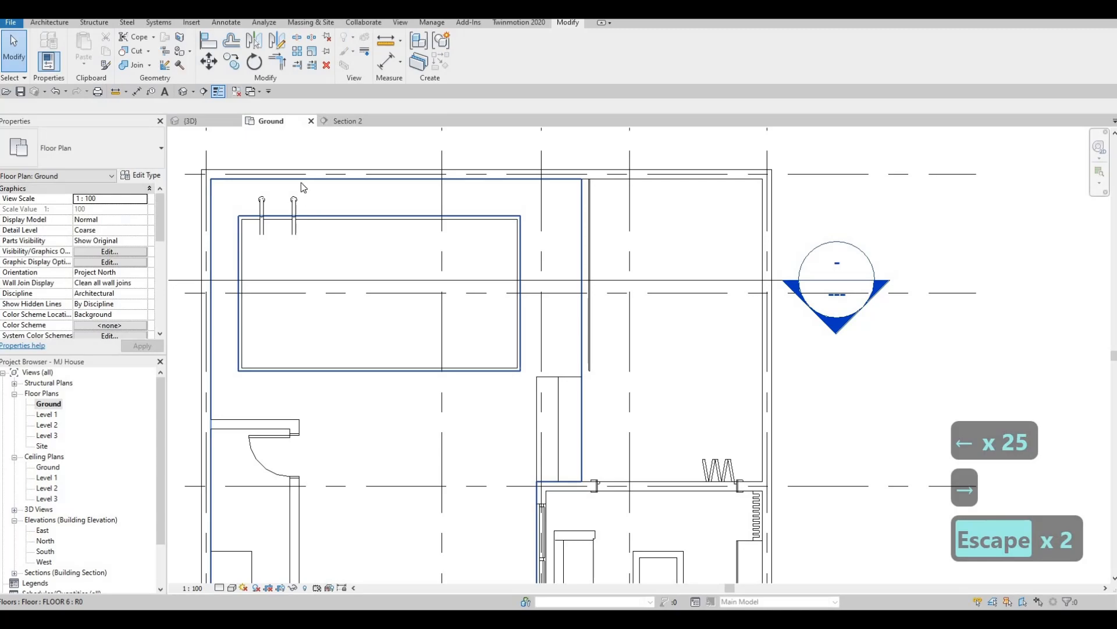
- Check the ladder in 3D, and in the Ground plan turn it around and move it to the opposite long edge of the pool
{"action": "left_click", "coordinate": [204, 119]}
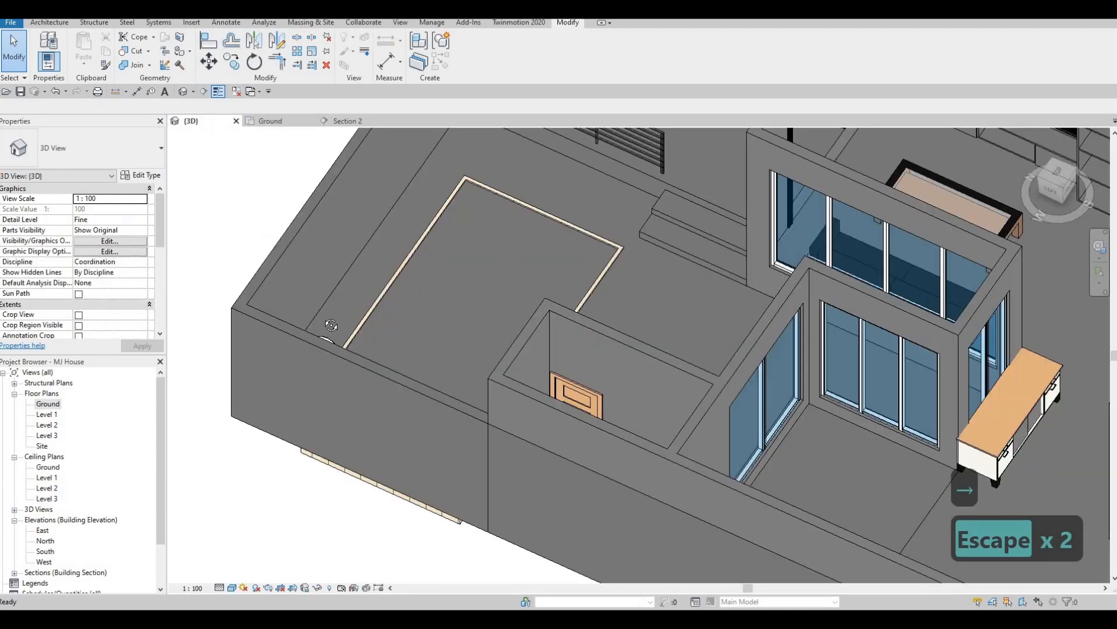
{"action": "scroll", "coordinate": [340, 275], "scroll_direction": "up", "scroll_amount": 2}
{"action": "middle_click_drag", "start_coordinate": [340, 275], "coordinate": [457, 236], "text": "shift"}
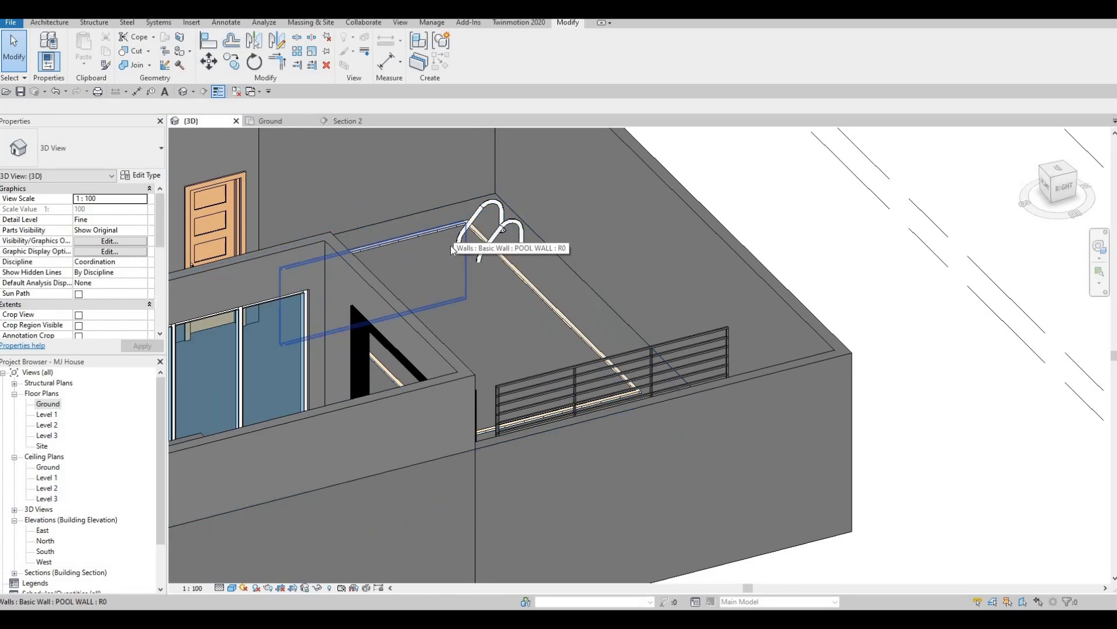
{"action": "middle_click_drag", "start_coordinate": [486, 266], "coordinate": [329, 288], "text": "shift"}
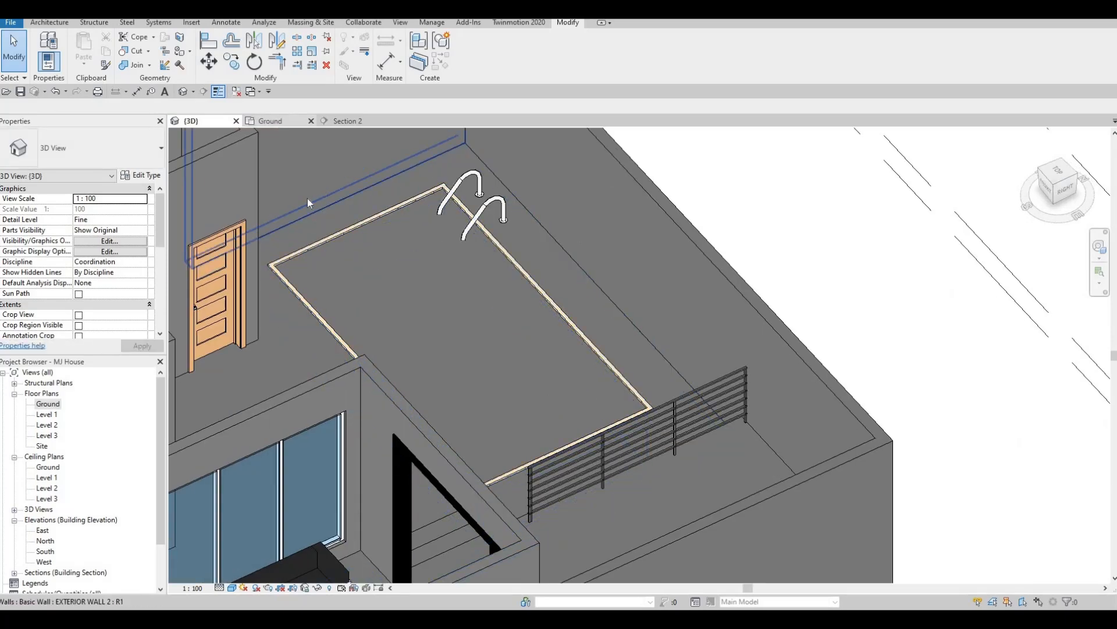
{"action": "left_click", "coordinate": [270, 121]}
{"action": "left_click", "coordinate": [271, 199]}
{"action": "key", "text": "space"}
{"action": "left_click_drag", "start_coordinate": [262, 196], "coordinate": [286, 361]}
{"action": "key", "text": "Escape"}
- Nudge the pool ladder into line with the inner face of the pool wall near the small room's door
{"action": "left_click", "coordinate": [286, 361]}
{"action": "key", "text": "Down"}
{"action": "key", "text": "Down"}
{"action": "key", "text": "Right"}
{"action": "key", "text": "Up"}
{"action": "key", "text": "Right"}
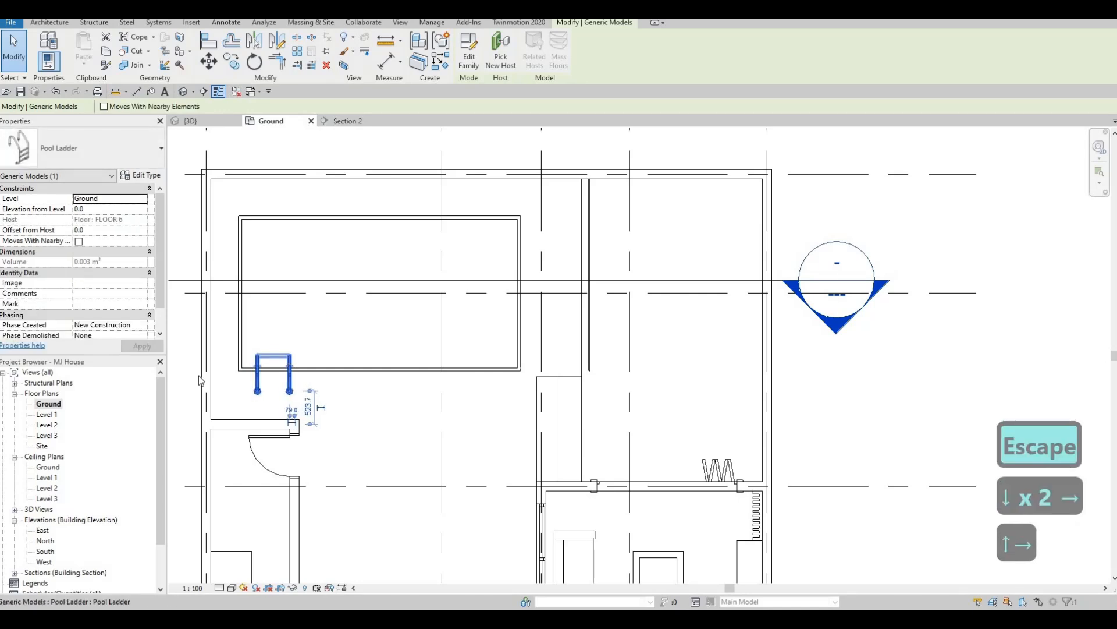
{"action": "scroll", "coordinate": [276, 359], "scroll_direction": "up", "scroll_amount": 6}
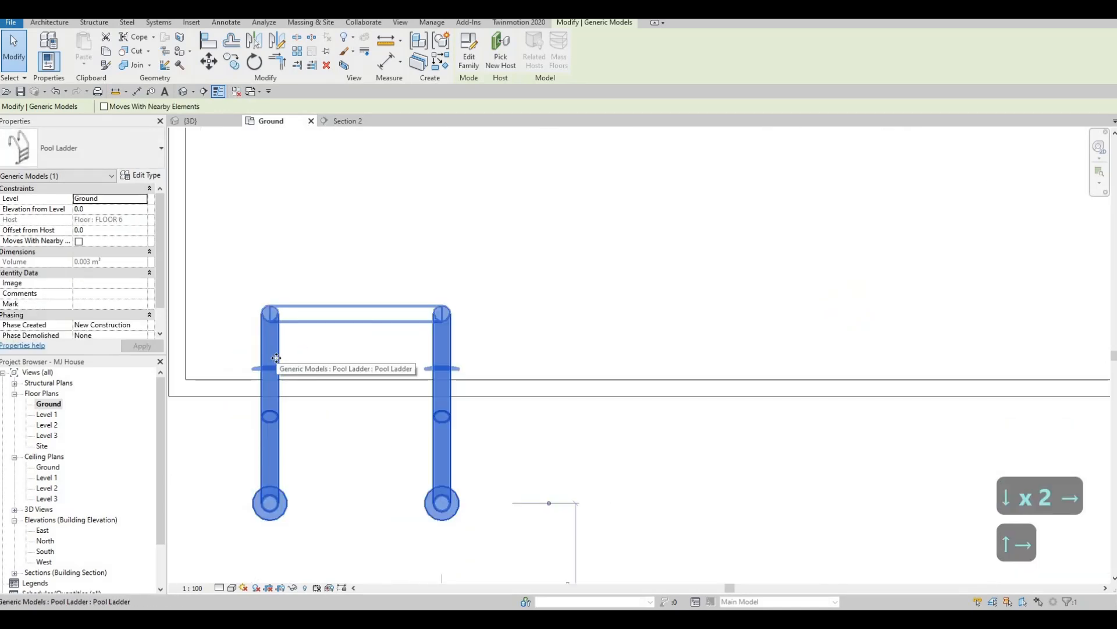
{"action": "key", "text": "Down"}
{"action": "key", "text": "Down"}
{"action": "key", "text": "Down"}
{"action": "key", "text": "Down"}
{"action": "key", "text": "Down"}
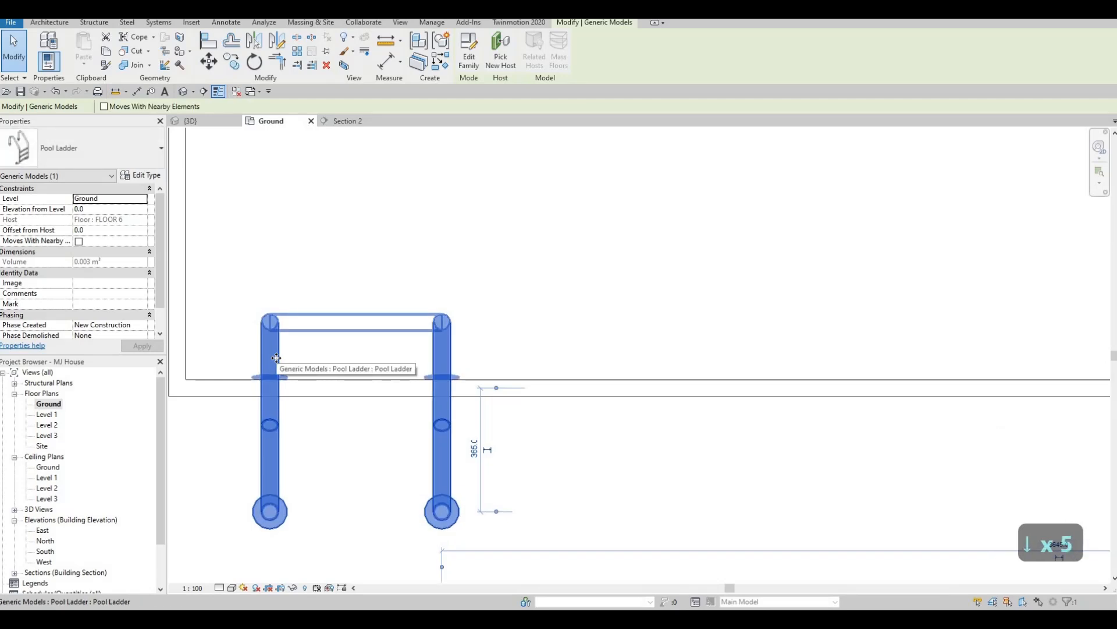
{"action": "key", "text": "Down"}
{"action": "key", "text": "Escape"}
{"action": "key", "text": "Escape"}
- Move the section head at the narrow courtyard's end away from the glazing, toward the double doors
{"action": "scroll", "coordinate": [372, 350], "scroll_direction": "down", "scroll_amount": 4}
{"action": "middle_click_drag", "start_coordinate": [316, 354], "coordinate": [309, 377]}
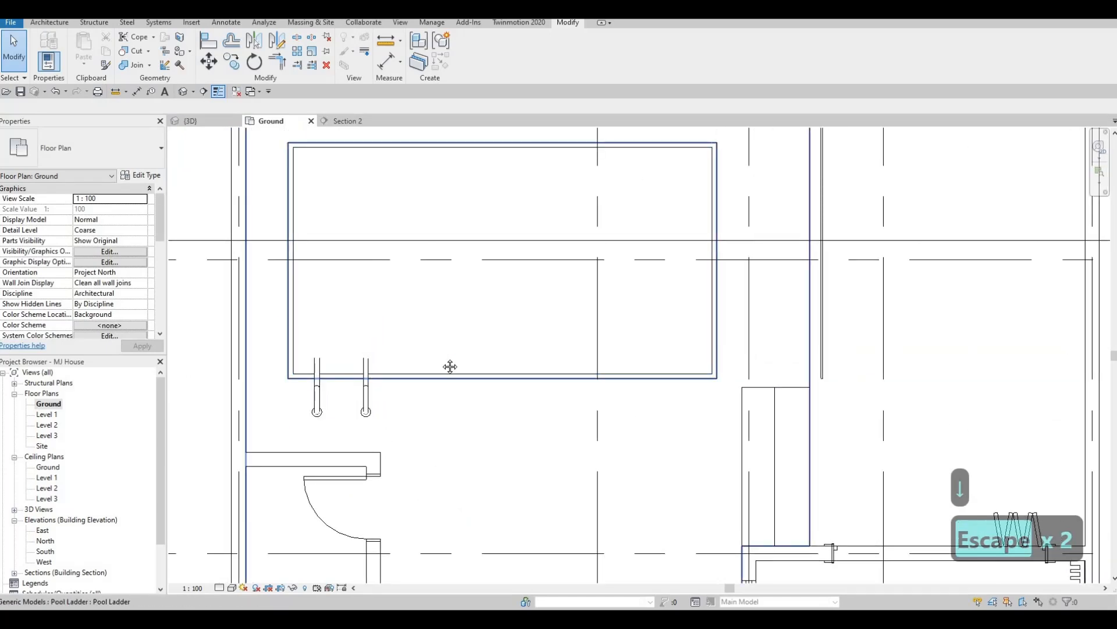
{"action": "middle_click_drag", "start_coordinate": [422, 439], "coordinate": [348, 377]}
{"action": "scroll", "coordinate": [348, 377], "scroll_direction": "down", "scroll_amount": 4}
{"action": "middle_click_drag", "start_coordinate": [372, 446], "coordinate": [344, 377]}
{"action": "scroll", "coordinate": [346, 358], "scroll_direction": "up", "scroll_amount": 1}
{"action": "middle_click_drag", "start_coordinate": [343, 296], "coordinate": [351, 348]}
{"action": "scroll", "coordinate": [348, 360], "scroll_direction": "up", "scroll_amount": 1}
{"action": "scroll", "coordinate": [351, 349], "scroll_direction": "down", "scroll_amount": 3}
{"action": "middle_click_drag", "start_coordinate": [344, 387], "coordinate": [350, 372]}
{"action": "key", "text": "Escape"}
{"action": "middle_click_drag", "start_coordinate": [409, 337], "coordinate": [385, 306]}
{"action": "scroll", "coordinate": [361, 294], "scroll_direction": "down", "scroll_amount": 2}
{"action": "scroll", "coordinate": [388, 301], "scroll_direction": "down", "scroll_amount": 1}
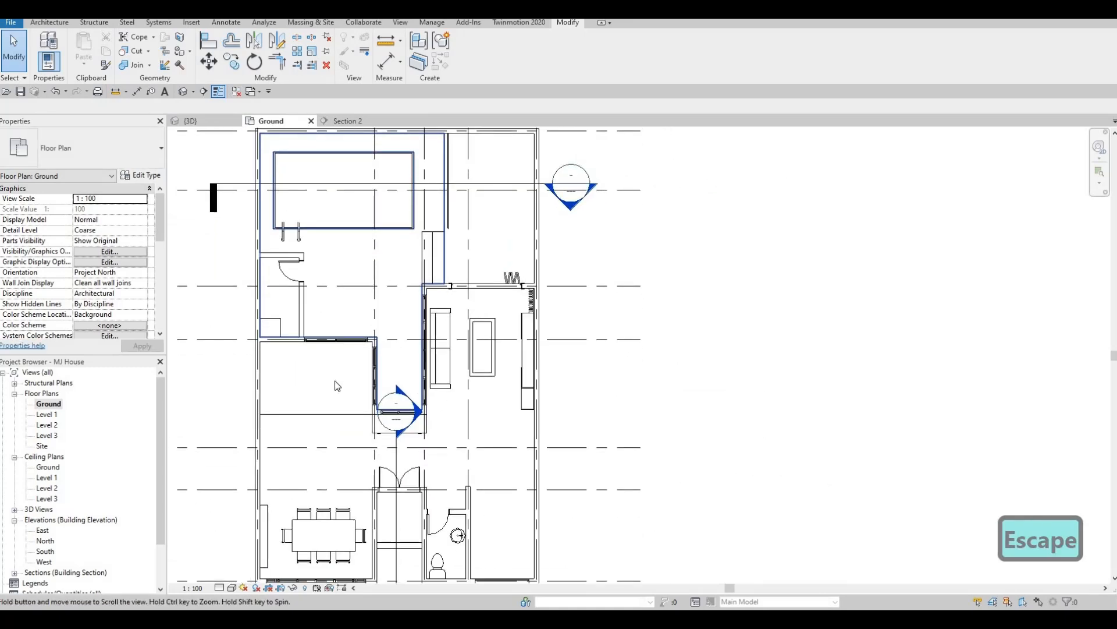
{"action": "middle_click_drag", "start_coordinate": [342, 420], "coordinate": [332, 382]}
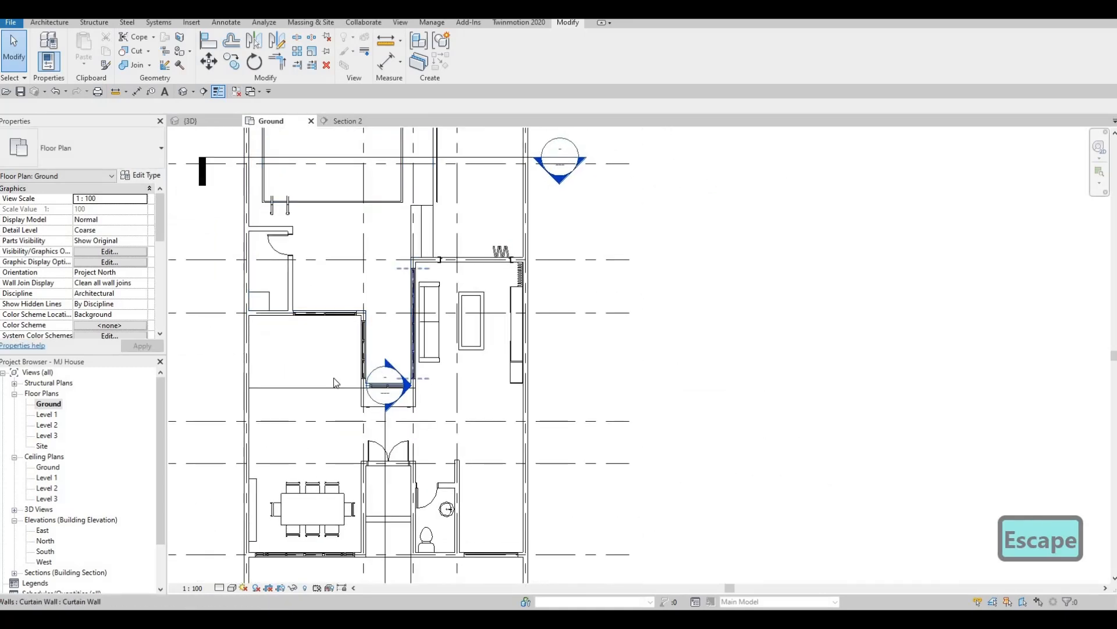
{"action": "left_click", "coordinate": [386, 412]}
{"action": "left_click_drag", "start_coordinate": [385, 404], "coordinate": [386, 445]}
{"action": "key", "text": "Escape"}
{"action": "middle_click_drag", "start_coordinate": [387, 316], "coordinate": [384, 412]}
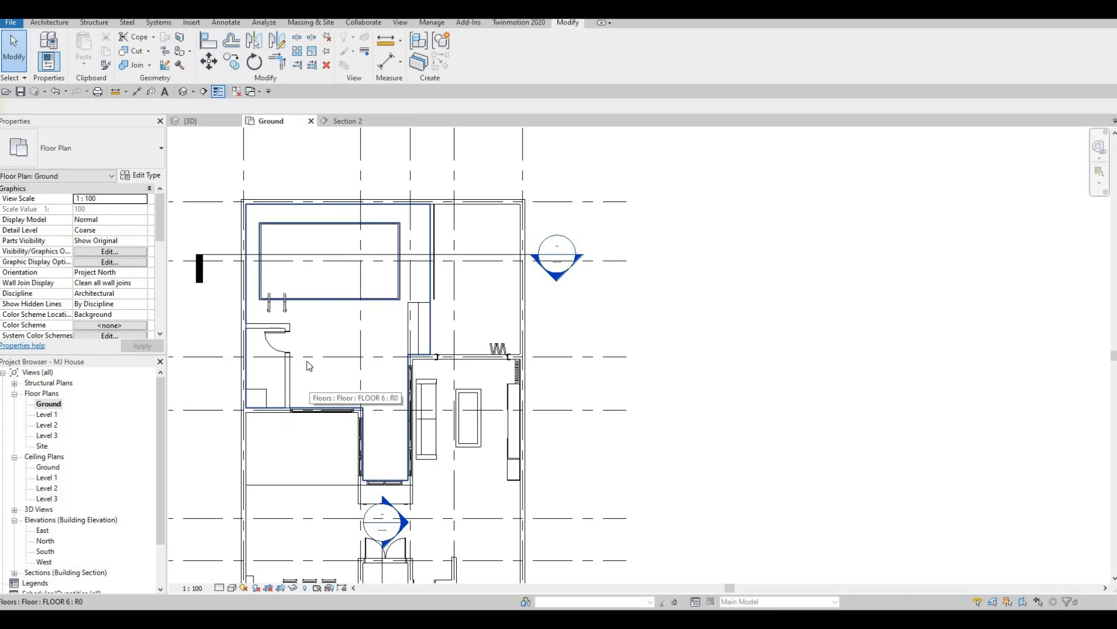
- Edit the boundary of the FLOOR 6 slab around the pool and add a boundary line along the small room's outer wall face
{"action": "middle_click_drag", "start_coordinate": [362, 399], "coordinate": [362, 389]}
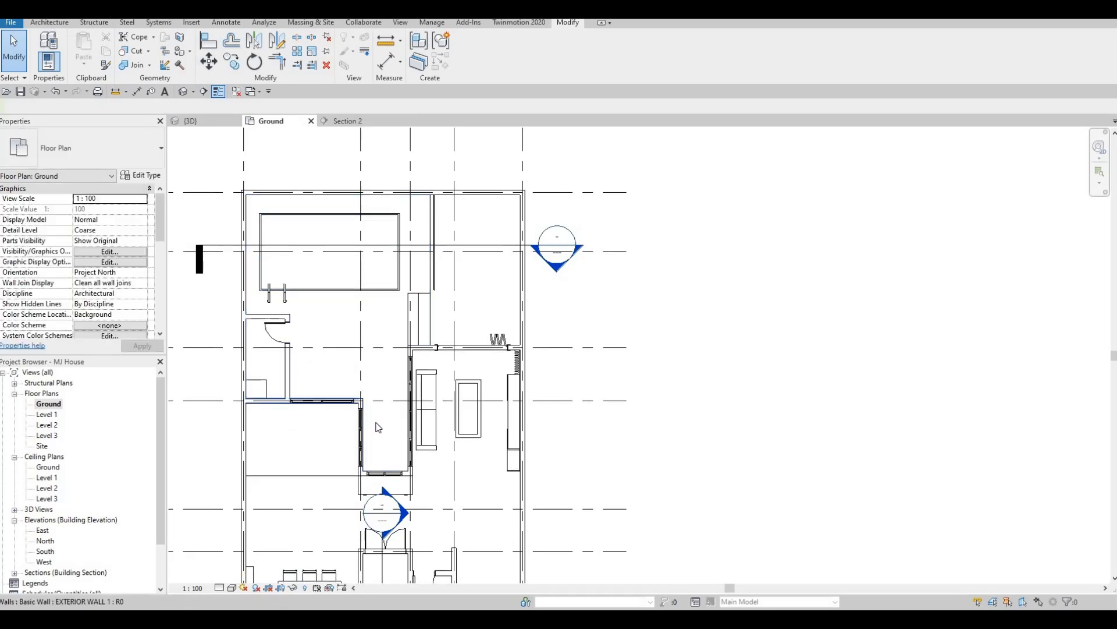
{"action": "left_click", "coordinate": [399, 352]}
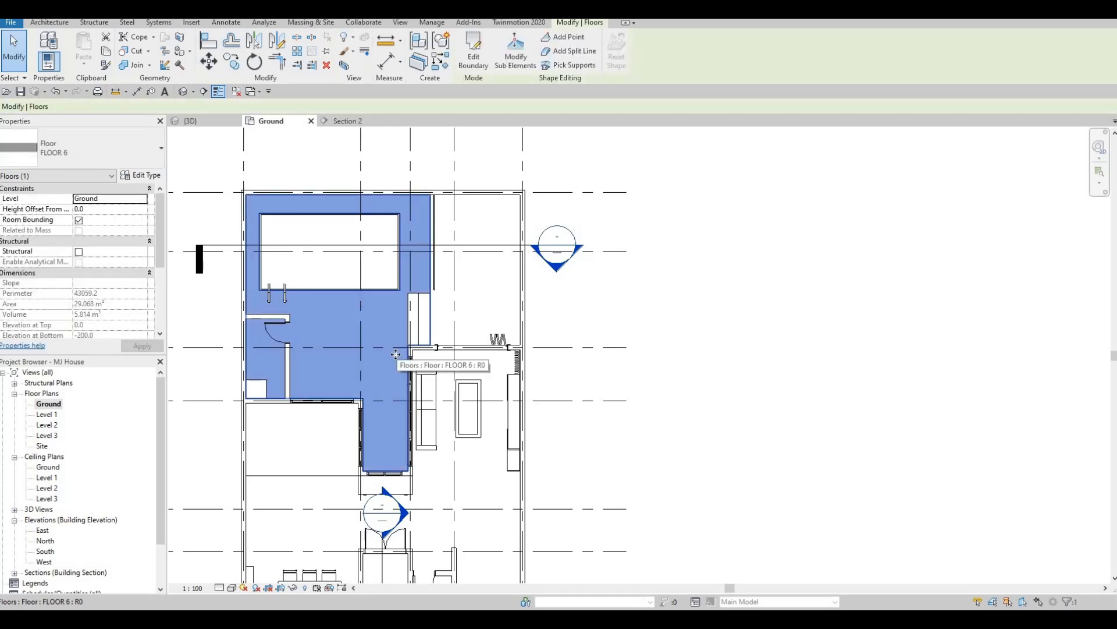
{"action": "left_click", "coordinate": [473, 53]}
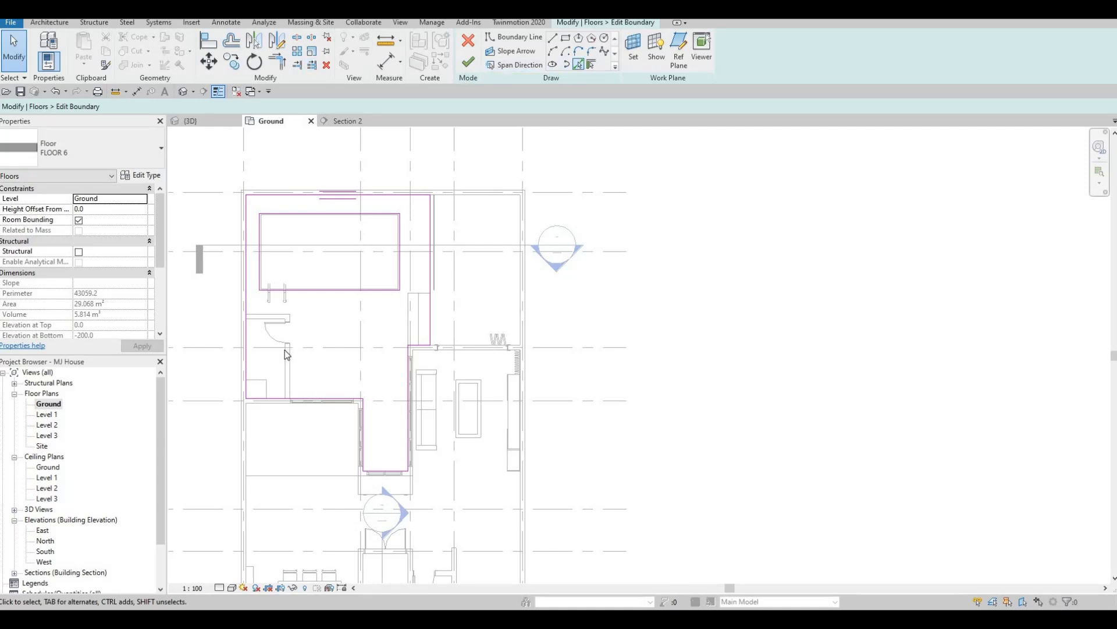
{"action": "left_click", "coordinate": [295, 366]}
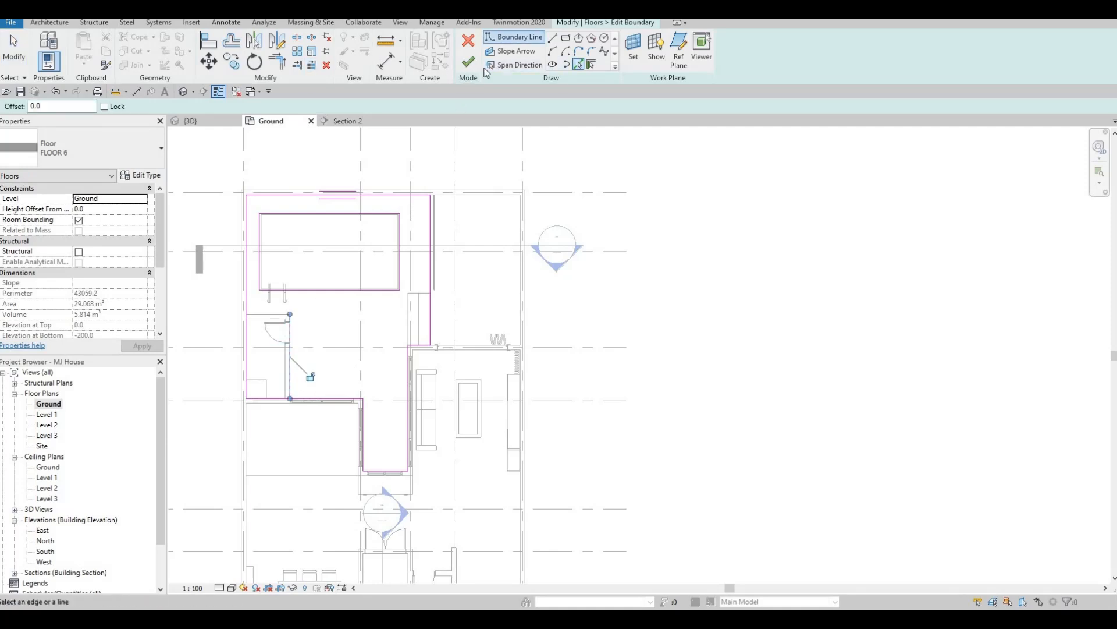
{"action": "key", "text": "Escape"}
{"action": "key", "text": "Escape"}
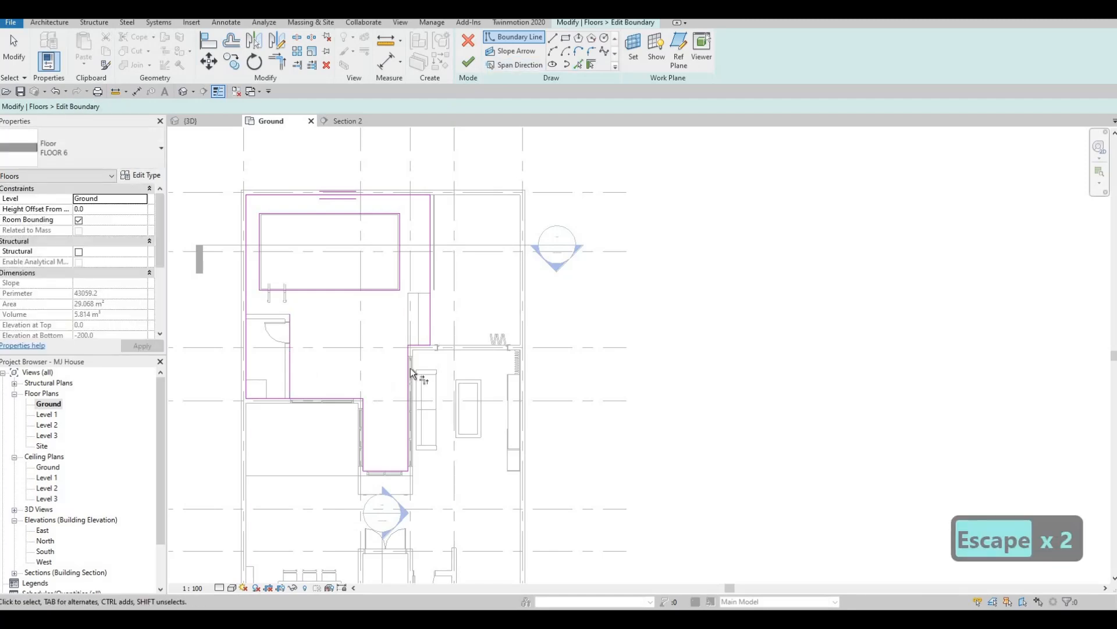
- Trim the new boundary line to a corner with the horizontal boundary line coming from the living room wall
{"action": "key", "text": "t"}
{"action": "key", "text": "r"}
{"action": "left_click", "coordinate": [289, 335]}
{"action": "left_click", "coordinate": [329, 372]}
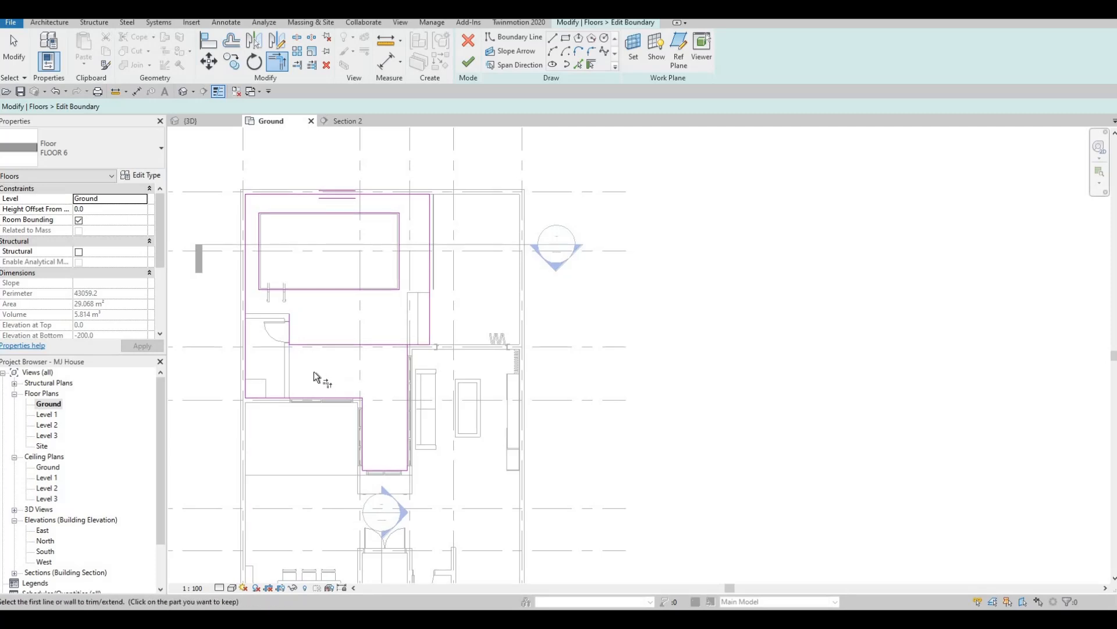
{"action": "middle_click_drag", "start_coordinate": [274, 318], "coordinate": [274, 324]}
{"action": "scroll", "coordinate": [271, 331], "scroll_direction": "up", "scroll_amount": 1}
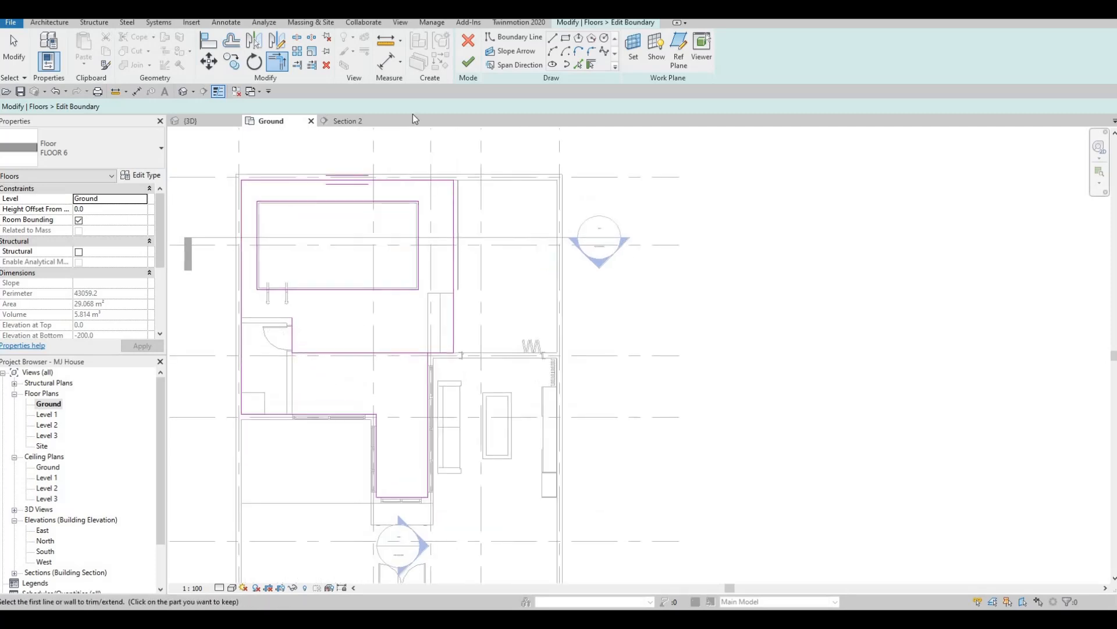
{"action": "key", "text": "Escape"}
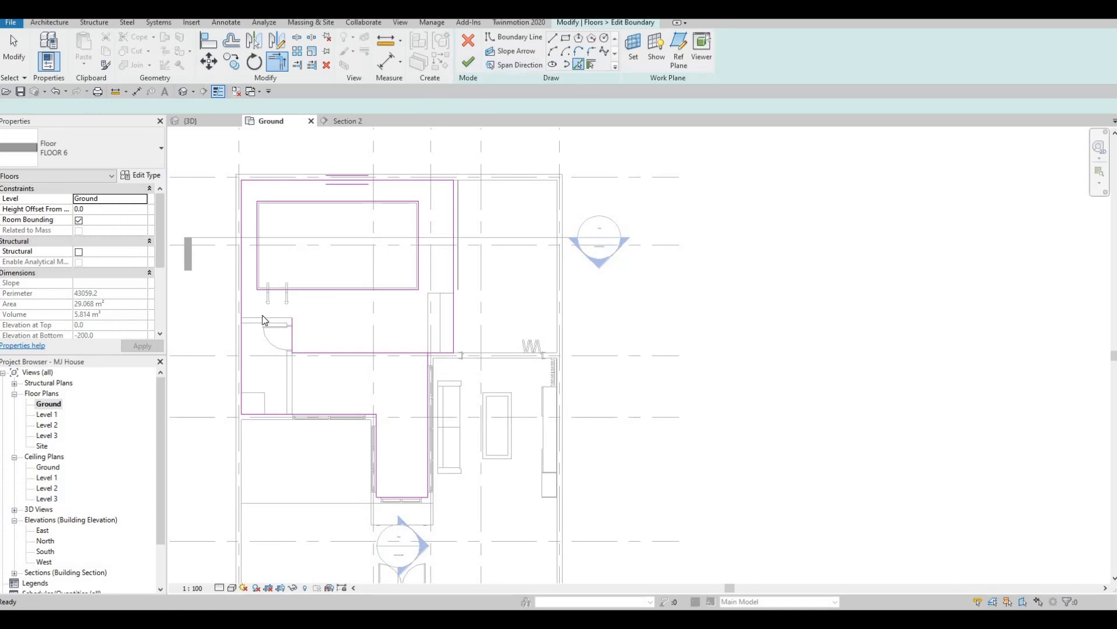
- Try to run the FLOOR 6 boundary along the small room's pool-side wall face and trim it with the outer boundary line
{"action": "key", "text": "Escape"}
{"action": "key", "text": "Escape"}
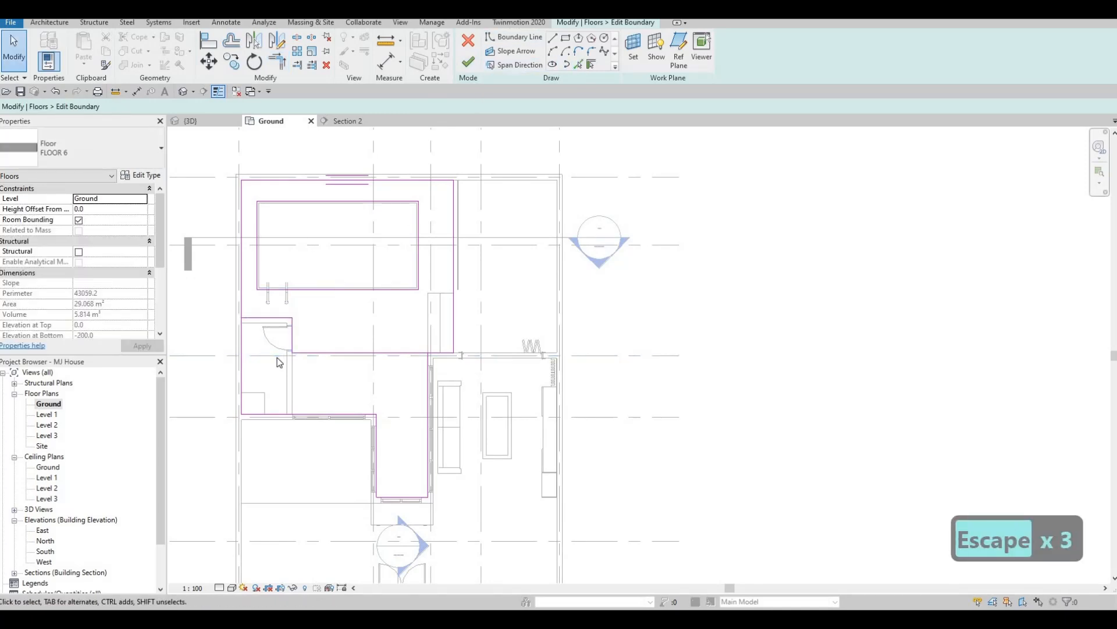
{"action": "key", "text": "t"}
{"action": "key", "text": "r"}
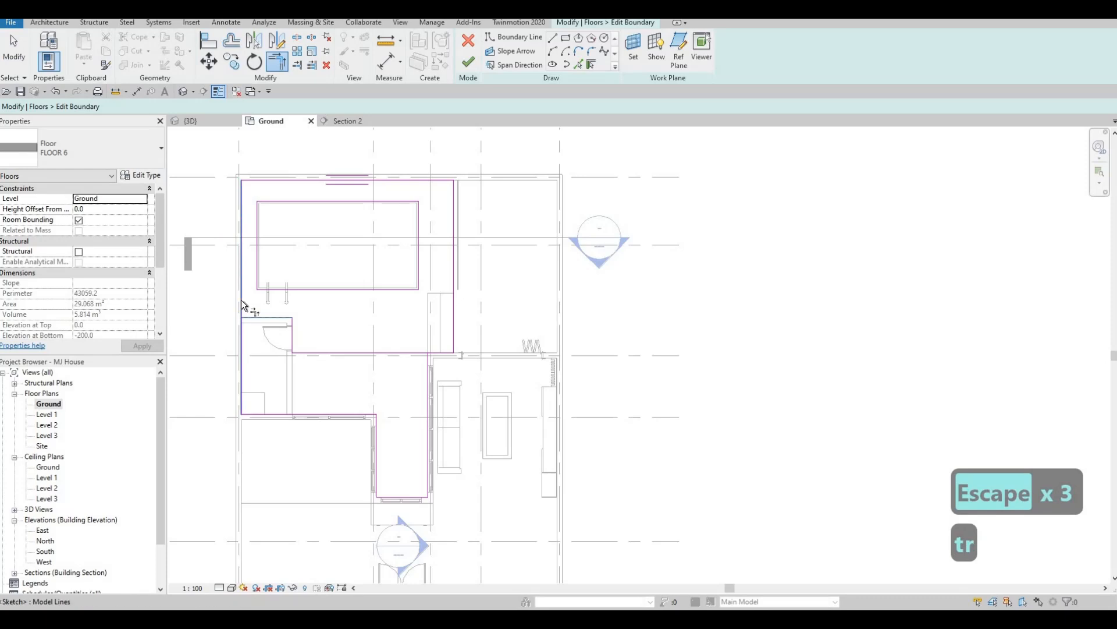
{"action": "left_click", "coordinate": [268, 331]}
{"action": "left_click", "coordinate": [295, 364]}
{"action": "key", "text": "Escape"}
{"action": "key", "text": "Escape"}
- Extend the small room's vertical boundary line to the courtyard glazing line and trim it with the horizontal line from the living room wall
{"action": "left_click", "coordinate": [294, 355]}
{"action": "left_click_drag", "start_coordinate": [293, 354], "coordinate": [292, 414]}
{"action": "left_click", "coordinate": [302, 369]}
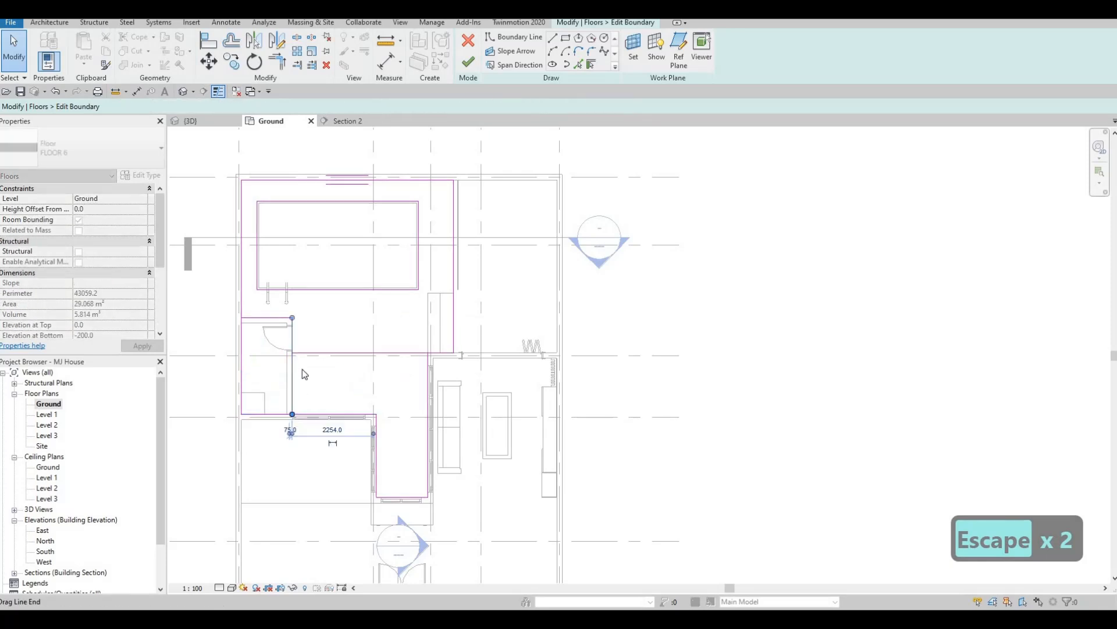
{"action": "middle_click_drag", "start_coordinate": [289, 360], "coordinate": [291, 367]}
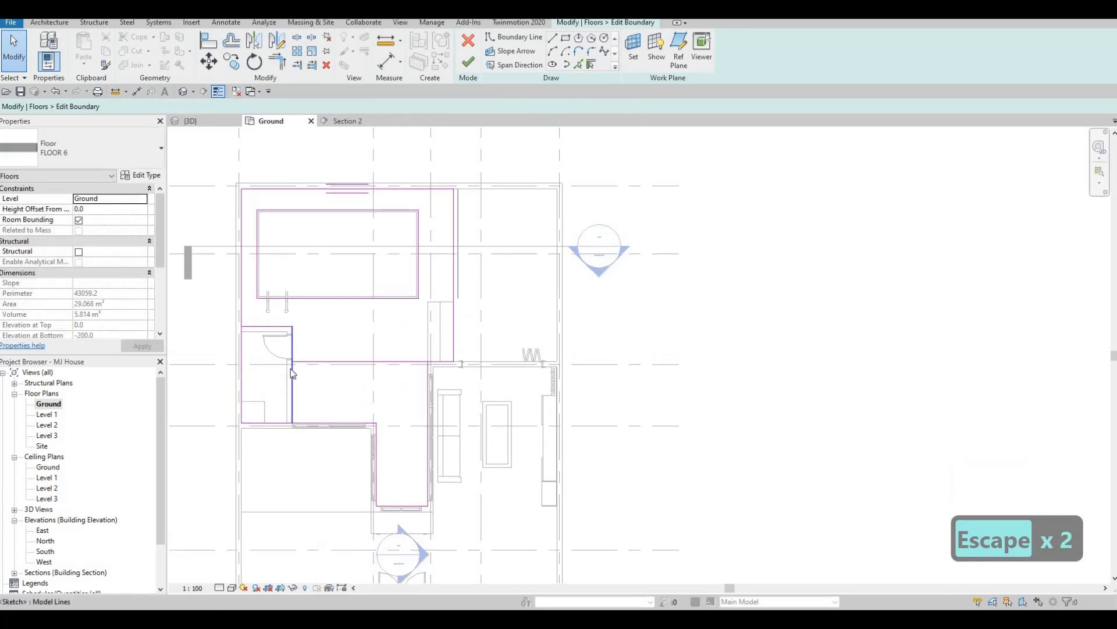
{"action": "key", "text": "t"}
{"action": "key", "text": "r"}
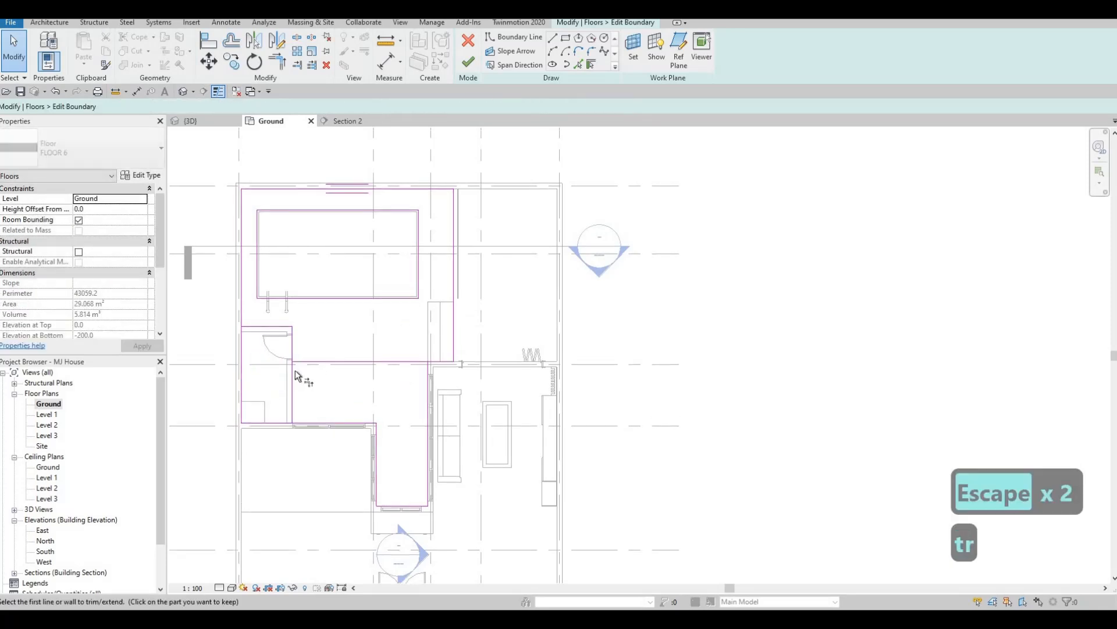
{"action": "left_click", "coordinate": [295, 361]}
{"action": "left_click", "coordinate": [293, 370]}
{"action": "key", "text": "Escape"}
{"action": "key", "text": "Escape"}
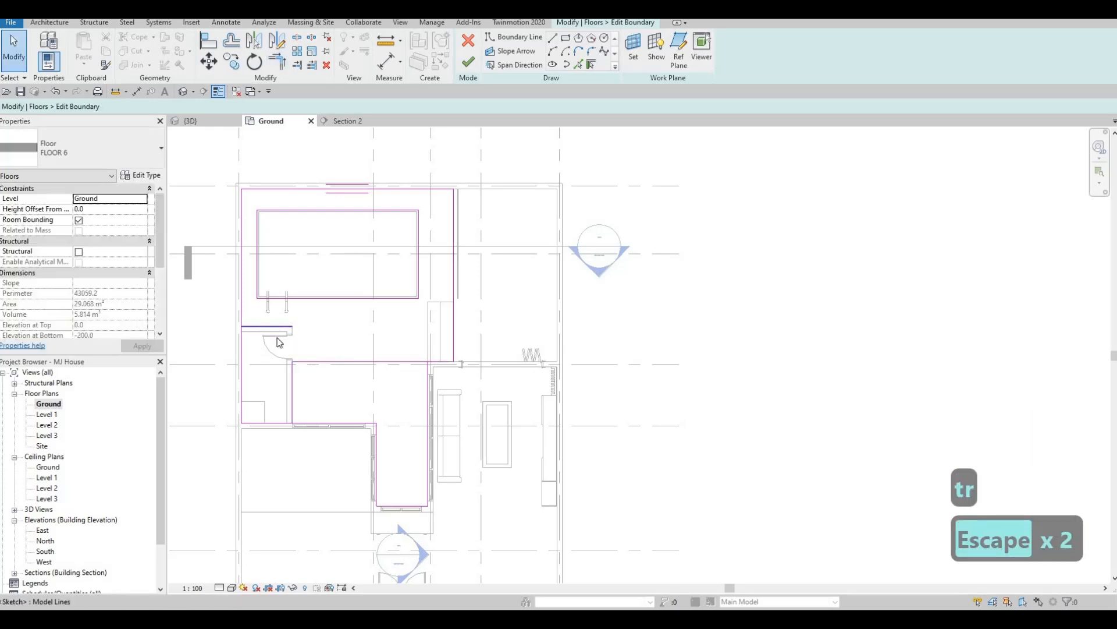
- Delete the boundary line along the small room's pool-side wall face
{"action": "left_click", "coordinate": [275, 334]}
{"action": "key", "text": "Delete"}
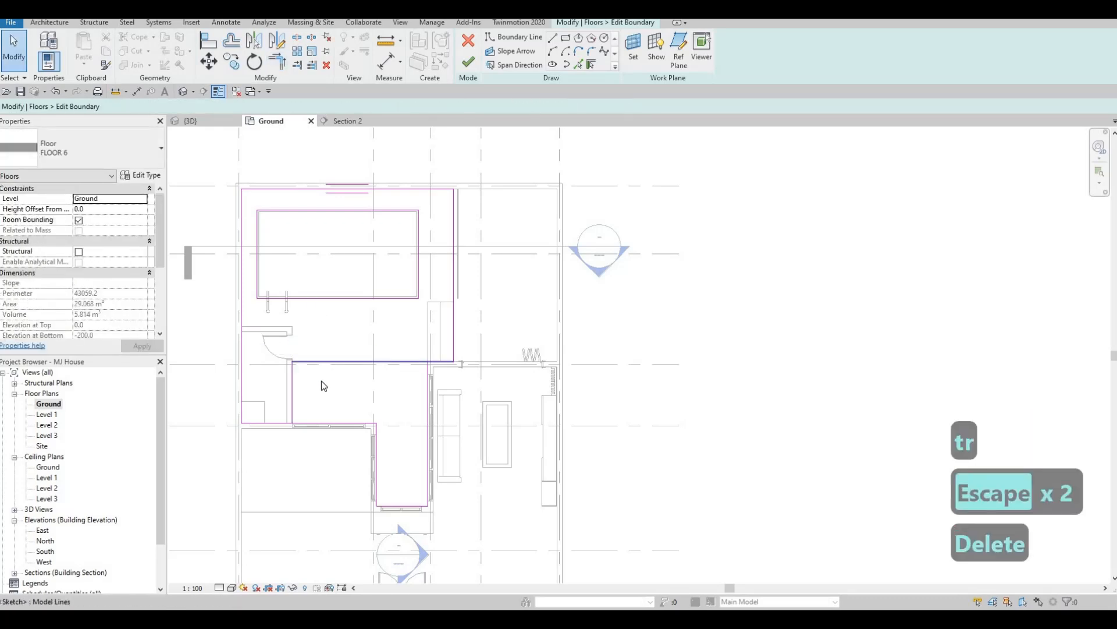
{"action": "key", "text": "Escape"}
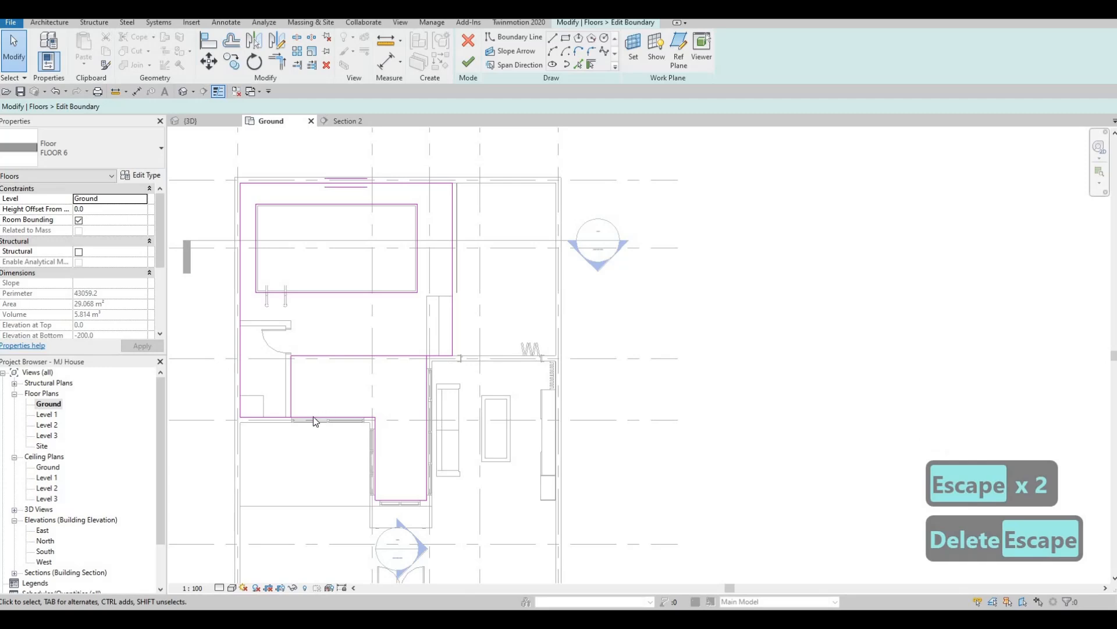
- Trim the boundary line along the glazed courtyard wall to a corner with the small room's vertical boundary line
{"action": "key", "text": "t"}
{"action": "key", "text": "r"}
{"action": "left_click", "coordinate": [286, 418]}
{"action": "key", "text": "Escape"}
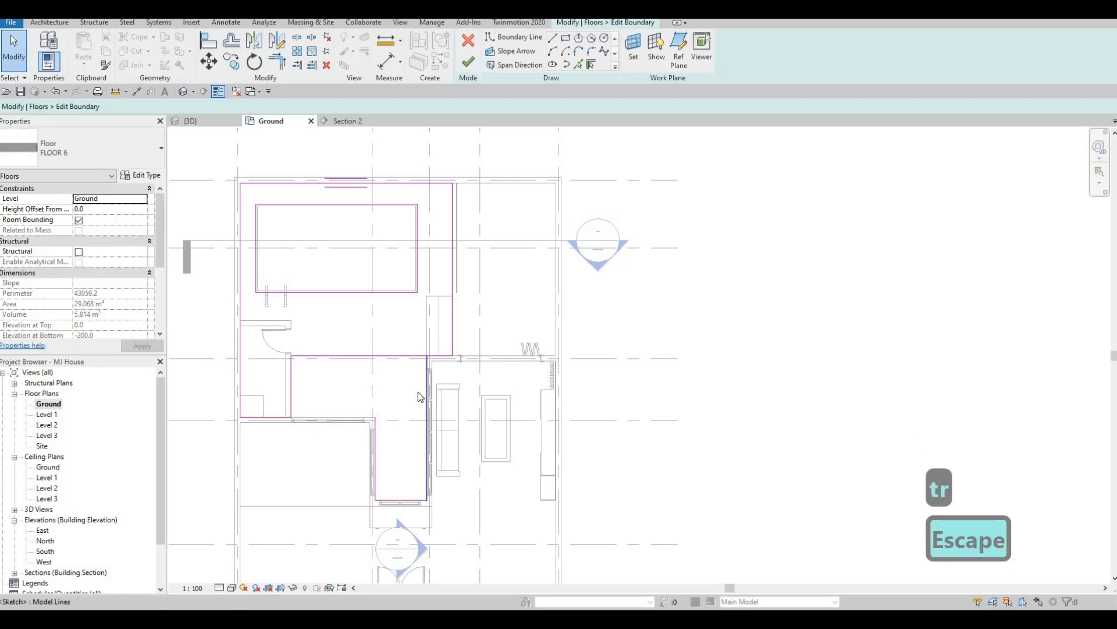
- Delete the leftover boundary lines around the narrow courtyard and finish the FLOOR 6 boundary edit
{"action": "key", "text": "Tab"}
{"action": "left_click", "coordinate": [377, 404]}
{"action": "key", "text": "Delete"}
{"action": "middle_click_drag", "start_coordinate": [358, 320], "coordinate": [338, 300]}
{"action": "key", "text": "Escape"}
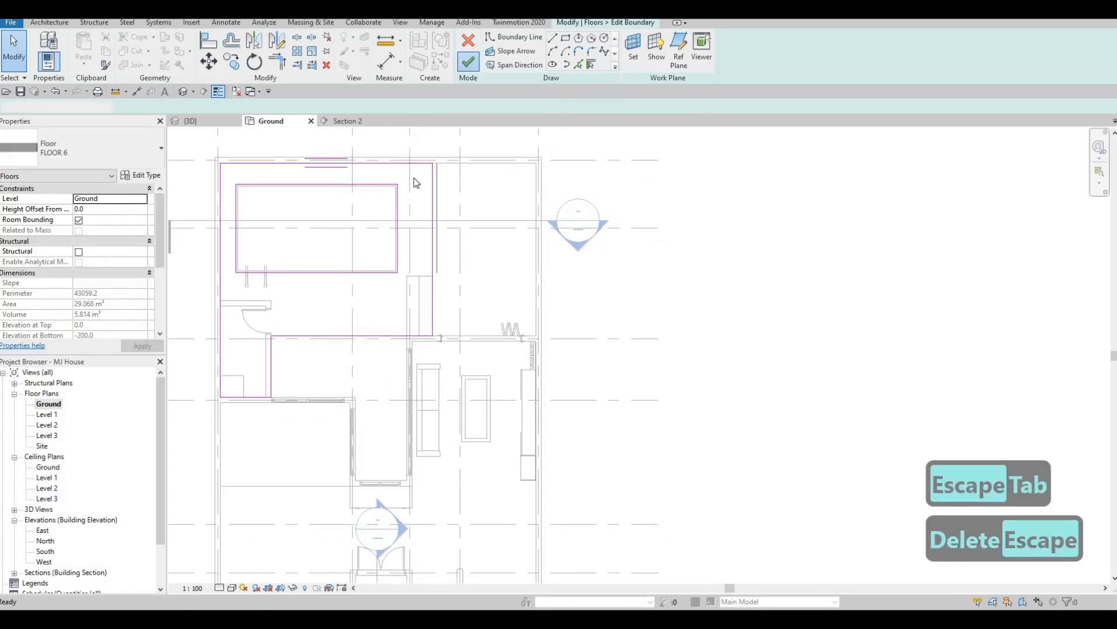
{"action": "left_click", "coordinate": [636, 316]}
- Start a new floor on the Ground level and duplicate the FLOOR 6 type as FLOOR 7
{"action": "scroll", "coordinate": [362, 322], "scroll_direction": "down", "scroll_amount": 2}
{"action": "middle_click_drag", "start_coordinate": [362, 323], "coordinate": [407, 303]}
{"action": "scroll", "coordinate": [407, 303], "scroll_direction": "up", "scroll_amount": 2}
{"action": "key", "text": "Escape"}
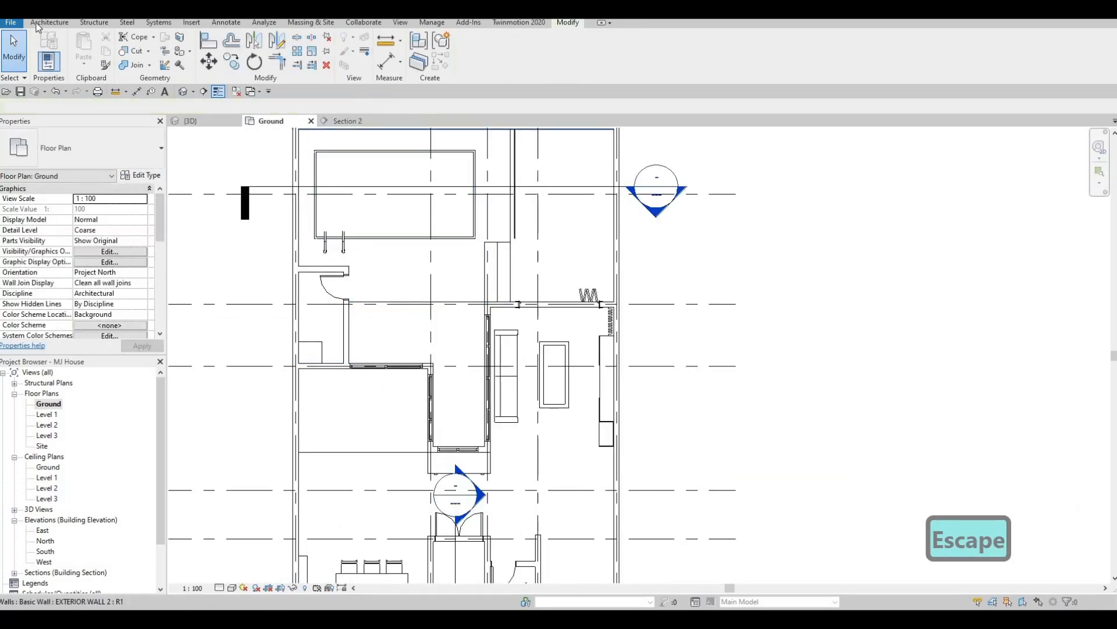
{"action": "left_click", "coordinate": [46, 24]}
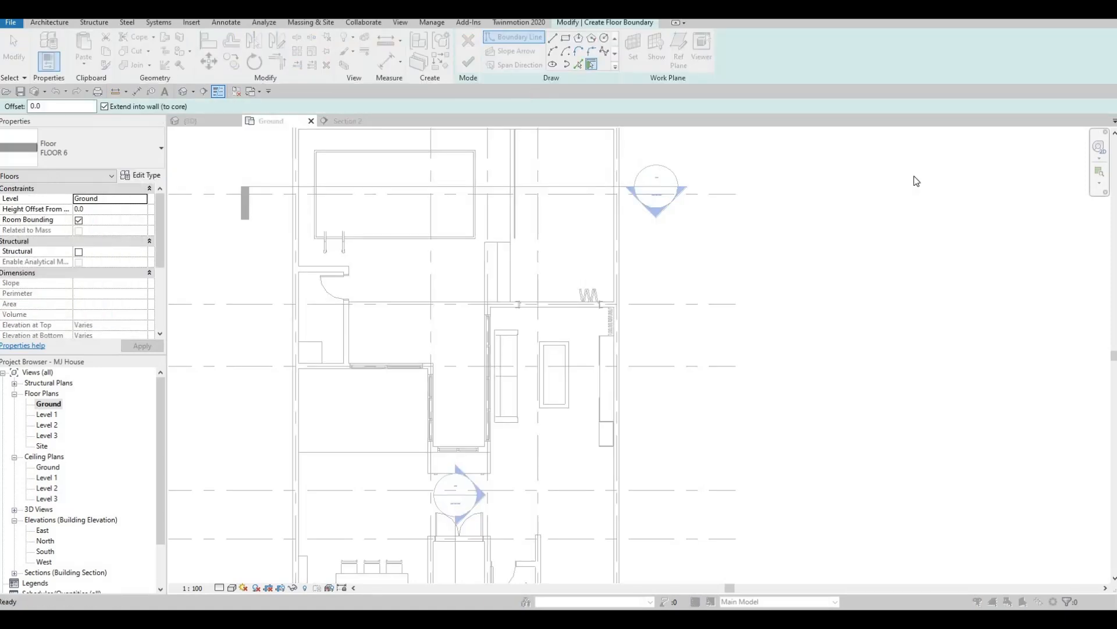
{"action": "left_click", "coordinate": [847, 176]}
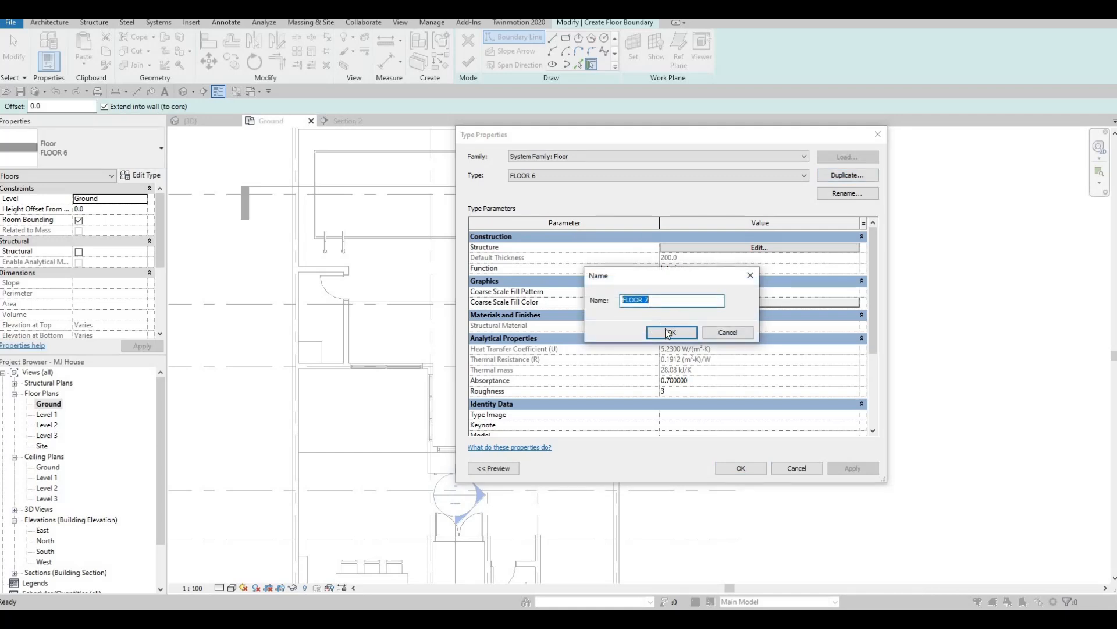
{"action": "key", "text": "Return"}
- Assign the Grass material to FLOOR 7's structure layer and apply the type settings
{"action": "left_click", "coordinate": [727, 247]}
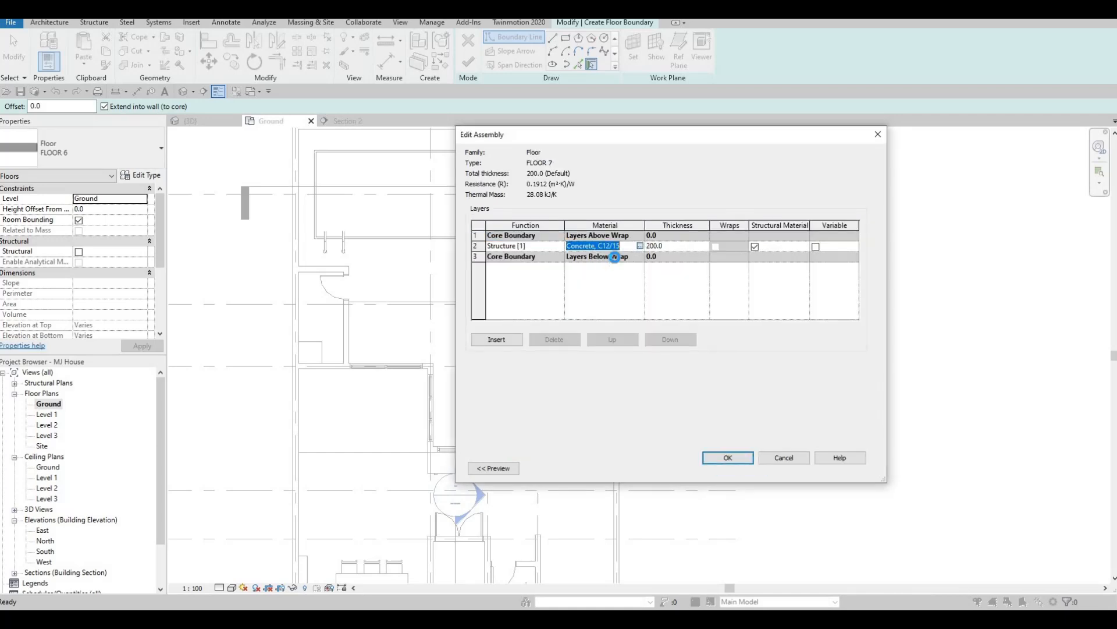
{"action": "left_click", "coordinate": [641, 245]}
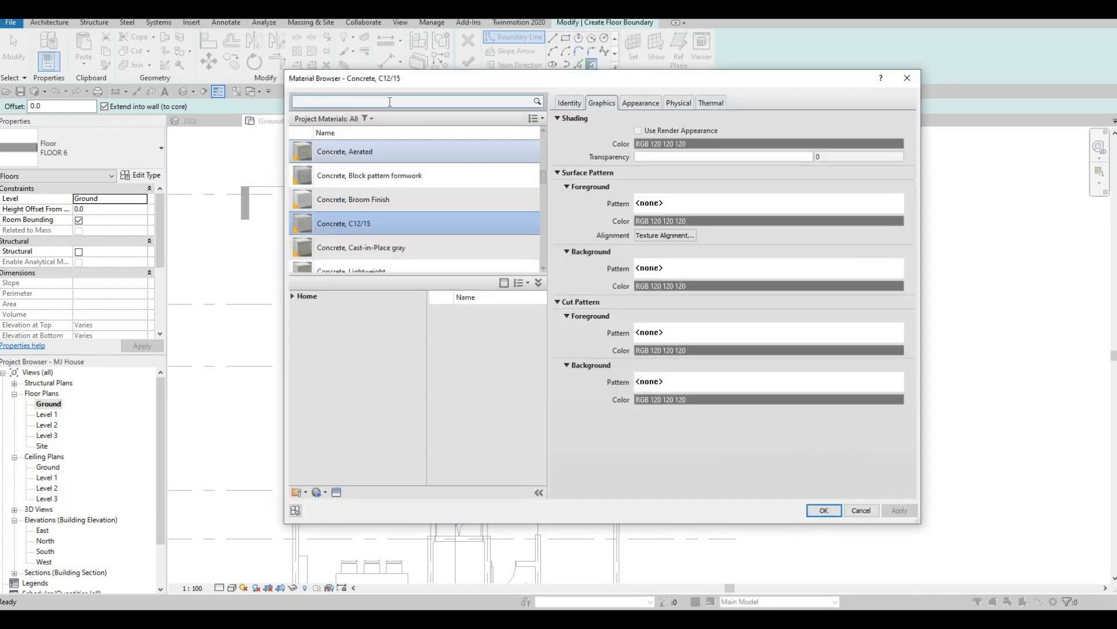
{"action": "type", "text": "gr"}
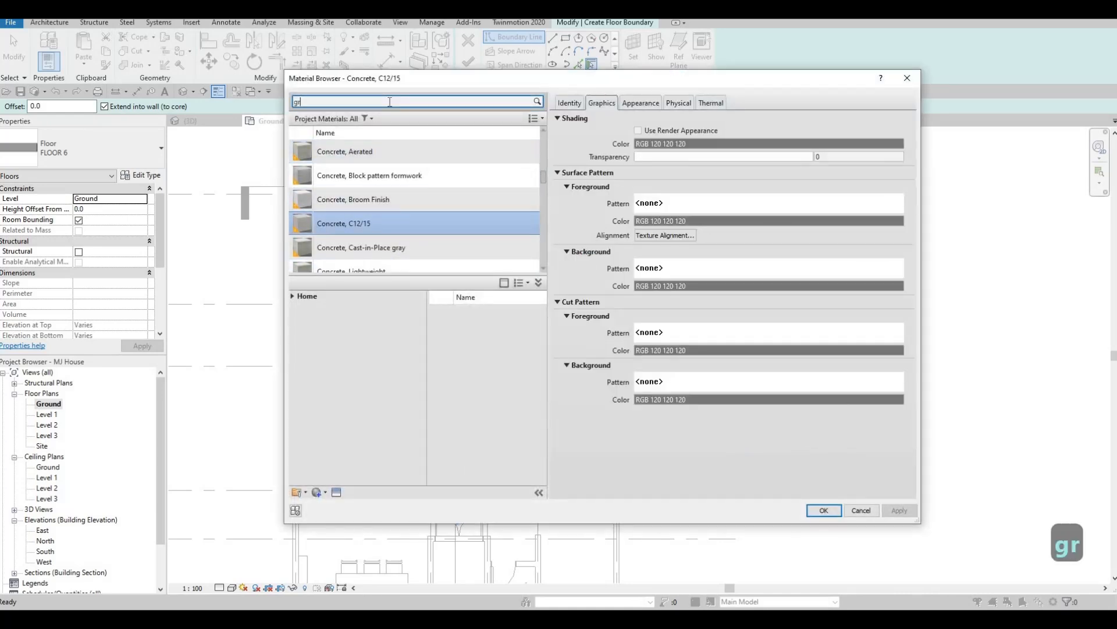
{"action": "type", "text": "ass"}
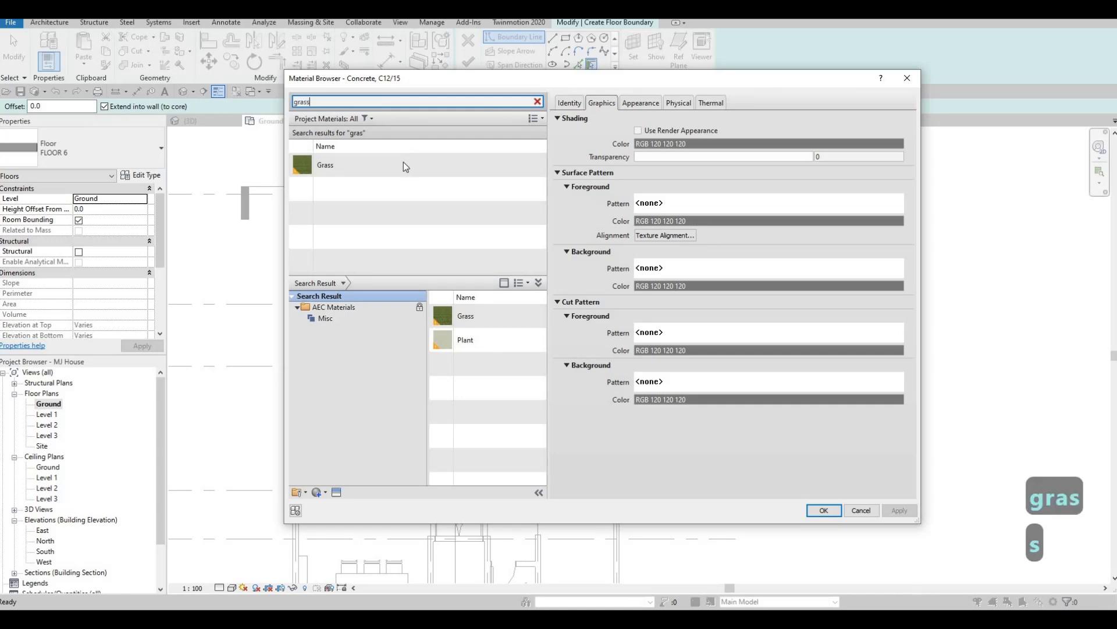
{"action": "left_click", "coordinate": [408, 165]}
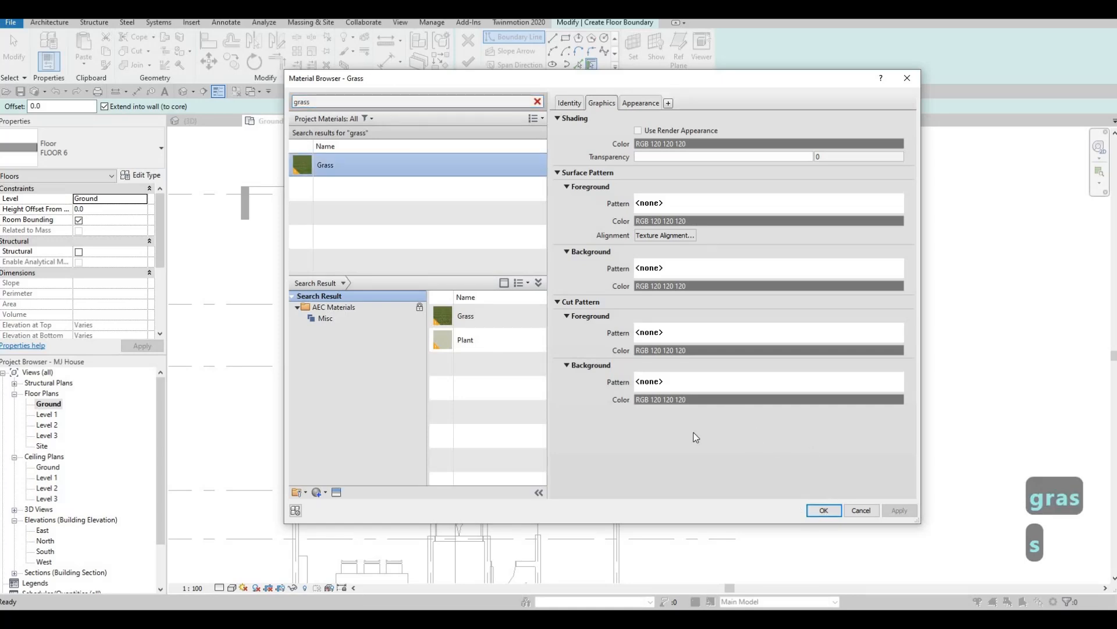
{"action": "key", "text": "Return"}
{"action": "left_click", "coordinate": [719, 459]}
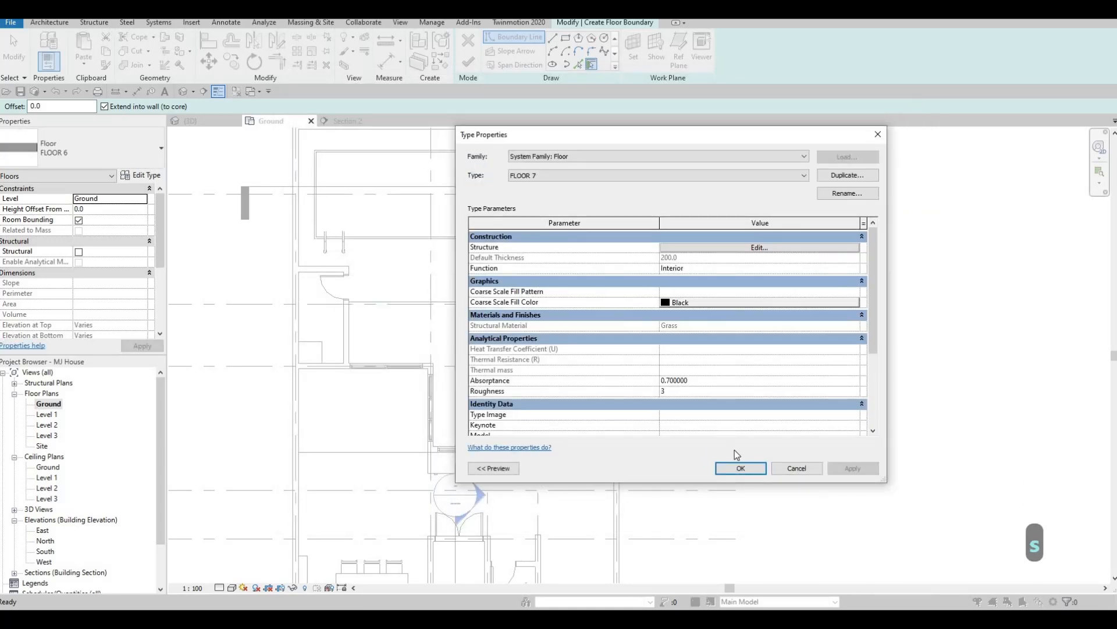
{"action": "left_click", "coordinate": [747, 468]}
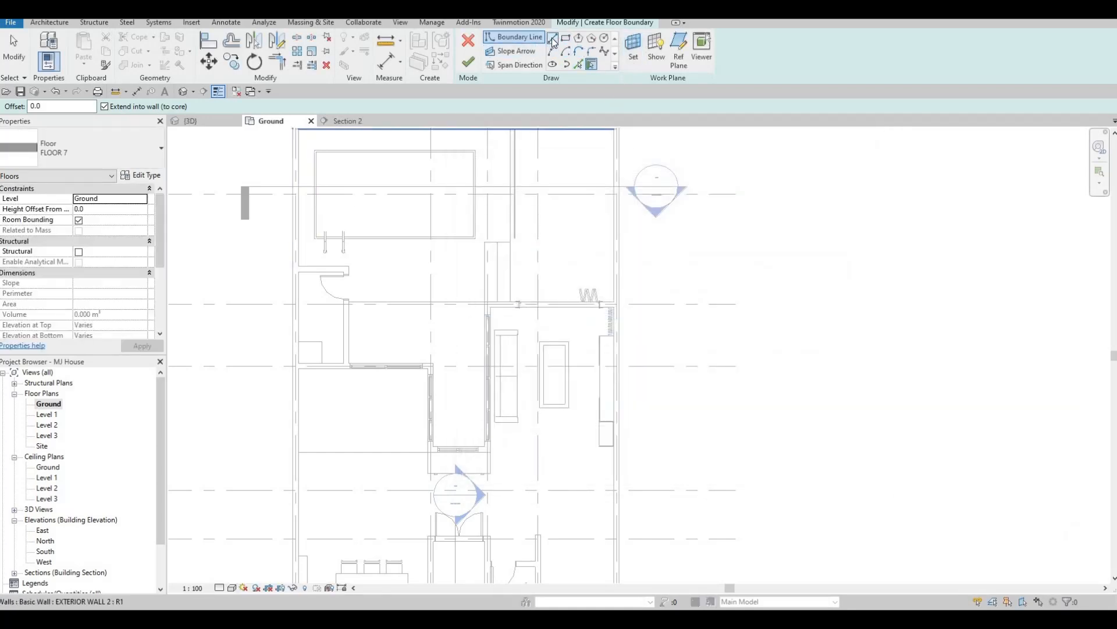
- Pick boundary lines for the FLOOR 7 slab along the pool slab edge, the small room's wall and the glazed courtyard walls
{"action": "left_click", "coordinate": [579, 64]}
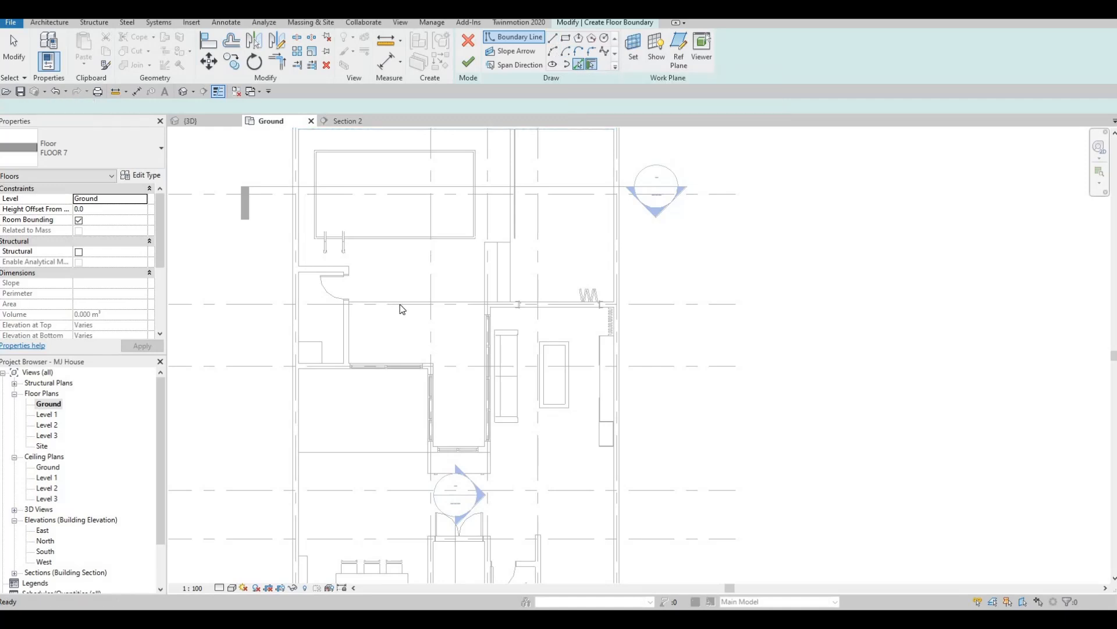
{"action": "left_click", "coordinate": [348, 327]}
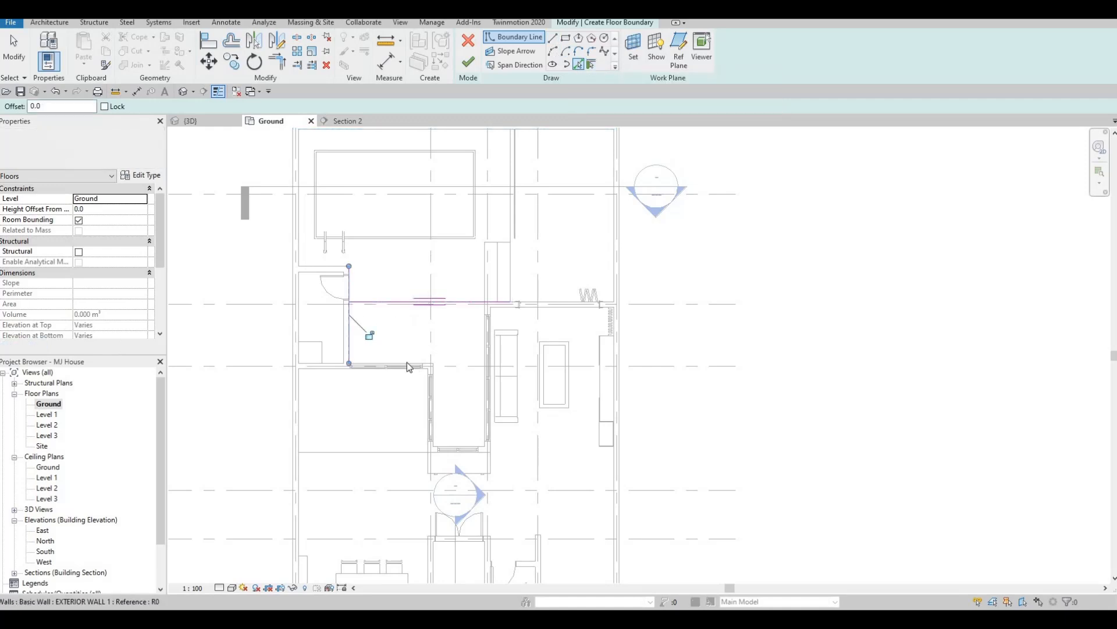
{"action": "scroll", "coordinate": [438, 367], "scroll_direction": "up", "scroll_amount": 4}
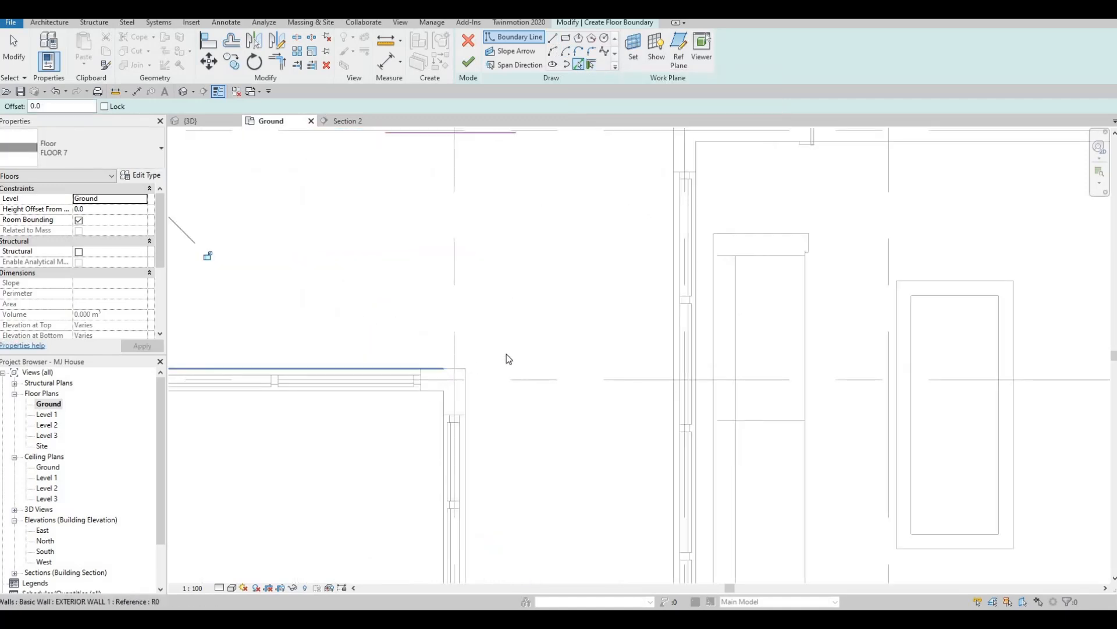
{"action": "left_click", "coordinate": [491, 374]}
{"action": "scroll", "coordinate": [483, 372], "scroll_direction": "down", "scroll_amount": 3}
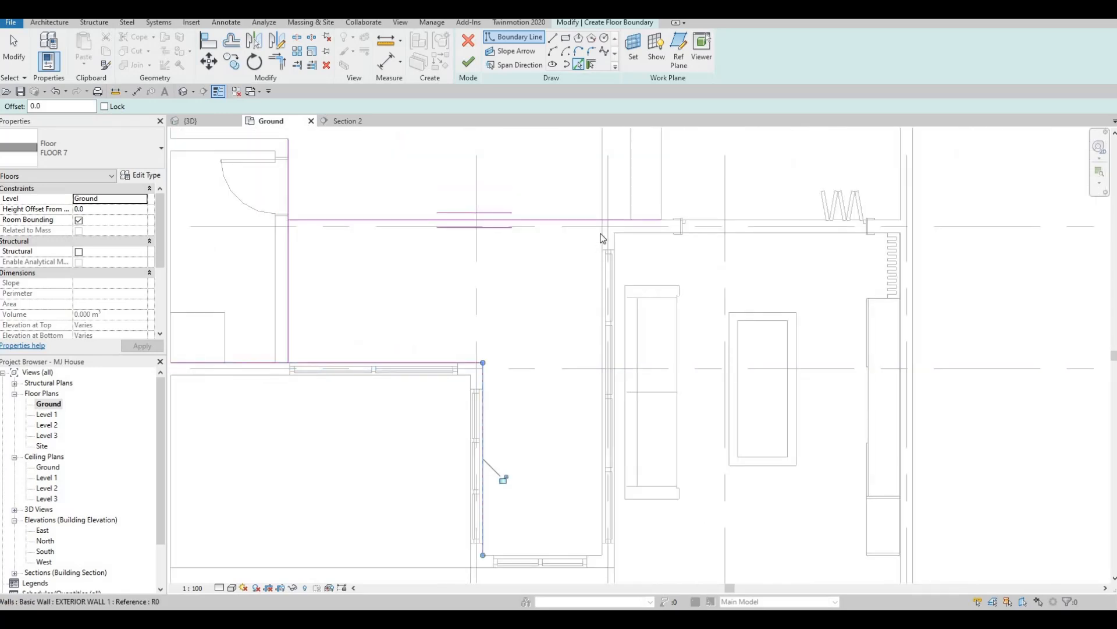
{"action": "left_click", "coordinate": [565, 366]}
{"action": "scroll", "coordinate": [605, 524], "scroll_direction": "up", "scroll_amount": 3}
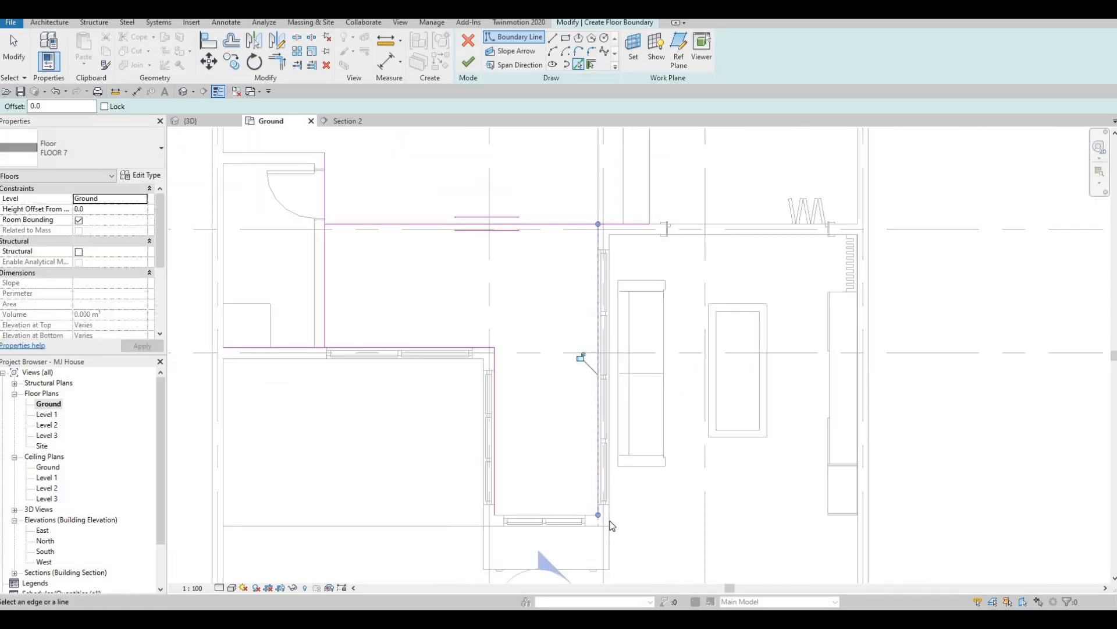
{"action": "left_click", "coordinate": [598, 518]}
{"action": "key", "text": "Escape"}
{"action": "key", "text": "Escape"}
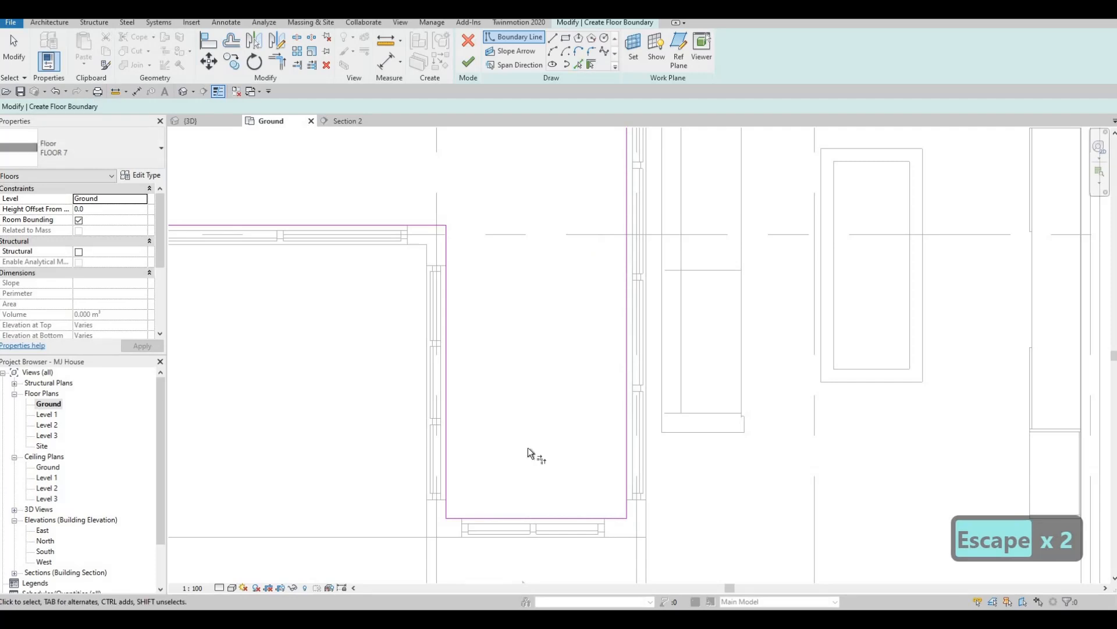
- Trim both ends of the courtyard boundary line along the pool slab edge to corners and try to finish the floor
{"action": "key", "text": "t"}
{"action": "key", "text": "r"}
{"action": "scroll", "coordinate": [575, 267], "scroll_direction": "down", "scroll_amount": 3}
{"action": "left_click", "coordinate": [561, 236]}
{"action": "left_click", "coordinate": [362, 237]}
{"action": "middle_click_drag", "start_coordinate": [362, 236], "coordinate": [394, 236]}
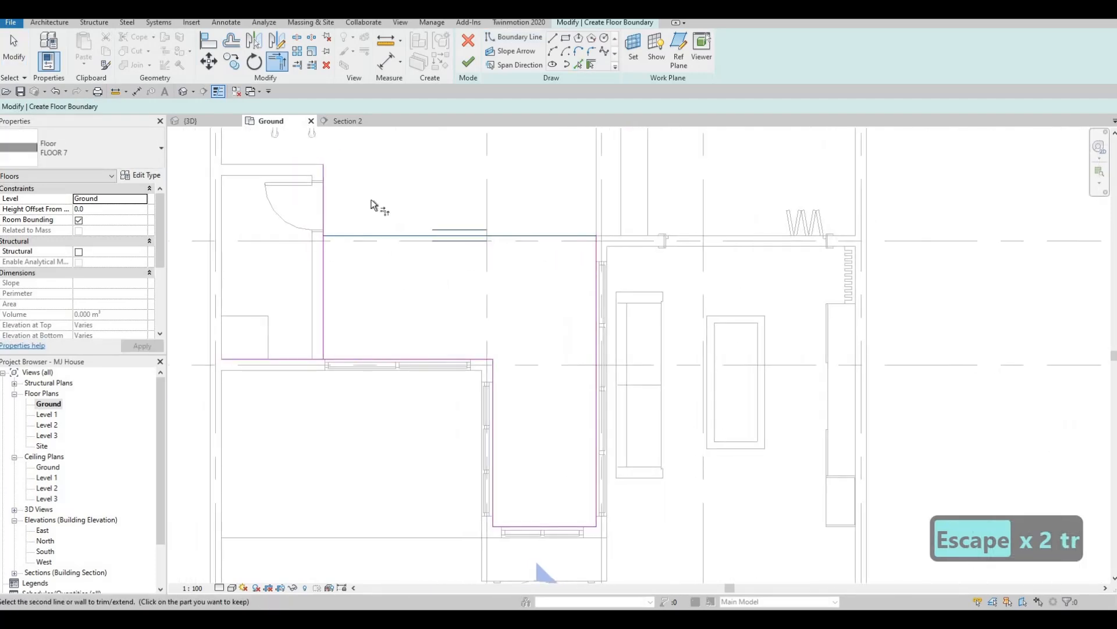
{"action": "left_click", "coordinate": [468, 68]}
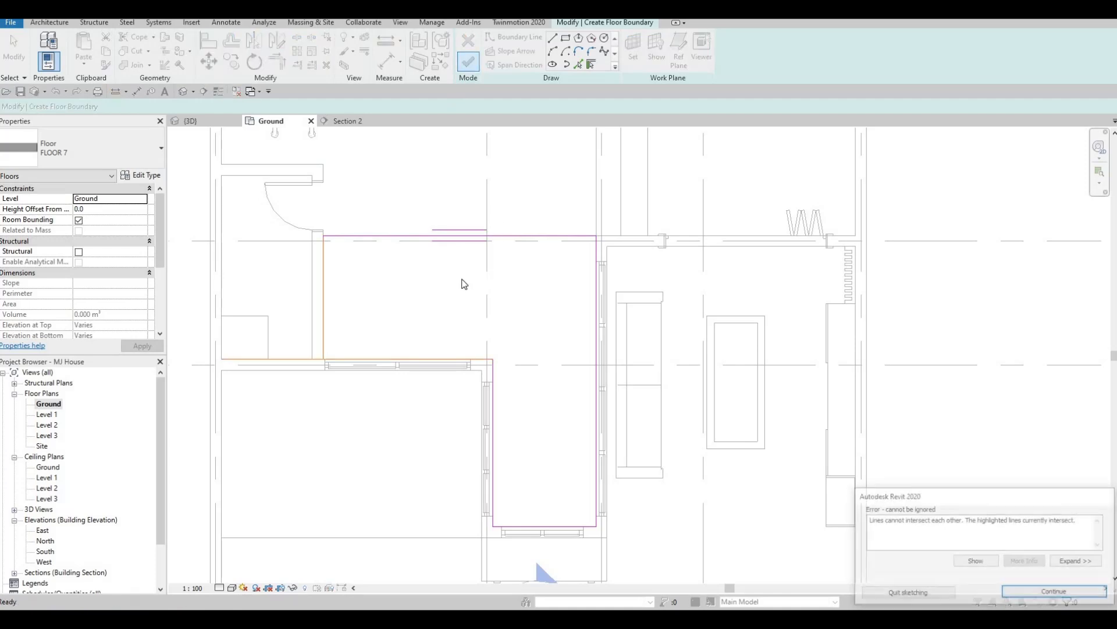
- Trim the small room's vertical boundary line to a corner with the glazed wall's horizontal line and finish the FLOOR 7 floor
{"action": "key", "text": "Escape"}
{"action": "key", "text": "Escape"}
{"action": "key", "text": "t"}
{"action": "key", "text": "r"}
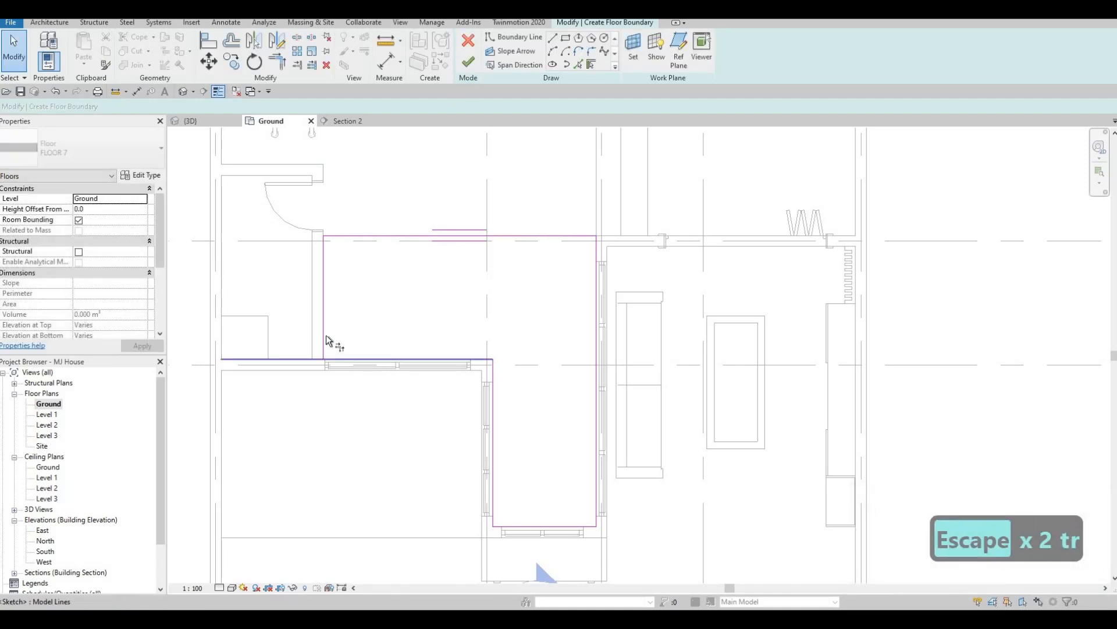
{"action": "left_click", "coordinate": [477, 64]}
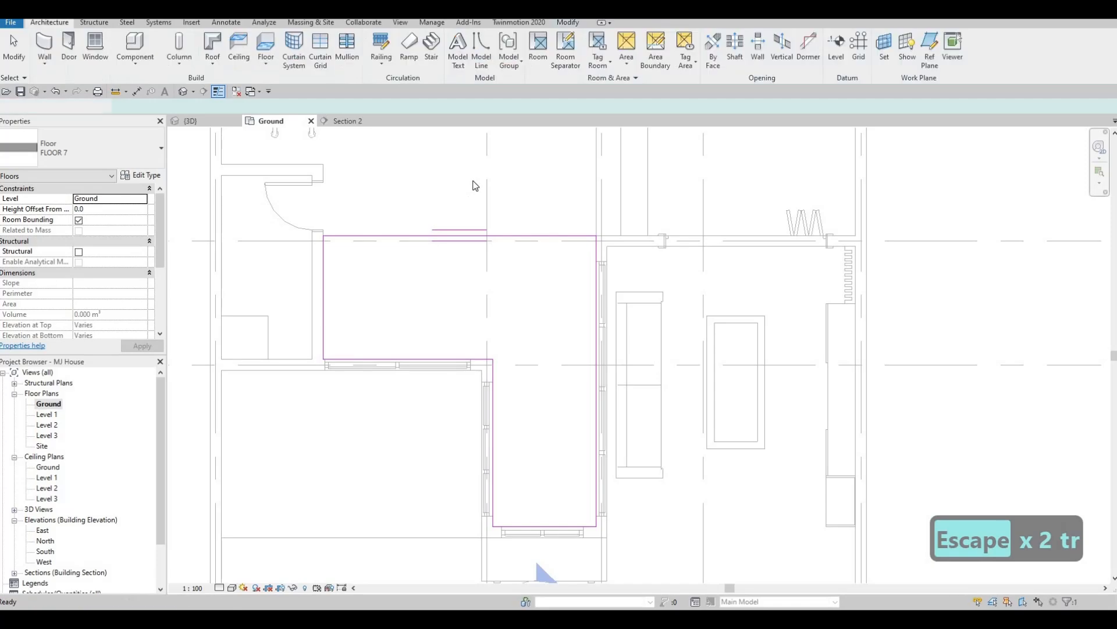
{"action": "key", "text": "Escape"}
{"action": "key", "text": "Escape"}
- Inspect the pool and the courtyard floor in the 3D view
{"action": "scroll", "coordinate": [471, 185], "scroll_direction": "down", "scroll_amount": 2}
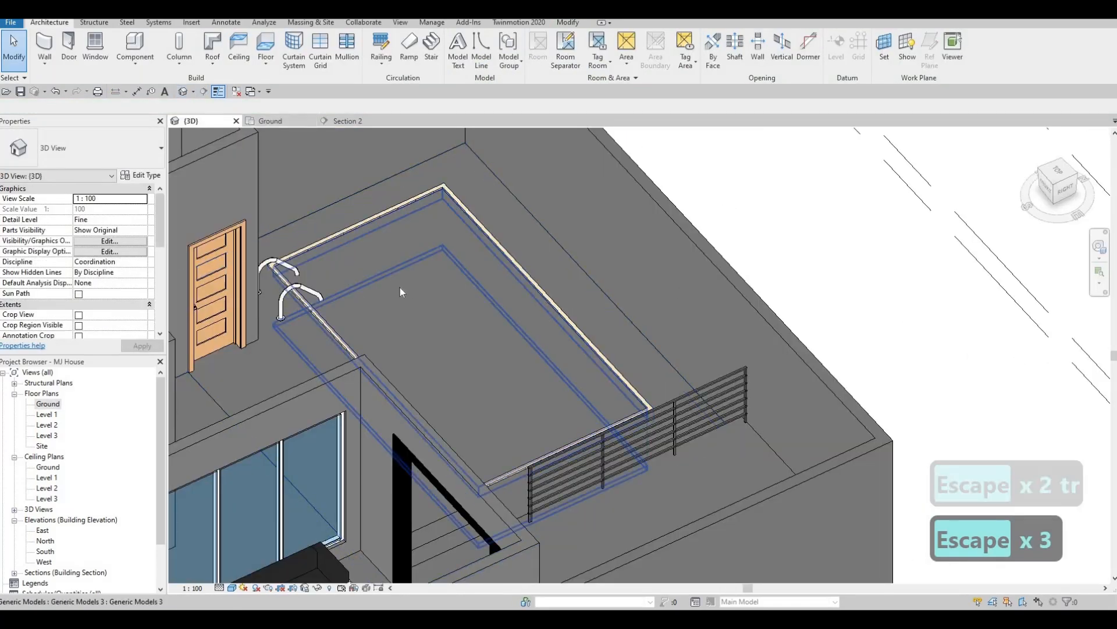
{"action": "middle_click_drag", "start_coordinate": [401, 291], "coordinate": [402, 230], "text": "shift"}
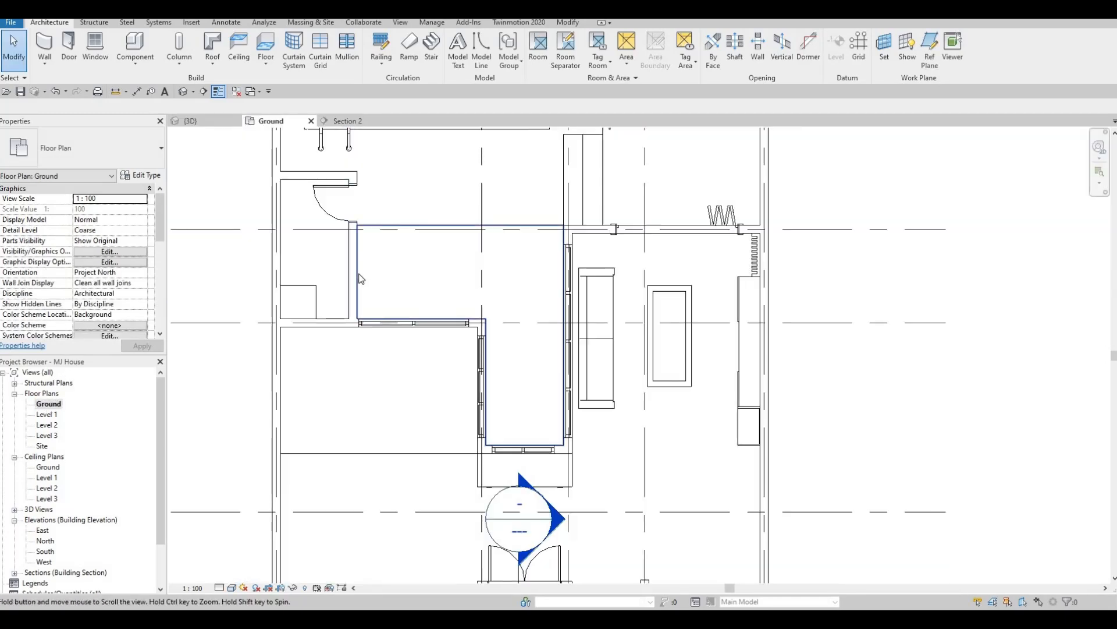
- Start a Model In-Place component in the Generic Models category, accepting the suggested name
{"action": "middle_click_drag", "start_coordinate": [358, 280], "coordinate": [358, 274]}
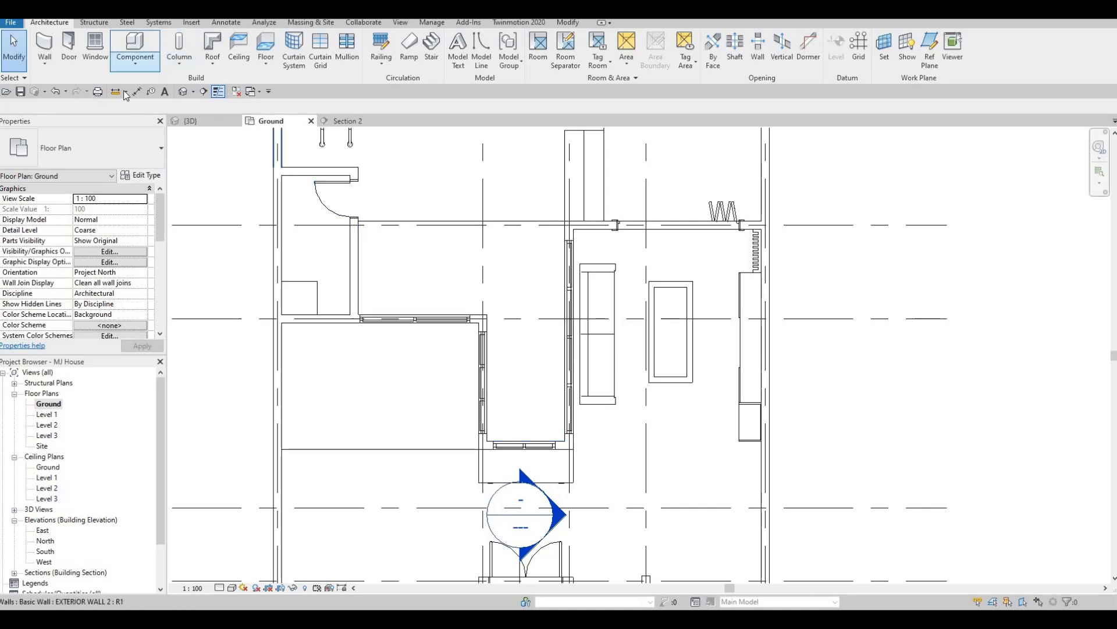
{"action": "left_click", "coordinate": [135, 61]}
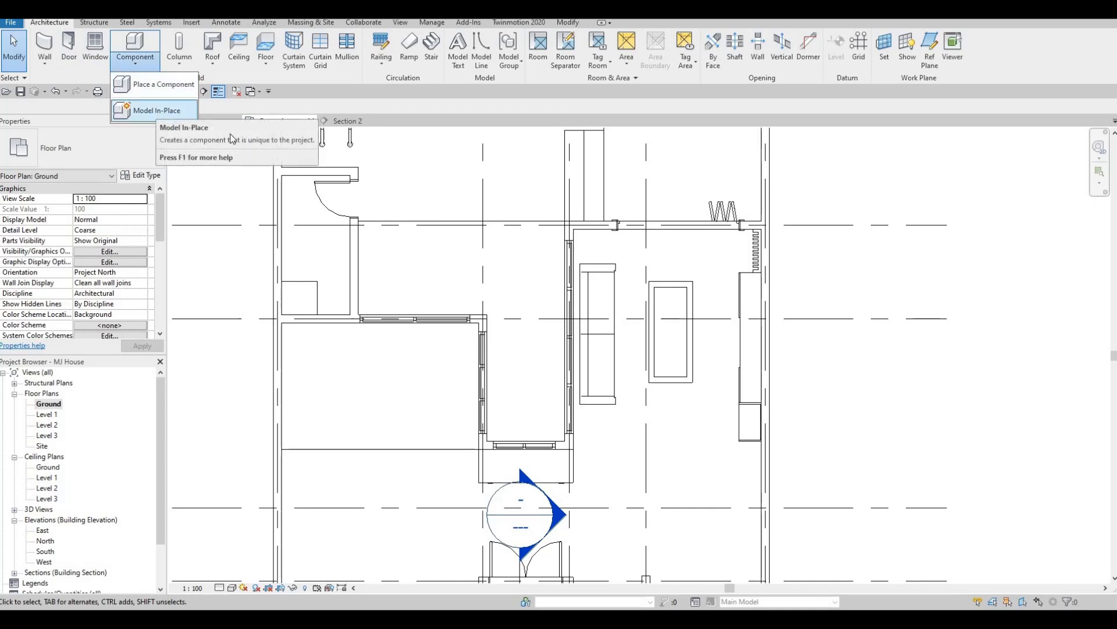
{"action": "left_click", "coordinate": [156, 110]}
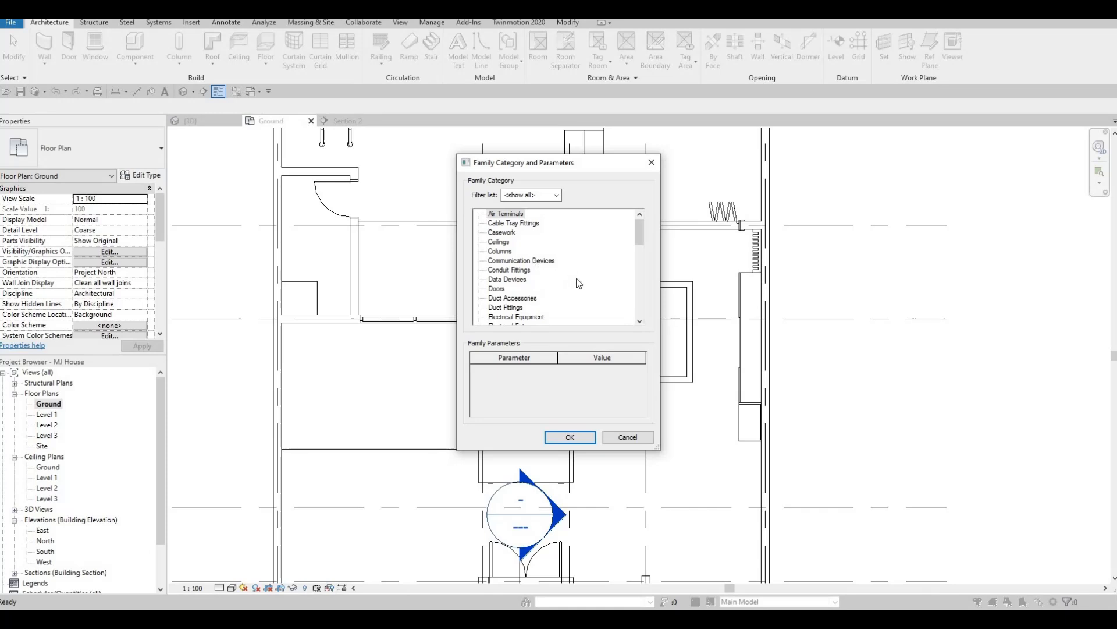
{"action": "scroll", "coordinate": [520, 271], "scroll_direction": "down", "scroll_amount": 4}
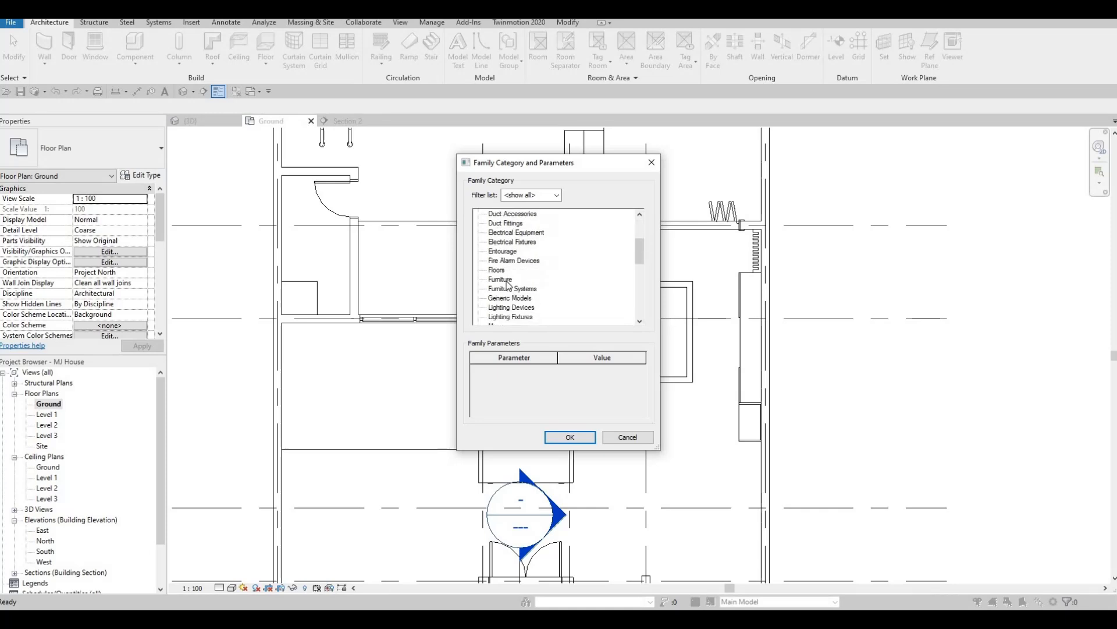
{"action": "left_click", "coordinate": [582, 437]}
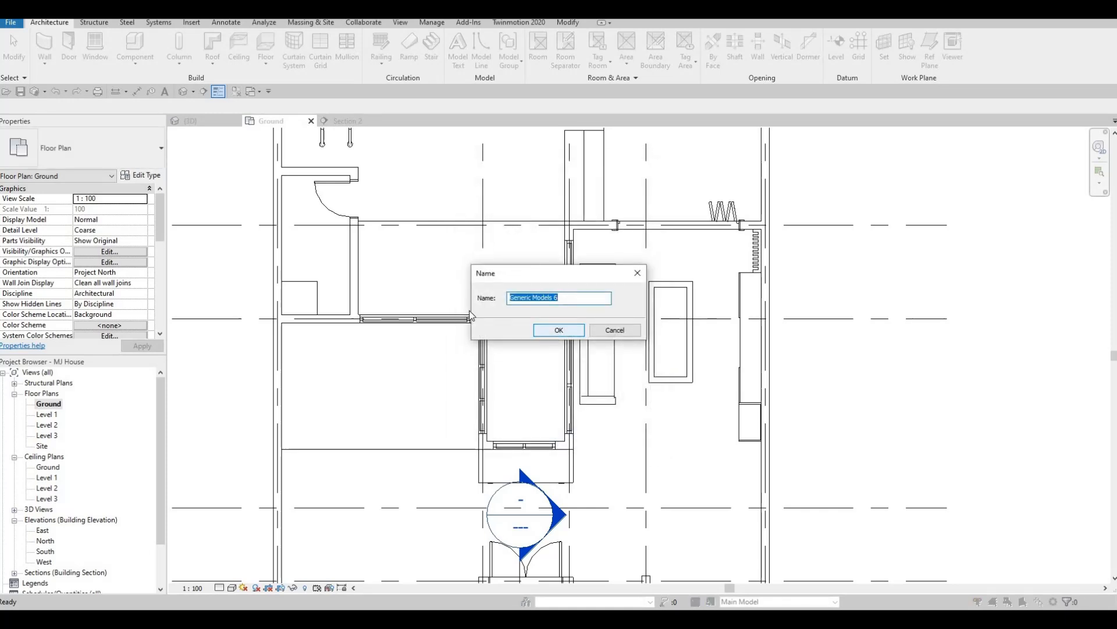
{"action": "key", "text": "Return"}
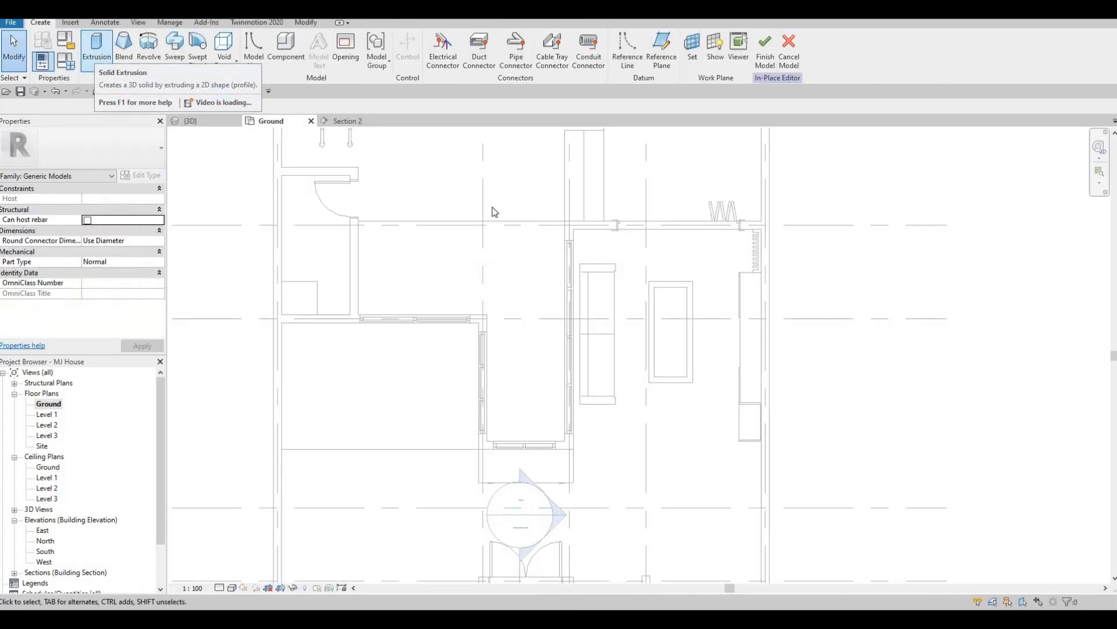
- Start a solid extrusion and sketch a vertical rectangle about 400 by 2900 mm along the courtyard's right glazed wall
{"action": "left_click", "coordinate": [564, 224]}
{"action": "left_click", "coordinate": [436, 38]}
{"action": "key", "text": "Escape"}
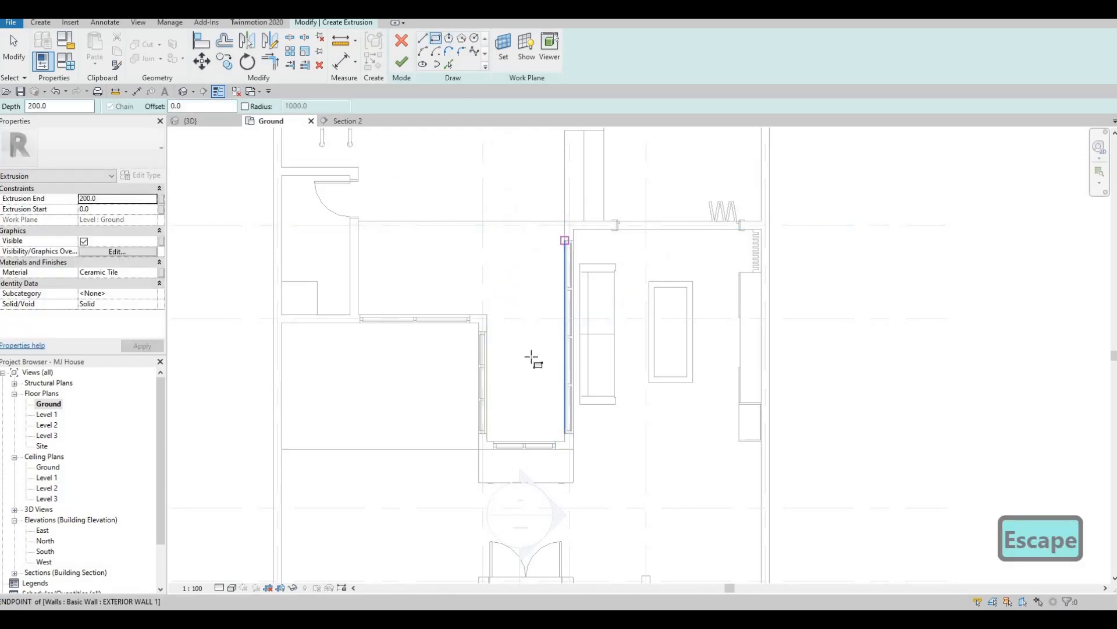
{"action": "left_click", "coordinate": [564, 240]}
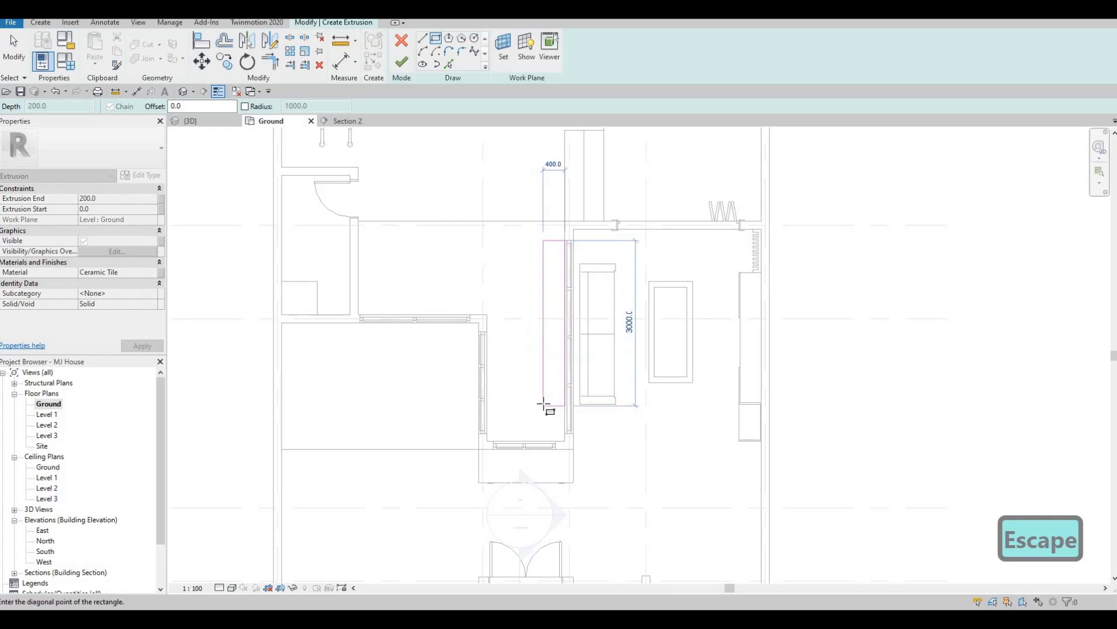
{"action": "left_click", "coordinate": [543, 401]}
{"action": "left_click", "coordinate": [580, 221]}
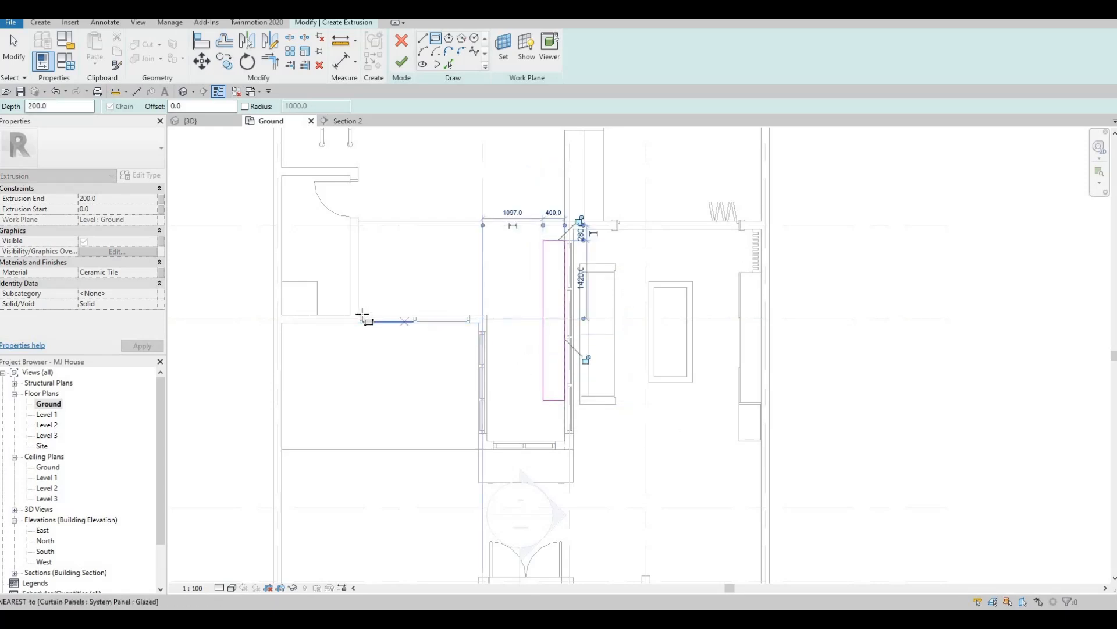
{"action": "key", "text": "Escape"}
- Sketch a horizontal rectangle above the courtyard's horizontal glazed wall, starting at the wall's left end and running past its corner
{"action": "scroll", "coordinate": [361, 319], "scroll_direction": "up", "scroll_amount": 4}
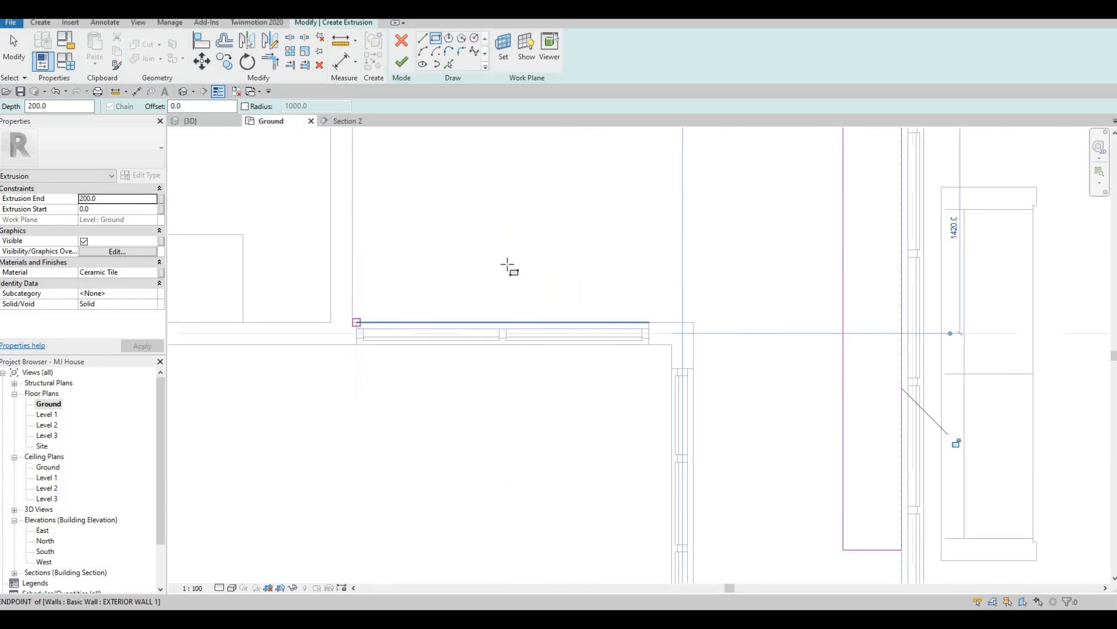
{"action": "left_click", "coordinate": [357, 321]}
{"action": "scroll", "coordinate": [516, 268], "scroll_direction": "down", "scroll_amount": 1}
{"action": "left_click", "coordinate": [692, 251]}
{"action": "key", "text": "Escape"}
- Pick the inner faces of the courtyard's bottom wall and left glazed wall as extrusion profile lines
{"action": "mouse_move", "coordinate": [736, 527]}
{"action": "middle_mouse_down"}
{"action": "mouse_move", "coordinate": [573, 447]}
{"action": "mouse_move", "coordinate": [455, 331]}
{"action": "middle_mouse_up"}
{"action": "scroll", "coordinate": [455, 331], "scroll_direction": "down", "scroll_amount": 2}
{"action": "key", "text": "Escape"}
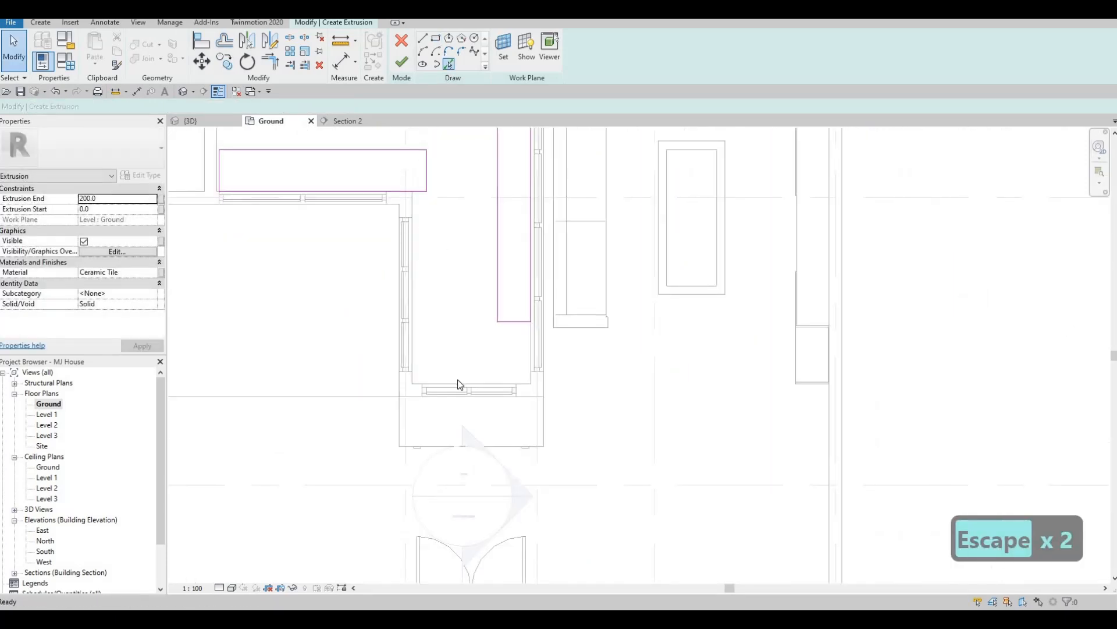
{"action": "key", "text": "p"}
{"action": "key", "text": "l"}
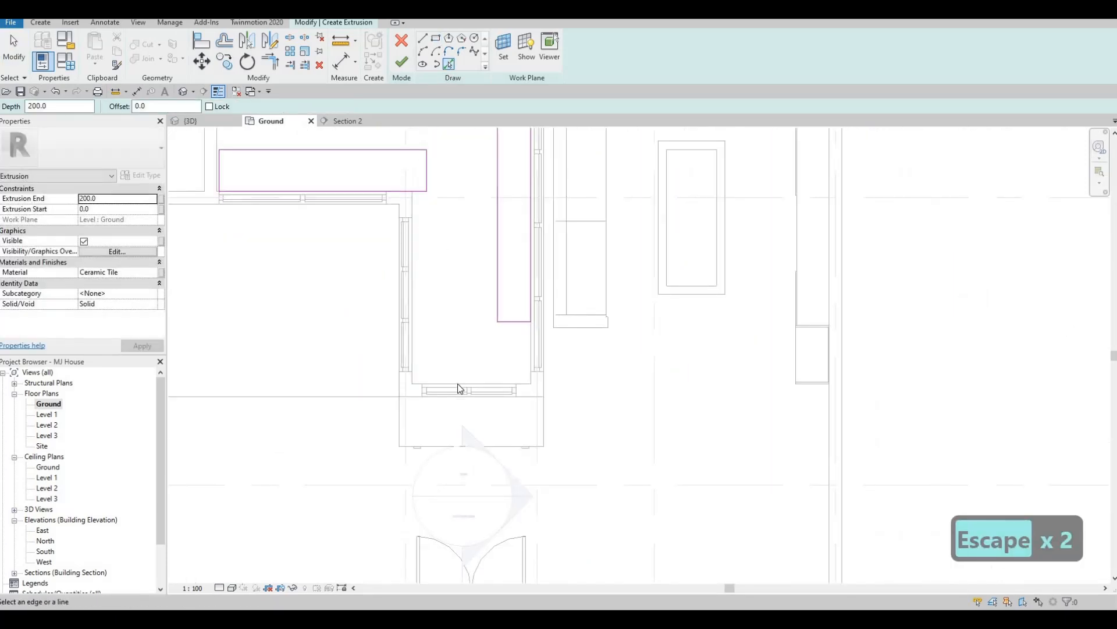
{"action": "left_click", "coordinate": [515, 384]}
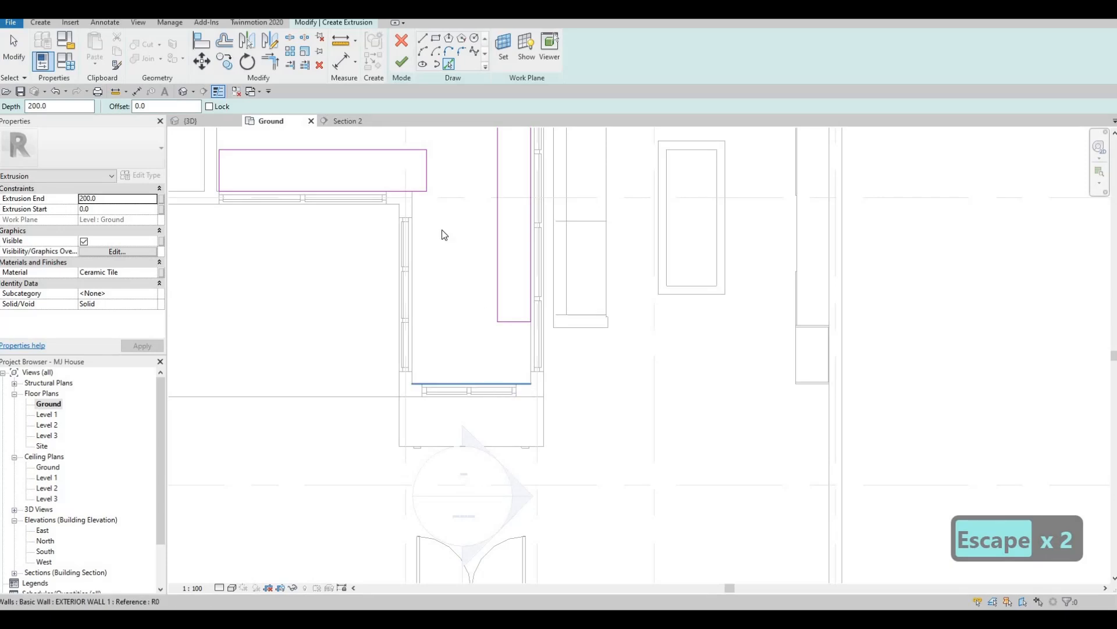
{"action": "left_click", "coordinate": [414, 213]}
{"action": "middle_click_drag", "start_coordinate": [526, 315], "coordinate": [510, 362]}
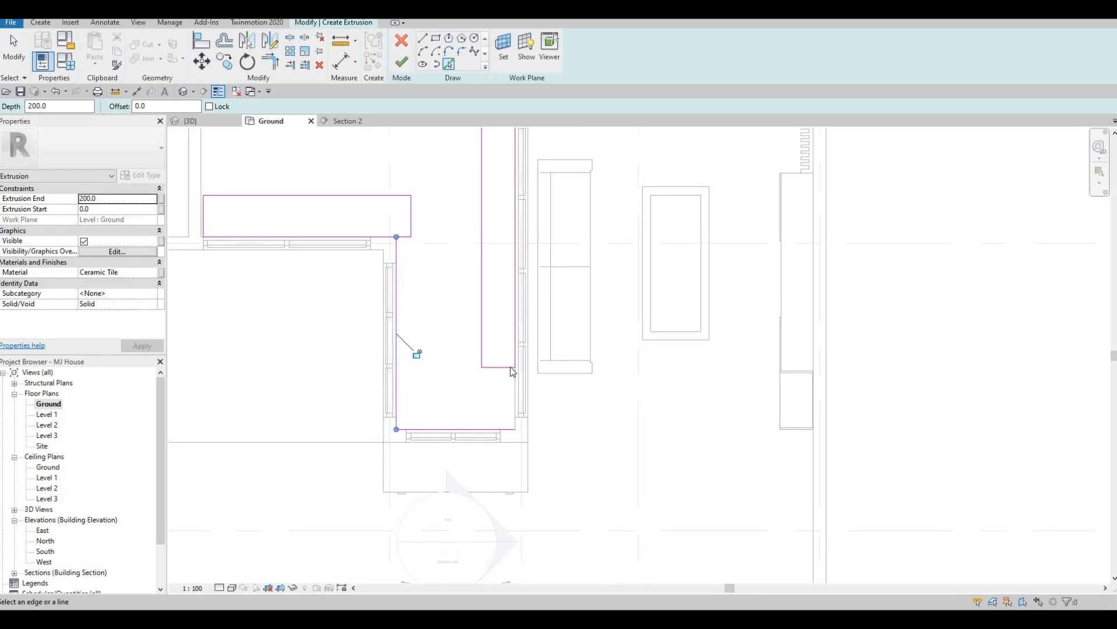
{"action": "middle_click_drag", "start_coordinate": [499, 407], "coordinate": [491, 421]}
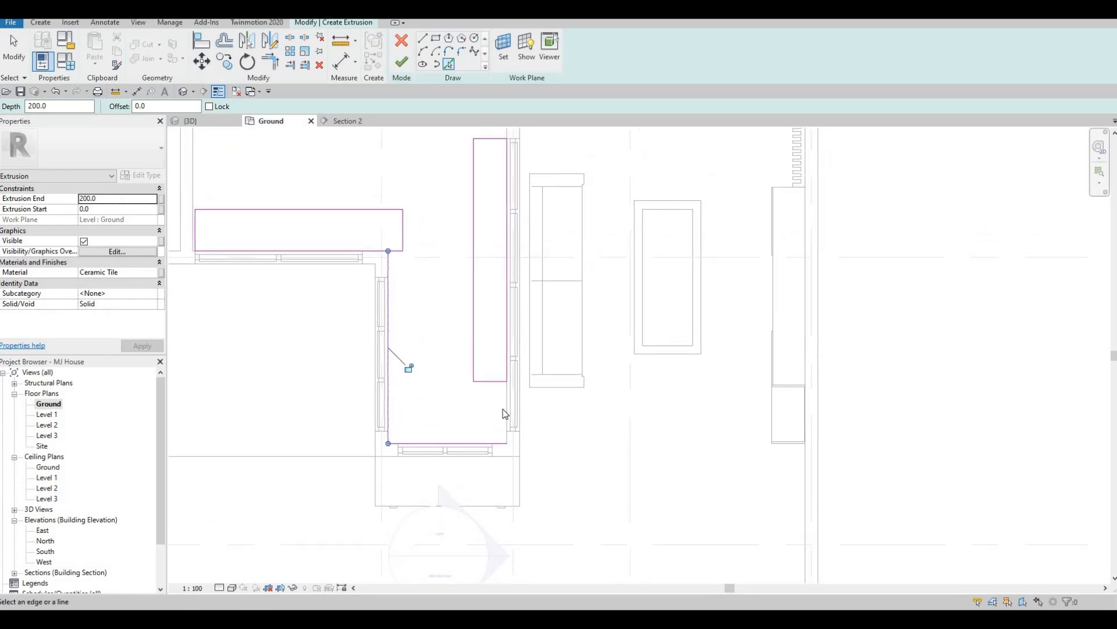
{"action": "key", "text": "Escape"}
{"action": "key", "text": "Escape"}
{"action": "key", "text": "Escape"}
- Trim the horizontal rectangle's lower line to the left wall line and its upper line to the vertical rectangle's left edge
{"action": "key", "text": "t"}
{"action": "key", "text": "r"}
{"action": "left_click", "coordinate": [389, 263]}
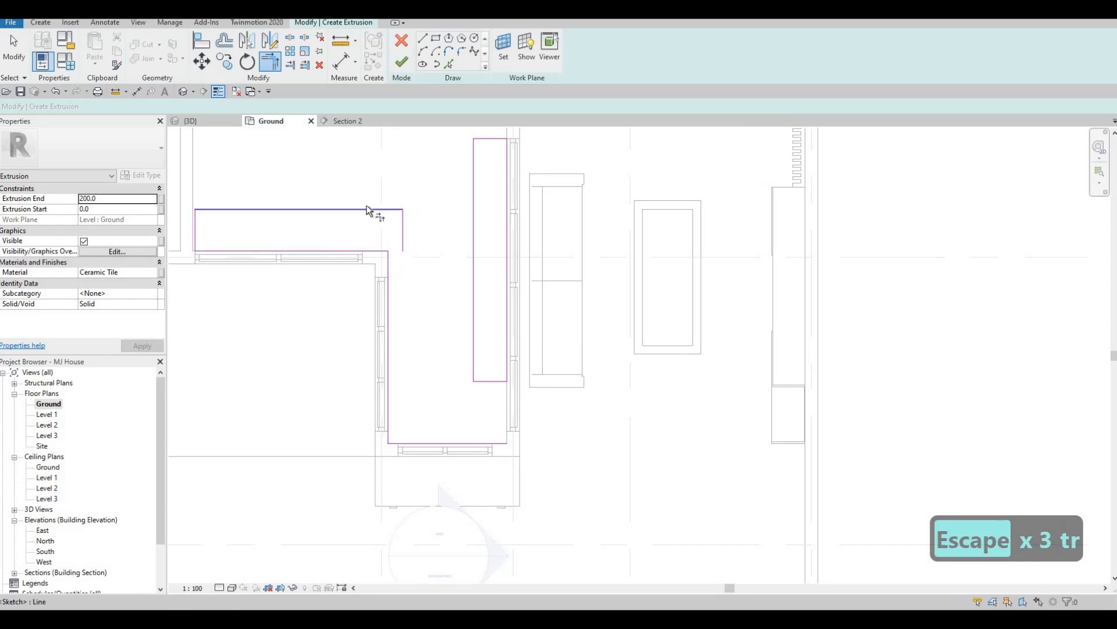
{"action": "left_click", "coordinate": [387, 211]}
{"action": "left_click", "coordinate": [473, 196]}
{"action": "key", "text": "Escape"}
{"action": "key", "text": "Escape"}
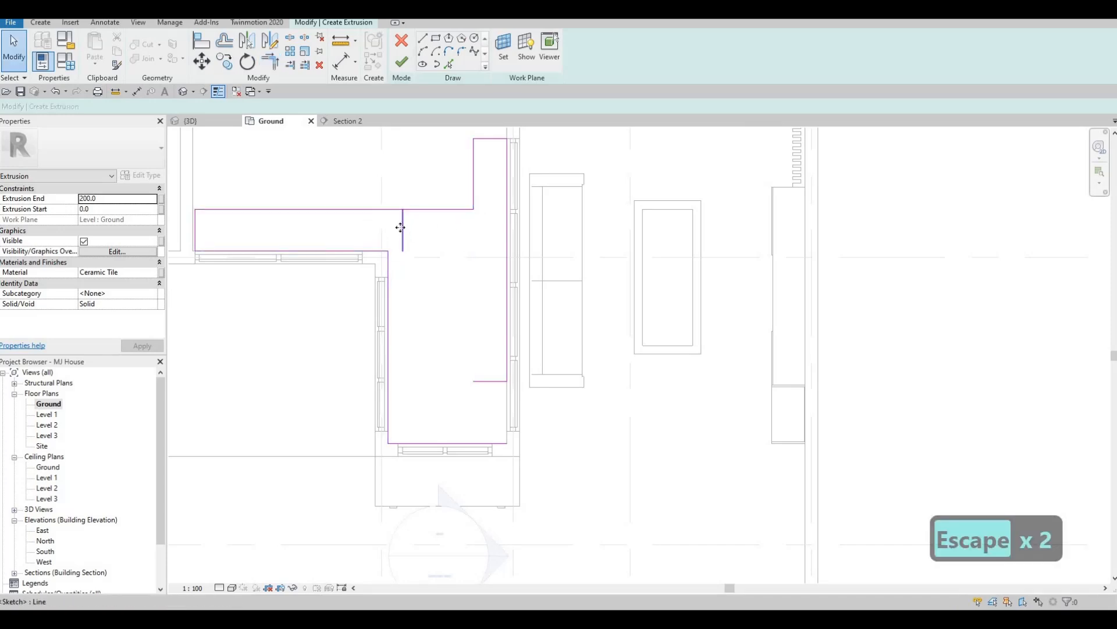
- Delete the leftover short end lines of the horizontal and vertical rectangles
{"action": "left_click", "coordinate": [403, 227]}
{"action": "key", "text": "Delete"}
{"action": "left_click", "coordinate": [496, 390]}
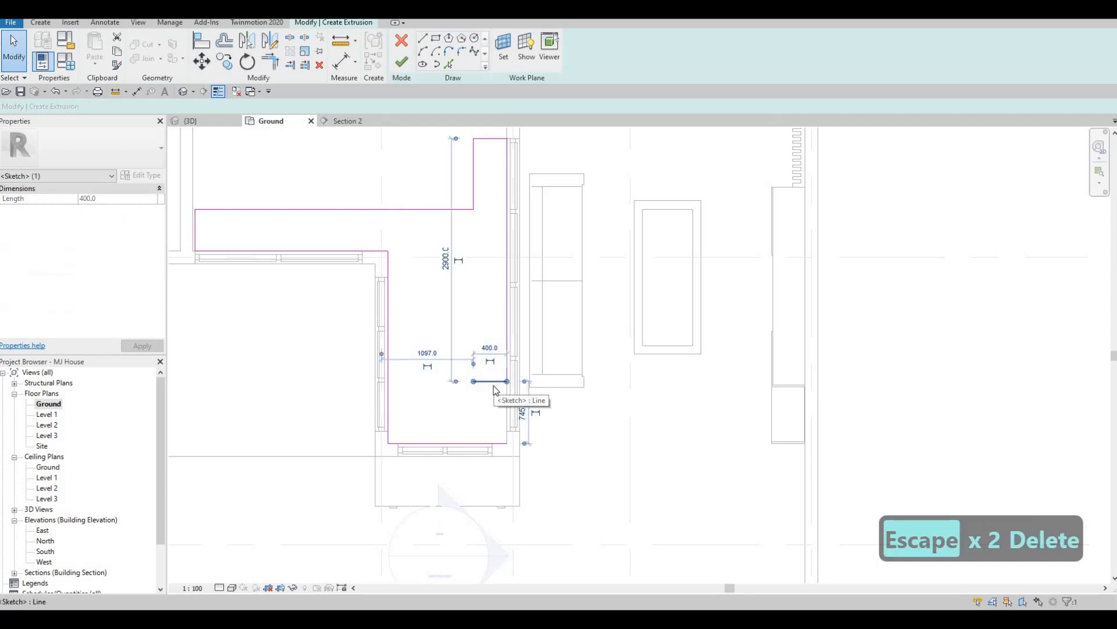
{"action": "key", "text": "Delete"}
- Extend the profile's right vertical line to a corner with the bottom wall line
{"action": "key", "text": "t"}
{"action": "key", "text": "r"}
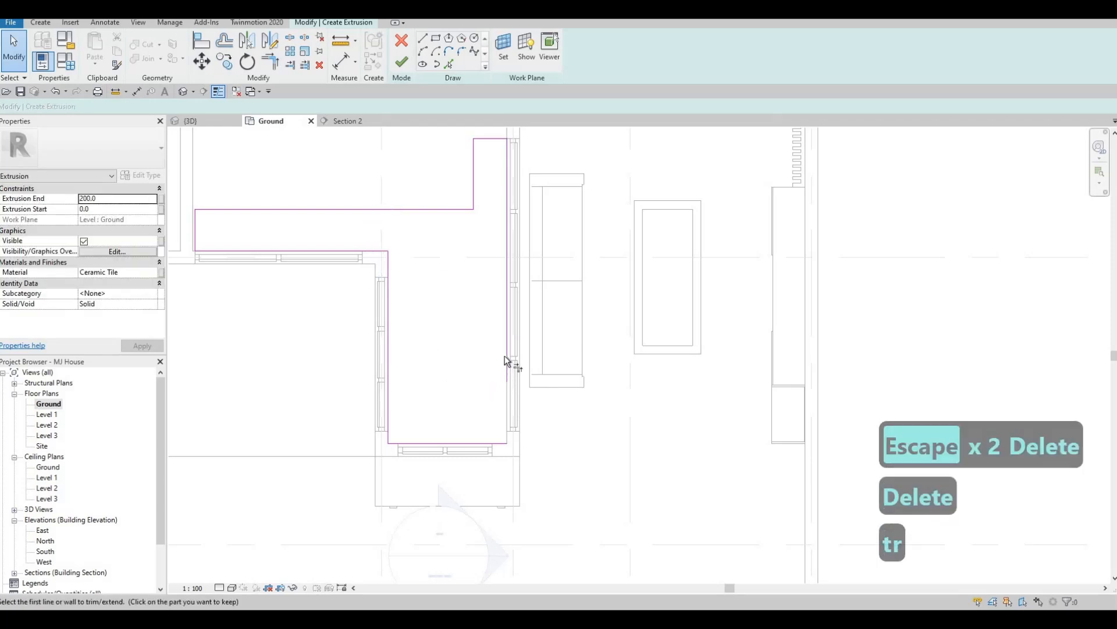
{"action": "left_click", "coordinate": [507, 356]}
{"action": "left_click", "coordinate": [491, 435]}
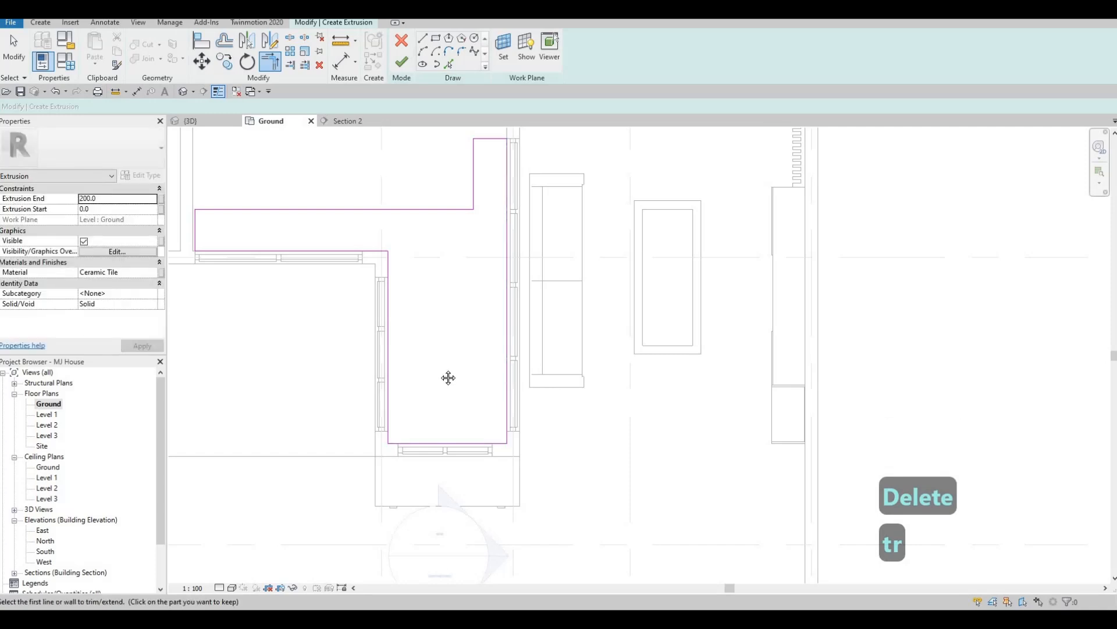
{"action": "key", "text": "Escape"}
{"action": "key", "text": "Escape"}
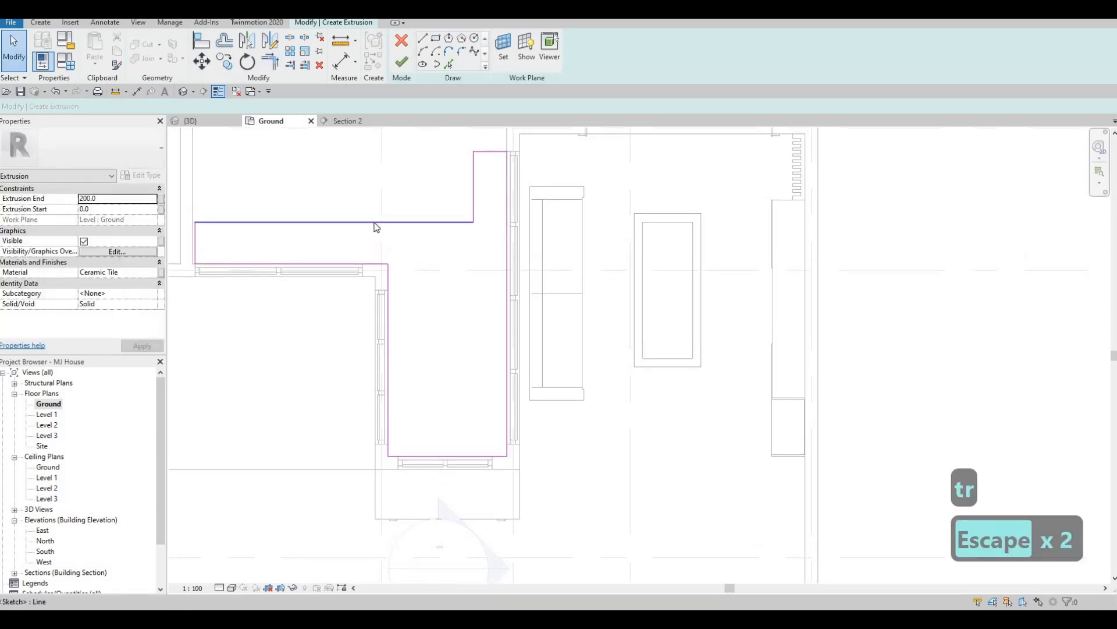
- Nudge the horizontal arm's upper line down to 420 mm from the glazed wall line
{"action": "left_click", "coordinate": [375, 223]}
{"action": "key", "text": "Down"}
{"action": "key", "text": "Down"}
{"action": "key", "text": "Down"}
{"action": "key", "text": "Down"}
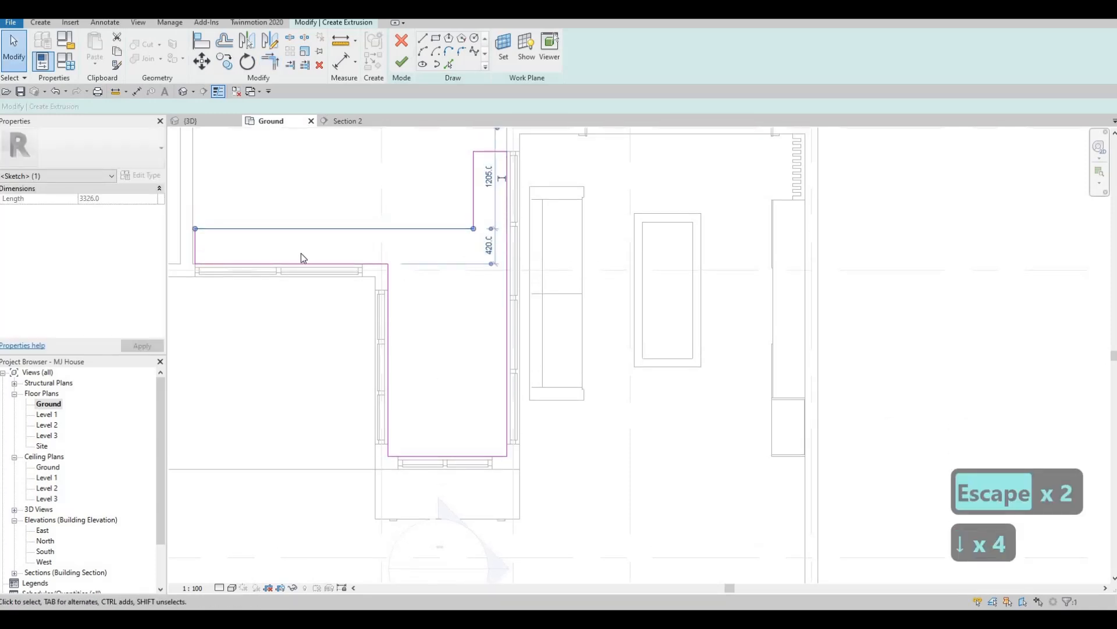
{"action": "scroll", "coordinate": [290, 258], "scroll_direction": "up", "scroll_amount": 3}
{"action": "key", "text": "Escape"}
{"action": "key", "text": "Escape"}
{"action": "key", "text": "a"}
{"action": "key", "text": "l"}
{"action": "key", "text": "Escape"}
{"action": "key", "text": "Escape"}
{"action": "scroll", "coordinate": [459, 294], "scroll_direction": "down", "scroll_amount": 3}
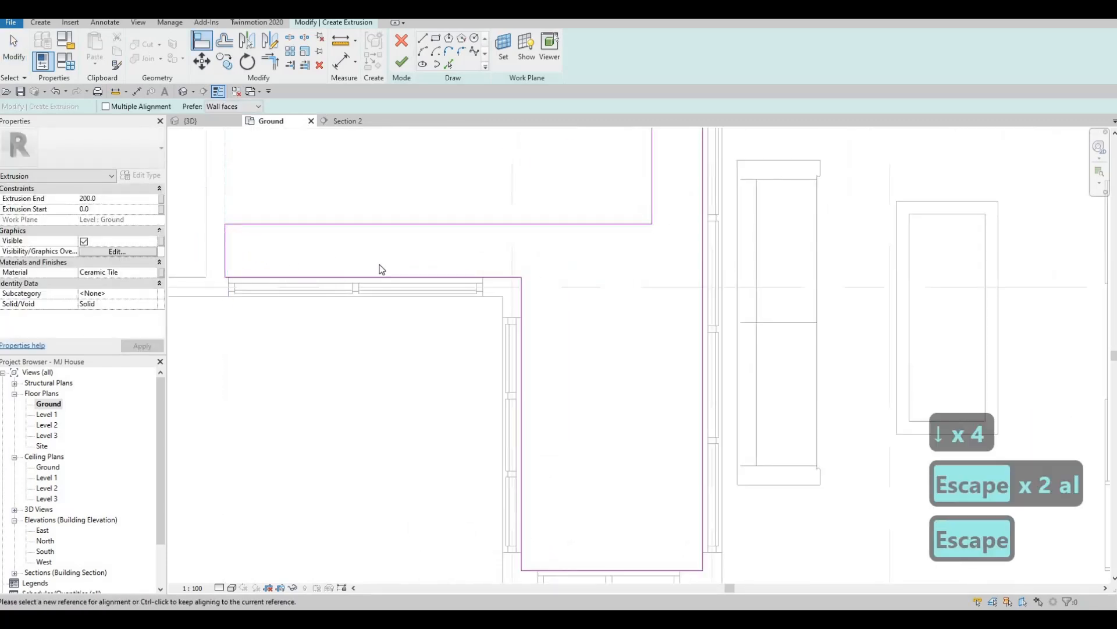
- Nudge the short vertical line at the profile's upper end left to 500 mm from the right glazed wall line
{"action": "middle_click_drag", "start_coordinate": [463, 293], "coordinate": [466, 267]}
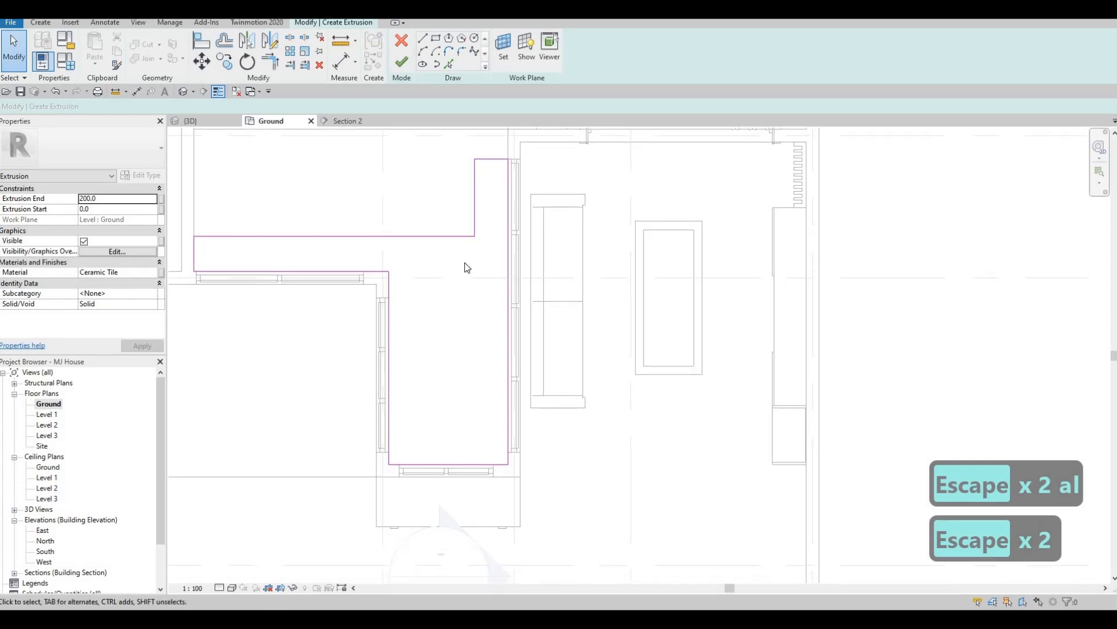
{"action": "left_click", "coordinate": [476, 220]}
{"action": "key", "text": "Left"}
{"action": "key", "text": "Left"}
{"action": "key", "text": "Left"}
{"action": "key", "text": "Left"}
{"action": "key", "text": "Left"}
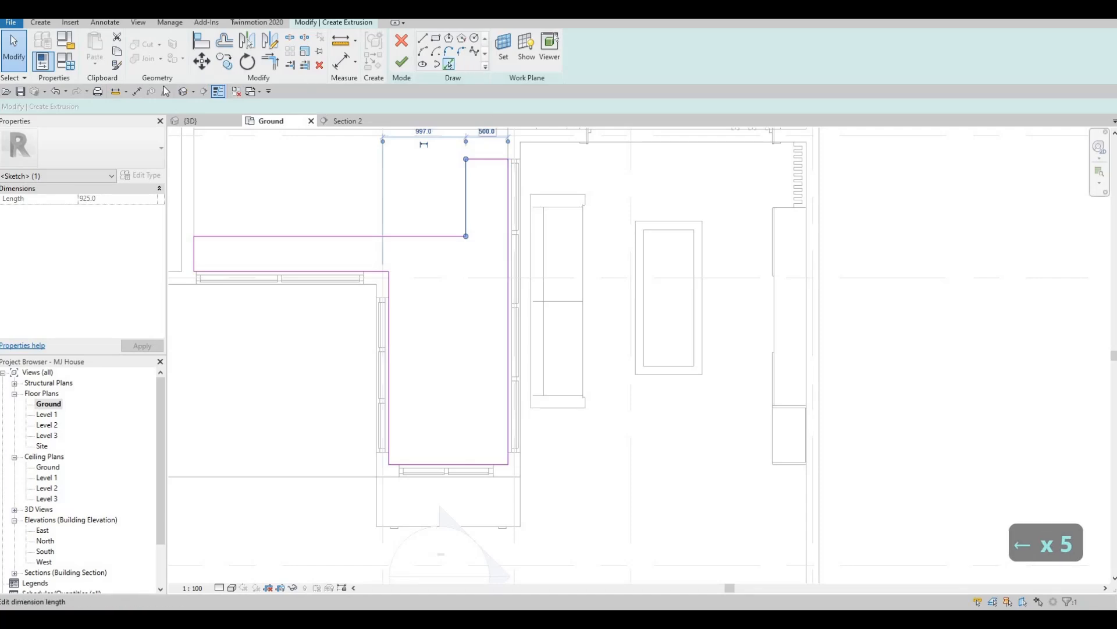
{"action": "key", "text": "Escape"}
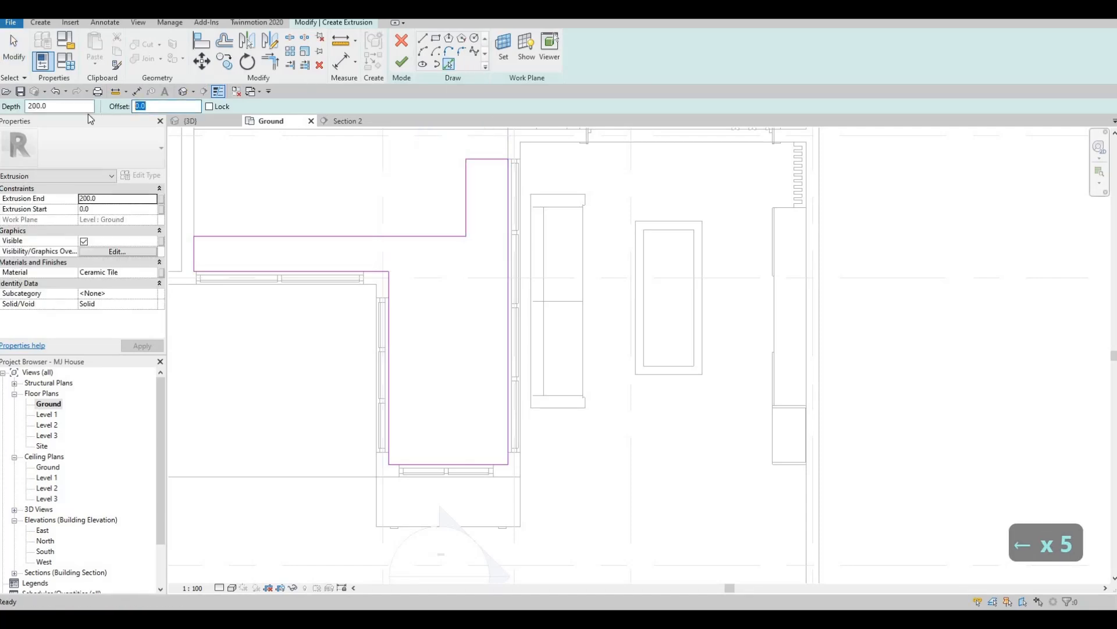
- Set the Pick Lines offset to 50 mm and pick inward offset lines for the horizontal arm's upper and left edges
{"action": "type", "text": "100"}
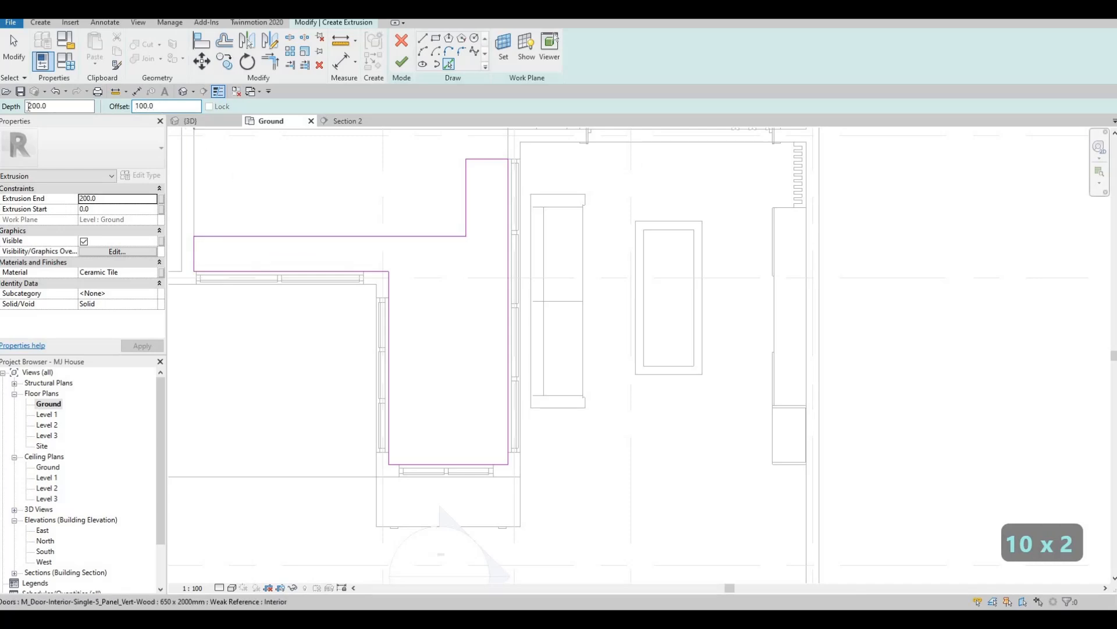
{"action": "type", "text": "5"}
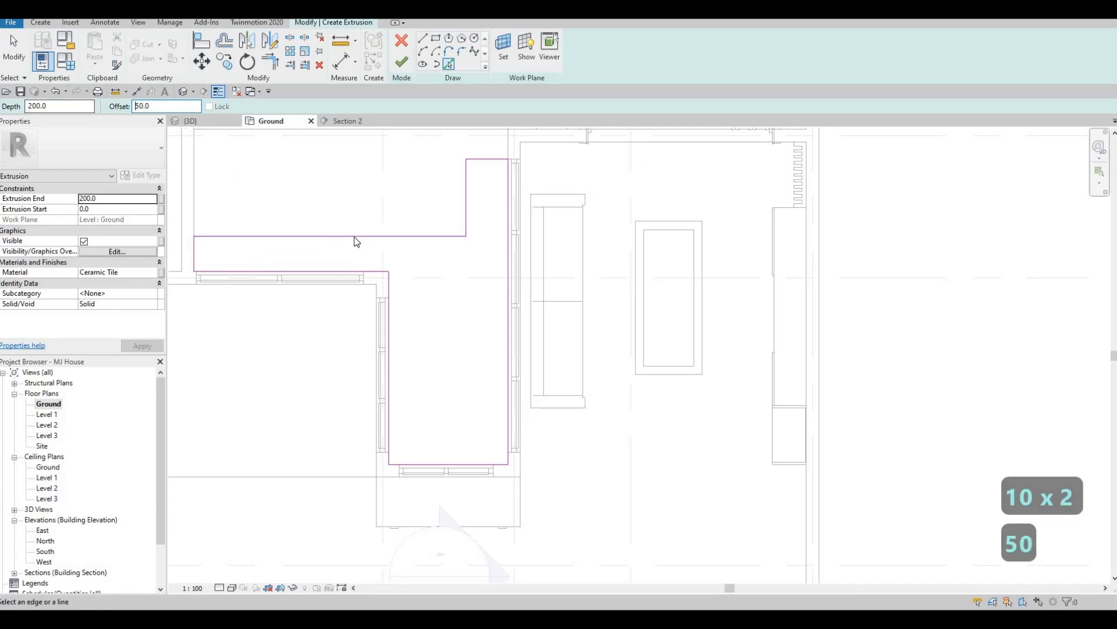
{"action": "left_click", "coordinate": [197, 254]}
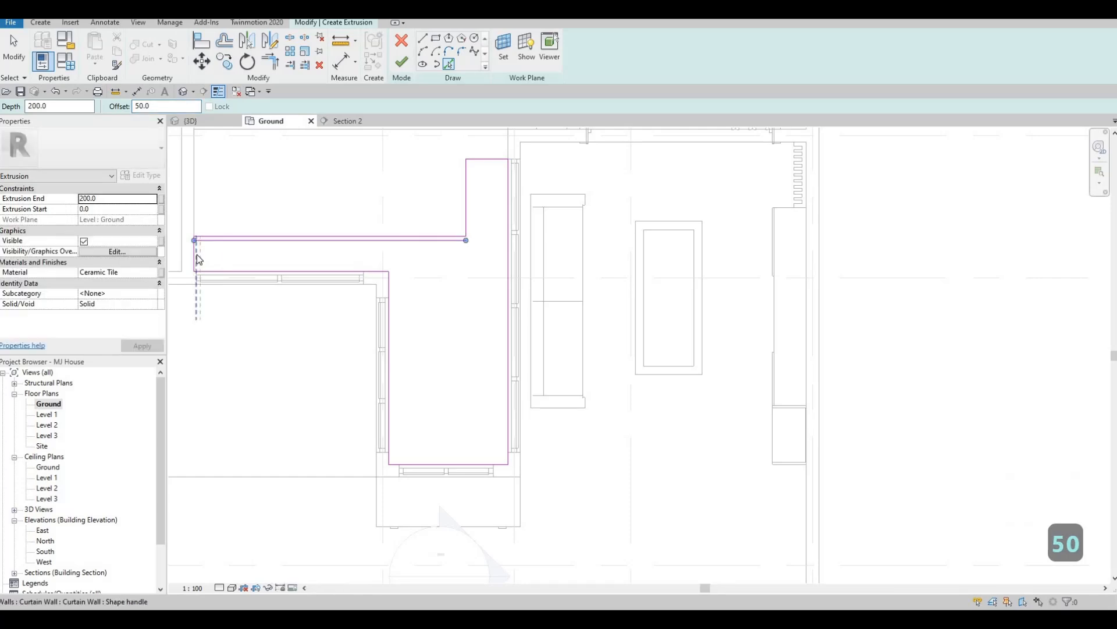
{"action": "scroll", "coordinate": [196, 255], "scroll_direction": "up", "scroll_amount": 2}
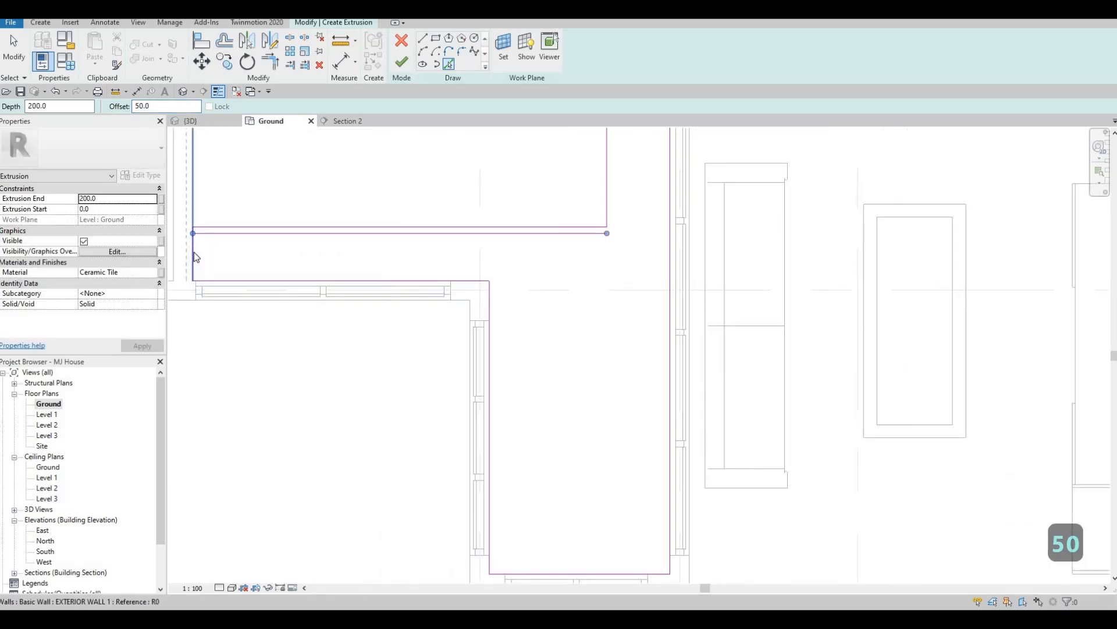
{"action": "scroll", "coordinate": [199, 249], "scroll_direction": "up", "scroll_amount": 1}
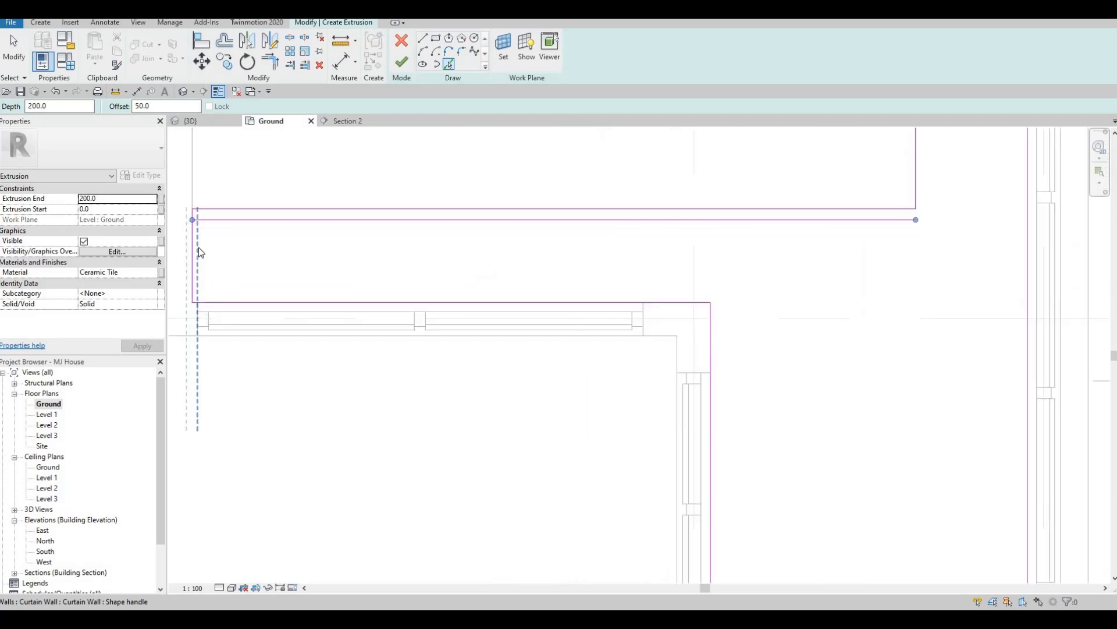
{"action": "scroll", "coordinate": [191, 244], "scroll_direction": "up", "scroll_amount": 1}
{"action": "key", "text": "Tab"}
{"action": "key", "text": "Tab"}
{"action": "key", "text": "space"}
{"action": "left_click", "coordinate": [191, 242]}
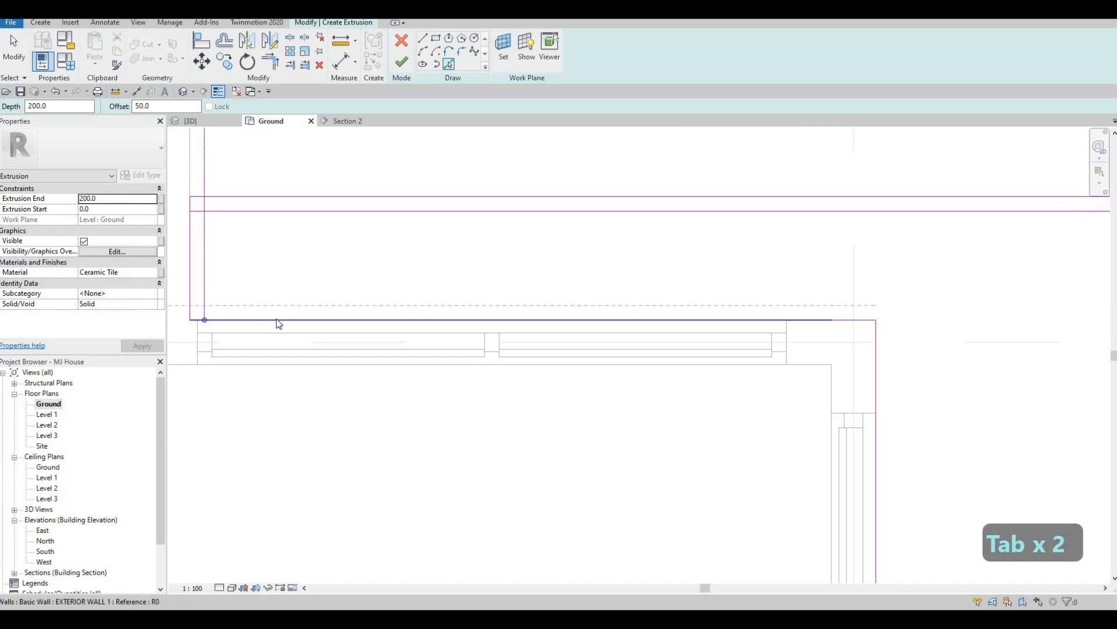
- Pick 50 mm inward offset lines for the horizontal arm's lower edge and the vertical arm's left and bottom edges
{"action": "left_click", "coordinate": [739, 320]}
{"action": "middle_click_drag", "start_coordinate": [739, 320], "coordinate": [288, 263]}
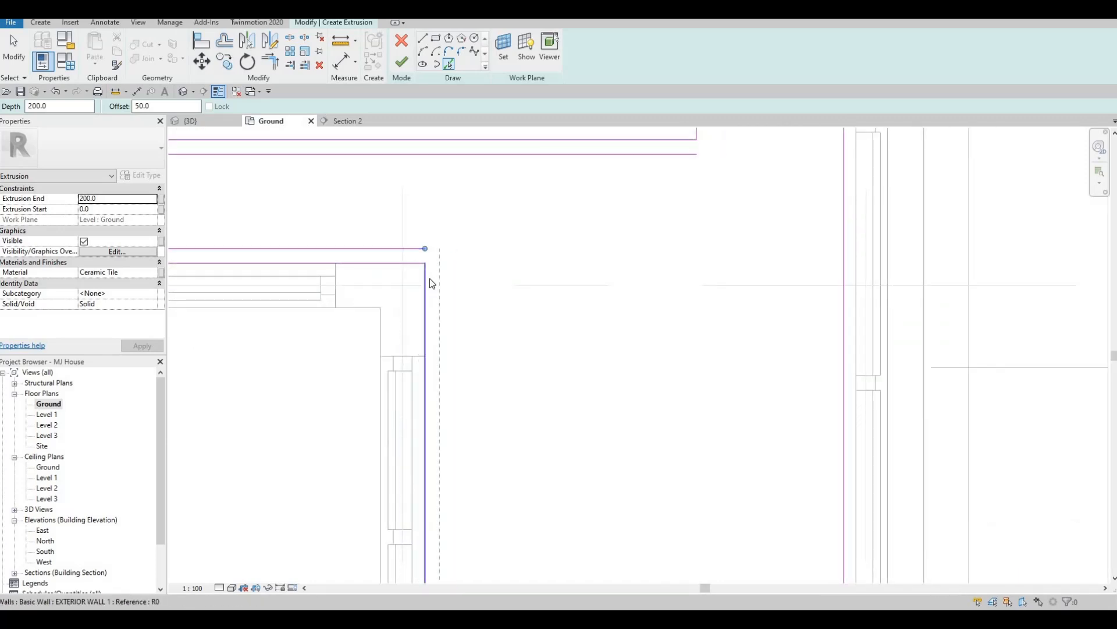
{"action": "left_click", "coordinate": [422, 261]}
{"action": "scroll", "coordinate": [442, 258], "scroll_direction": "down", "scroll_amount": 1}
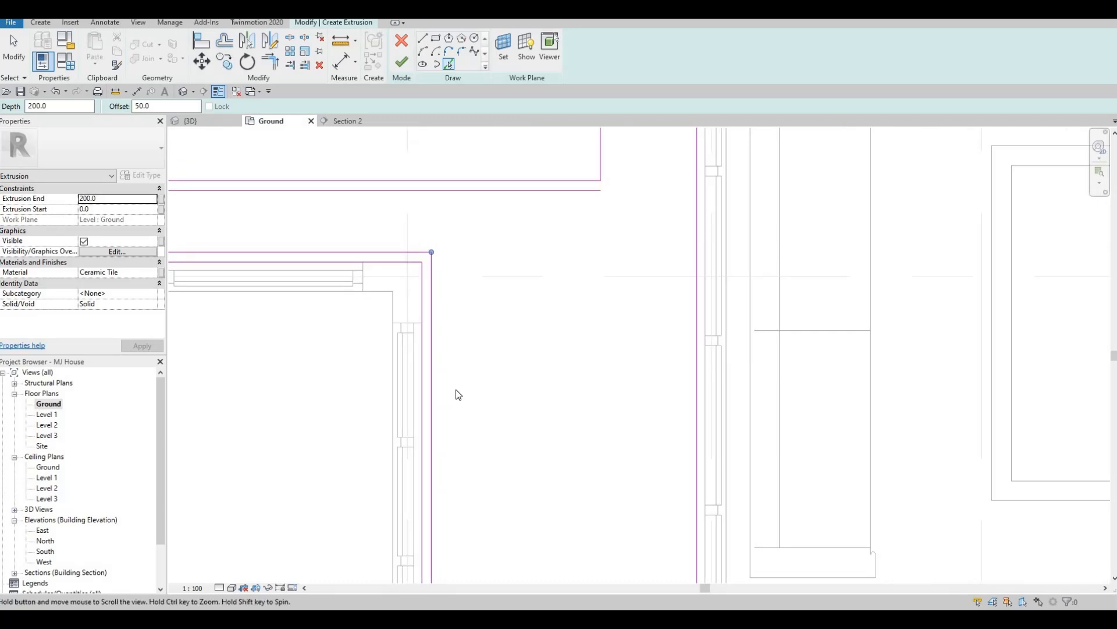
{"action": "scroll", "coordinate": [451, 390], "scroll_direction": "down", "scroll_amount": 1}
{"action": "middle_click_drag", "start_coordinate": [451, 391], "coordinate": [318, 213]}
{"action": "left_click", "coordinate": [420, 449]}
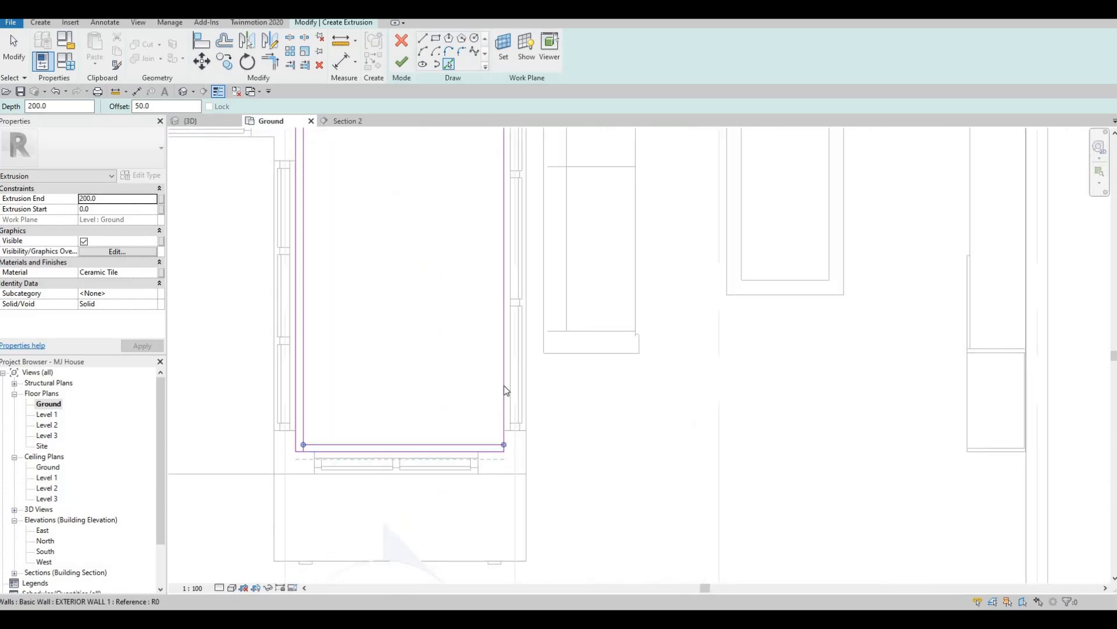
- Pick 50 mm inward offset lines for the vertical arm's right edge, its upper end and the short upper vertical edge
{"action": "middle_click_drag", "start_coordinate": [451, 316], "coordinate": [455, 362]}
{"action": "scroll", "coordinate": [443, 176], "scroll_direction": "down", "scroll_amount": 4}
{"action": "middle_click_drag", "start_coordinate": [443, 176], "coordinate": [447, 267]}
{"action": "scroll", "coordinate": [466, 169], "scroll_direction": "up", "scroll_amount": 2}
{"action": "left_click", "coordinate": [446, 192]}
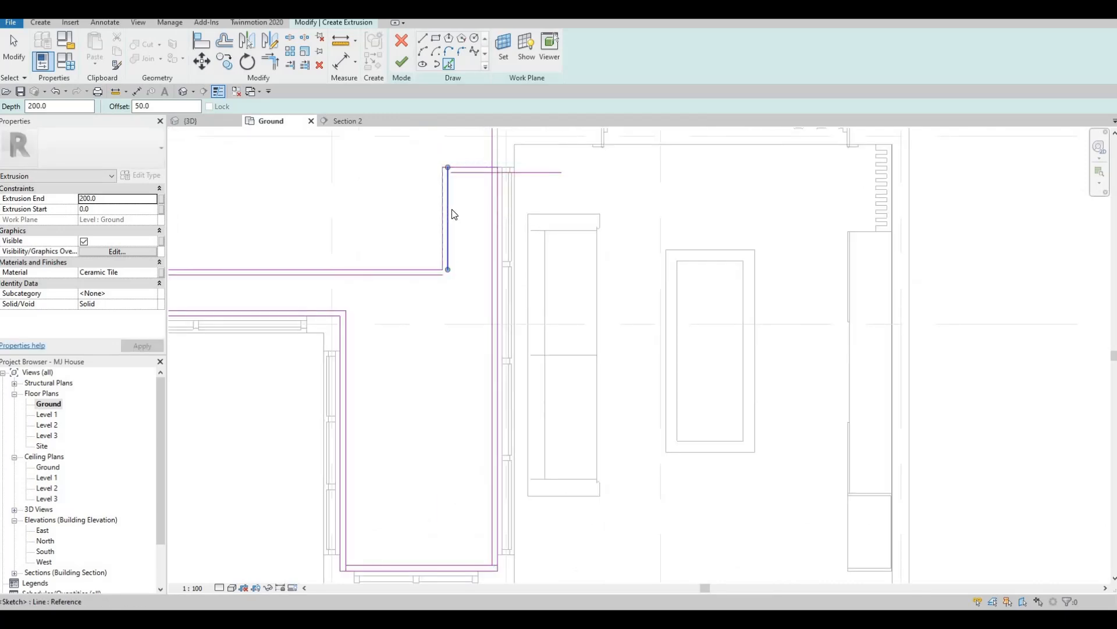
- Trim the inner offset lines to a corner at the vertical arm's upper right end
{"action": "key", "text": "Escape"}
{"action": "key", "text": "Escape"}
{"action": "key", "text": "t"}
{"action": "key", "text": "r"}
{"action": "left_click", "coordinate": [477, 173]}
{"action": "left_click", "coordinate": [493, 249]}
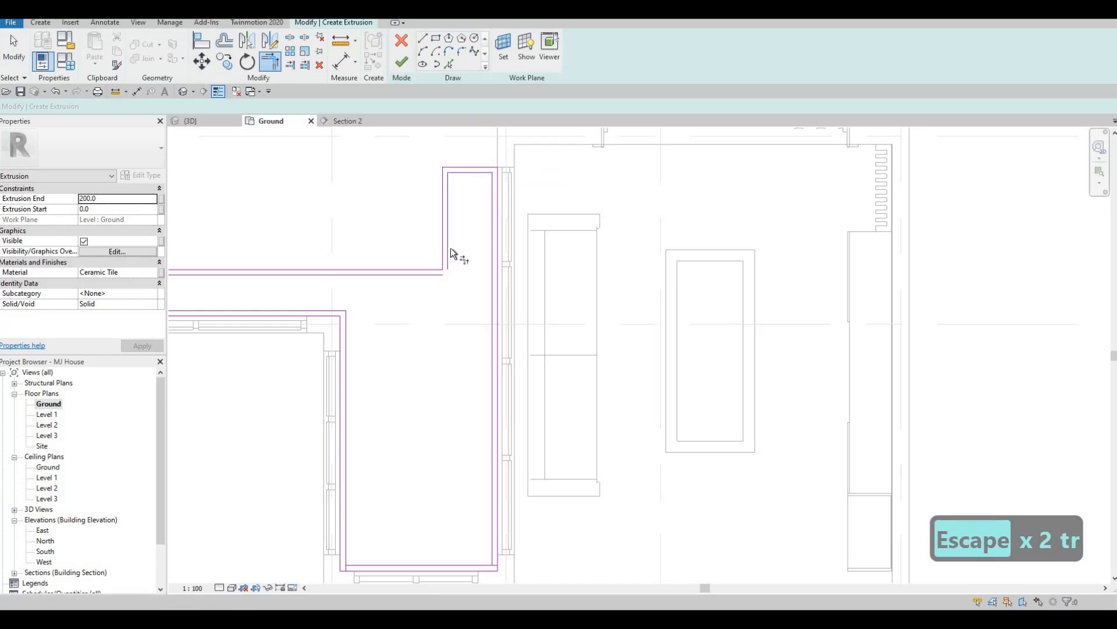
- Trim the remaining inner offset lines into corners so they form a closed loop inside the outer profile
{"action": "middle_click_drag", "start_coordinate": [308, 259], "coordinate": [504, 233]}
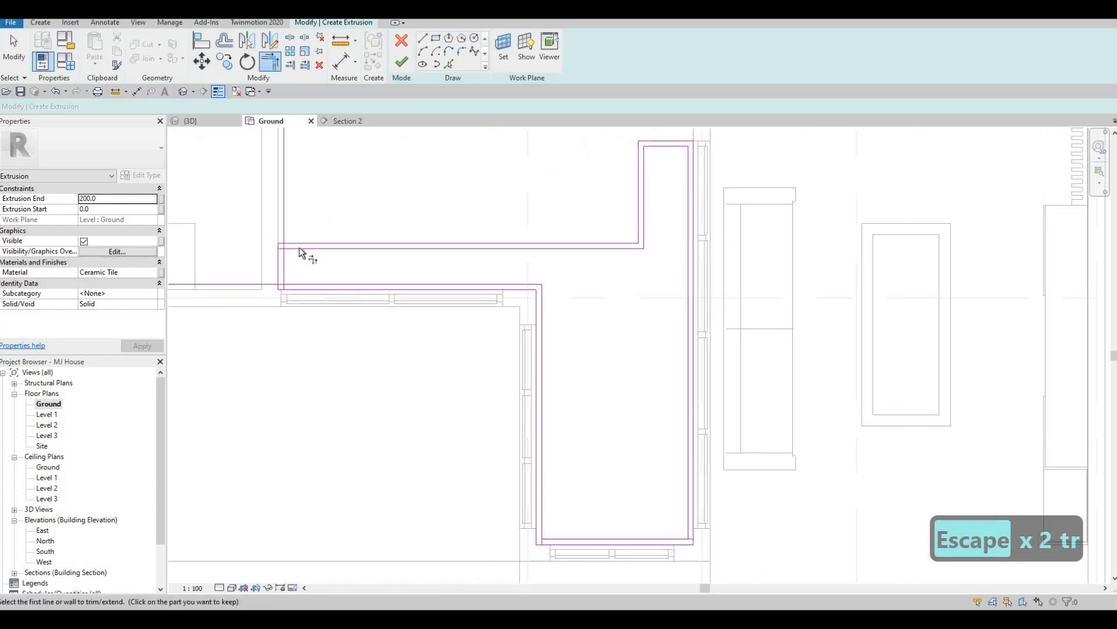
{"action": "left_click", "coordinate": [286, 249]}
{"action": "left_click", "coordinate": [286, 275]}
{"action": "left_click", "coordinate": [292, 284]}
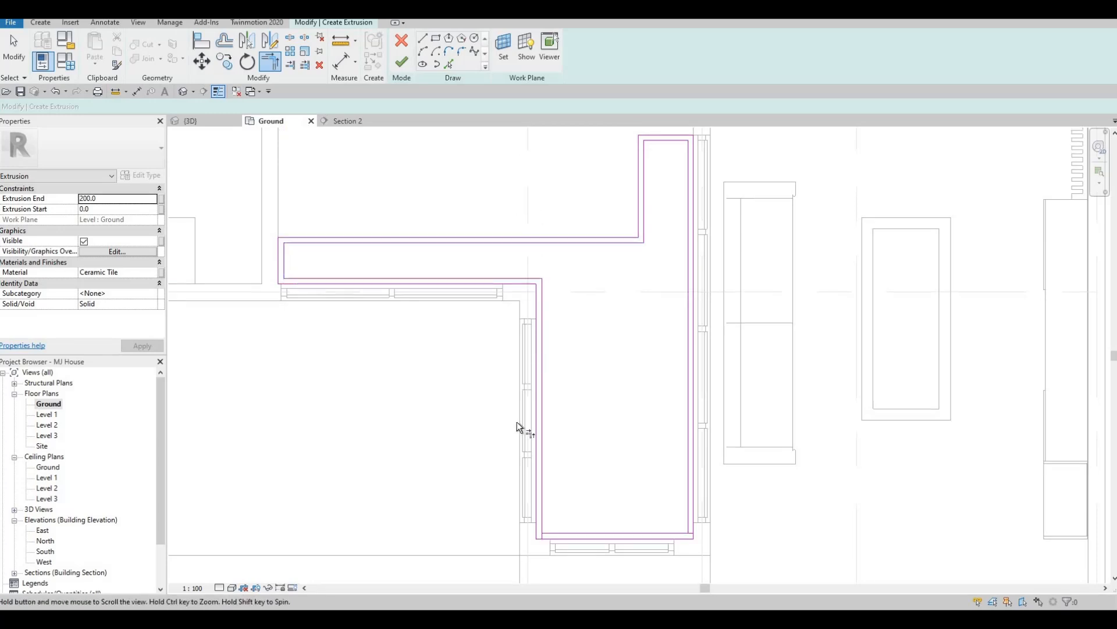
{"action": "middle_click_drag", "start_coordinate": [522, 413], "coordinate": [467, 316]}
{"action": "left_click", "coordinate": [491, 434]}
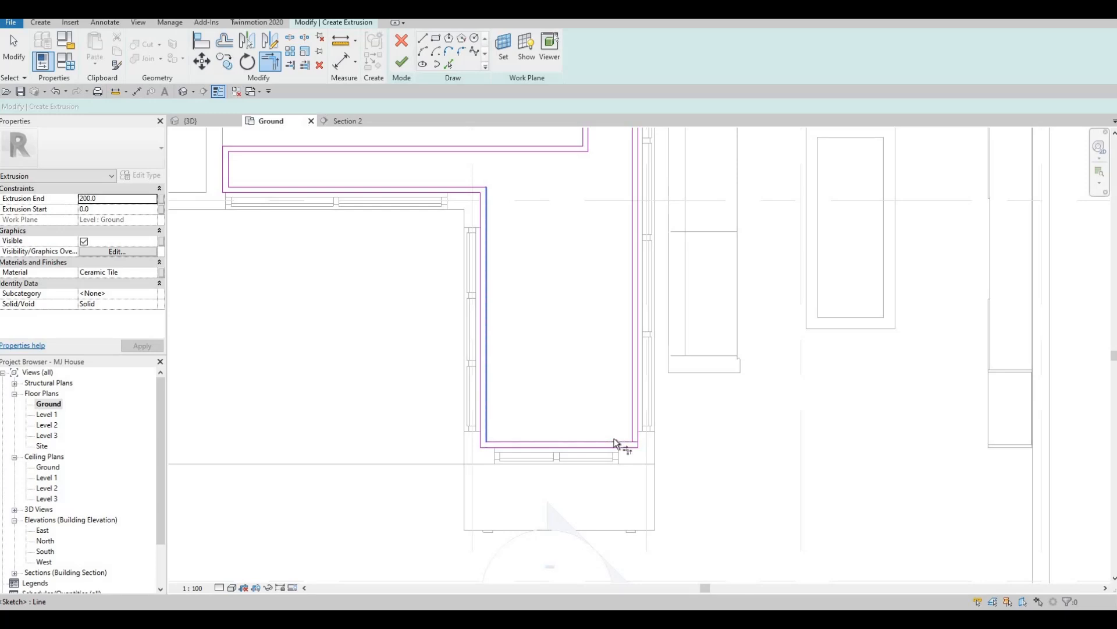
{"action": "left_click", "coordinate": [633, 411]}
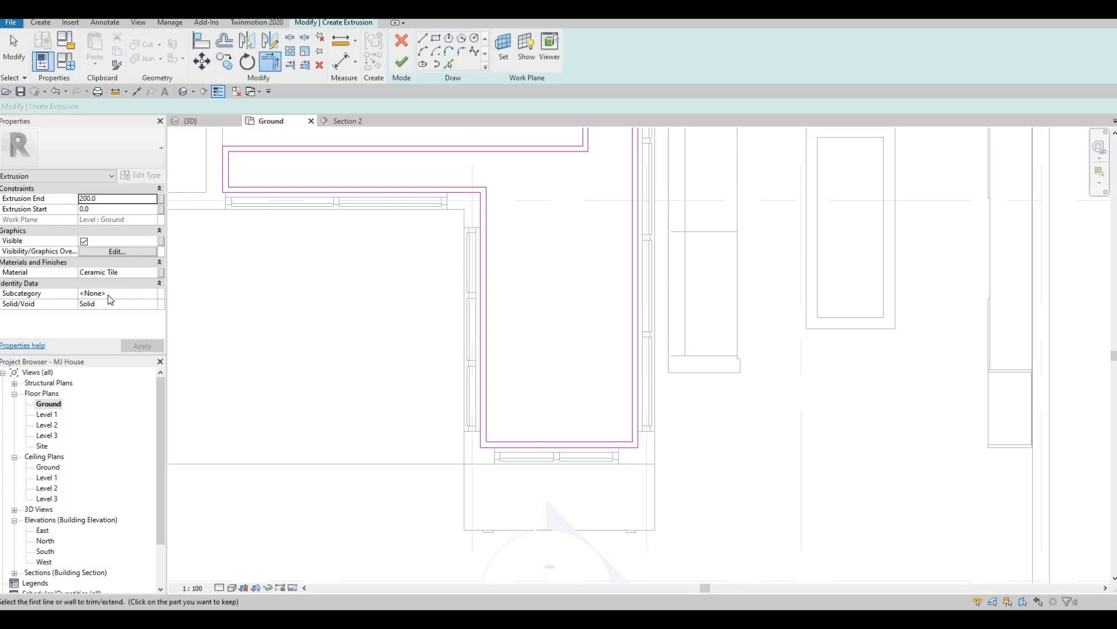
- Change the extrusion's material to Rubble from the Stone category of the AEC Materials library
{"action": "key", "text": "Escape"}
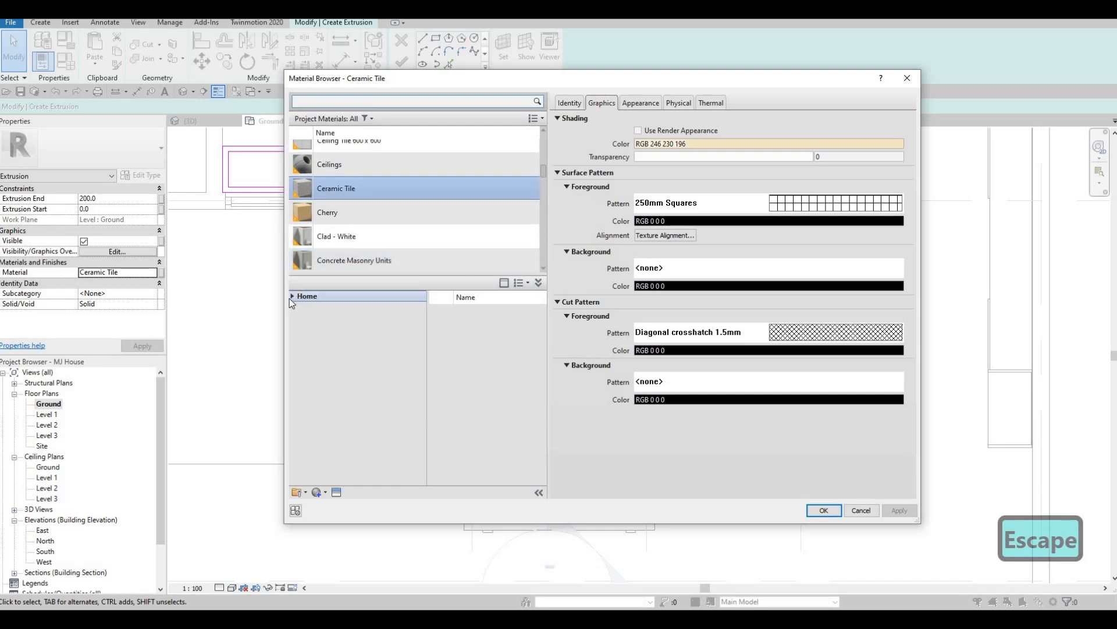
{"action": "left_click", "coordinate": [293, 297]}
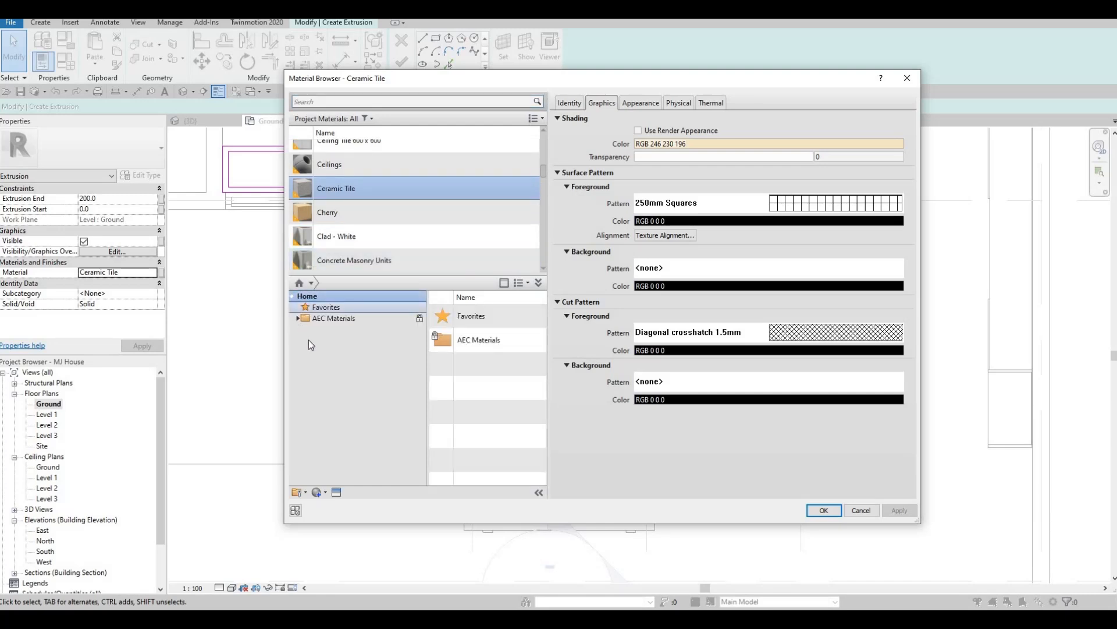
{"action": "left_click", "coordinate": [298, 319]}
{"action": "scroll", "coordinate": [329, 415], "scroll_direction": "down", "scroll_amount": 2}
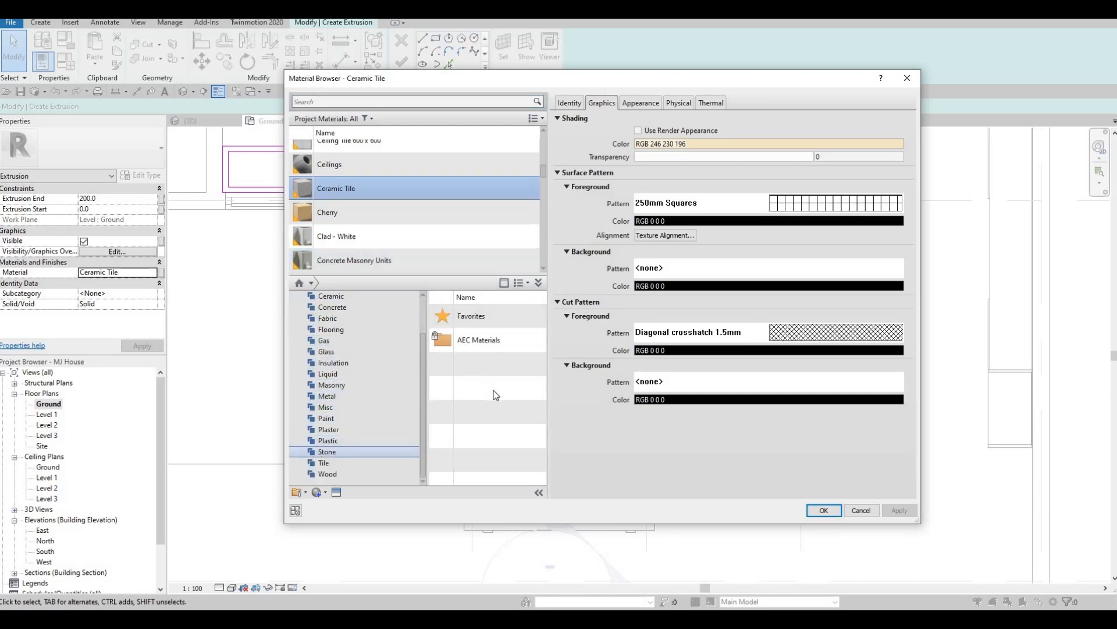
{"action": "left_click", "coordinate": [520, 436]}
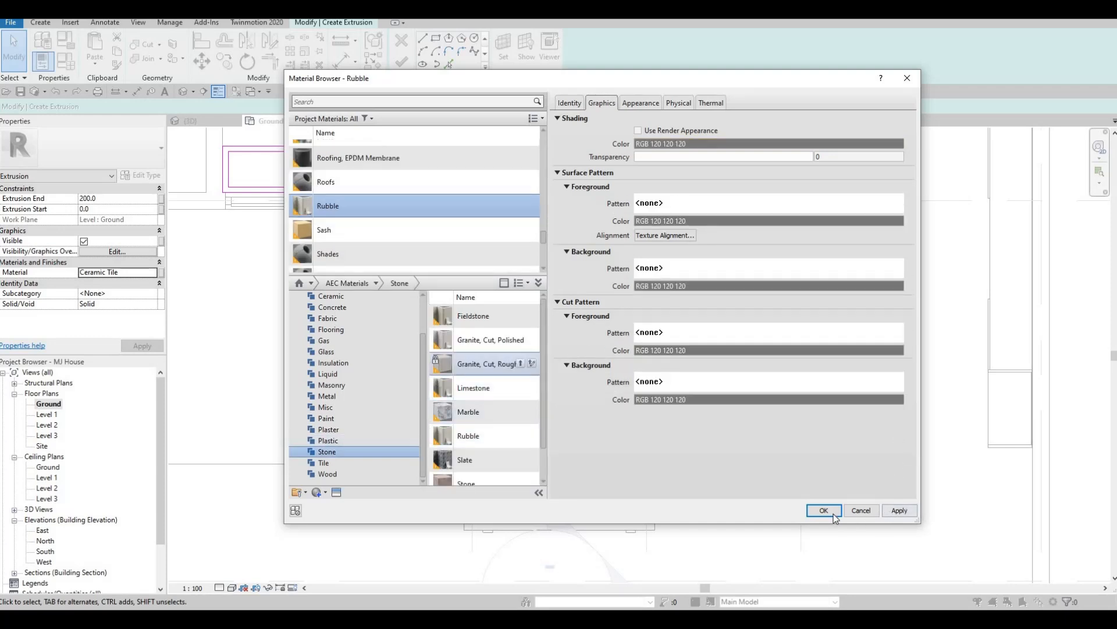
{"action": "left_click", "coordinate": [824, 510]}
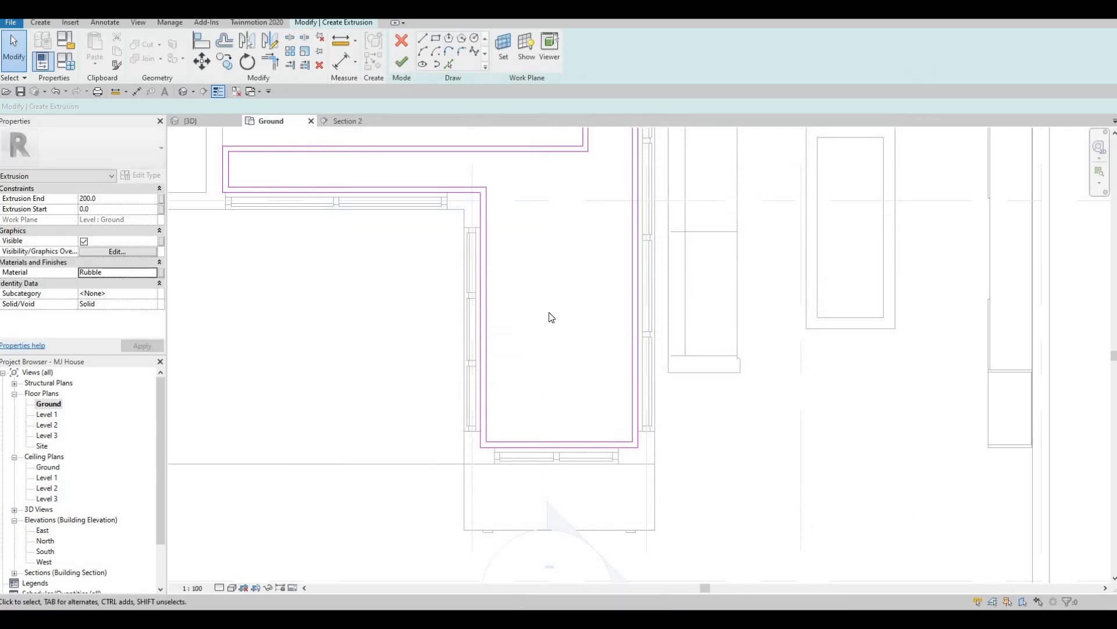
- Finish the border extrusion's sketch and raise its top face to 650 mm in the 3D view
{"action": "middle_click_drag", "start_coordinate": [518, 292], "coordinate": [515, 368]}
{"action": "left_click", "coordinate": [404, 66]}
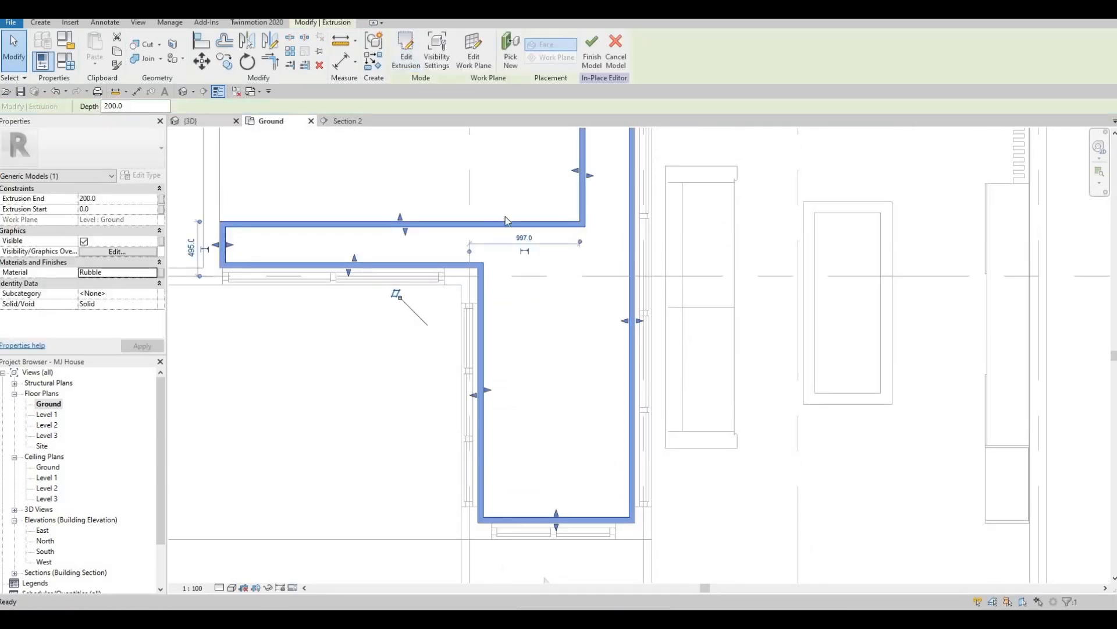
{"action": "key", "text": "ctrl+Tab"}
{"action": "middle_click_drag", "start_coordinate": [398, 167], "coordinate": [556, 236], "text": "shift"}
{"action": "left_click_drag", "start_coordinate": [620, 264], "coordinate": [612, 227]}
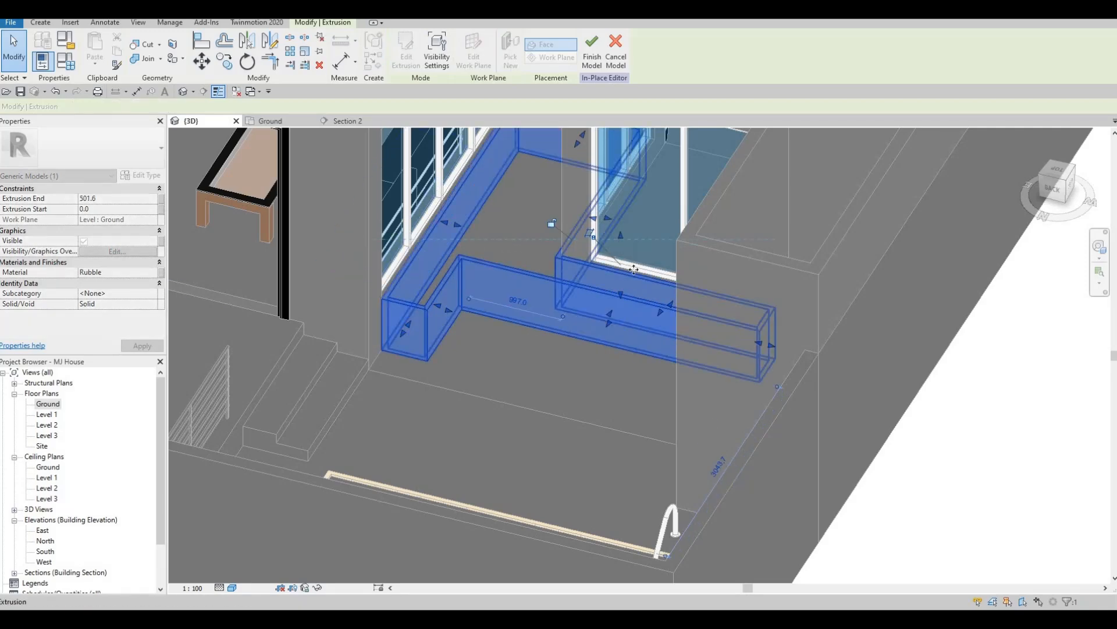
{"action": "scroll", "coordinate": [615, 274], "scroll_direction": "up", "scroll_amount": 5}
{"action": "scroll", "coordinate": [615, 276], "scroll_direction": "up", "scroll_amount": 3}
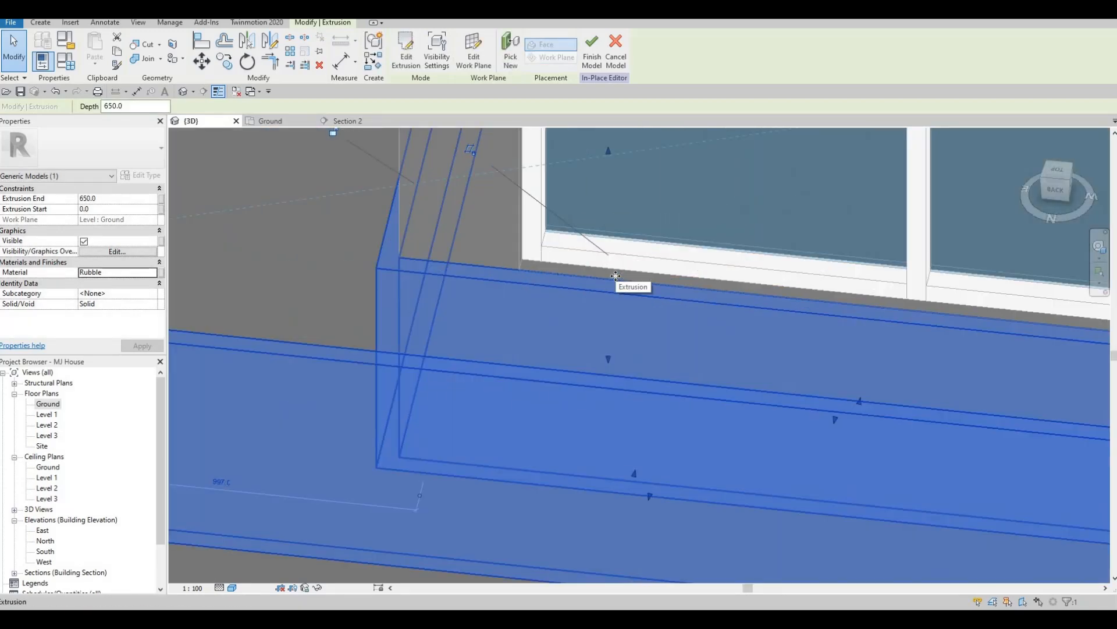
- Examine the raised border's height against the courtyard's window sills from several angles in 3D
{"action": "scroll", "coordinate": [687, 286], "scroll_direction": "down", "scroll_amount": 4}
{"action": "middle_click_drag", "start_coordinate": [451, 198], "coordinate": [524, 233], "text": "shift"}
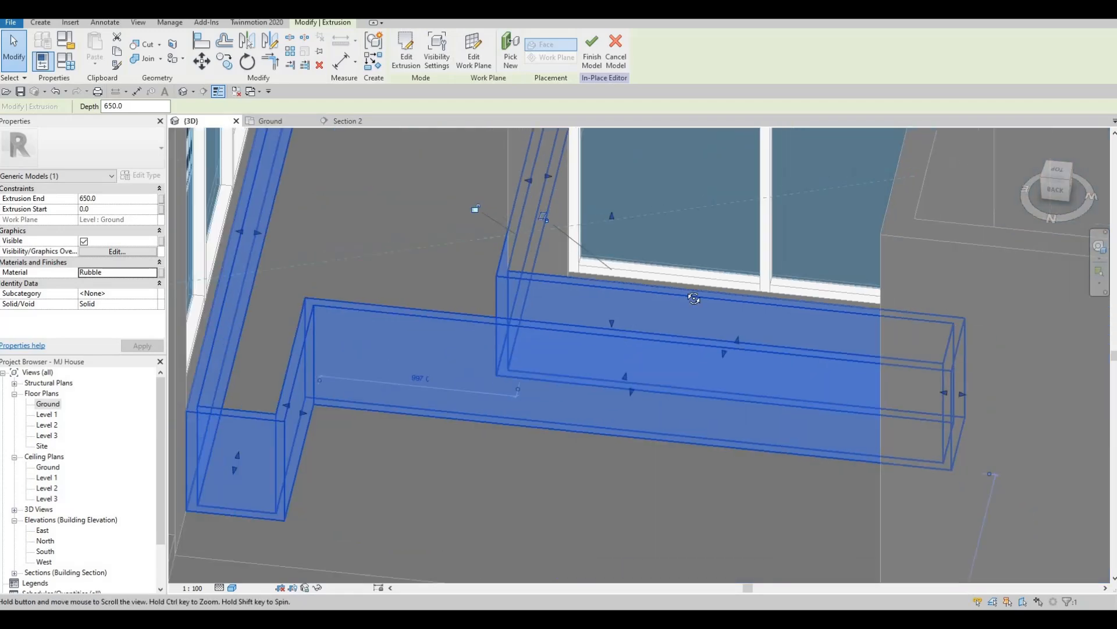
{"action": "scroll", "coordinate": [606, 305], "scroll_direction": "up", "scroll_amount": 5}
{"action": "scroll", "coordinate": [595, 318], "scroll_direction": "down", "scroll_amount": 4}
{"action": "middle_click_drag", "start_coordinate": [523, 192], "coordinate": [499, 223], "text": "shift"}
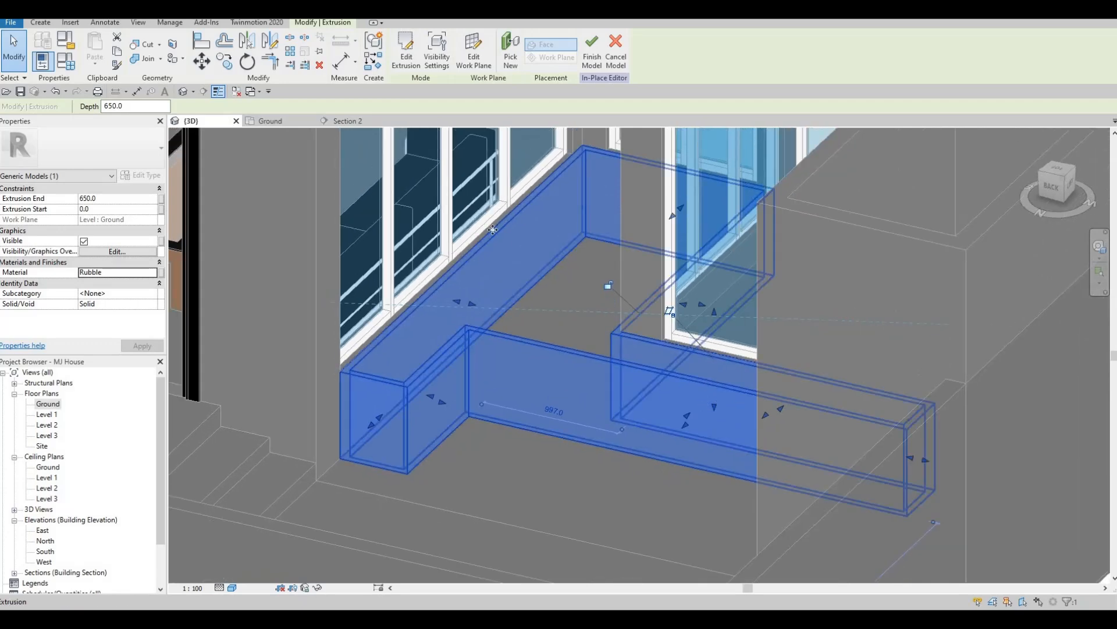
{"action": "scroll", "coordinate": [492, 295], "scroll_direction": "down", "scroll_amount": 3}
{"action": "middle_click_drag", "start_coordinate": [491, 295], "coordinate": [591, 339], "text": "shift"}
{"action": "scroll", "coordinate": [640, 362], "scroll_direction": "up", "scroll_amount": 3}
{"action": "scroll", "coordinate": [640, 361], "scroll_direction": "up", "scroll_amount": 5}
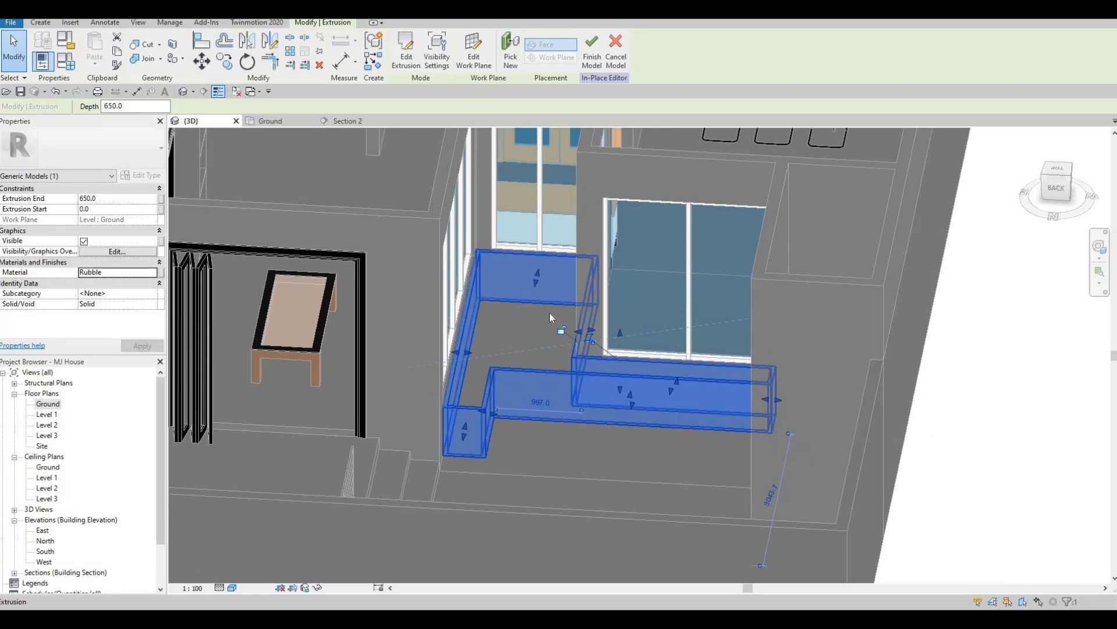
{"action": "middle_click_drag", "start_coordinate": [697, 401], "coordinate": [838, 393], "text": "shift"}
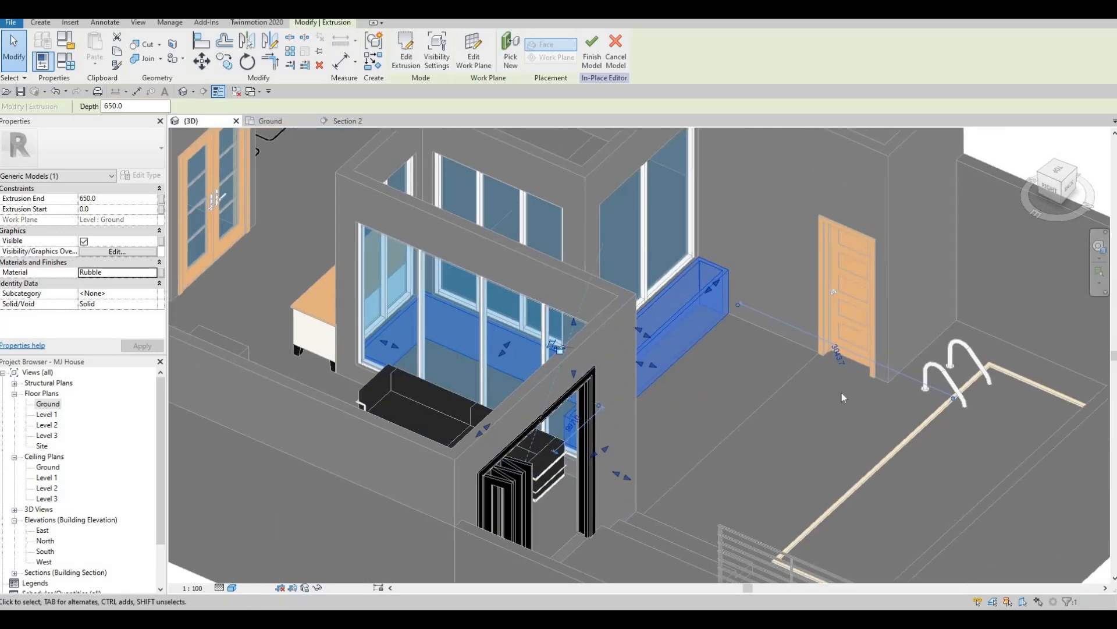
{"action": "middle_click_drag", "start_coordinate": [656, 443], "coordinate": [524, 378], "text": "shift"}
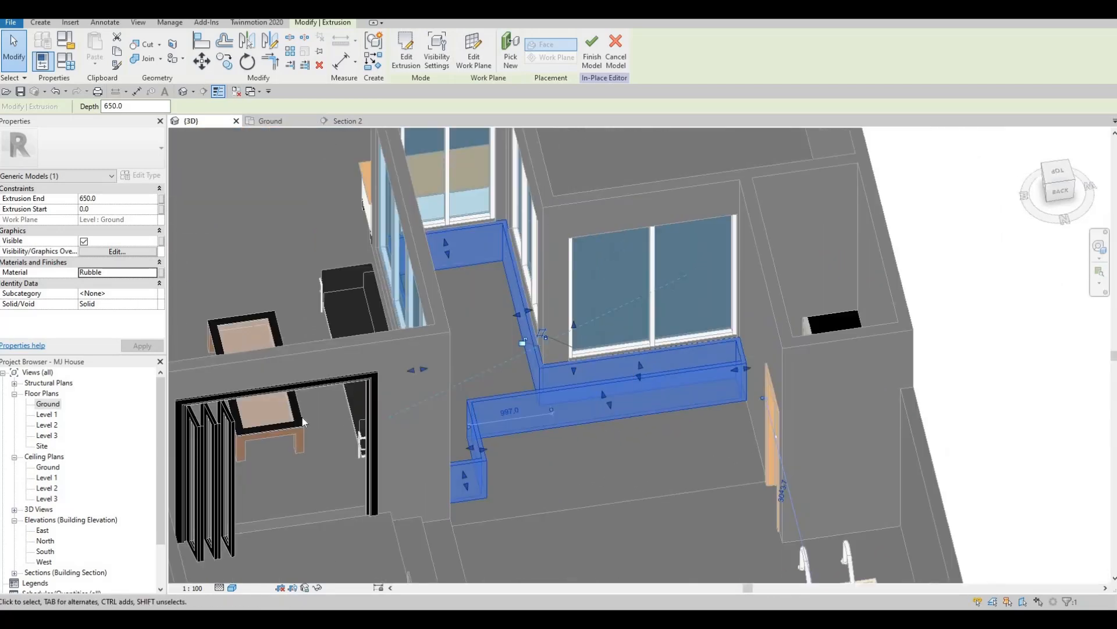
- Return to the Ground floor plan at the courtyard border and clear the selection
{"action": "double_click", "coordinate": [44, 405]}
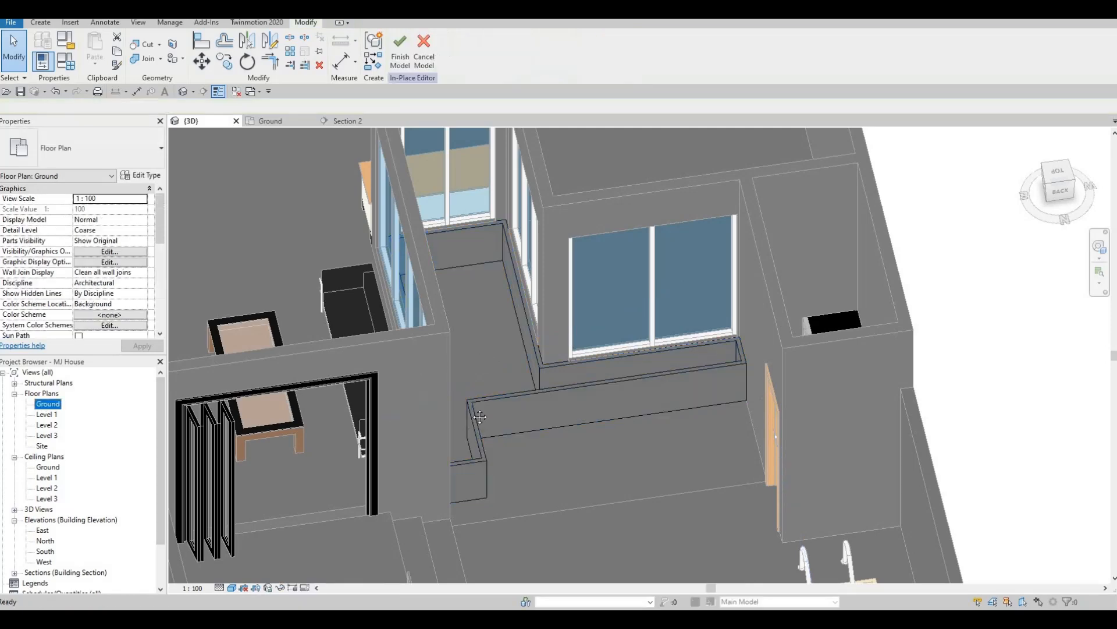
{"action": "scroll", "coordinate": [562, 476], "scroll_direction": "down", "scroll_amount": 2}
{"action": "middle_click_drag", "start_coordinate": [544, 483], "coordinate": [544, 469]}
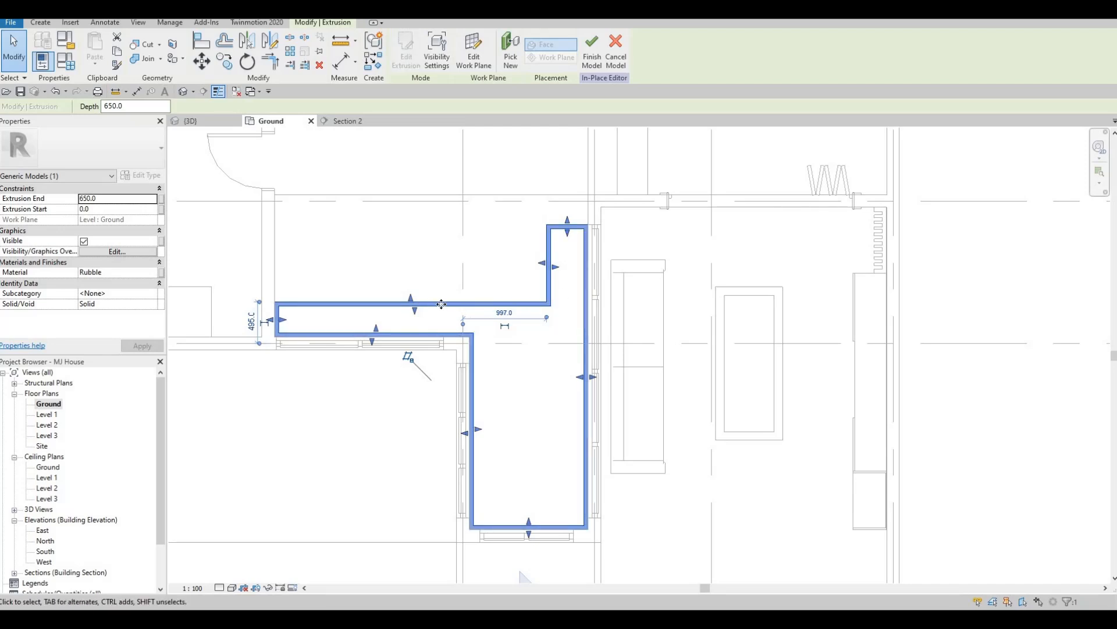
{"action": "middle_click_drag", "start_coordinate": [345, 324], "coordinate": [347, 366]}
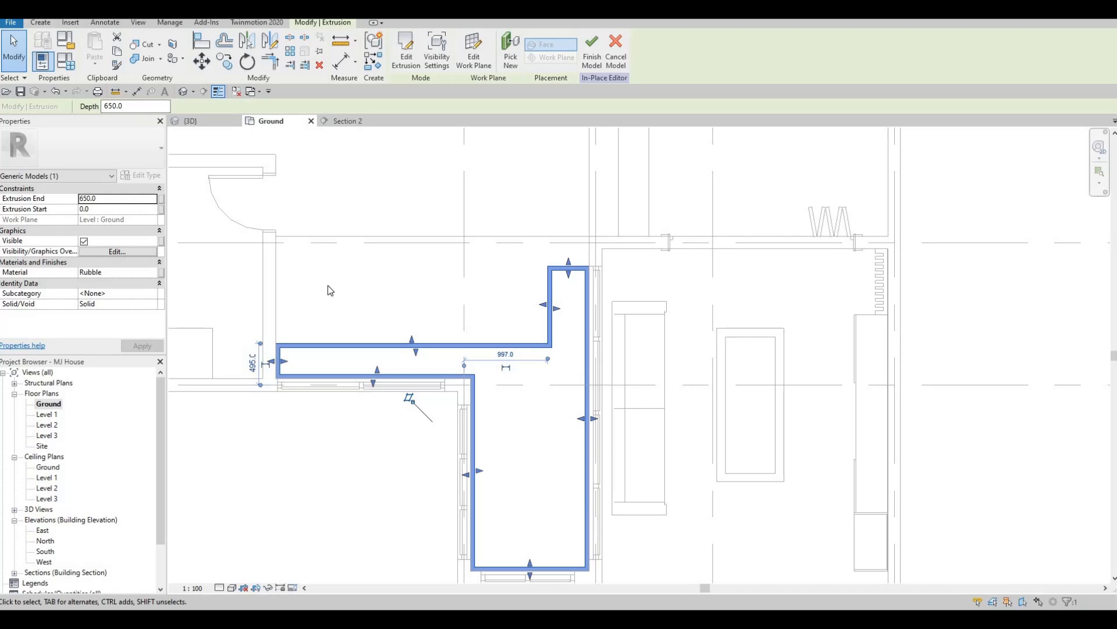
{"action": "key", "text": "Escape"}
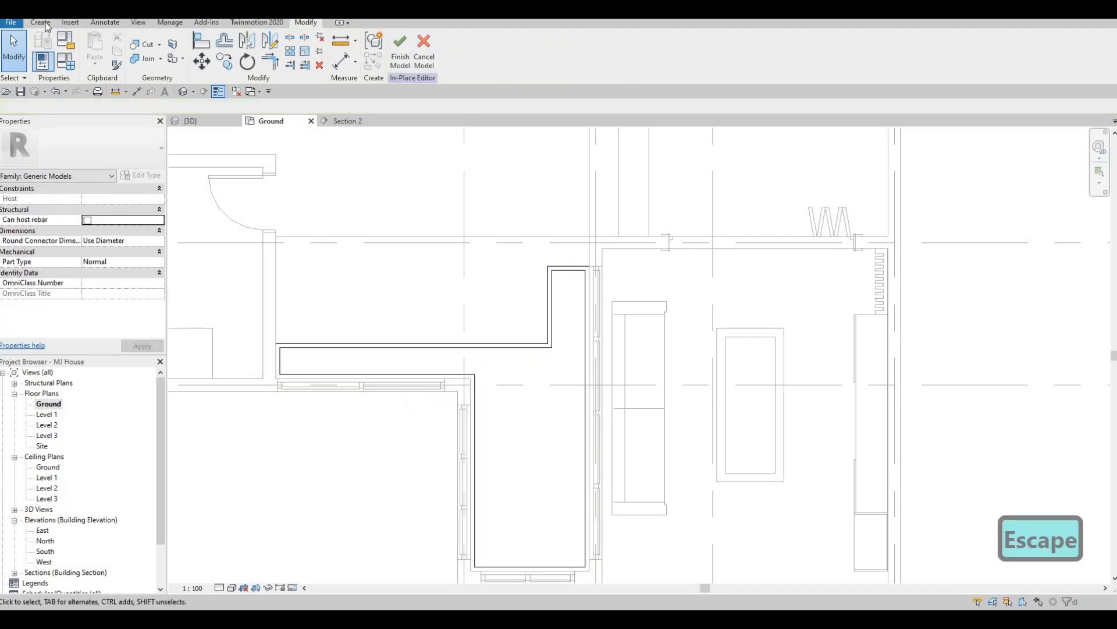
- Start another extrusion and use Pick Lines to trace the border's inner edges, except the vertical arm's bottom one
{"action": "left_click", "coordinate": [40, 22]}
{"action": "left_click", "coordinate": [98, 58]}
{"action": "left_click", "coordinate": [450, 65]}
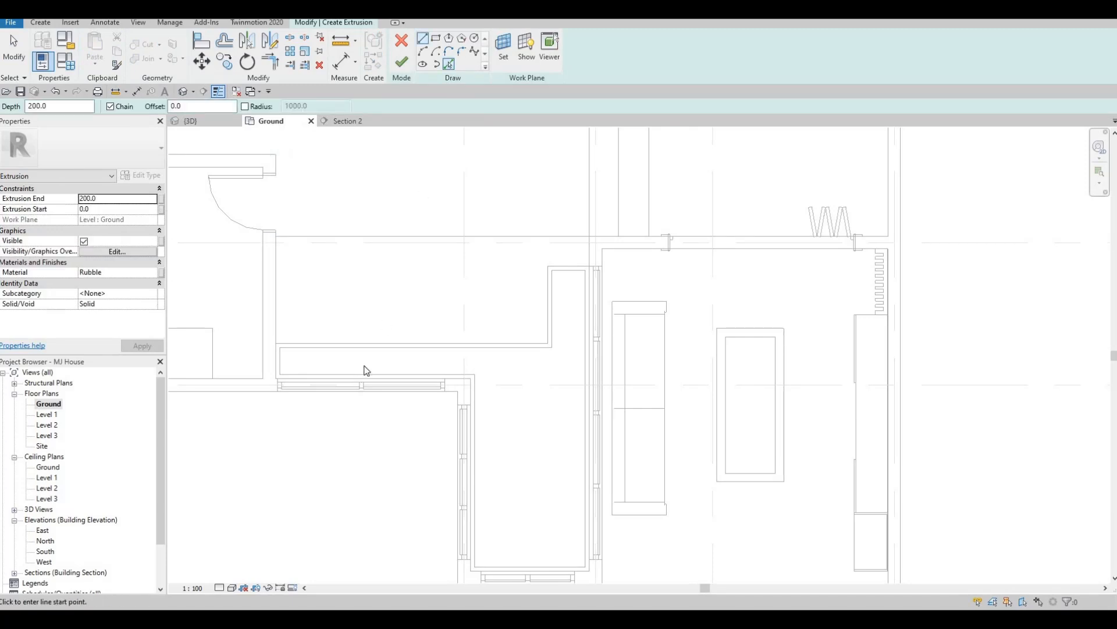
{"action": "left_click", "coordinate": [294, 366]}
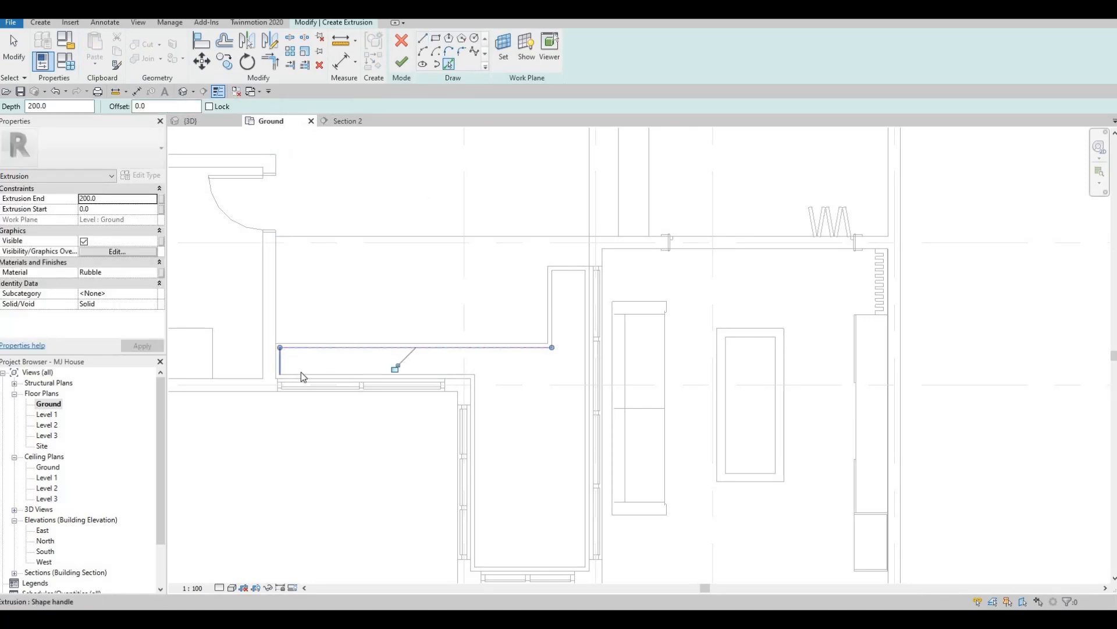
{"action": "left_click", "coordinate": [472, 390]}
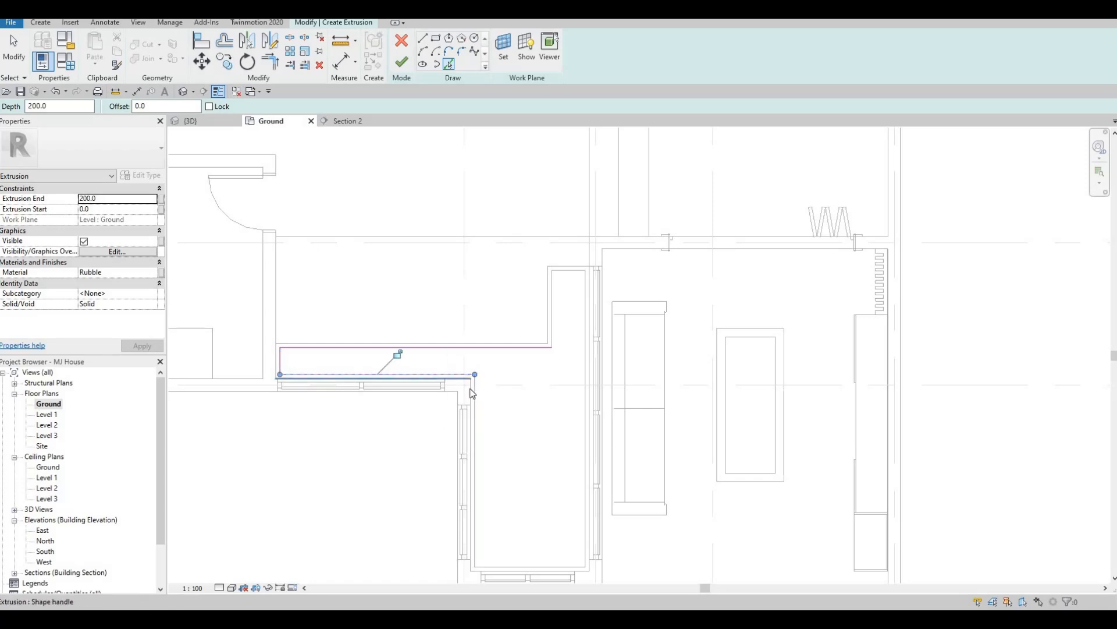
{"action": "left_click", "coordinate": [473, 396]}
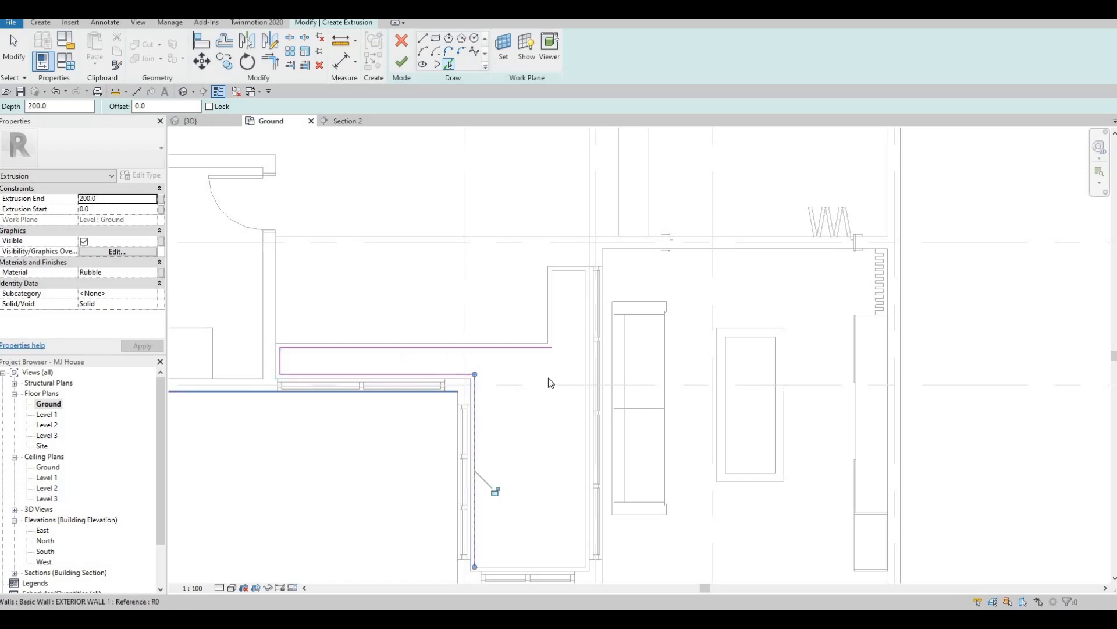
{"action": "left_click", "coordinate": [554, 294]}
{"action": "left_click", "coordinate": [573, 272]}
{"action": "left_click", "coordinate": [584, 290]}
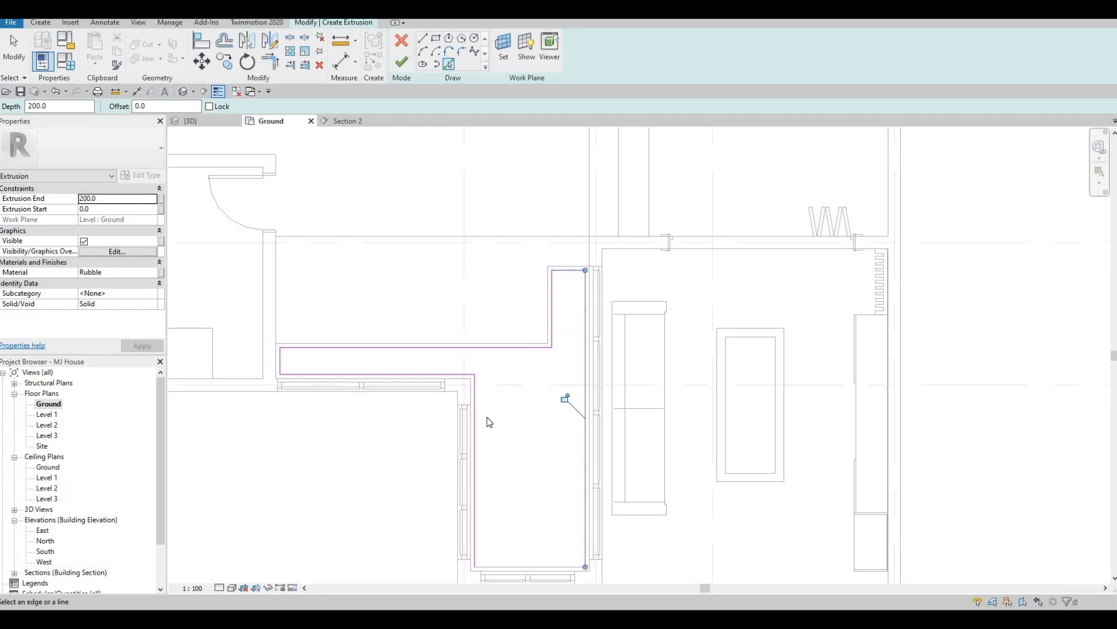
- Pick the border's bottom inner edge and delete the stray sketch line on its bottom outer edge
{"action": "middle_click_drag", "start_coordinate": [511, 565], "coordinate": [488, 437]}
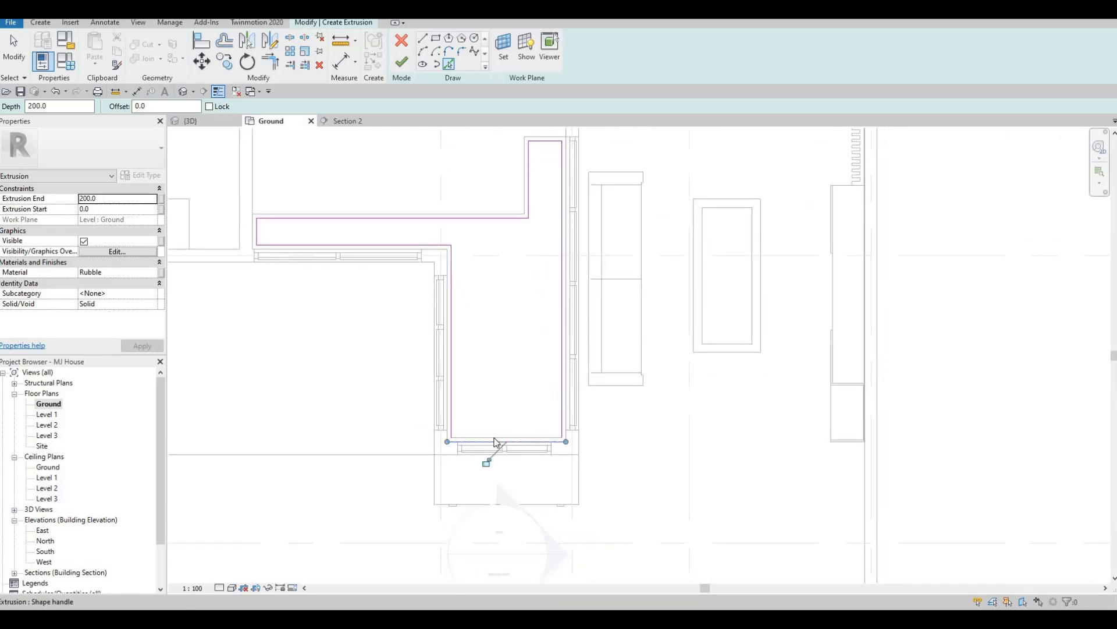
{"action": "key", "text": "Escape"}
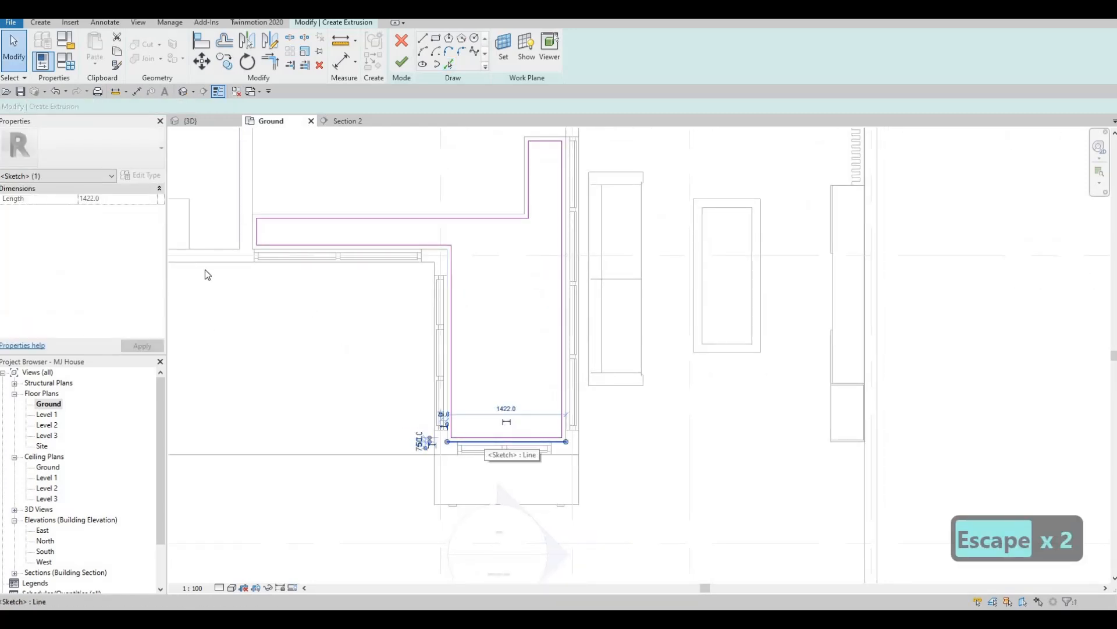
{"action": "key", "text": "Delete"}
{"action": "key", "text": "Escape"}
- Assign the Earth material to the inner extrusion sketched inside the courtyard border and finish the extrusion
{"action": "left_click", "coordinate": [146, 273]}
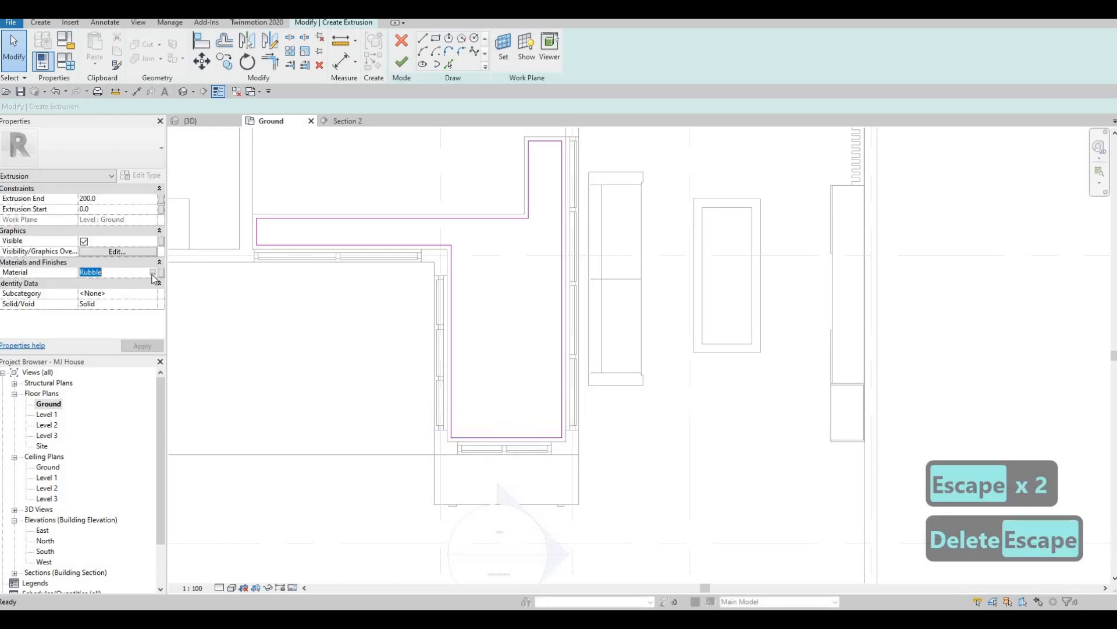
{"action": "left_click", "coordinate": [153, 273]}
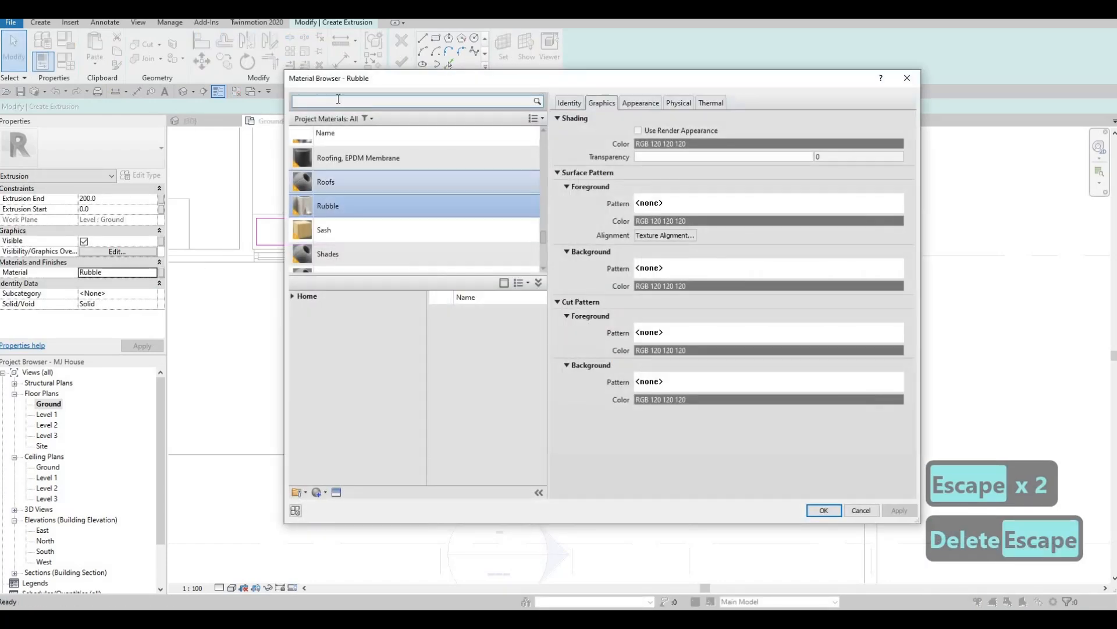
{"action": "type", "text": "ear"}
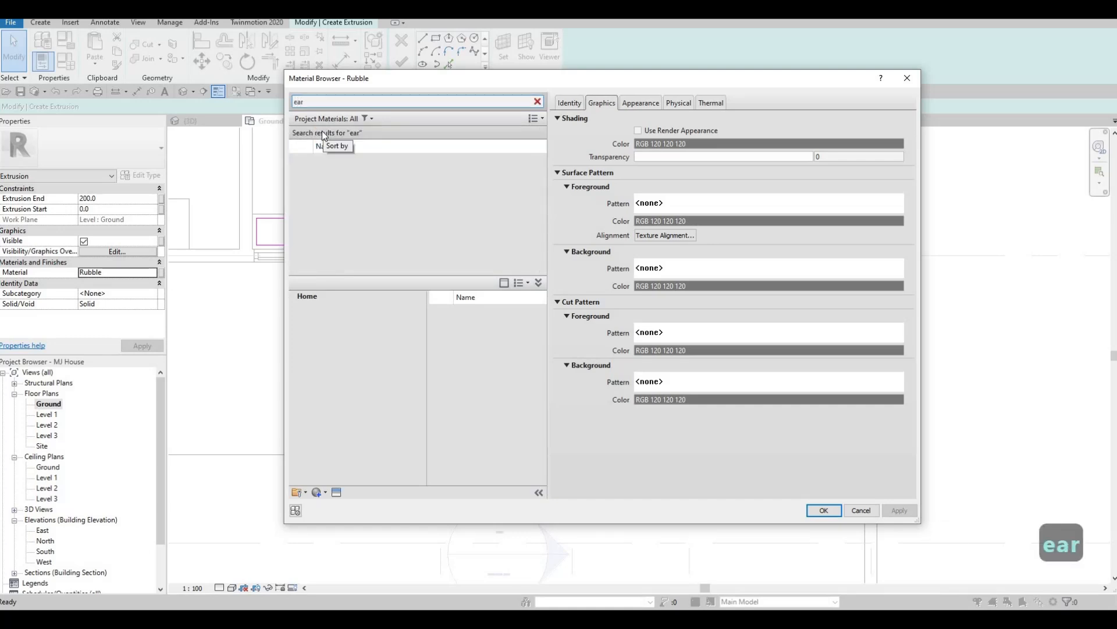
{"action": "left_click", "coordinate": [470, 241]}
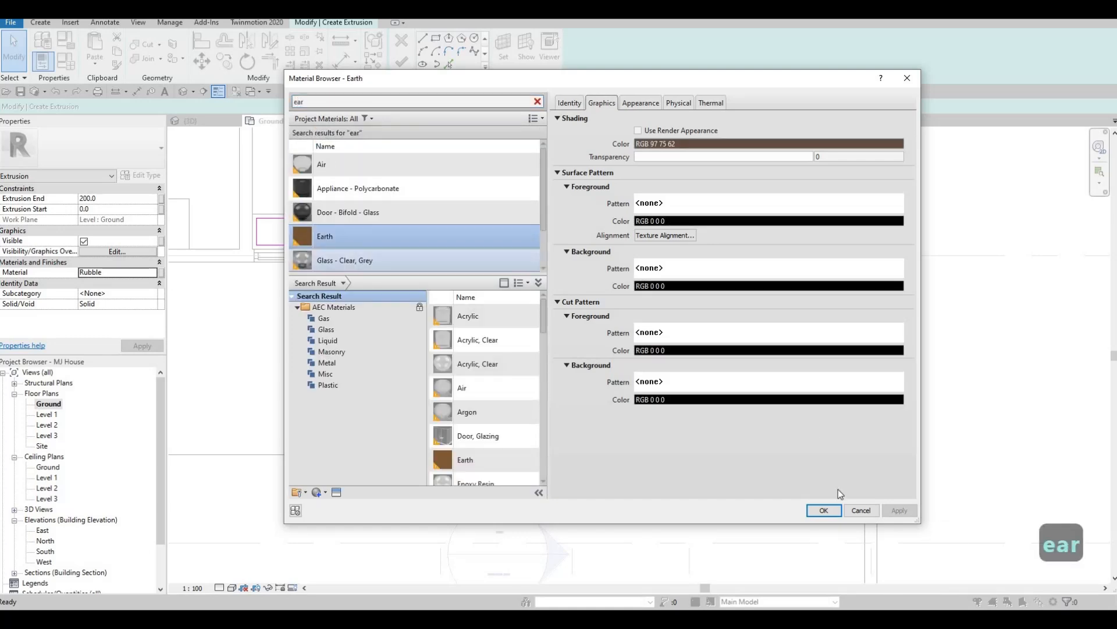
{"action": "key", "text": "Return"}
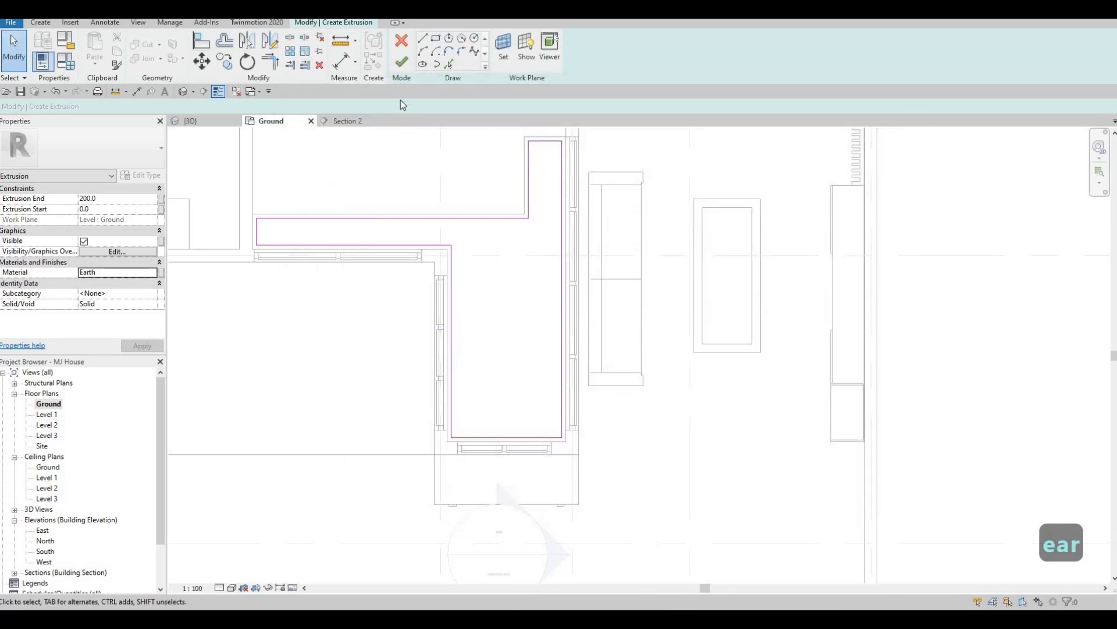
{"action": "left_click", "coordinate": [398, 65]}
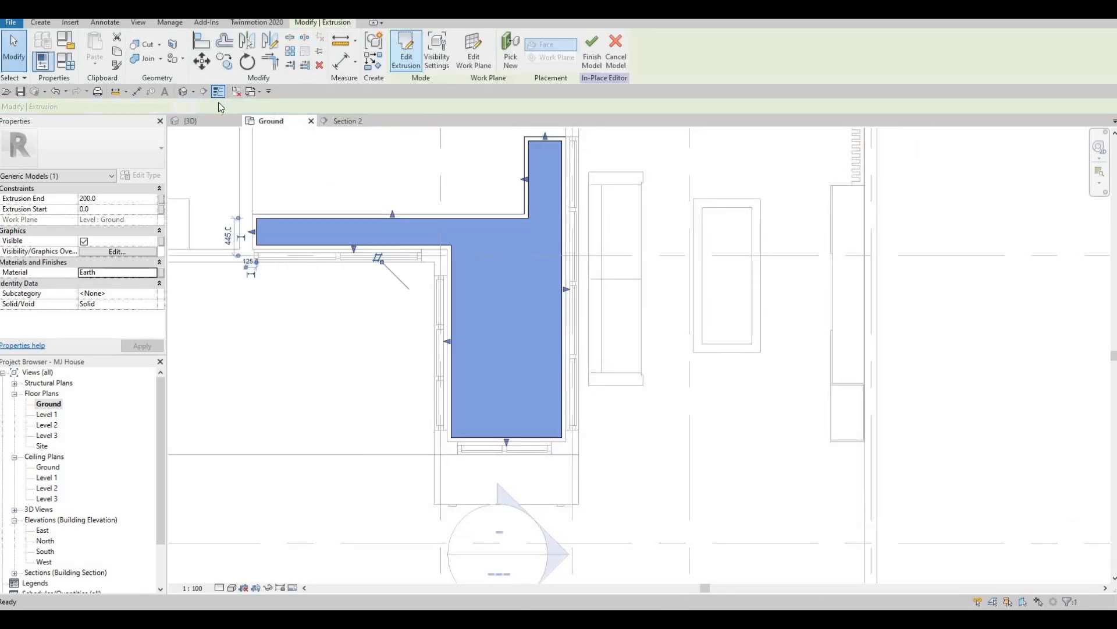
- In the 3D view, stretch the Earth extrusion upward to a depth of about 609.5 and clear the selection
{"action": "left_click", "coordinate": [204, 121]}
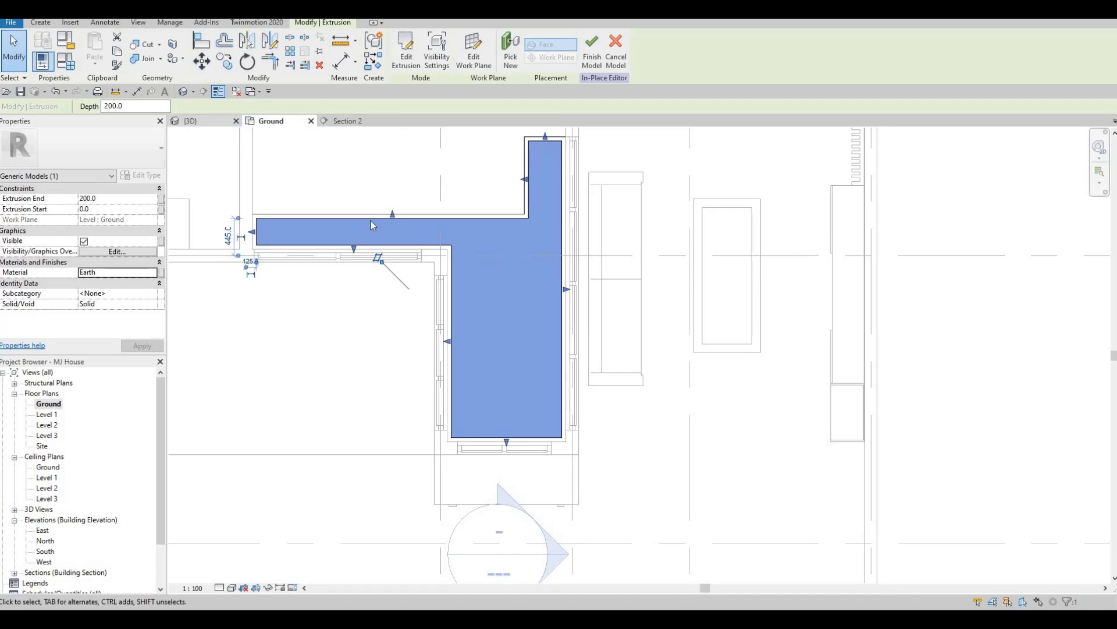
{"action": "middle_click_drag", "start_coordinate": [649, 349], "coordinate": [576, 352], "text": "shift"}
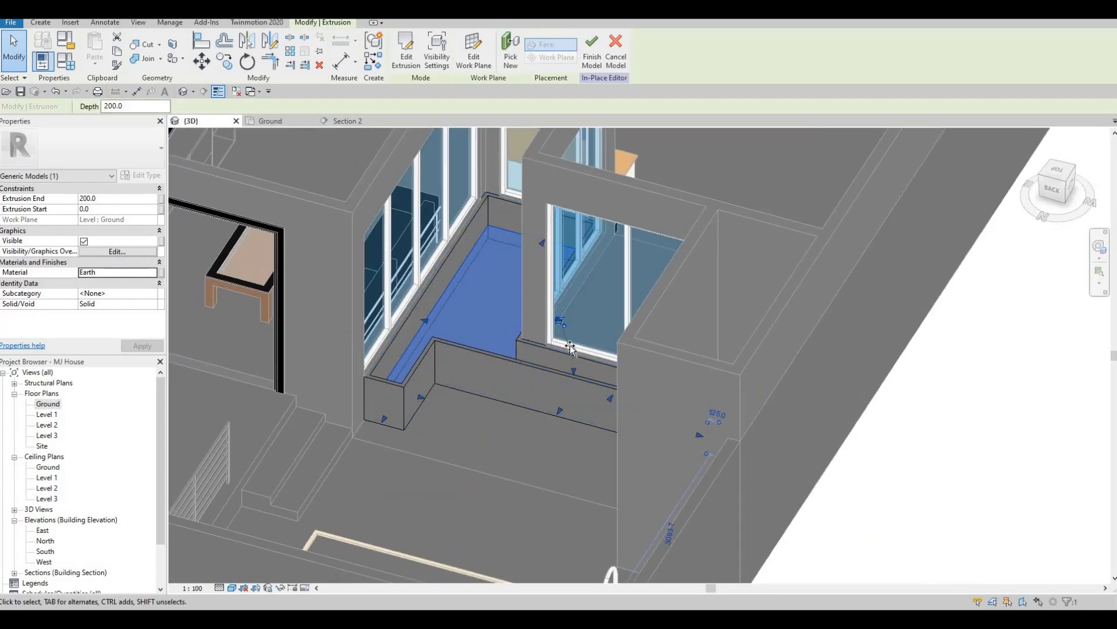
{"action": "left_click_drag", "start_coordinate": [568, 329], "coordinate": [492, 333]}
{"action": "scroll", "coordinate": [580, 322], "scroll_direction": "up", "scroll_amount": 5}
{"action": "scroll", "coordinate": [342, 387], "scroll_direction": "down", "scroll_amount": 1}
{"action": "middle_click_drag", "start_coordinate": [343, 387], "coordinate": [461, 382]}
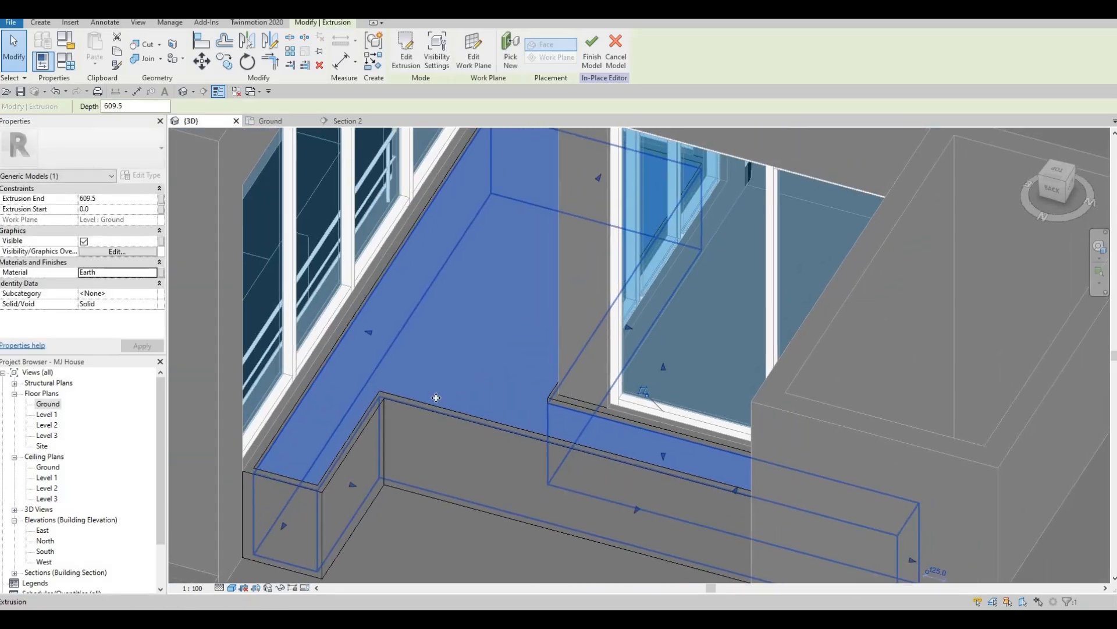
{"action": "key", "text": "Escape"}
{"action": "key", "text": "Escape"}
{"action": "key", "text": "Escape"}
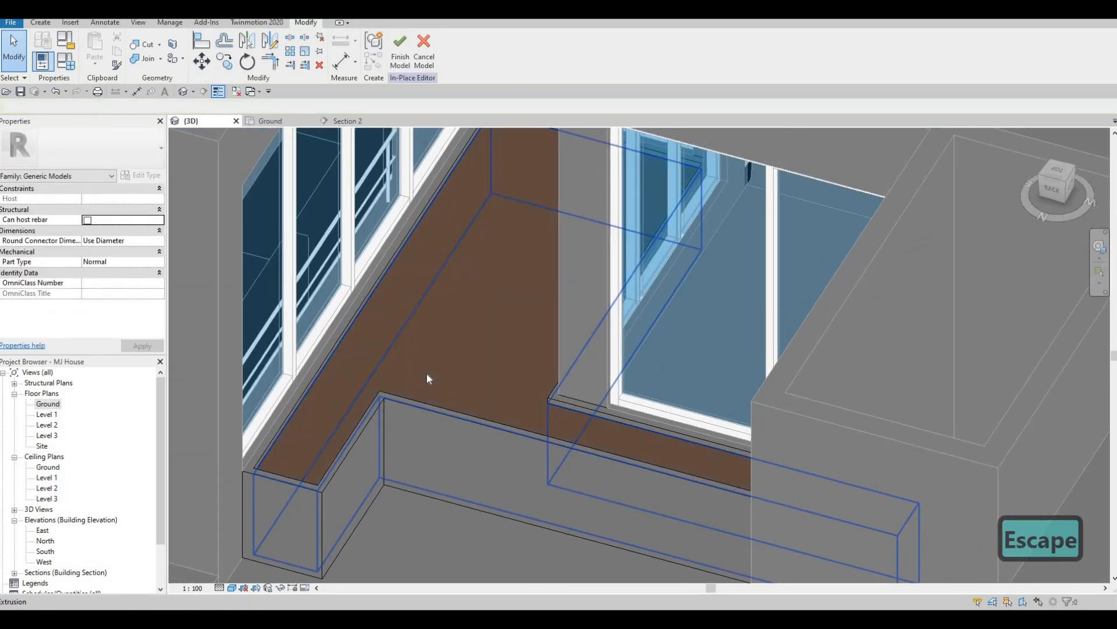
- Check the Earth fill inside the border from several angles and finish the in-place model
{"action": "middle_click_drag", "start_coordinate": [414, 332], "coordinate": [551, 289], "text": "shift"}
{"action": "scroll", "coordinate": [545, 328], "scroll_direction": "down", "scroll_amount": 3}
{"action": "middle_click_drag", "start_coordinate": [544, 328], "coordinate": [556, 437], "text": "shift"}
{"action": "scroll", "coordinate": [839, 332], "scroll_direction": "down", "scroll_amount": 3}
{"action": "middle_click_drag", "start_coordinate": [588, 349], "coordinate": [381, 295], "text": "shift"}
{"action": "left_click", "coordinate": [400, 47]}
{"action": "scroll", "coordinate": [484, 281], "scroll_direction": "down", "scroll_amount": 3}
{"action": "middle_click_drag", "start_coordinate": [484, 280], "coordinate": [669, 280], "text": "shift"}
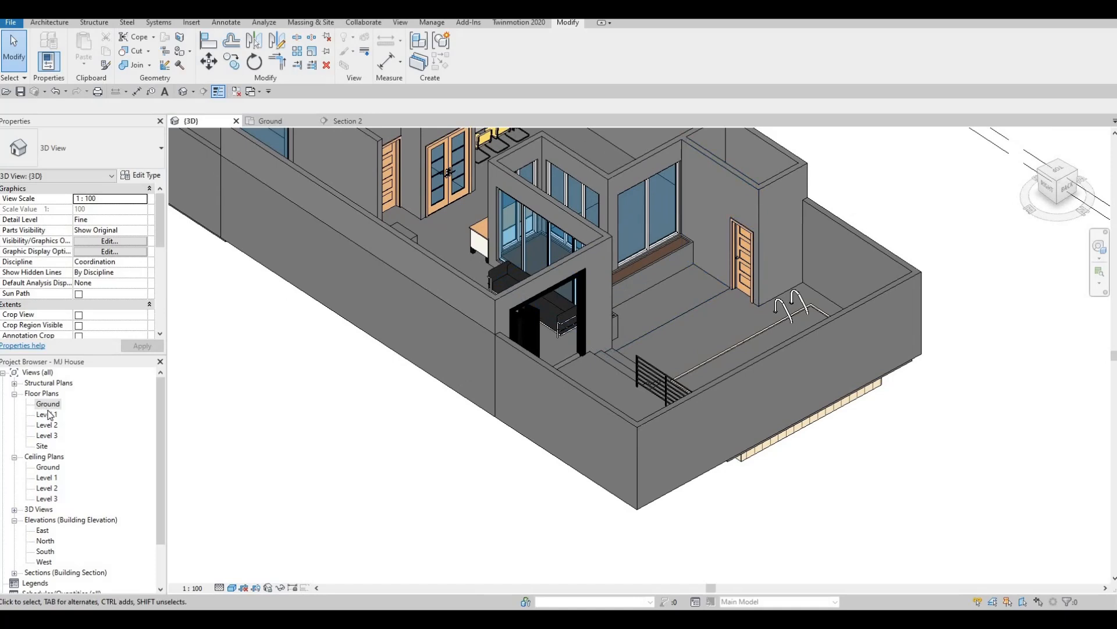
- Open the Level 2 floor plan and look over the area around the courtyard
{"action": "left_click", "coordinate": [49, 405]}
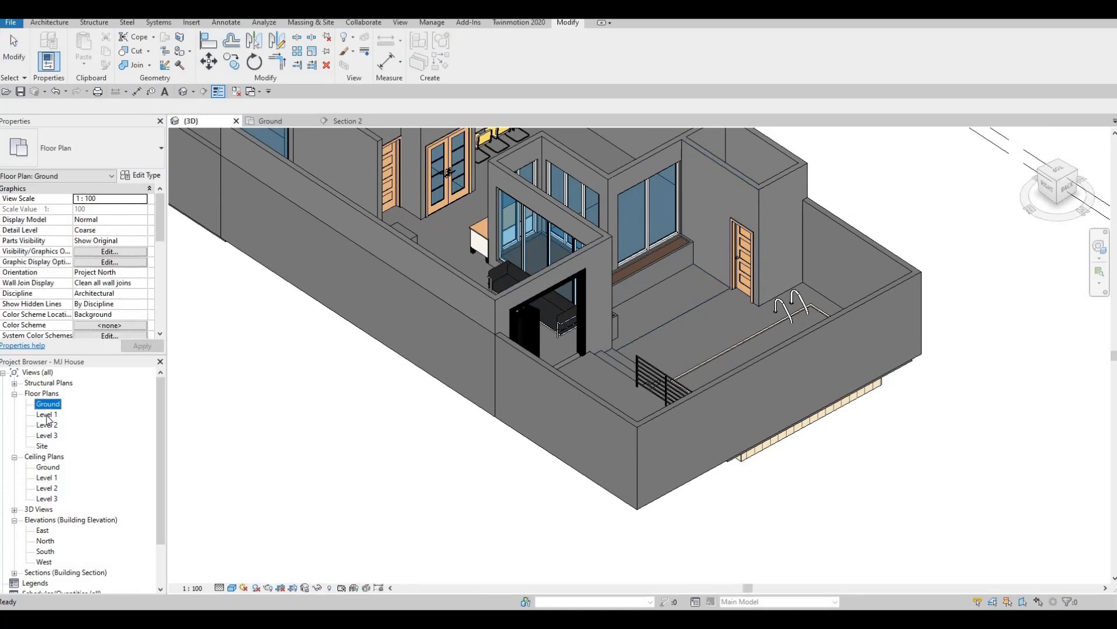
{"action": "double_click", "coordinate": [47, 424]}
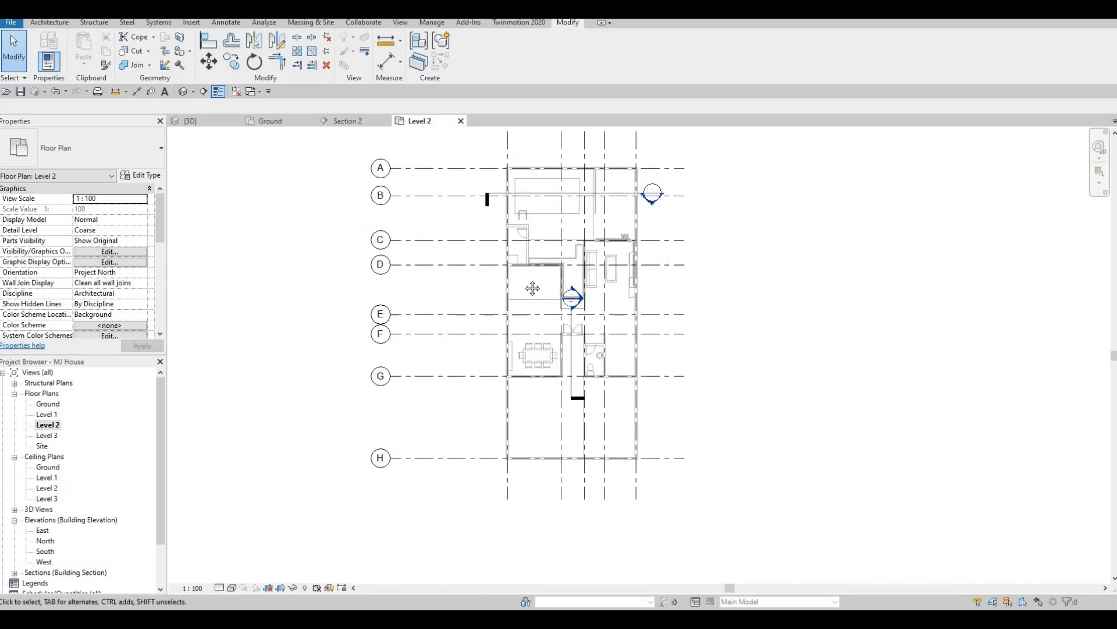
{"action": "middle_click_drag", "start_coordinate": [530, 215], "coordinate": [508, 252]}
{"action": "scroll", "coordinate": [509, 252], "scroll_direction": "up", "scroll_amount": 2}
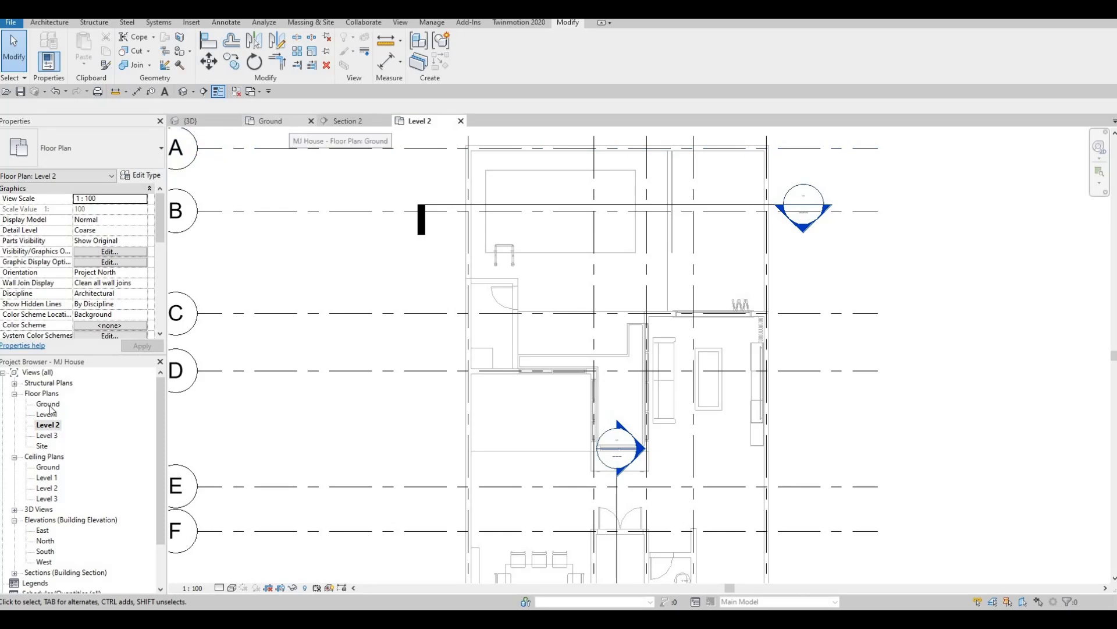
- Open the Level 1 floor plan and start a Roof by Footprint with Defines slope turned off
{"action": "double_click", "coordinate": [41, 415]}
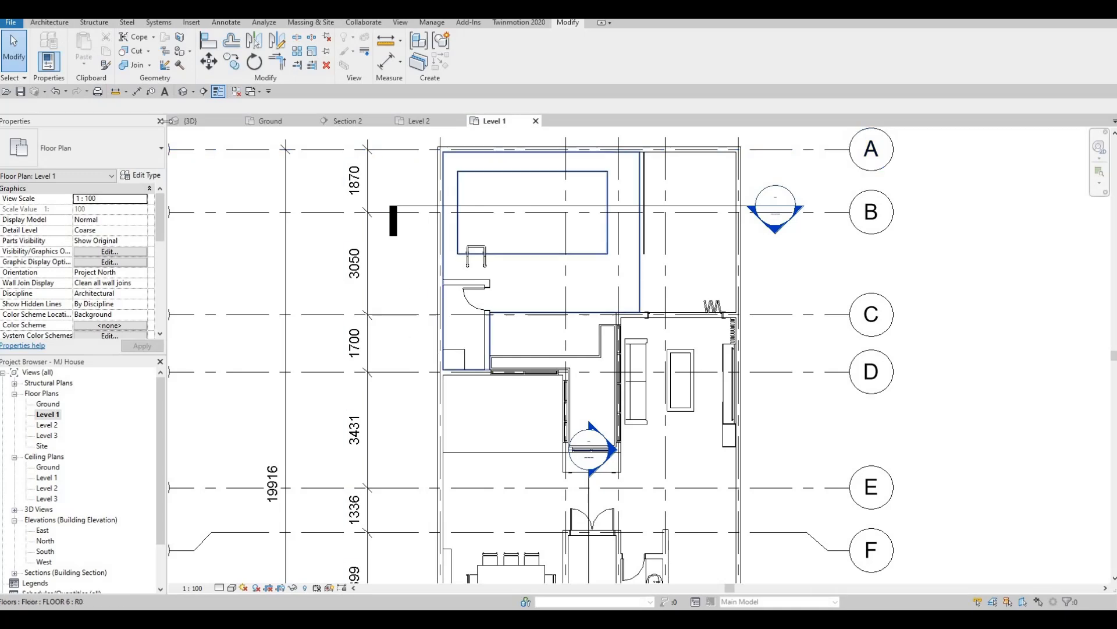
{"action": "left_click", "coordinate": [50, 22]}
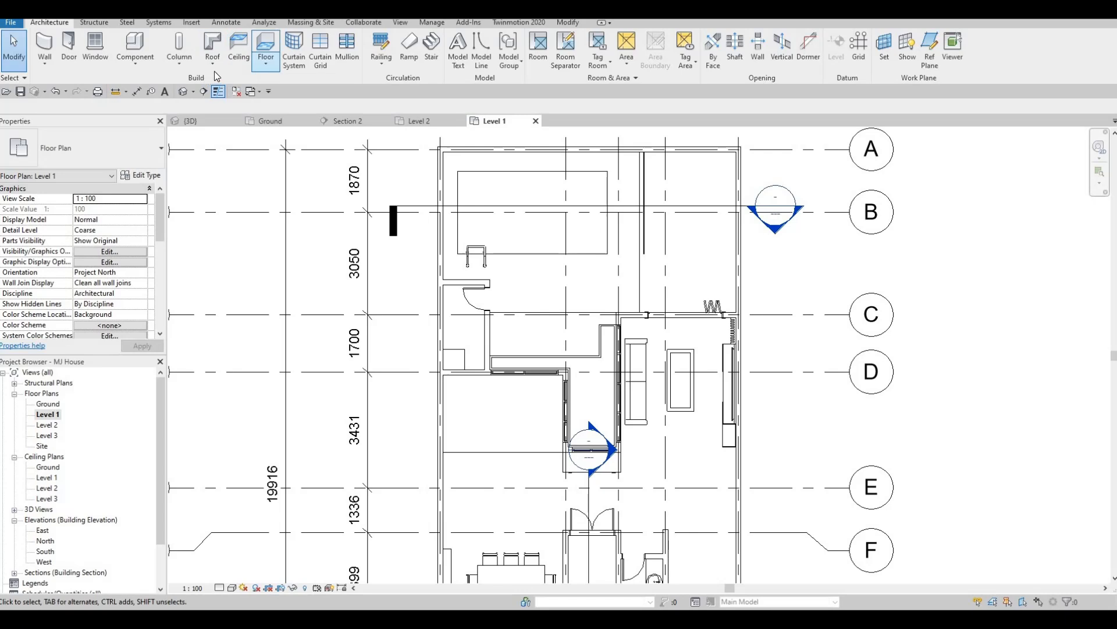
{"action": "left_click", "coordinate": [218, 56]}
{"action": "left_click", "coordinate": [233, 88]}
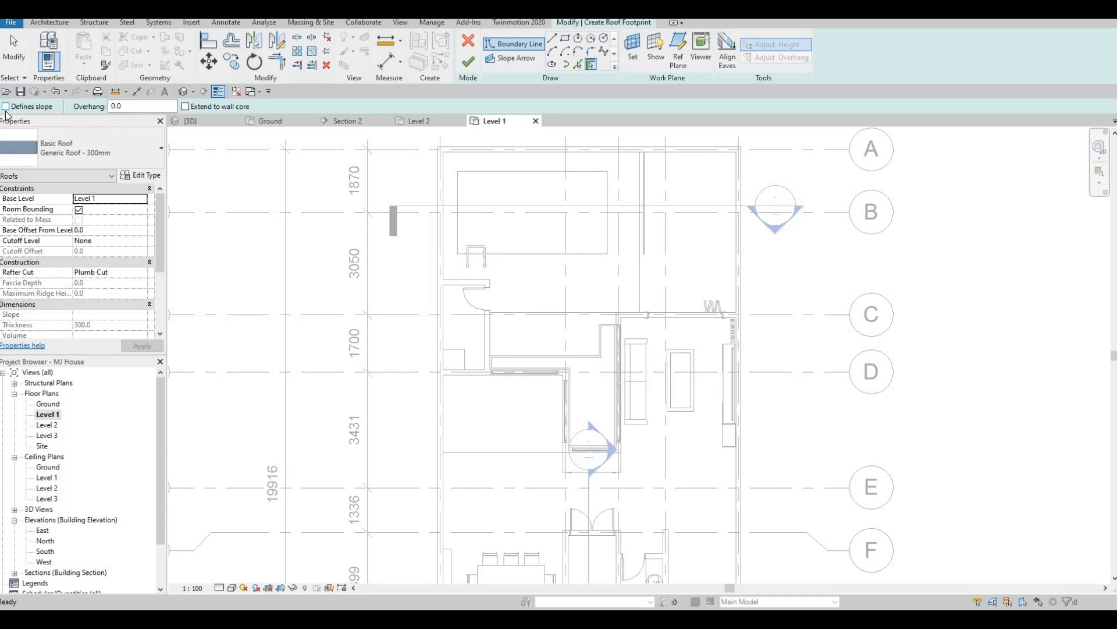
{"action": "key", "text": "F1"}
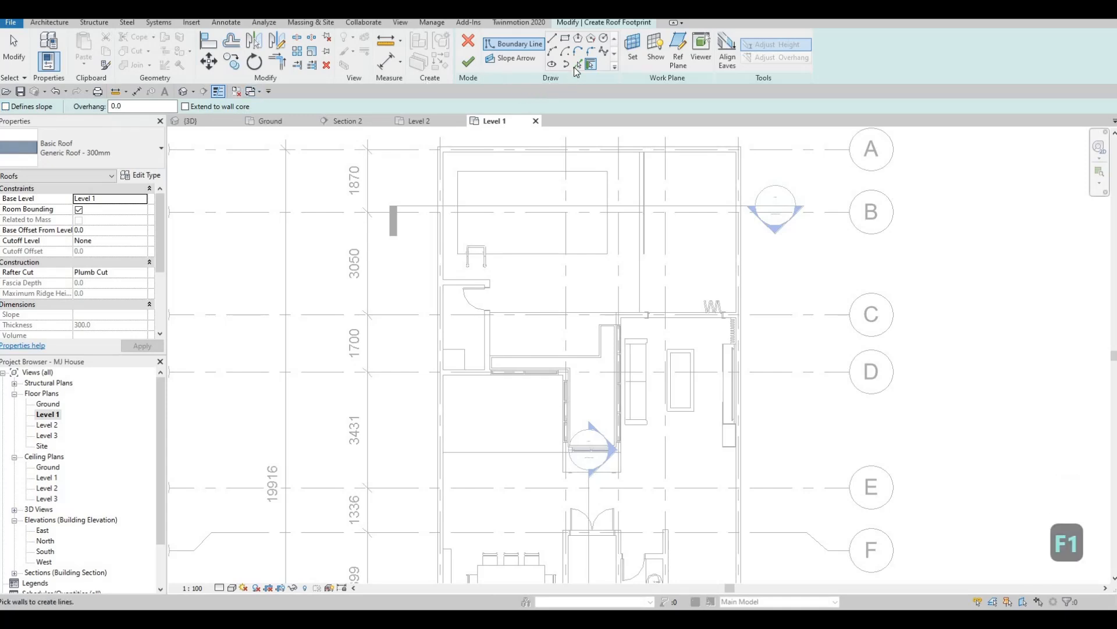
- Pick the edges of the small room beside the courtyard, between grids B and D, as roof boundary lines
{"action": "scroll", "coordinate": [462, 282], "scroll_direction": "up", "scroll_amount": 3}
{"action": "left_click", "coordinate": [436, 293]}
{"action": "left_click", "coordinate": [428, 316]}
{"action": "left_click", "coordinate": [495, 460]}
{"action": "left_click", "coordinate": [509, 421]}
{"action": "middle_click_drag", "start_coordinate": [479, 356], "coordinate": [474, 332]}
{"action": "key", "text": "Escape"}
{"action": "key", "text": "Escape"}
- Trim the roof boundary's left line to form corners with the top and bottom lines
{"action": "key", "text": "r"}
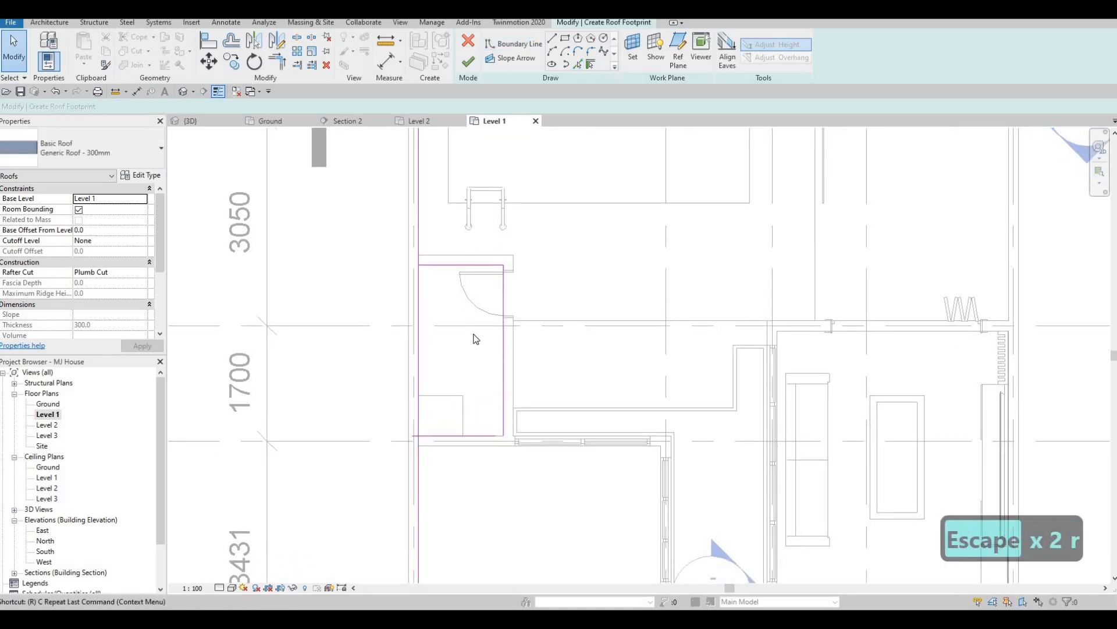
{"action": "key", "text": "Escape"}
{"action": "key", "text": "t"}
{"action": "key", "text": "r"}
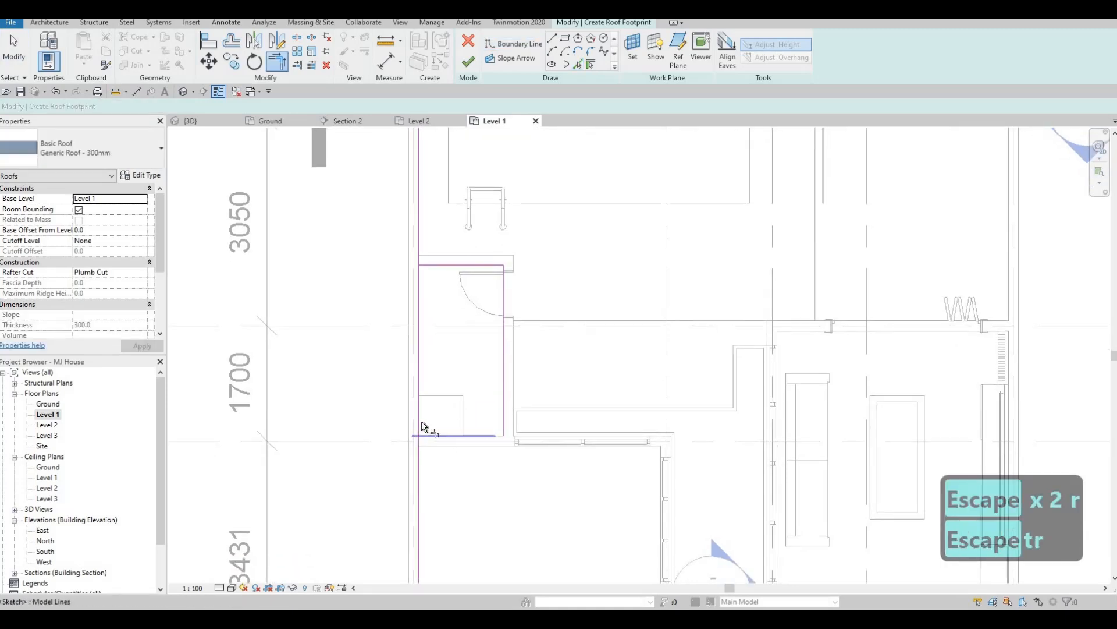
{"action": "left_click", "coordinate": [431, 429]}
{"action": "left_click", "coordinate": [489, 428]}
{"action": "left_click", "coordinate": [426, 266]}
{"action": "left_click", "coordinate": [419, 279]}
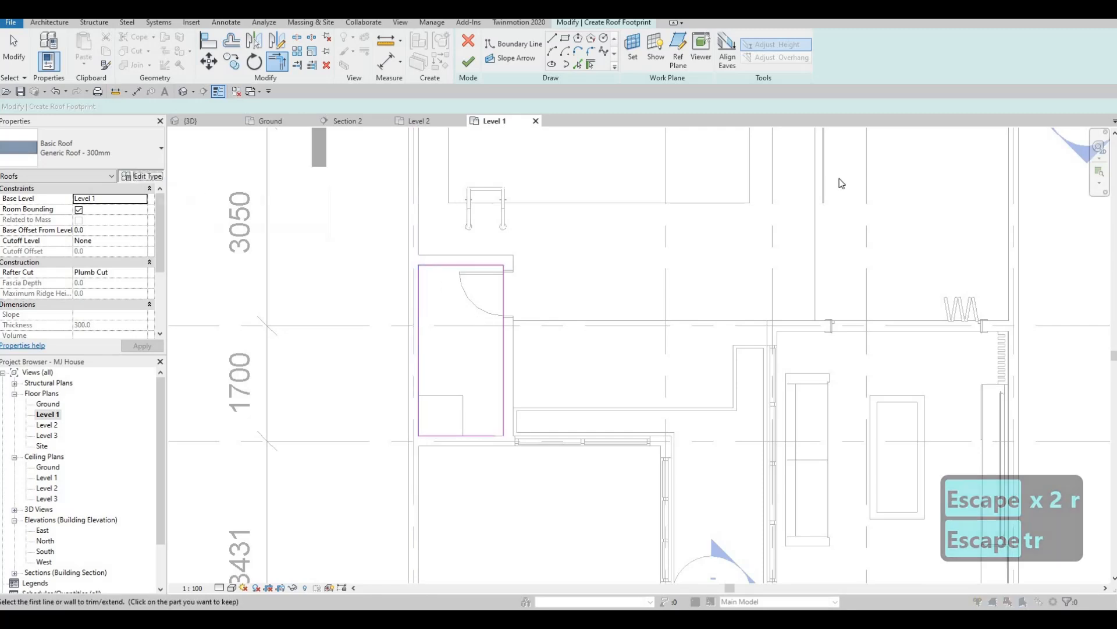
- Duplicate the Generic Roof - 300mm type as ROOF 1
{"action": "left_click", "coordinate": [141, 175]}
{"action": "left_click", "coordinate": [847, 174]}
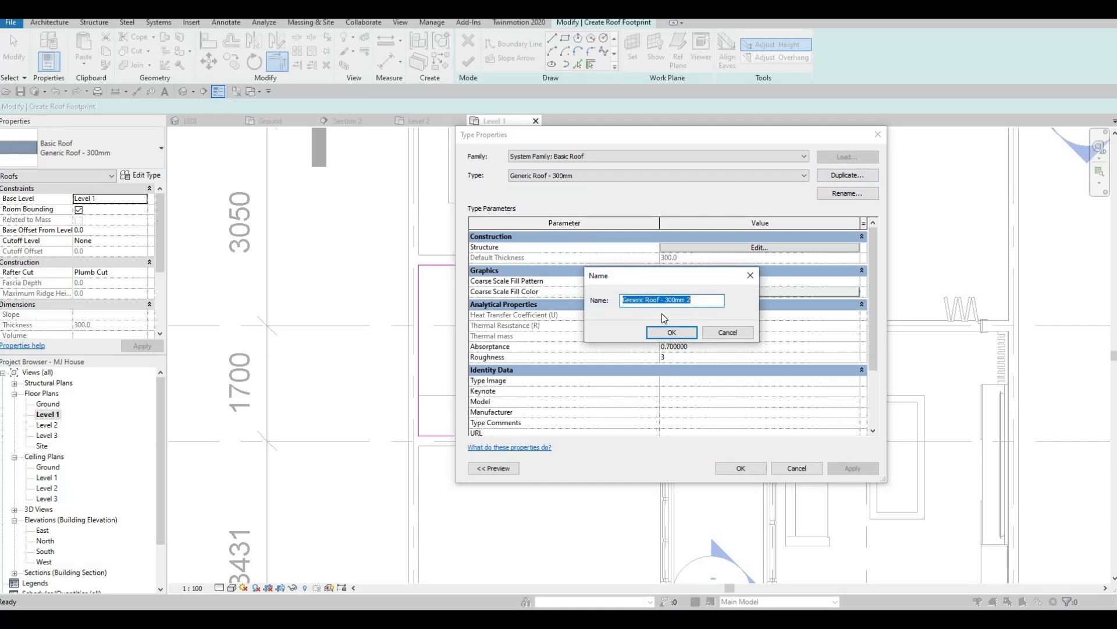
{"action": "type", "text": "roof"}
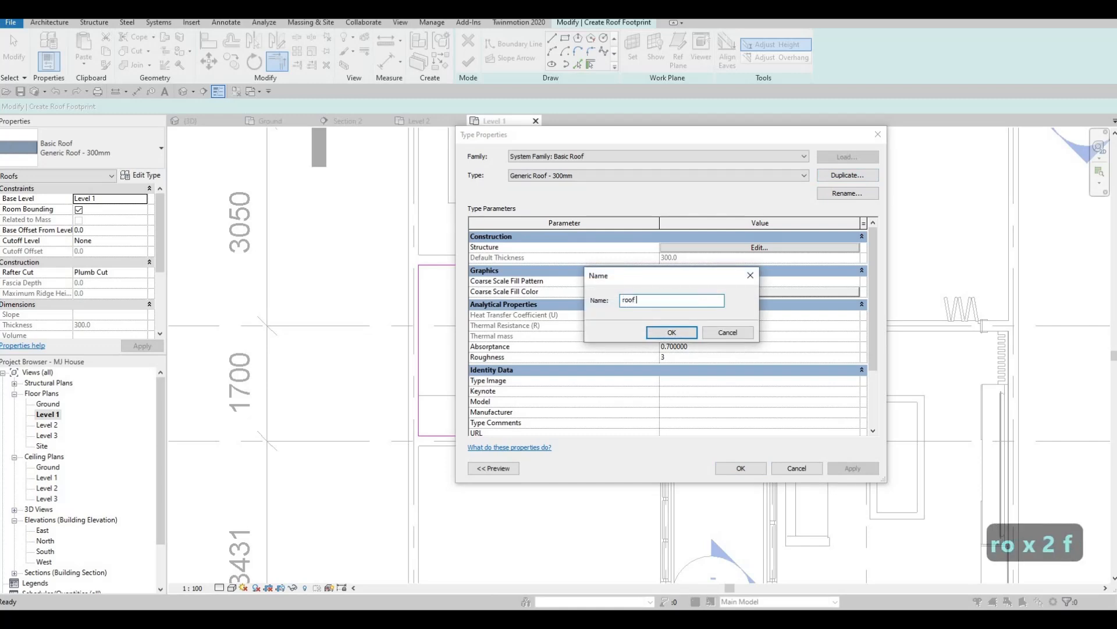
{"action": "key", "text": "BackSpace"}
{"action": "key", "text": "BackSpace"}
{"action": "key", "text": "BackSpace"}
{"action": "key", "text": "BackSpace"}
{"action": "key", "text": "BackSpace"}
{"action": "key", "text": "BackSpace"}
{"action": "key", "text": "BackSpace"}
{"action": "key", "text": "BackSpace"}
{"action": "key", "text": "BackSpace"}
{"action": "key", "text": "BackSpace"}
{"action": "key", "text": "BackSpace"}
{"action": "key", "text": "Caps_Lock"}
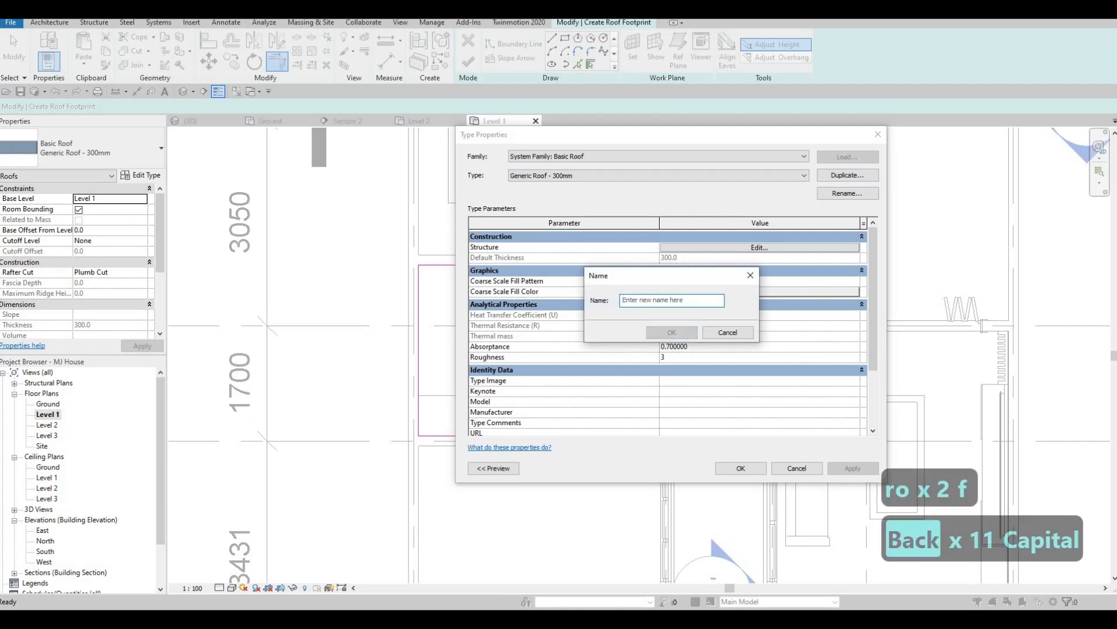
{"action": "type", "text": "ROOF 1"}
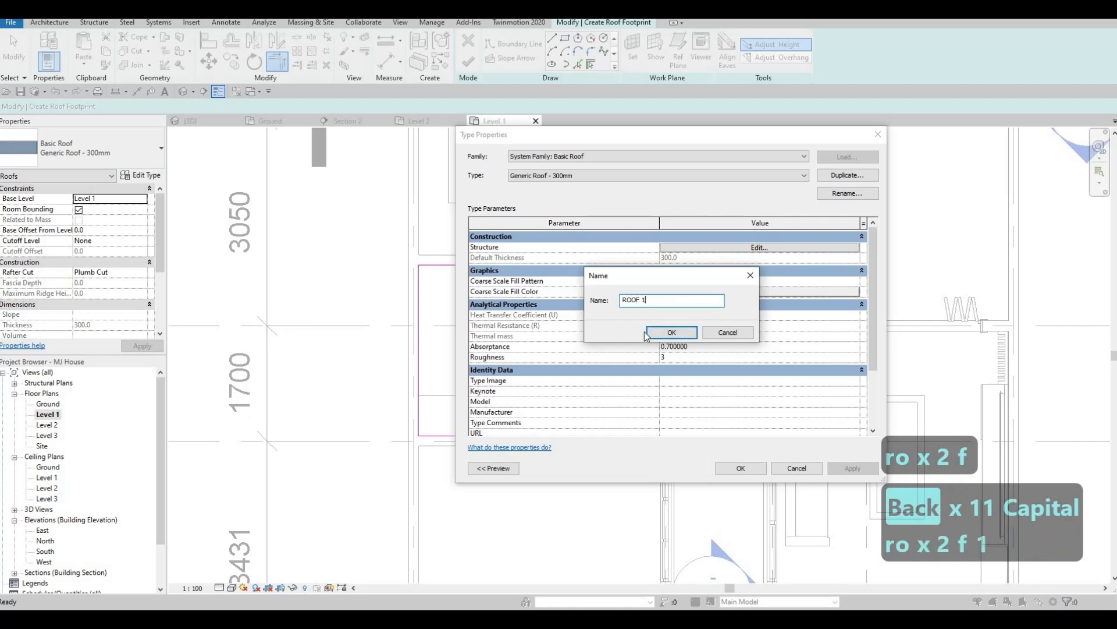
{"action": "left_click", "coordinate": [656, 335]}
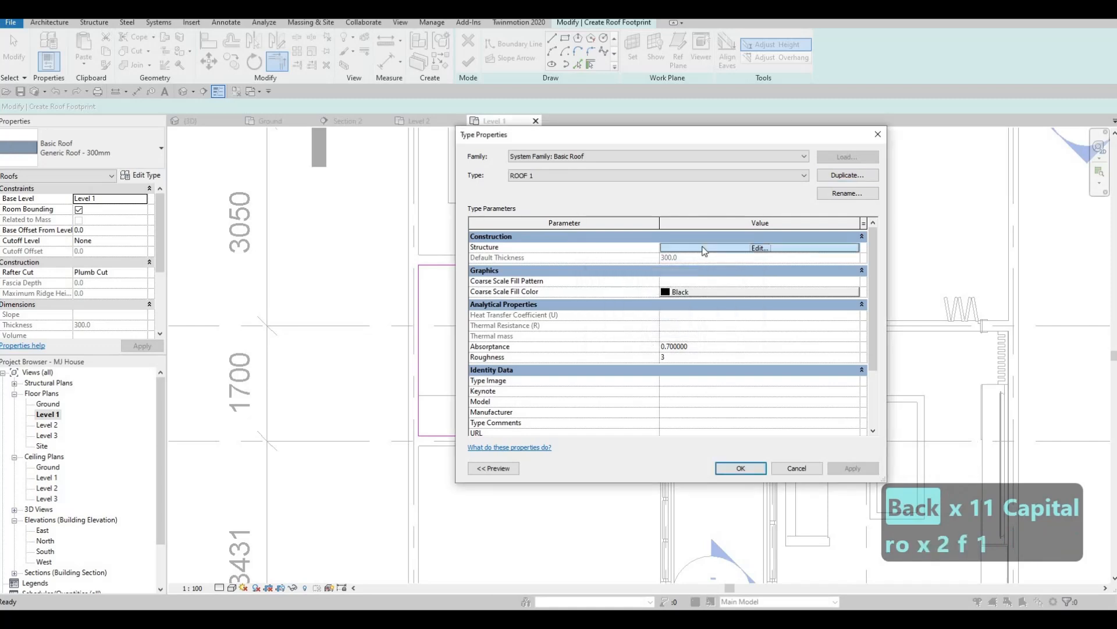
- Set the ROOF 1 structure layer to 200 thick with Asphalt Shingle material and try to finish the roof sketch
{"action": "left_click", "coordinate": [703, 247]}
{"action": "type", "text": "200"}
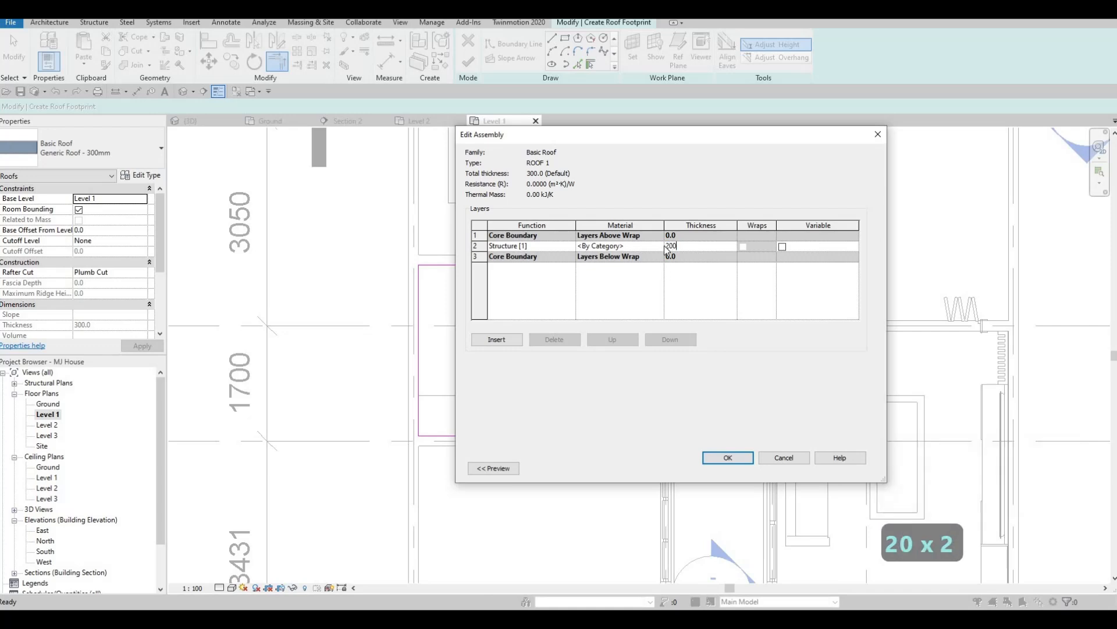
{"action": "key", "text": "shift+Tab"}
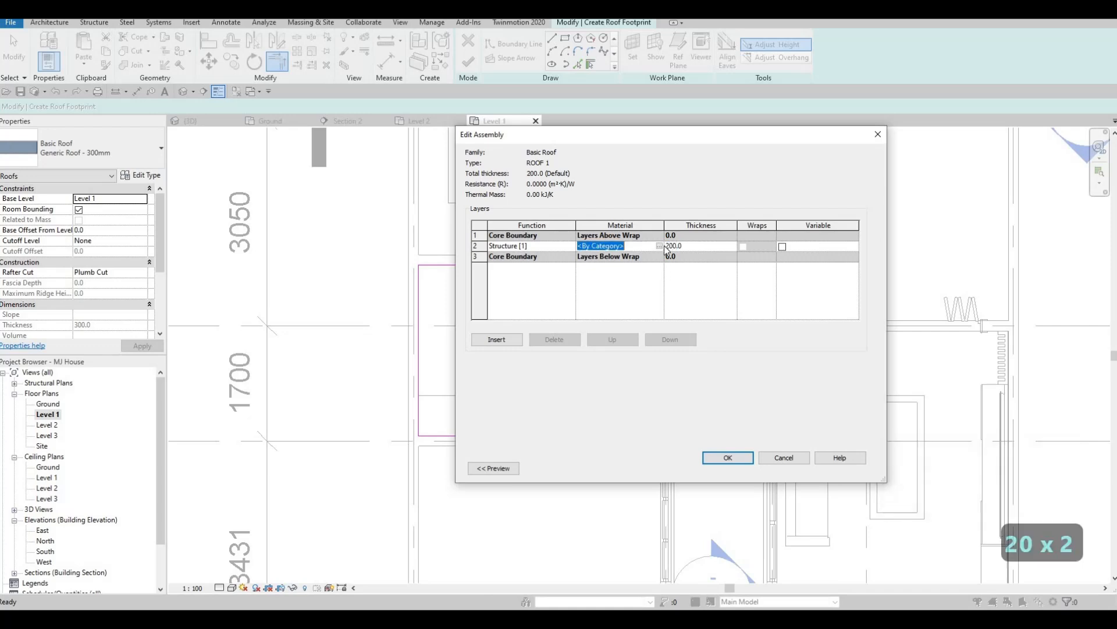
{"action": "left_click", "coordinate": [659, 245]}
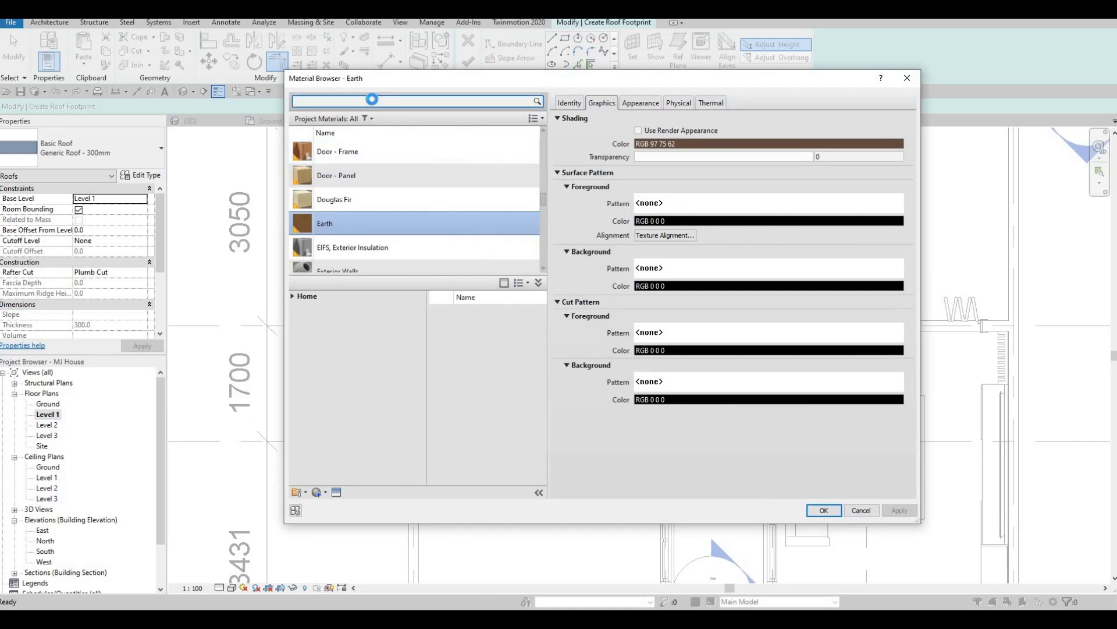
{"action": "type", "text": "ASH"}
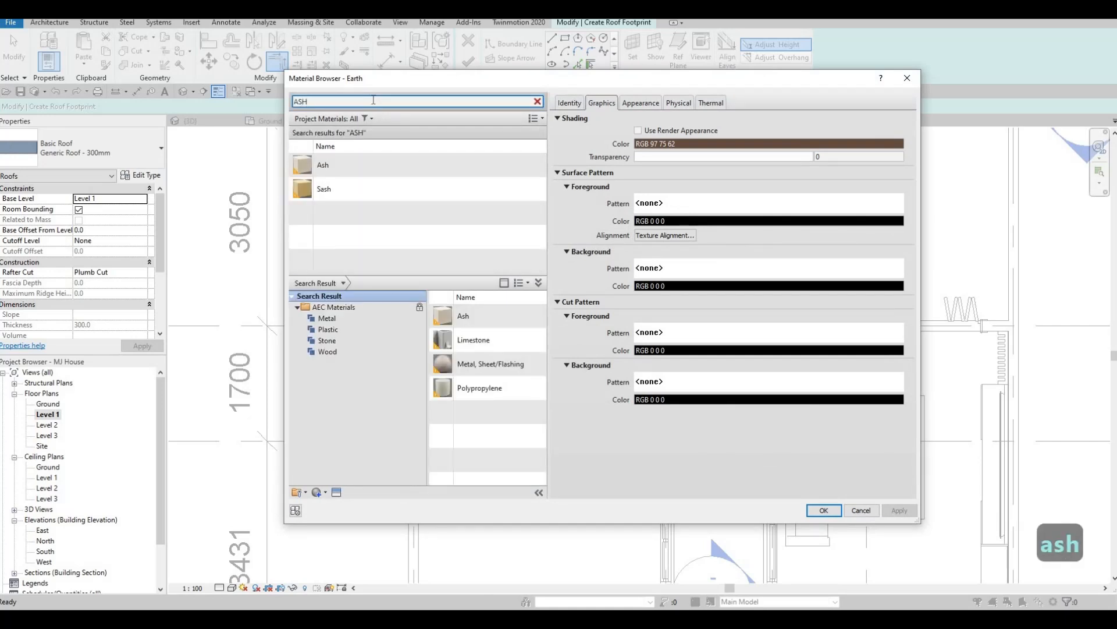
{"action": "key", "text": "BackSpace"}
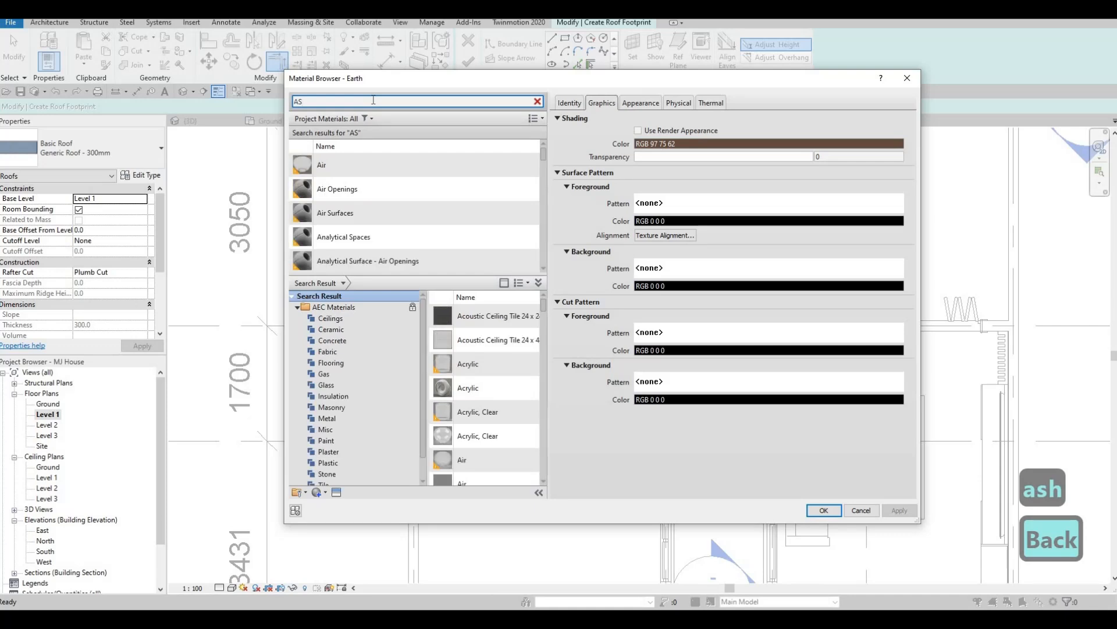
{"action": "type", "text": "PHA"}
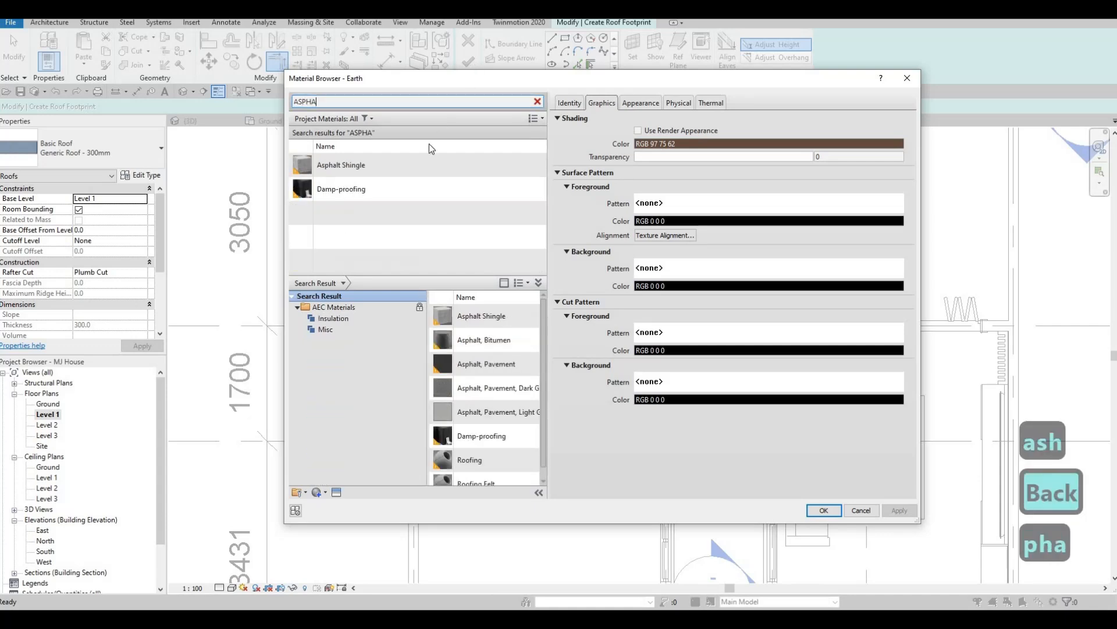
{"action": "left_click", "coordinate": [824, 510]}
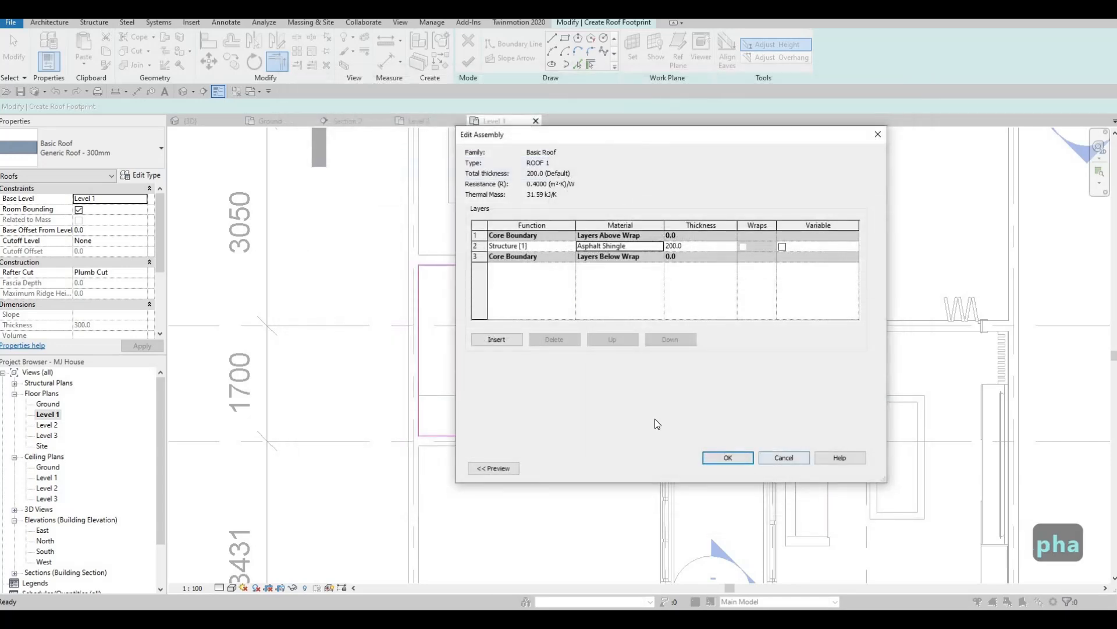
{"action": "left_click", "coordinate": [728, 458]}
{"action": "left_click", "coordinate": [738, 469]}
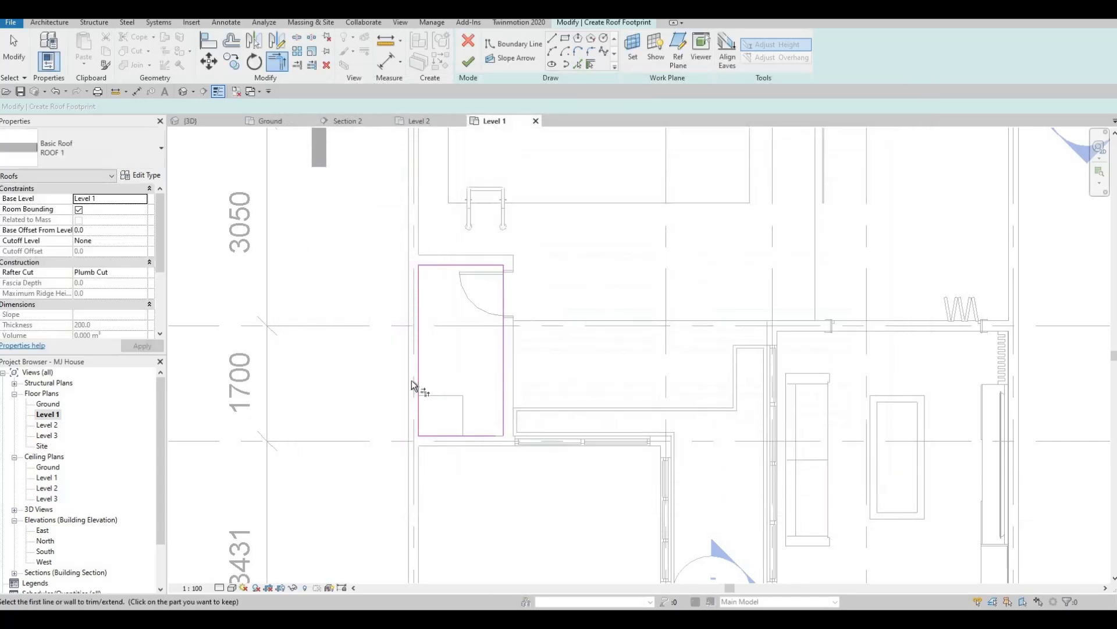
{"action": "left_click", "coordinate": [468, 64]}
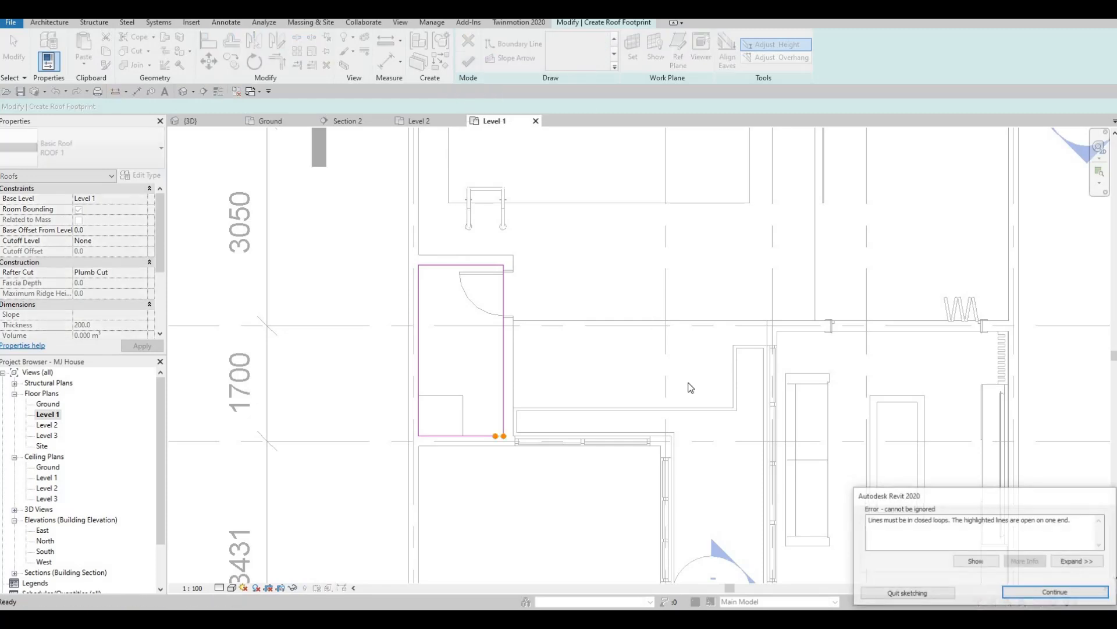
- Trim the roof boundary's bottom and right lines into a closed corner and finish the roof footprint sketch
{"action": "key", "text": "Escape"}
{"action": "scroll", "coordinate": [502, 438], "scroll_direction": "up", "scroll_amount": 1}
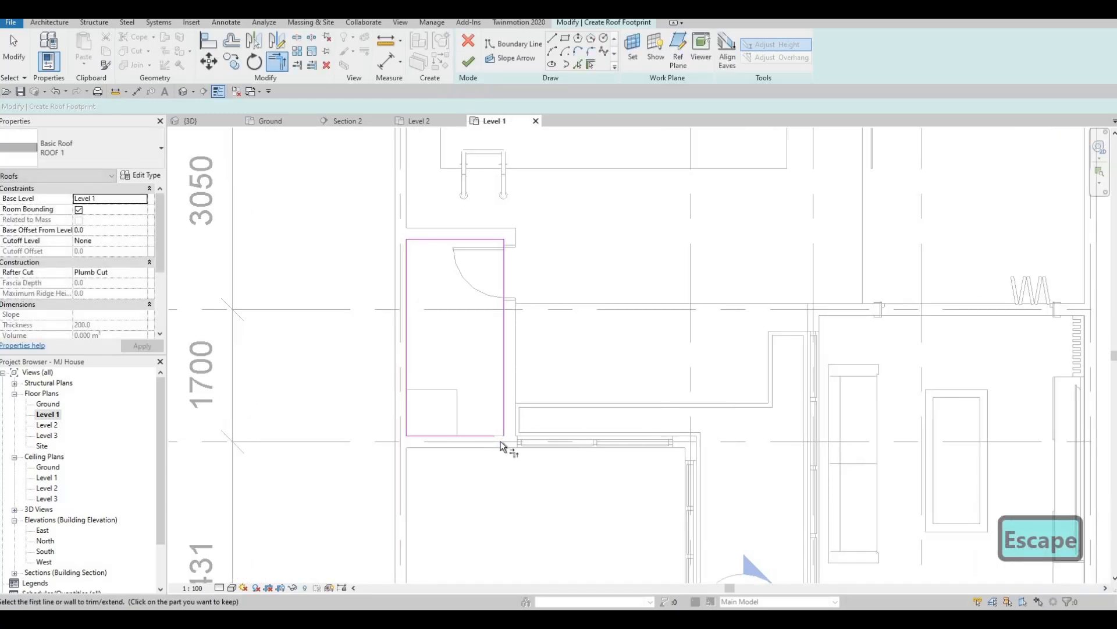
{"action": "key", "text": "t"}
{"action": "key", "text": "r"}
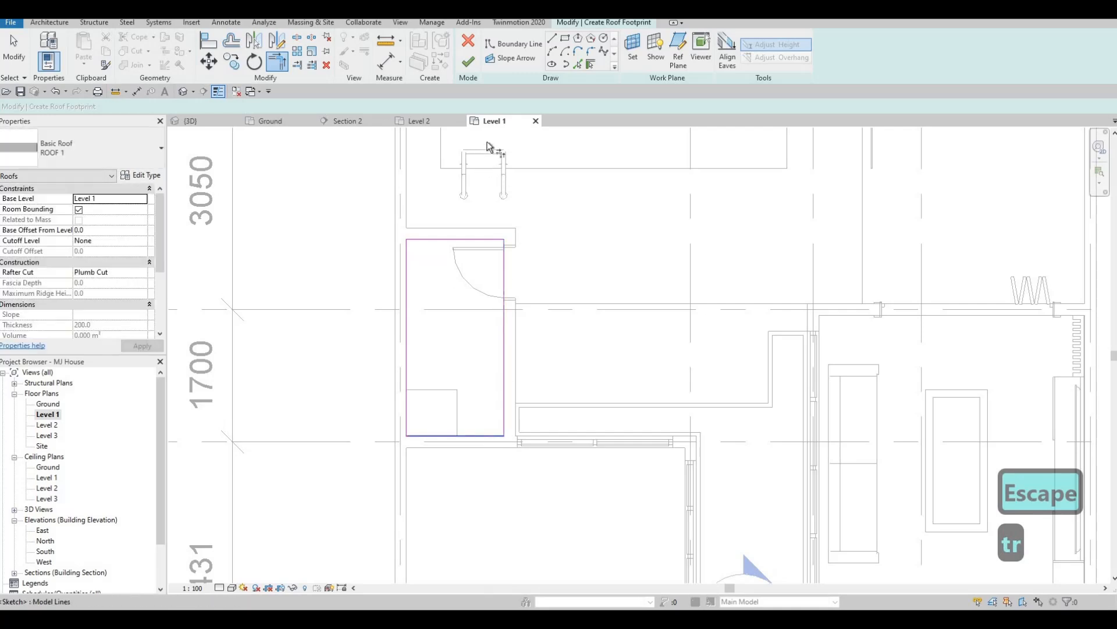
{"action": "left_click", "coordinate": [468, 61]}
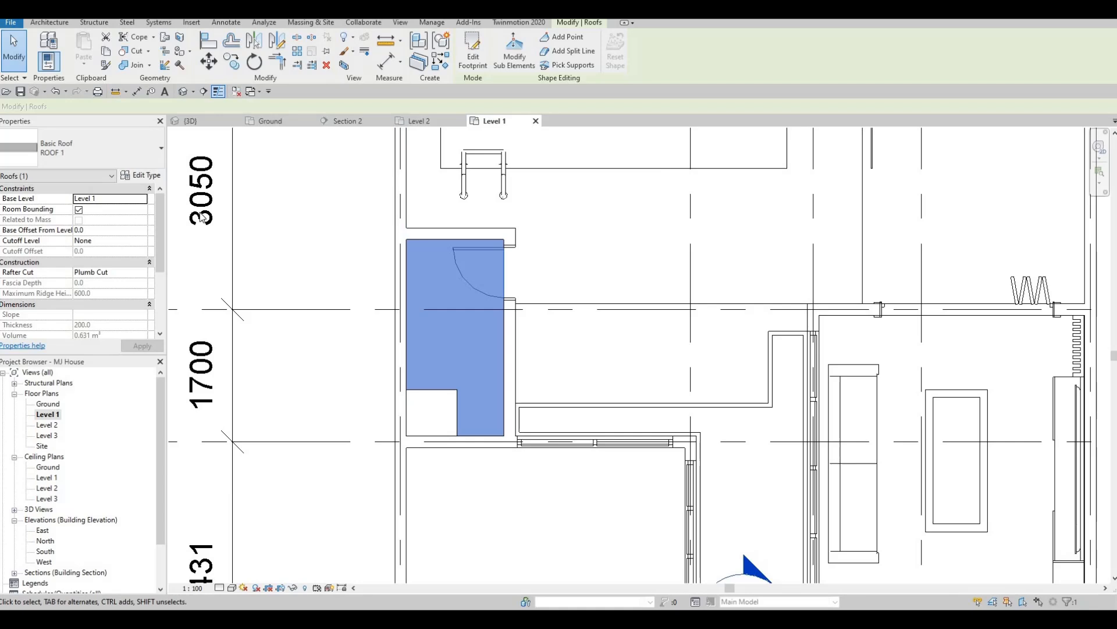
- Set the new roof's base level to Level 2
{"action": "left_click", "coordinate": [141, 200]}
{"action": "left_click", "coordinate": [142, 199]}
{"action": "left_click", "coordinate": [85, 226]}
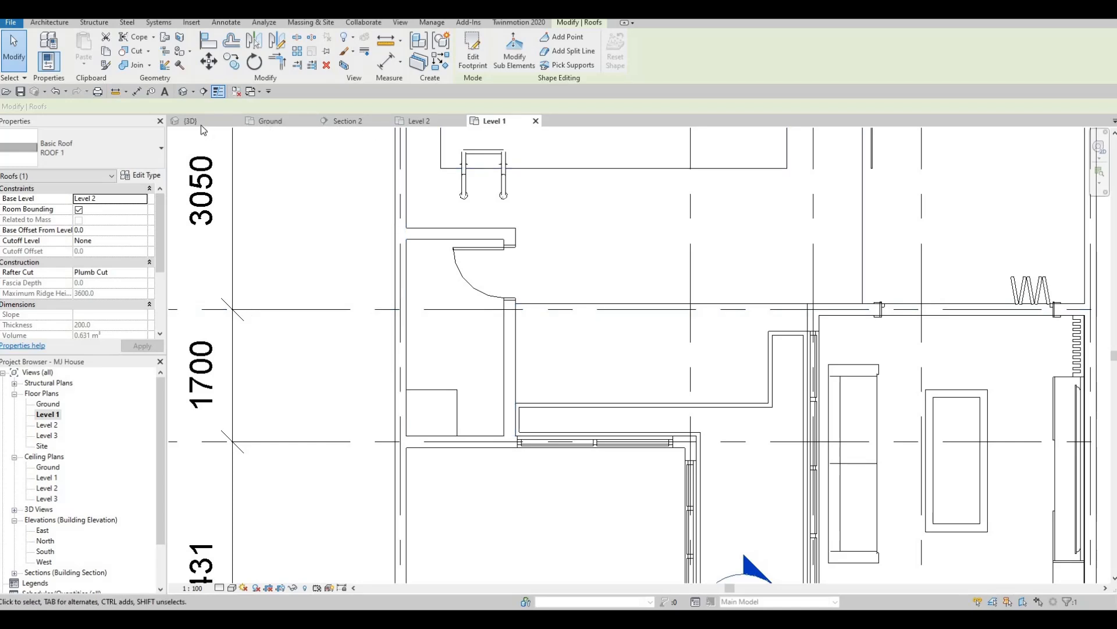
- Set the roof's base offset from level to -300 while checking it in the 3D view
{"action": "left_click", "coordinate": [270, 120]}
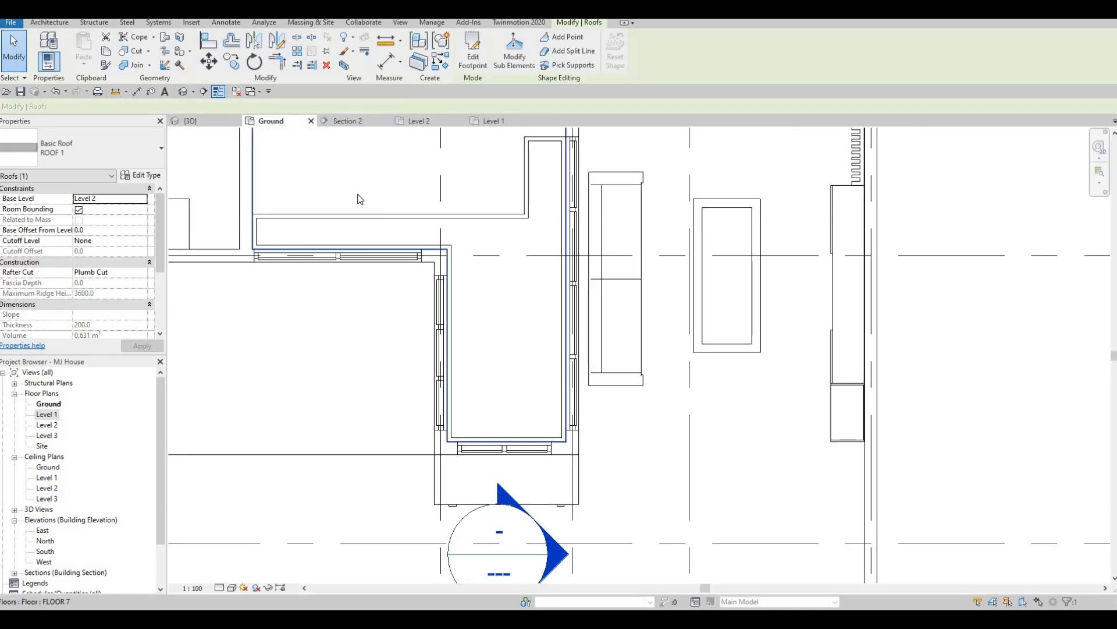
{"action": "key", "text": "ctrl+Tab"}
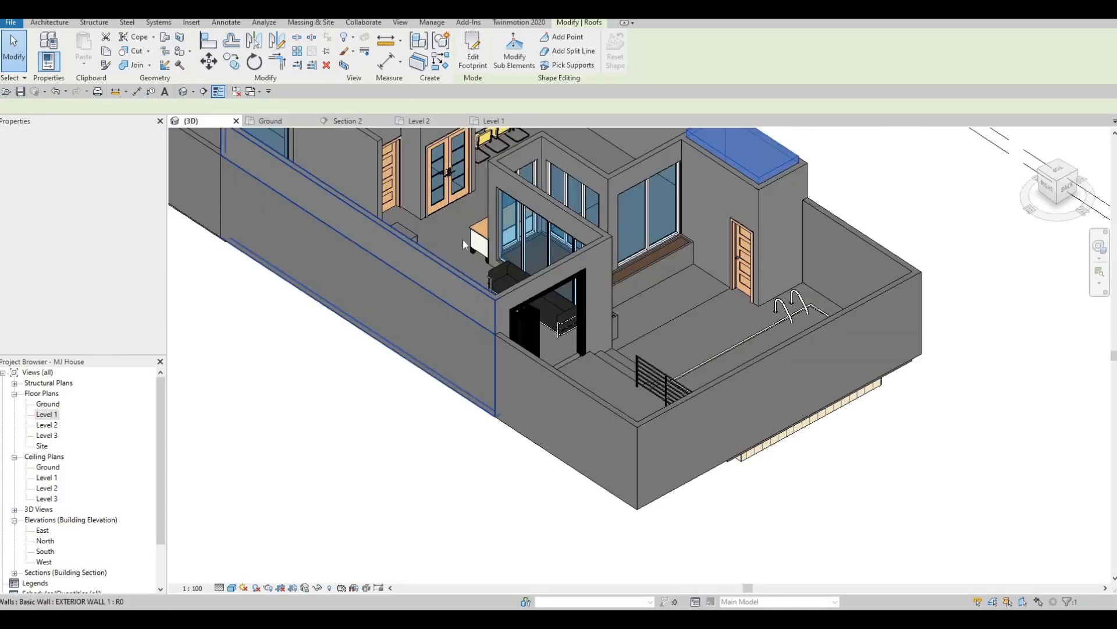
{"action": "middle_click_drag", "start_coordinate": [435, 250], "coordinate": [275, 217], "text": "shift"}
{"action": "scroll", "coordinate": [372, 384], "scroll_direction": "up", "scroll_amount": 3}
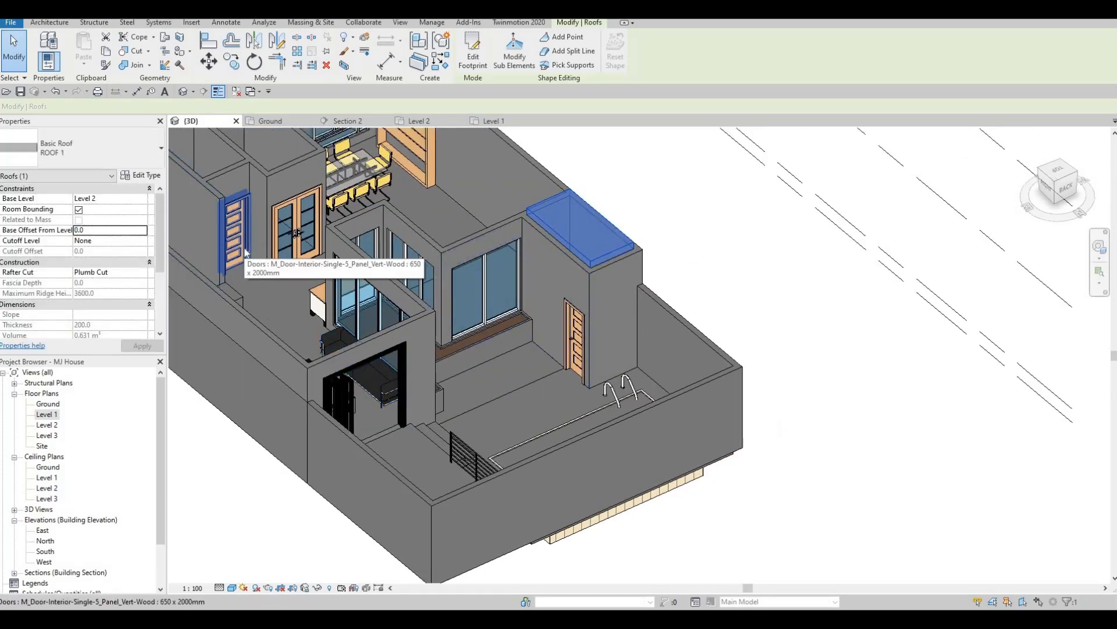
{"action": "left_click", "coordinate": [112, 231]}
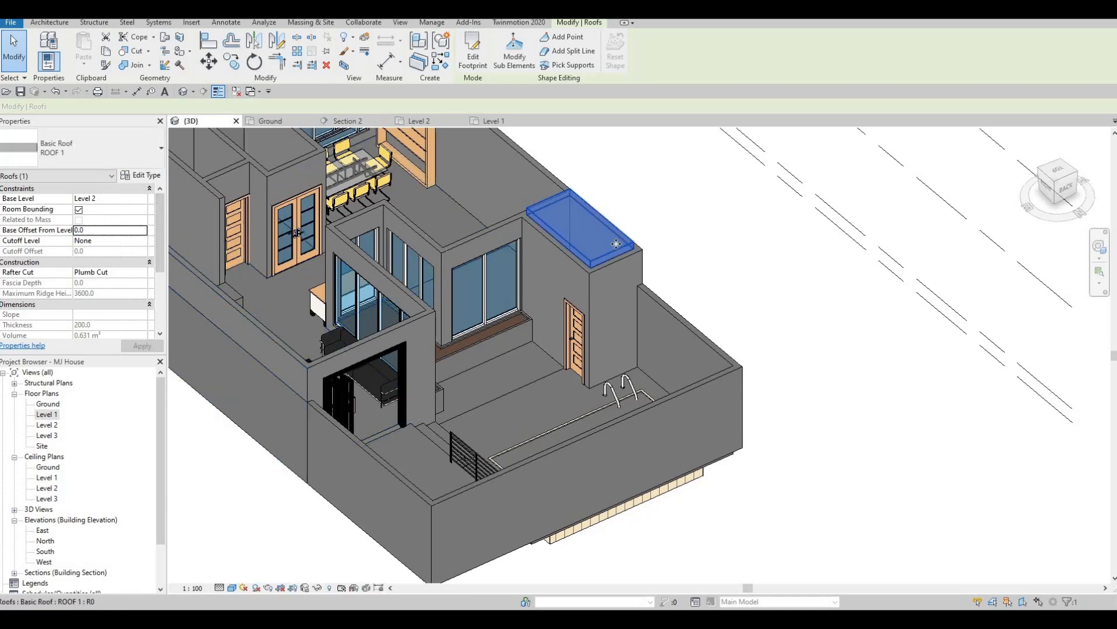
{"action": "left_click", "coordinate": [107, 231]}
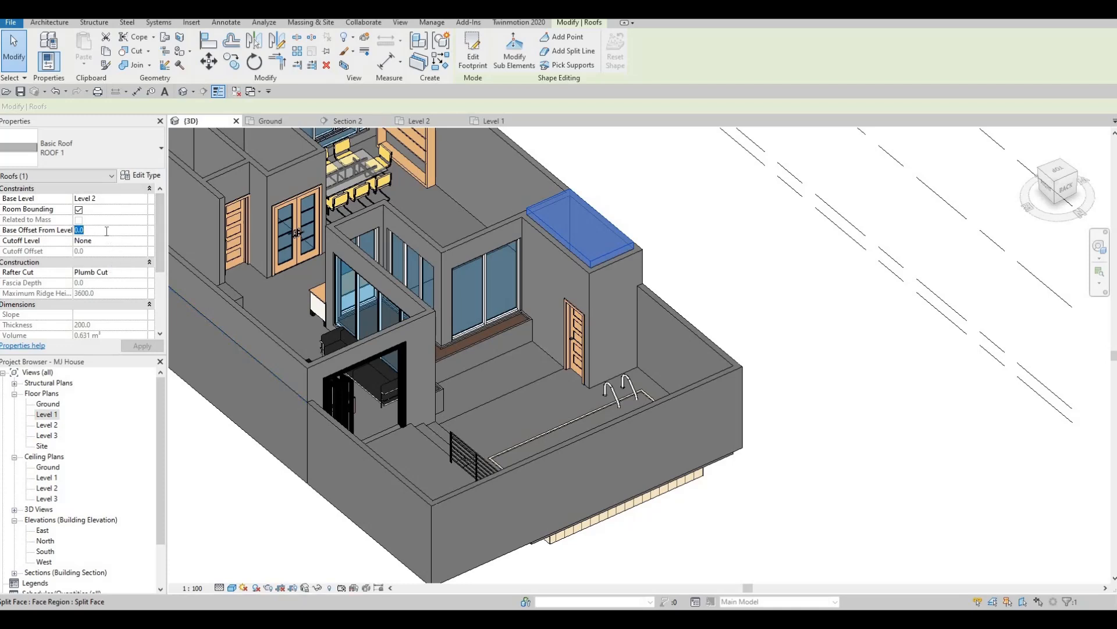
{"action": "type", "text": "-300"}
{"action": "left_click", "coordinate": [143, 347]}
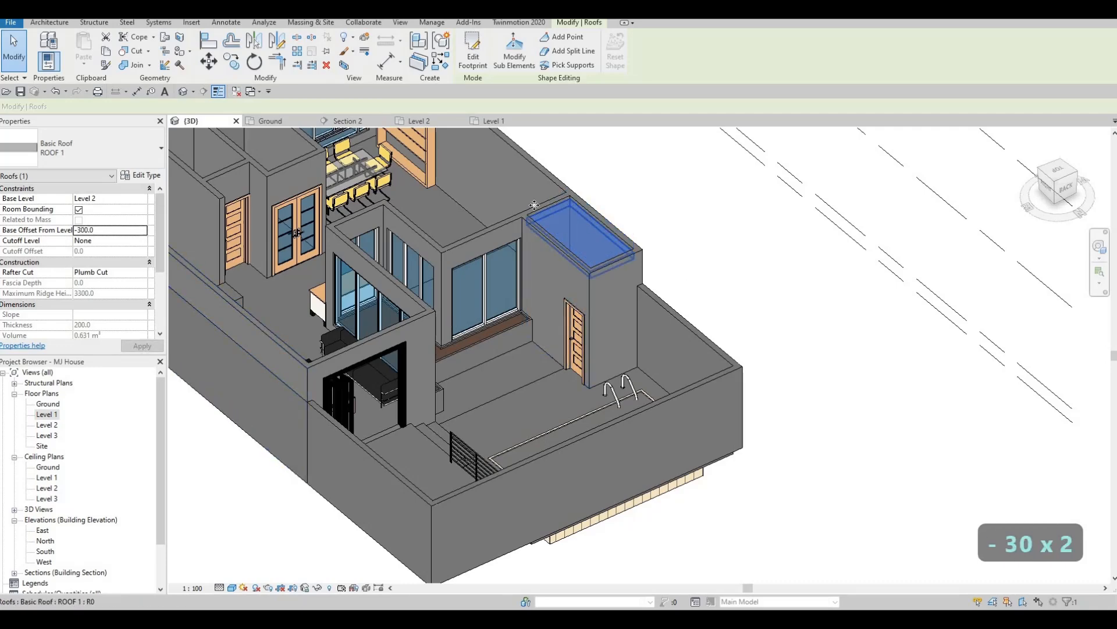
- Examine in 3D how the lowered flat roof sits between the small room's walls
{"action": "scroll", "coordinate": [603, 229], "scroll_direction": "up", "scroll_amount": 3}
{"action": "scroll", "coordinate": [624, 216], "scroll_direction": "up", "scroll_amount": 2}
{"action": "key", "text": "Escape"}
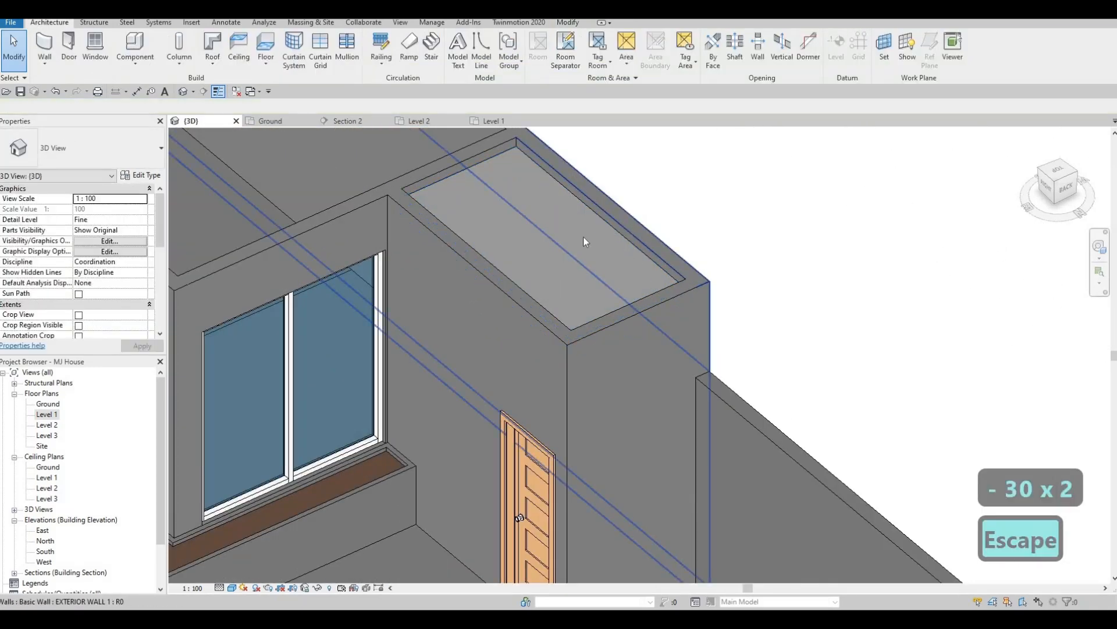
{"action": "scroll", "coordinate": [582, 261], "scroll_direction": "up", "scroll_amount": 5}
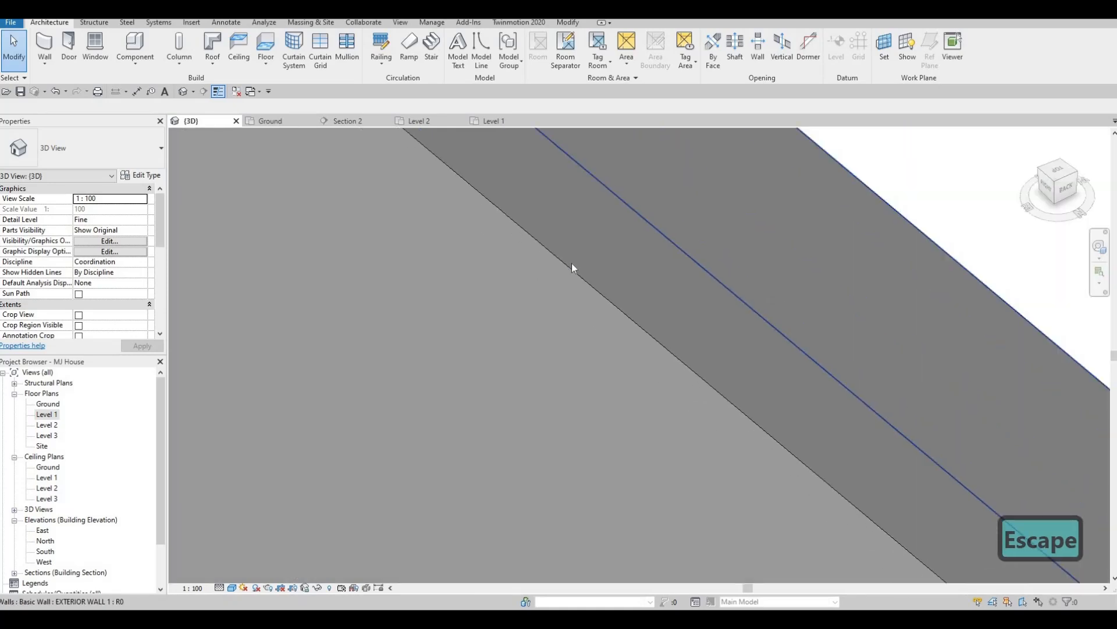
{"action": "scroll", "coordinate": [639, 249], "scroll_direction": "down", "scroll_amount": 3}
{"action": "middle_click_drag", "start_coordinate": [533, 364], "coordinate": [742, 292]}
{"action": "scroll", "coordinate": [695, 261], "scroll_direction": "down", "scroll_amount": 4}
{"action": "scroll", "coordinate": [727, 284], "scroll_direction": "down", "scroll_amount": 4}
{"action": "middle_click_drag", "start_coordinate": [640, 317], "coordinate": [727, 284]}
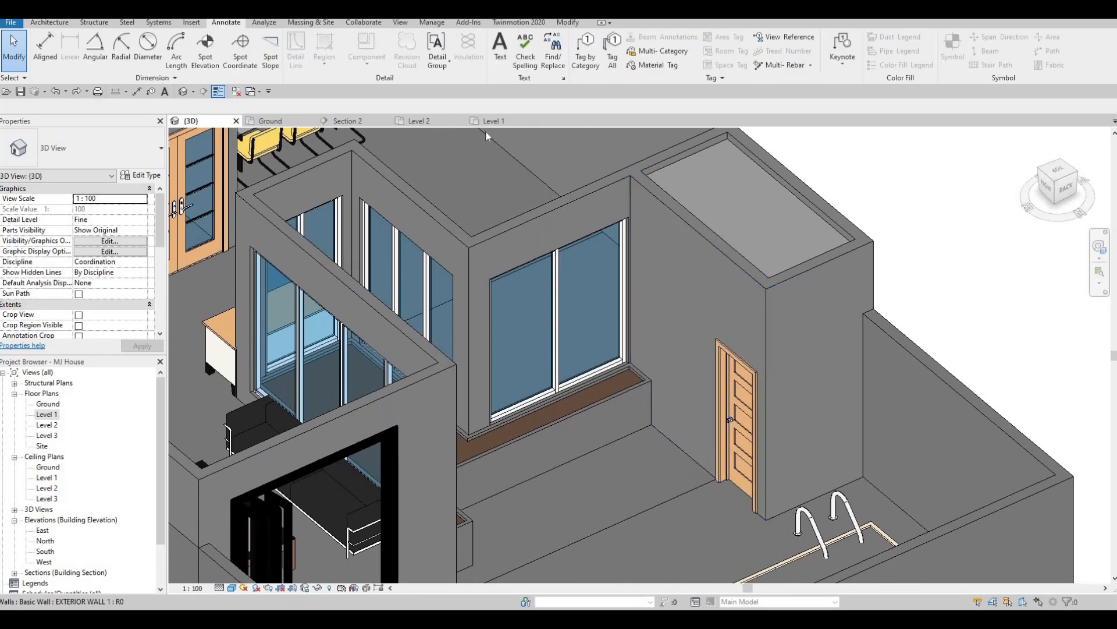
- Go to the Level 1 plan and inspect the thin detail line running through the small room
{"action": "left_click", "coordinate": [490, 122]}
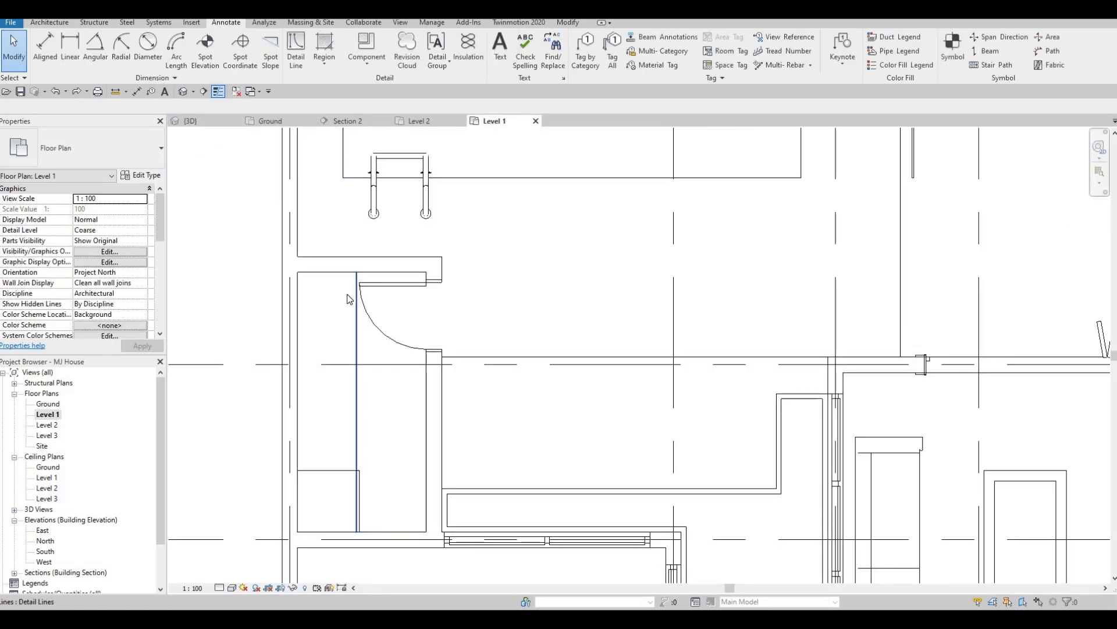
{"action": "left_click", "coordinate": [358, 300]}
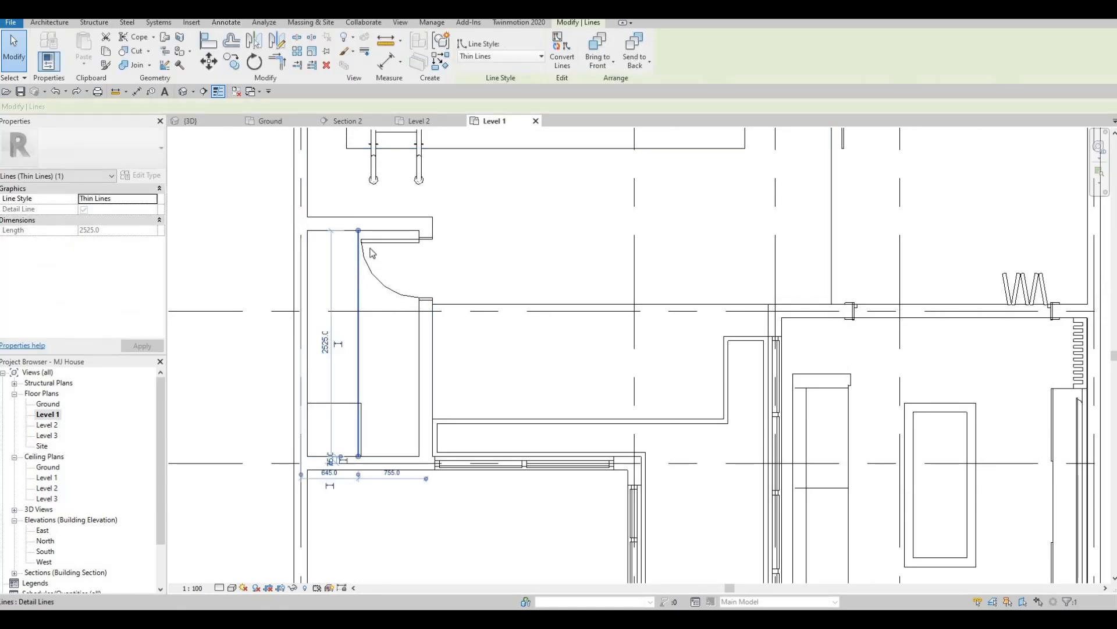
{"action": "middle_click_drag", "start_coordinate": [369, 293], "coordinate": [367, 300]}
{"action": "key", "text": "Escape"}
{"action": "key", "text": "Escape"}
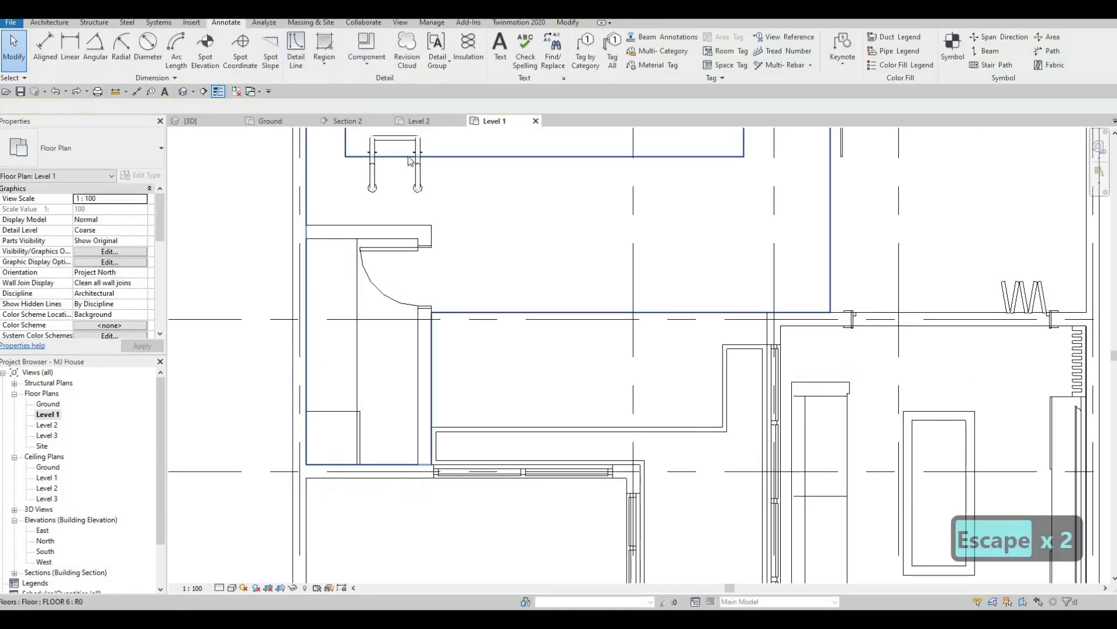
{"action": "left_click", "coordinate": [358, 291]}
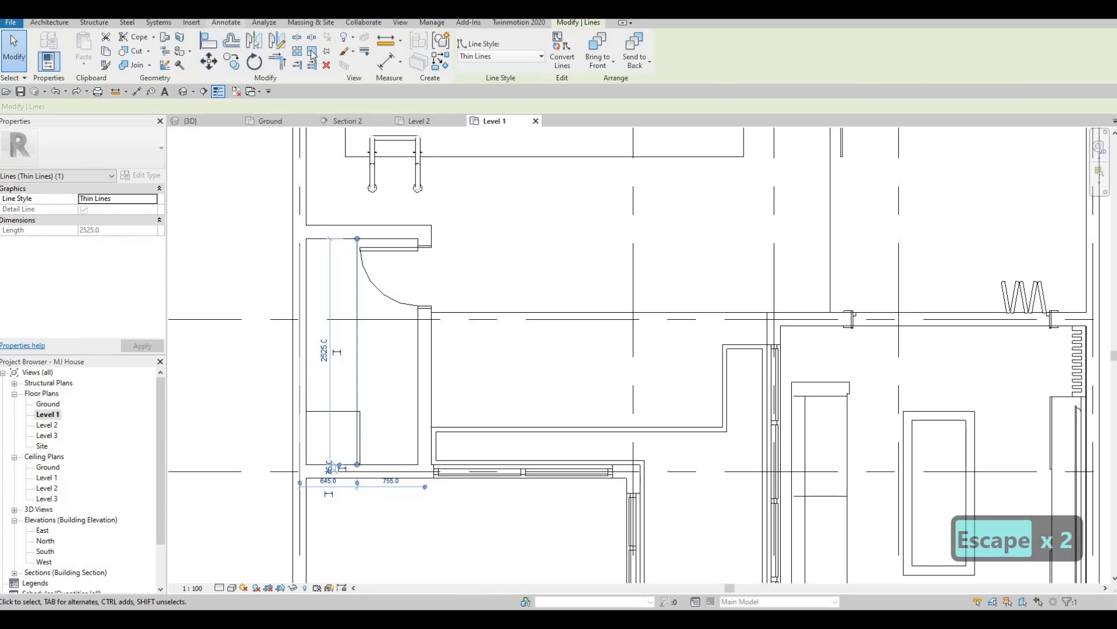
{"action": "left_click", "coordinate": [226, 23]}
{"action": "left_click", "coordinate": [297, 53]}
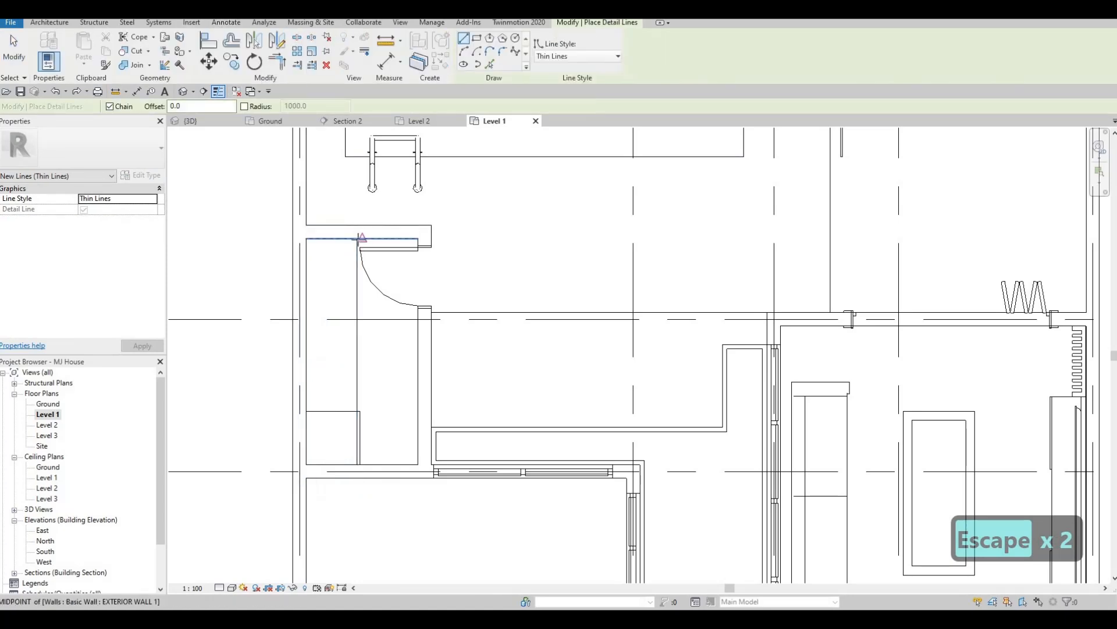
{"action": "key", "text": "Escape"}
{"action": "key", "text": "Escape"}
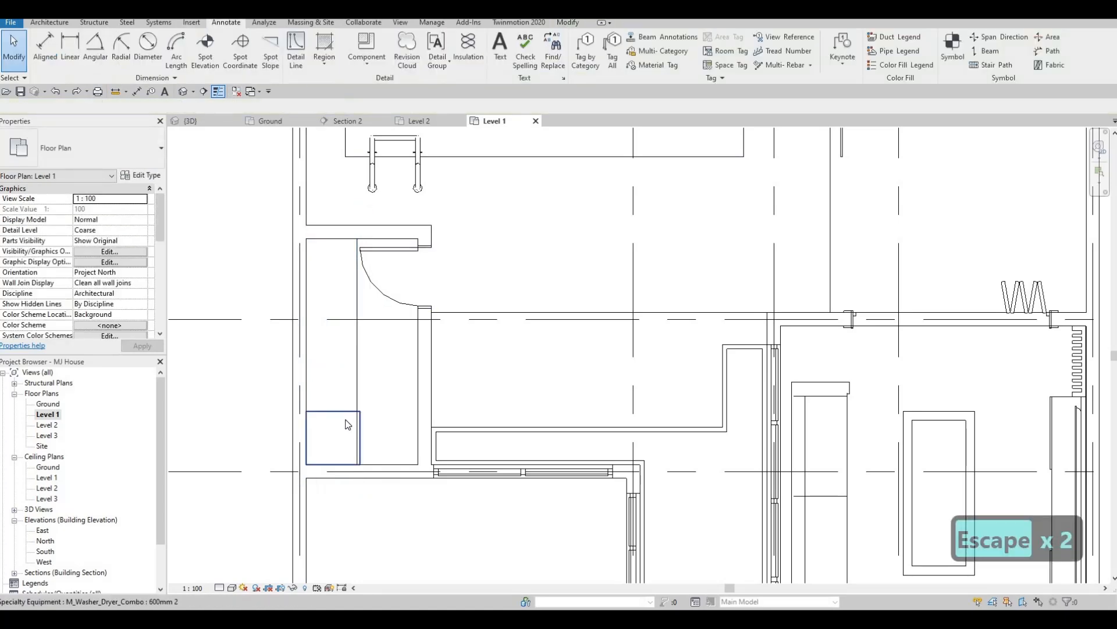
- Review the type properties and dimensions of the washer dryer in the small room
{"action": "left_click", "coordinate": [301, 230]}
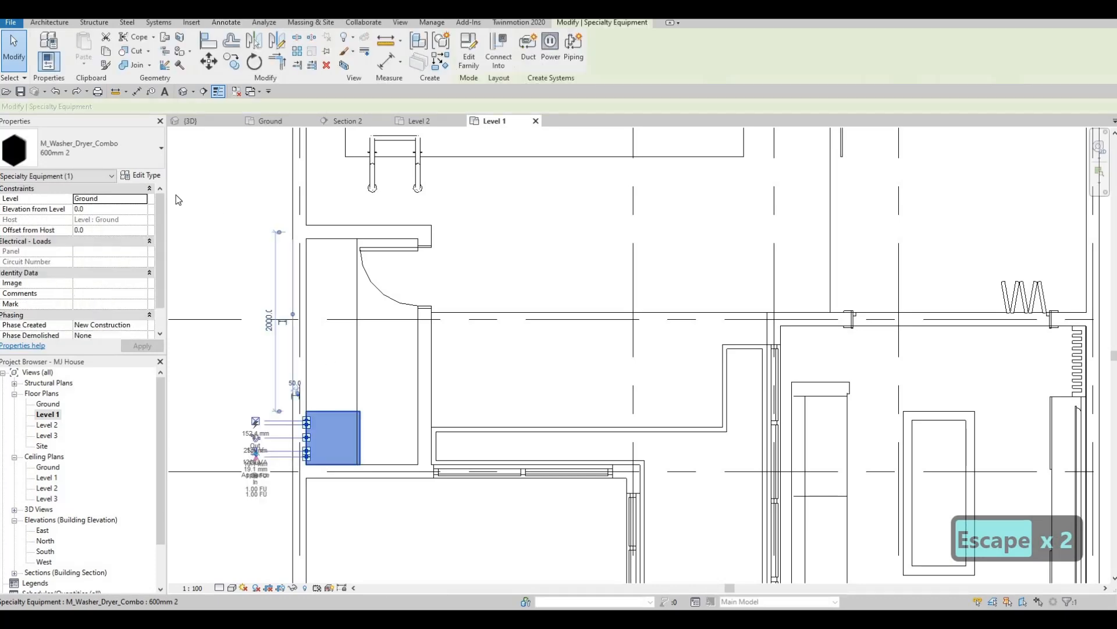
{"action": "left_click", "coordinate": [142, 175]}
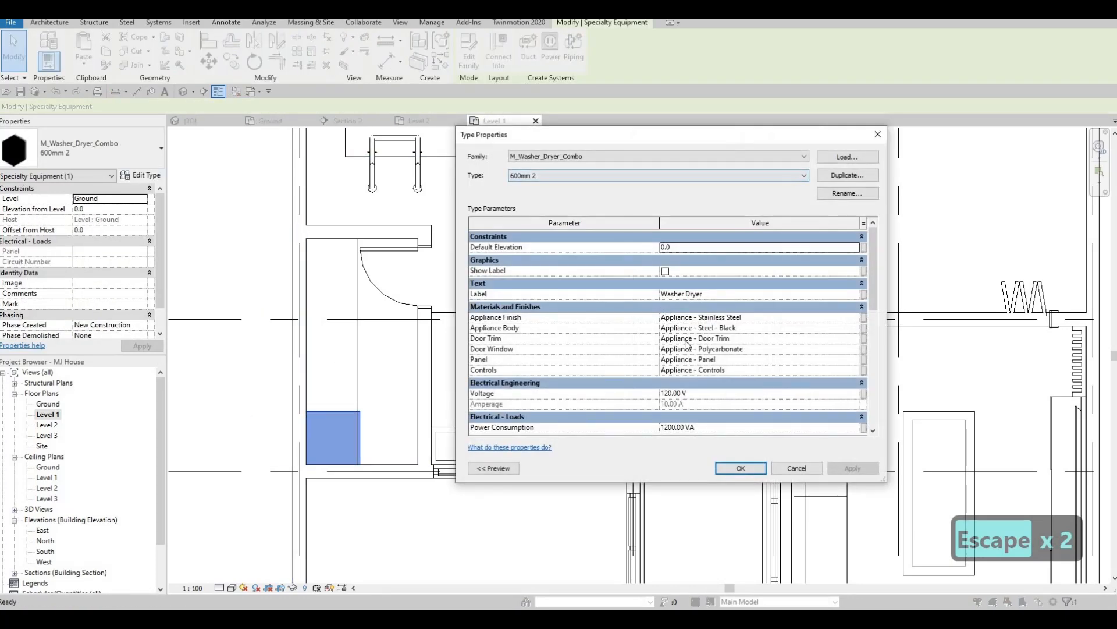
{"action": "scroll", "coordinate": [687, 344], "scroll_direction": "down", "scroll_amount": 5}
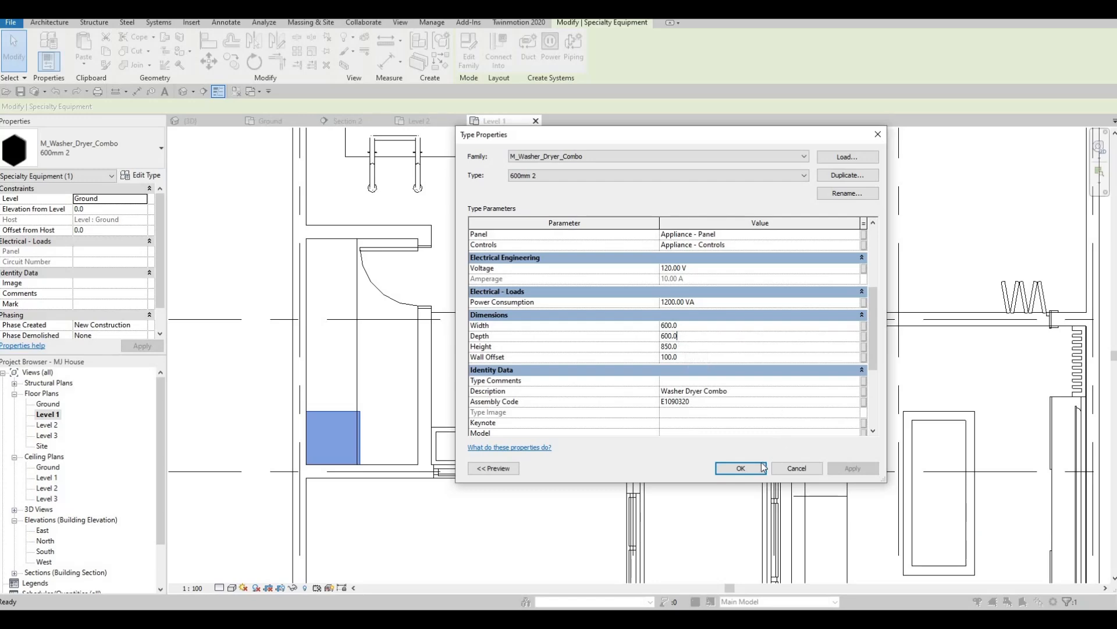
{"action": "key", "text": "Return"}
{"action": "key", "text": "Escape"}
{"action": "key", "text": "Escape"}
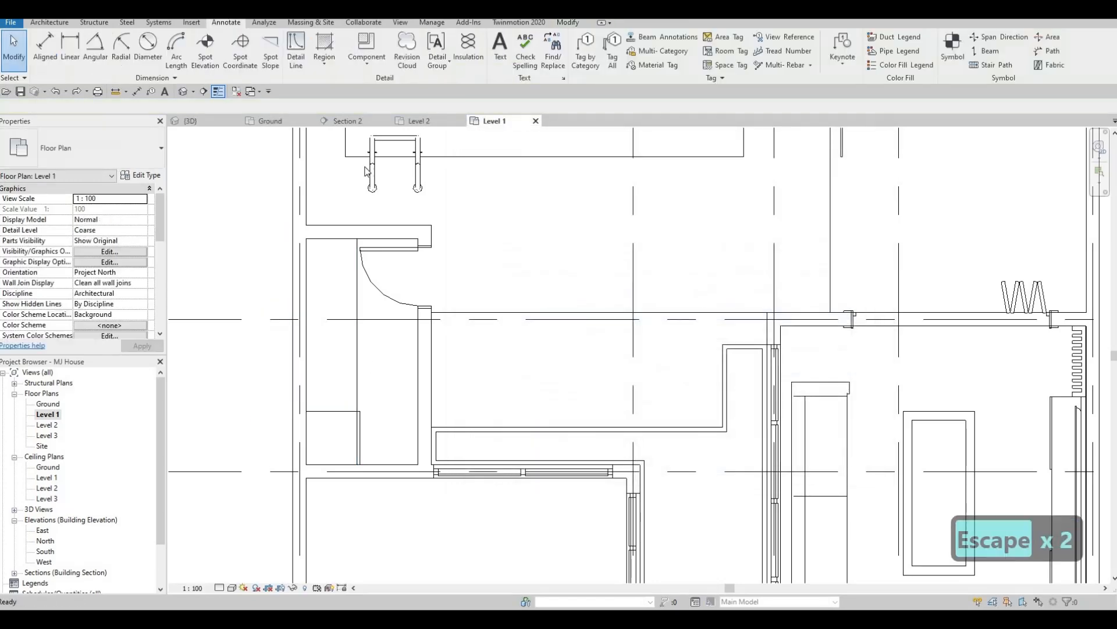
- Draw a vertical detail line in the <Demolished> style across the small room, through the washer dryer, from wall to wall
{"action": "left_click", "coordinate": [304, 67]}
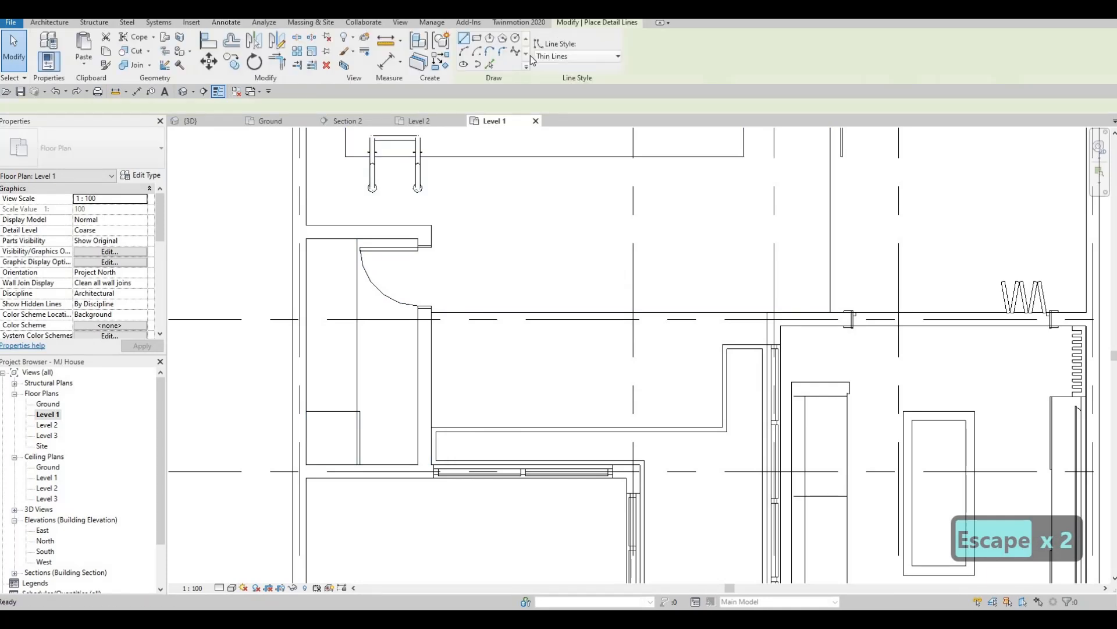
{"action": "left_click", "coordinate": [548, 58]}
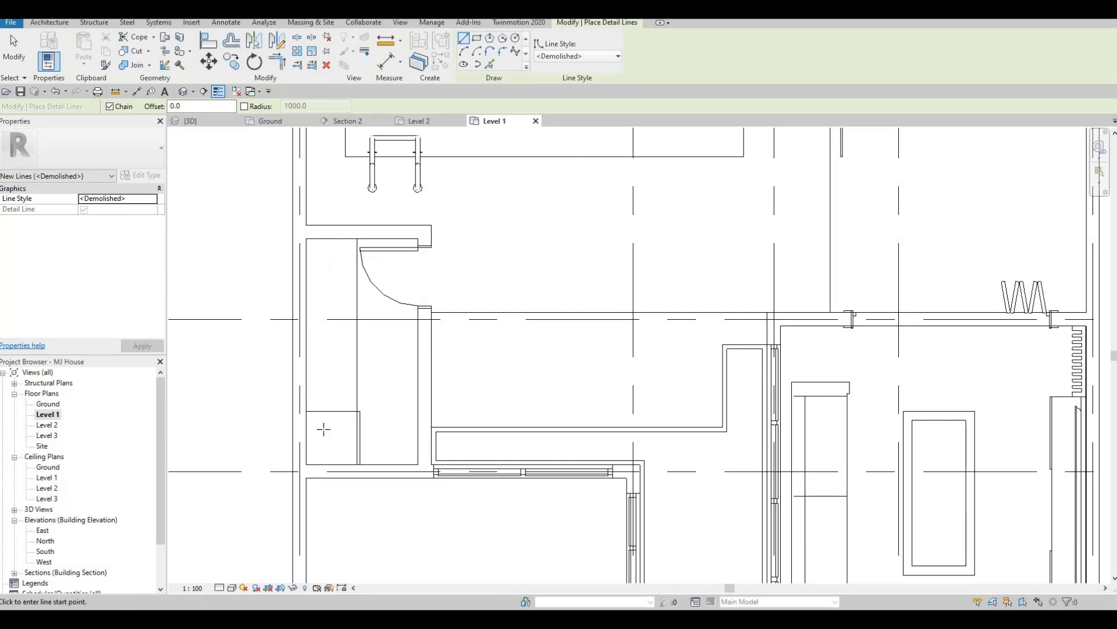
{"action": "left_click", "coordinate": [334, 465]}
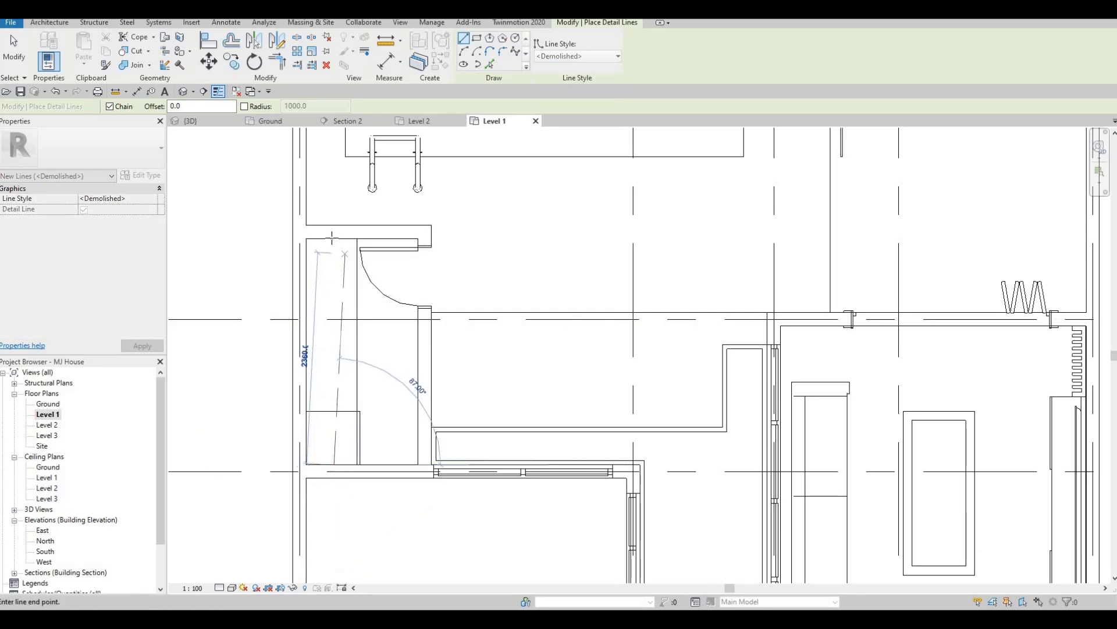
{"action": "left_click", "coordinate": [334, 239]}
{"action": "key", "text": "Escape"}
{"action": "key", "text": "Escape"}
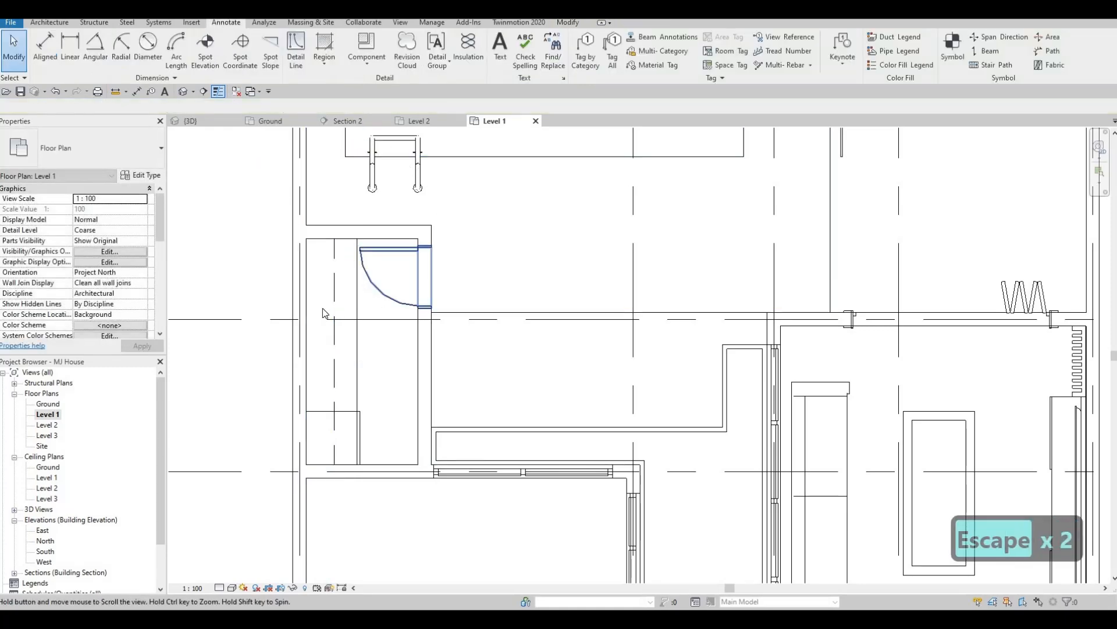
{"action": "scroll", "coordinate": [338, 309], "scroll_direction": "down", "scroll_amount": 3}
{"action": "scroll", "coordinate": [355, 308], "scroll_direction": "down", "scroll_amount": 3}
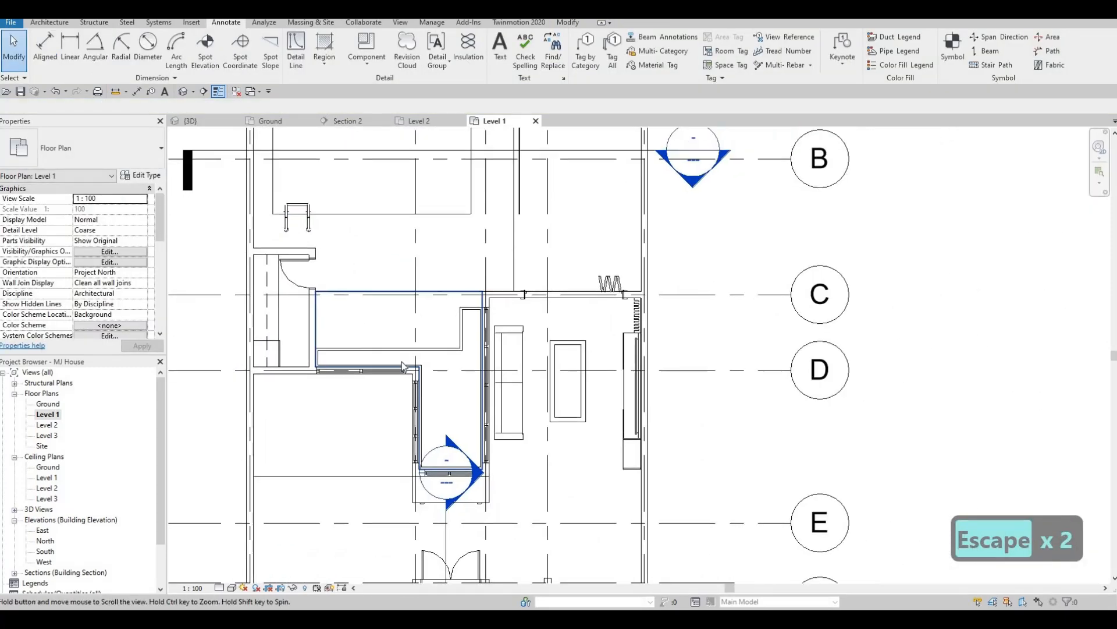
{"action": "key", "text": "Escape"}
{"action": "scroll", "coordinate": [524, 391], "scroll_direction": "down", "scroll_amount": 1}
{"action": "middle_click_drag", "start_coordinate": [526, 393], "coordinate": [403, 357]}
{"action": "middle_click_drag", "start_coordinate": [376, 421], "coordinate": [396, 311]}
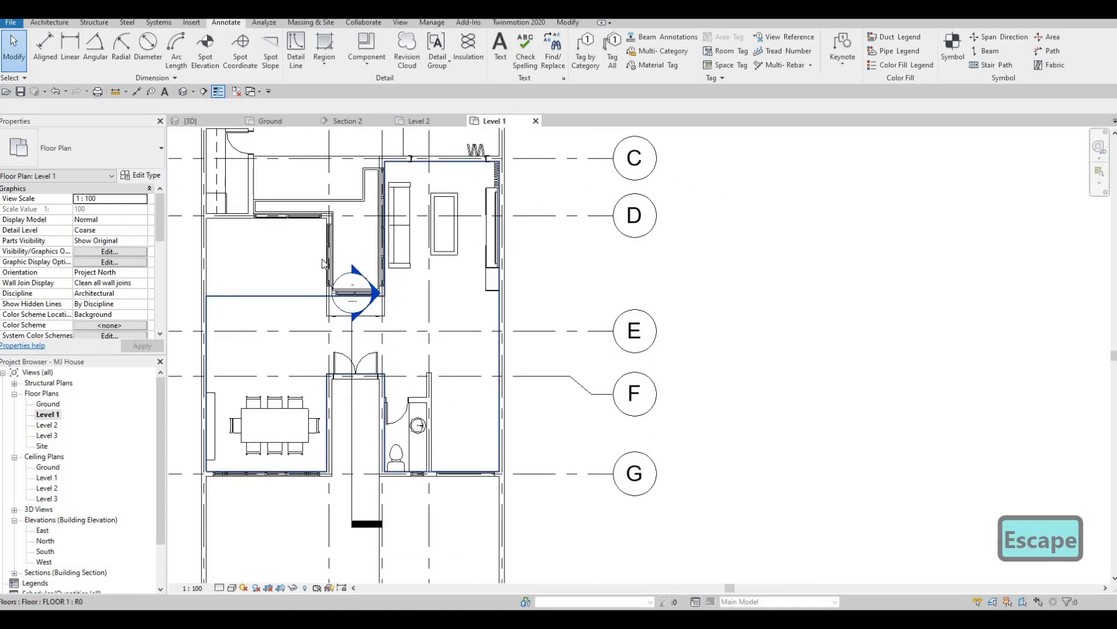
{"action": "key", "text": "F1"}
- Draw a Thin Lines detail rectangle about 3226 mm long around the living room's coffee table and select its whole outline
{"action": "middle_click_drag", "start_coordinate": [243, 174], "coordinate": [285, 260]}
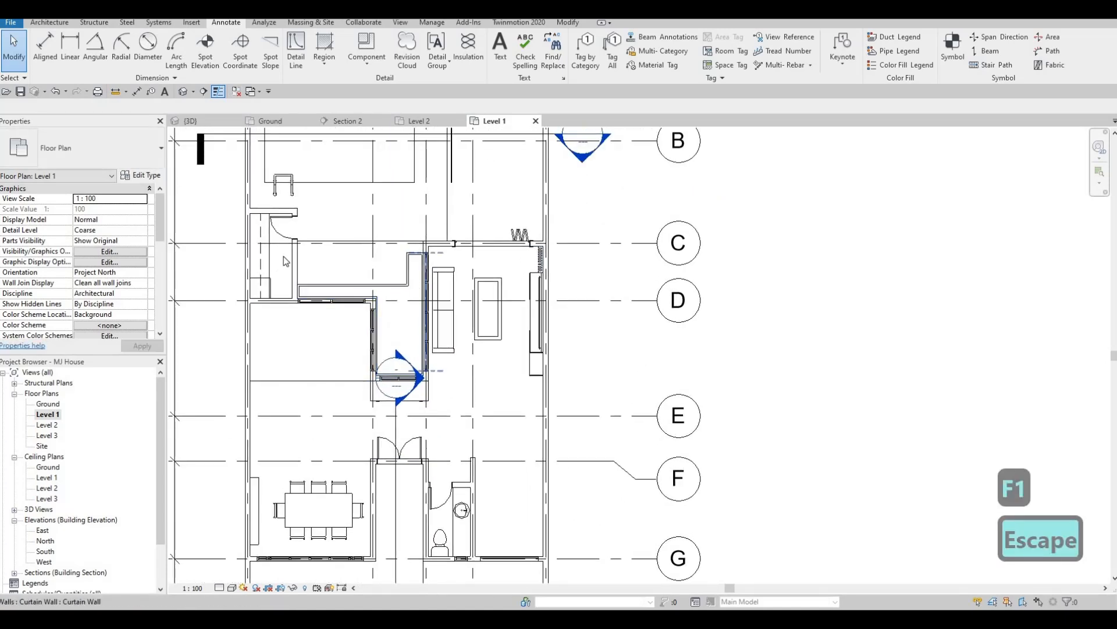
{"action": "left_click", "coordinate": [269, 250]}
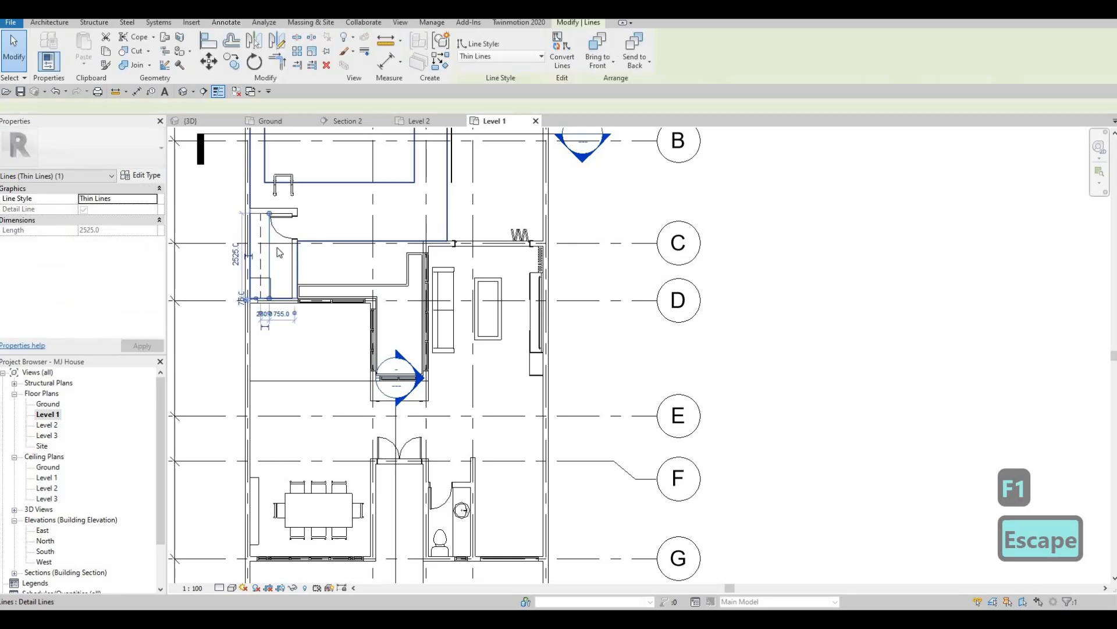
{"action": "key", "text": "c"}
{"action": "key", "text": "s"}
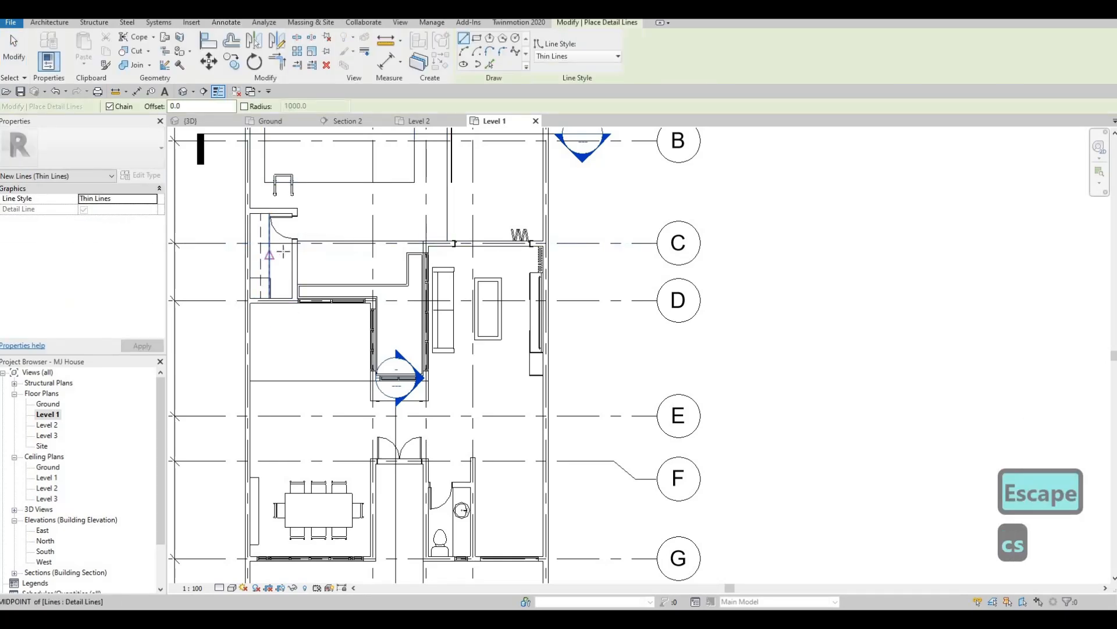
{"action": "middle_click_drag", "start_coordinate": [466, 300], "coordinate": [348, 267]}
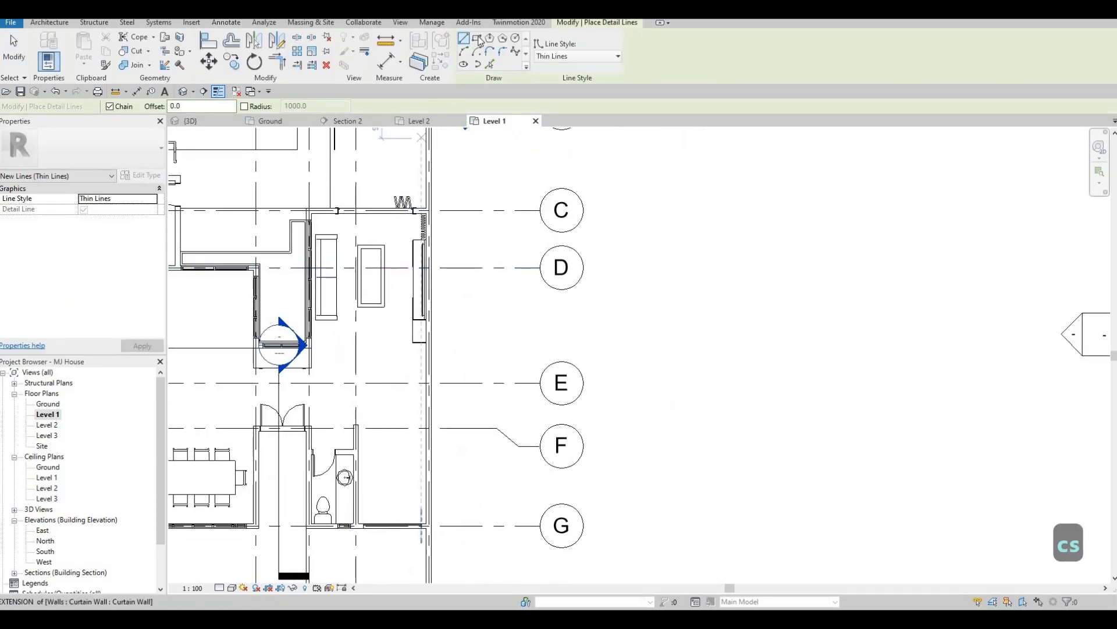
{"action": "scroll", "coordinate": [296, 307], "scroll_direction": "up", "scroll_amount": 2}
{"action": "scroll", "coordinate": [428, 198], "scroll_direction": "up", "scroll_amount": 4}
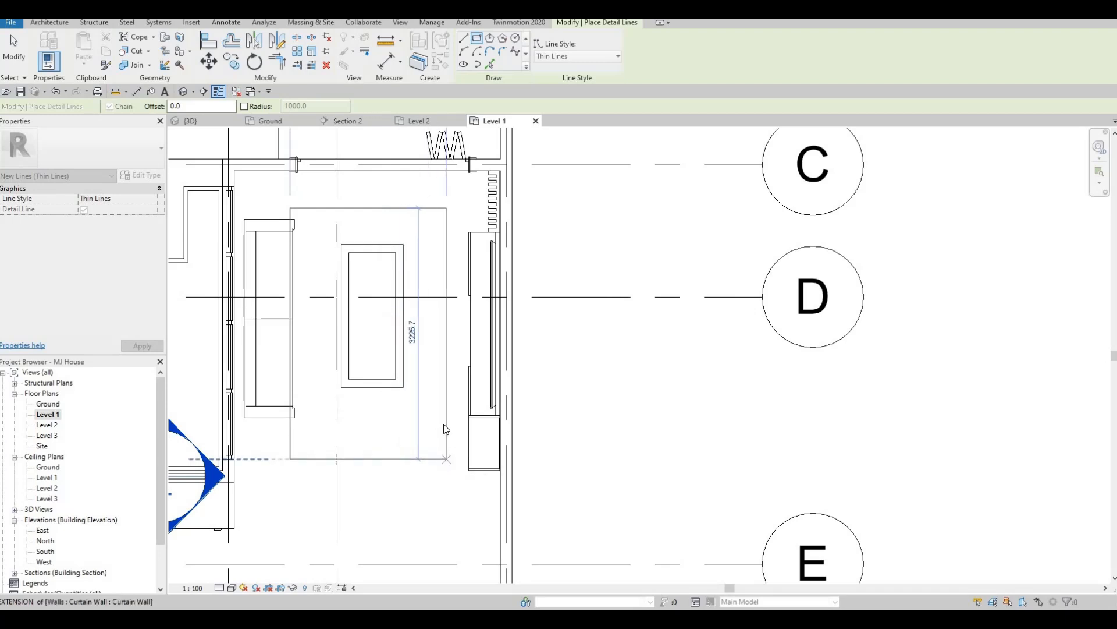
{"action": "left_click", "coordinate": [445, 429]}
{"action": "key", "text": "Escape"}
{"action": "key", "text": "Escape"}
{"action": "key", "text": "Tab"}
{"action": "left_click", "coordinate": [456, 434]}
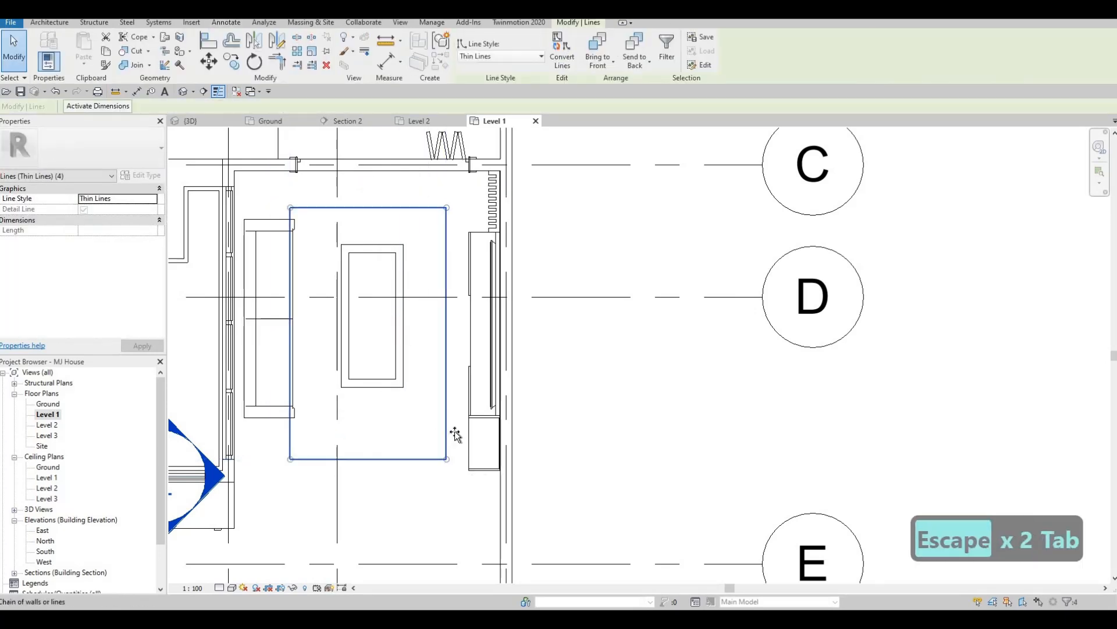
- Shift the rectangle around the coffee table clear of the sofa, towards the TV wall, and move the sofa down alongside it
{"action": "left_click_drag", "start_coordinate": [456, 434], "coordinate": [467, 449]}
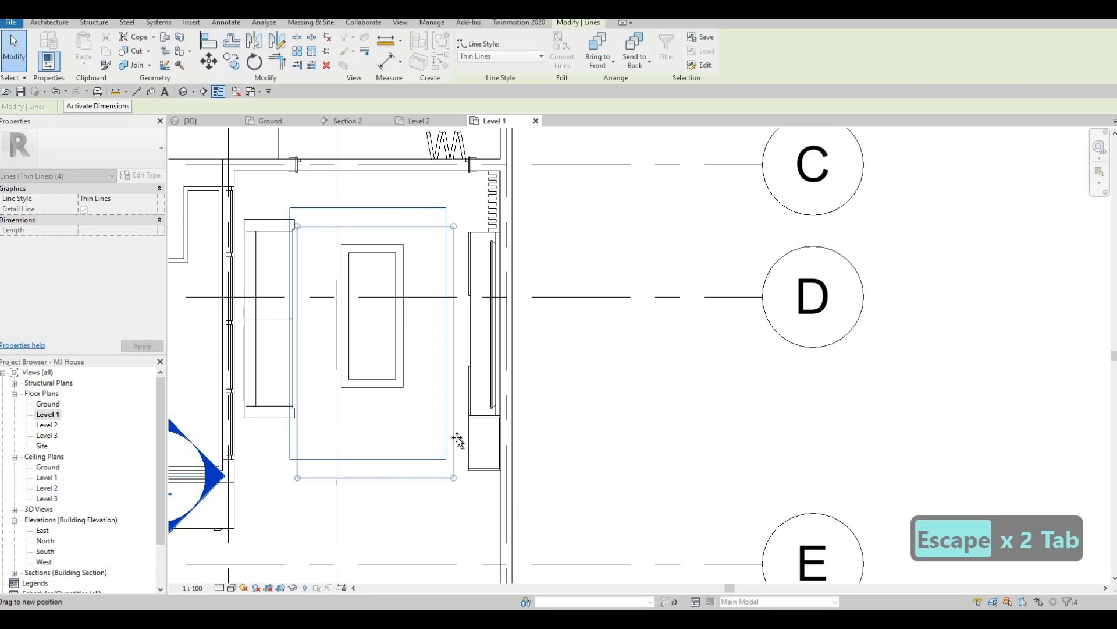
{"action": "key", "text": "Escape"}
{"action": "left_click", "coordinate": [292, 358]}
{"action": "mouse_move", "coordinate": [290, 365]}
{"action": "left_mouse_down"}
{"action": "mouse_move", "coordinate": [299, 374]}
{"action": "mouse_move", "coordinate": [304, 357]}
{"action": "left_mouse_up"}
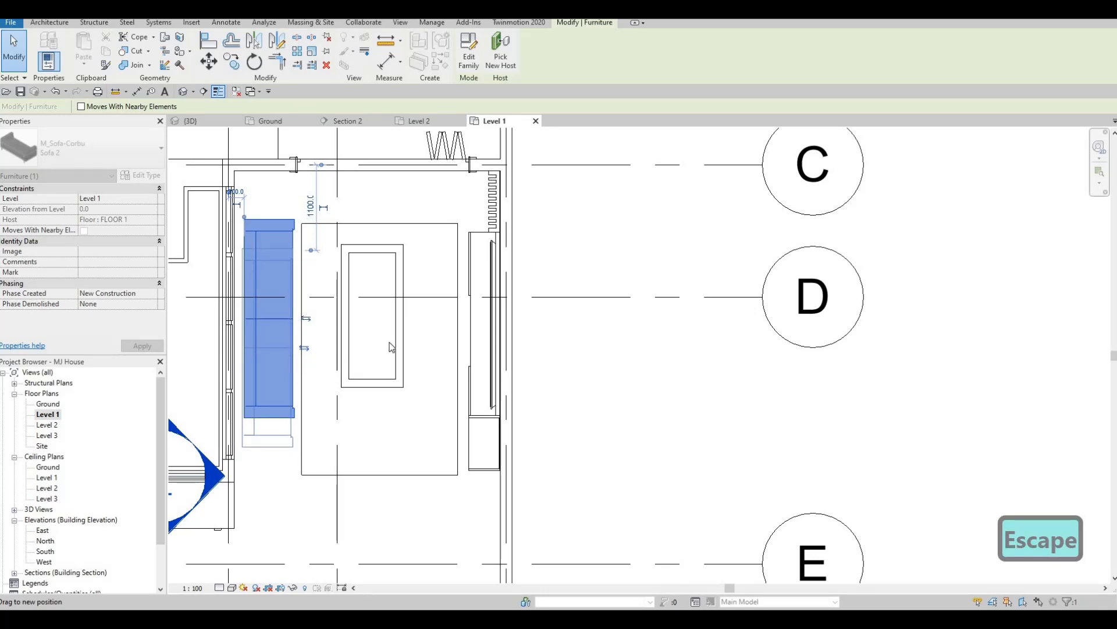
{"action": "key", "text": "Escape"}
- Nudge the coffee table down the plan until it sits midway along the rectangle around it
{"action": "left_click", "coordinate": [404, 325]}
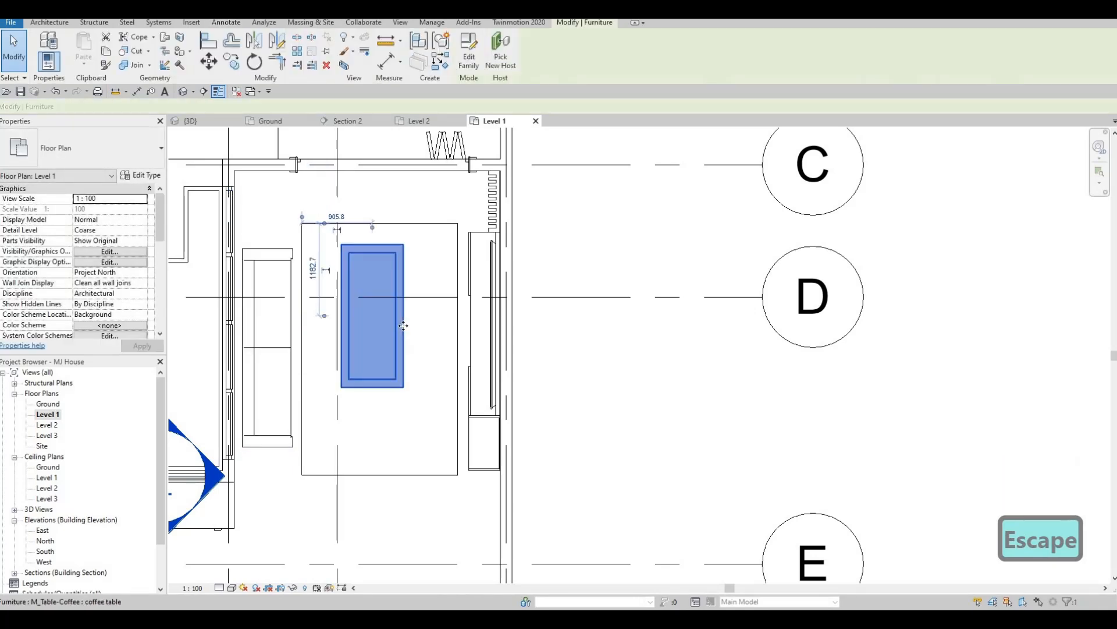
{"action": "key", "text": "Down"}
{"action": "key", "text": "Down"}
{"action": "key", "text": "Down"}
{"action": "key", "text": "Down"}
{"action": "key", "text": "Down"}
{"action": "key", "text": "Down"}
{"action": "key", "text": "Down"}
{"action": "key", "text": "Down"}
{"action": "key", "text": "Down"}
{"action": "key", "text": "Down"}
{"action": "key", "text": "Down"}
{"action": "key", "text": "Down"}
{"action": "key", "text": "Down"}
{"action": "key", "text": "Down"}
{"action": "key", "text": "Down"}
{"action": "key", "text": "Down"}
{"action": "key", "text": "Down"}
{"action": "key", "text": "Down"}
{"action": "key", "text": "Down"}
{"action": "key", "text": "Down"}
{"action": "key", "text": "Down"}
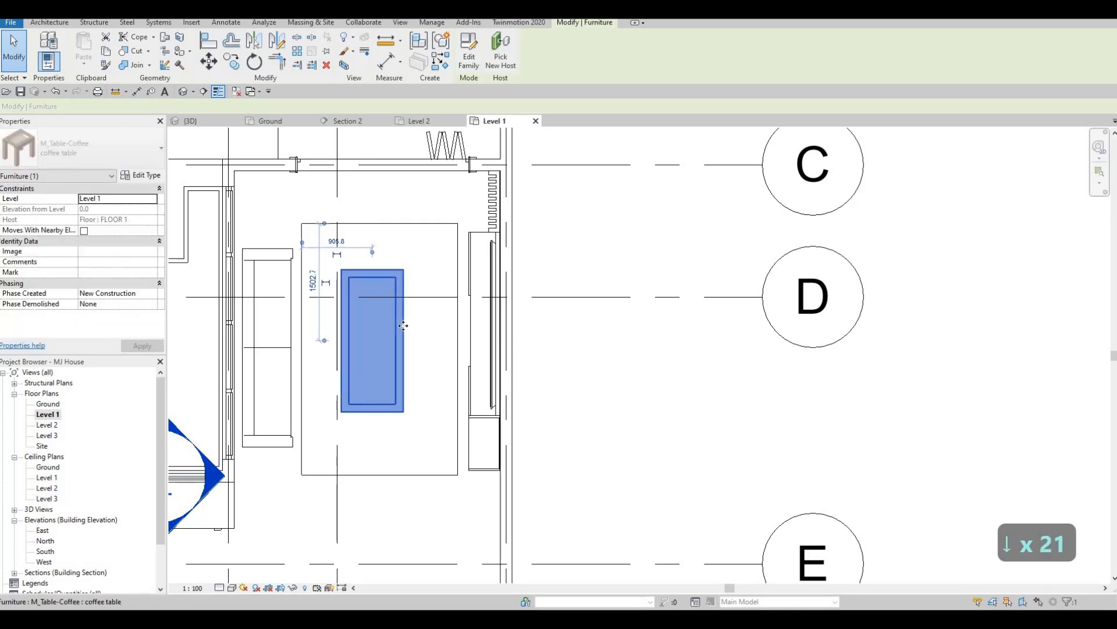
{"action": "key", "text": "Up"}
{"action": "key", "text": "Up"}
{"action": "key", "text": "Up"}
{"action": "key", "text": "Escape"}
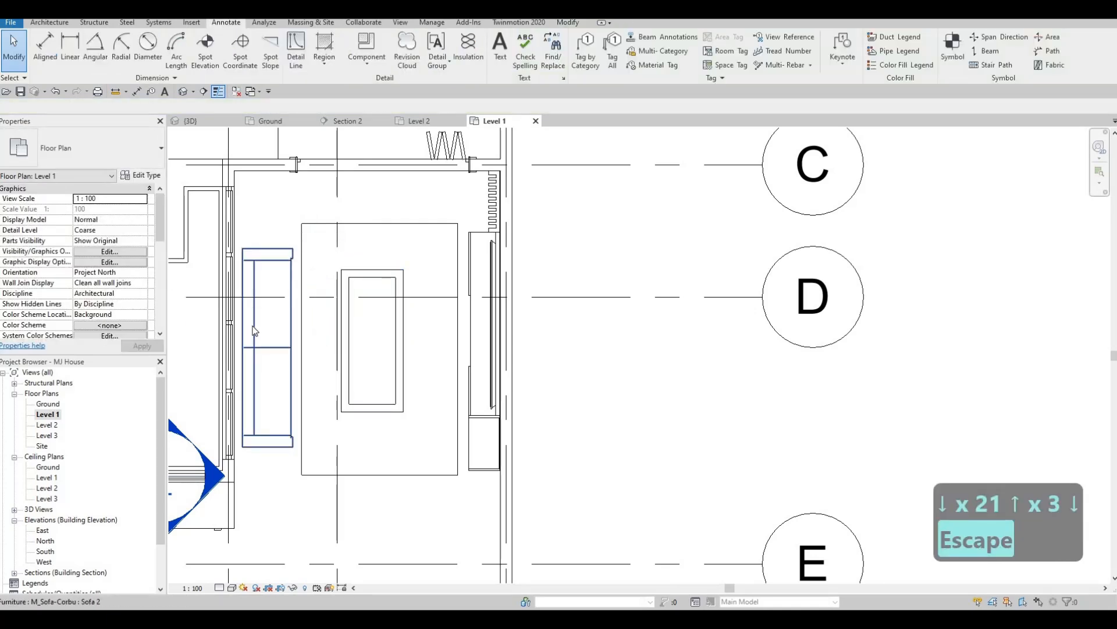
- Nudge the living room sofa five increments up the plan
{"action": "left_click", "coordinate": [253, 345]}
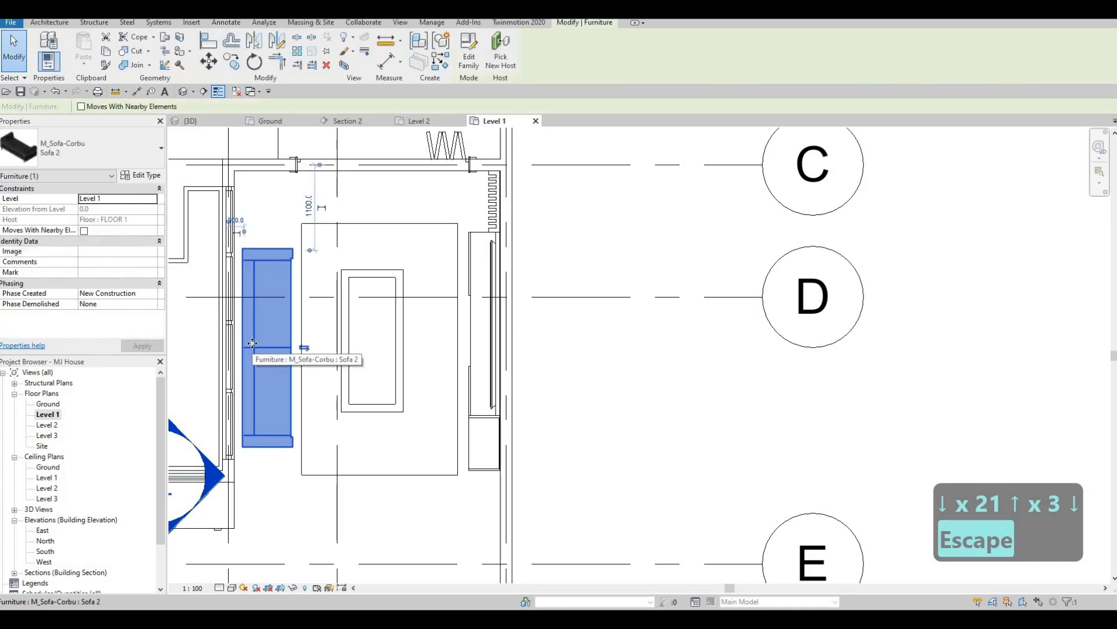
{"action": "key", "text": "Up"}
{"action": "key", "text": "Up"}
{"action": "key", "text": "Up"}
{"action": "key", "text": "Up"}
{"action": "key", "text": "Up"}
{"action": "key", "text": "Escape"}
{"action": "key", "text": "Escape"}
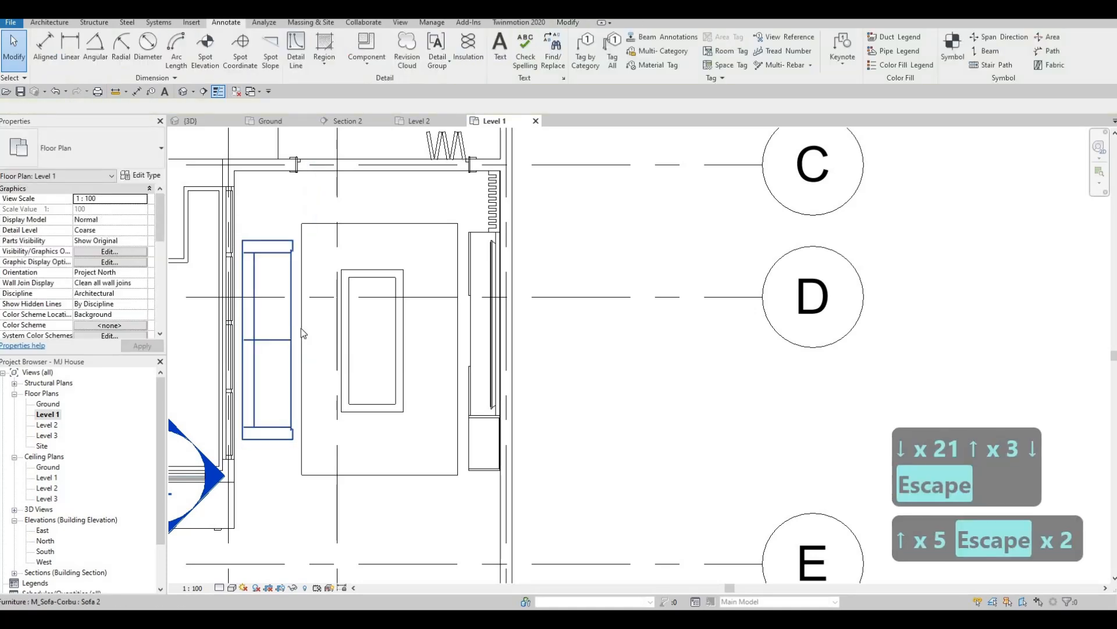
- Nudge only the rectangle's sofa-side edge towards the sofa, leaving a small gap between them
{"action": "left_click", "coordinate": [301, 328]}
{"action": "key", "text": "Left"}
{"action": "key", "text": "Left"}
{"action": "key", "text": "Left"}
{"action": "key", "text": "Left"}
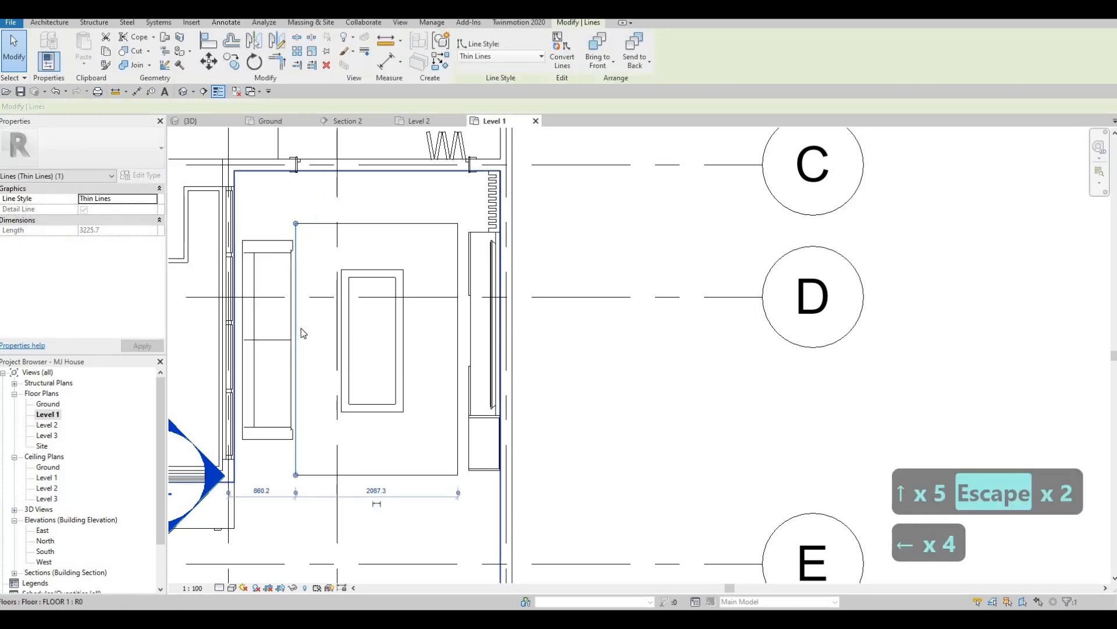
{"action": "key", "text": "Left"}
{"action": "key", "text": "Left"}
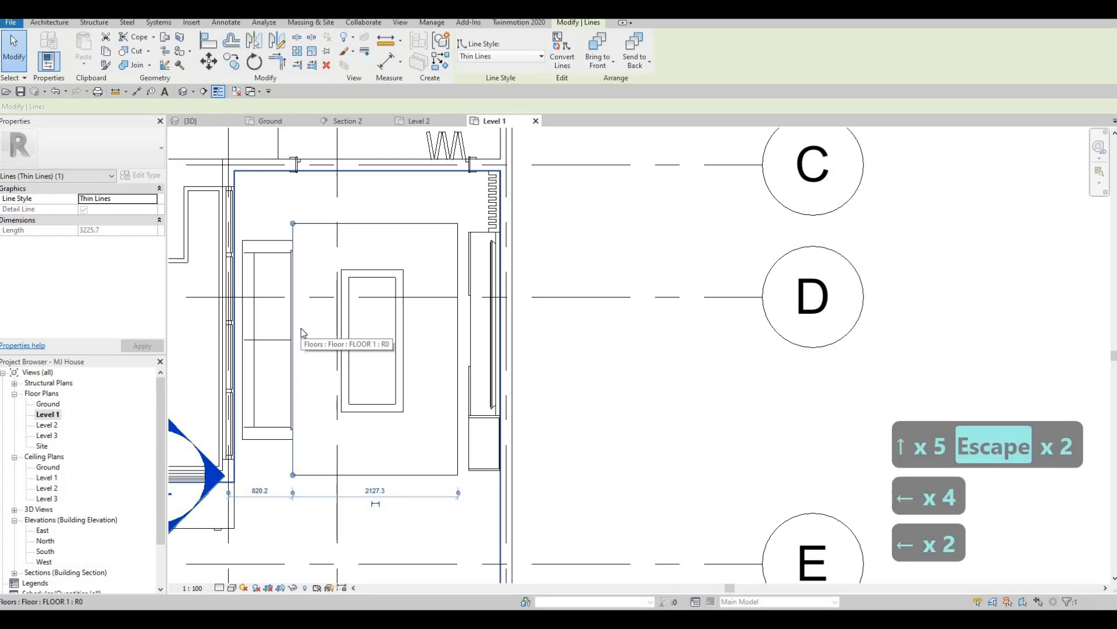
{"action": "key", "text": "Right"}
{"action": "key", "text": "Right"}
{"action": "key", "text": "Escape"}
{"action": "key", "text": "Escape"}
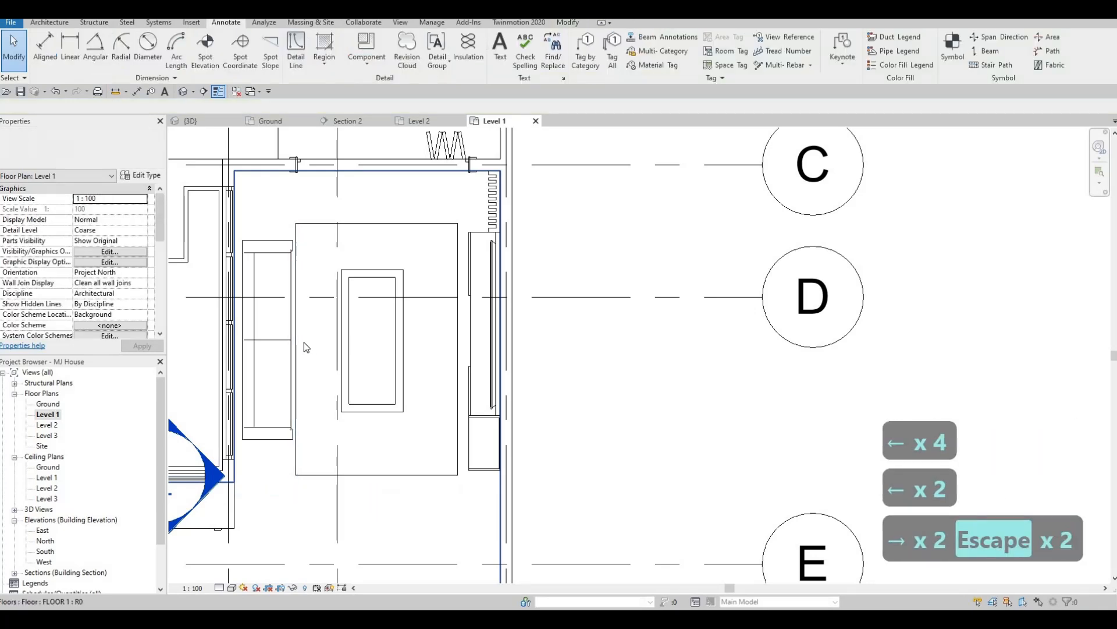
{"action": "key", "text": "Escape"}
- Select the whole chain of lines around the coffee table and nudge it slightly up the plan to centre it on the table
{"action": "middle_click_drag", "start_coordinate": [390, 337], "coordinate": [383, 334]}
{"action": "scroll", "coordinate": [405, 295], "scroll_direction": "down", "scroll_amount": 4}
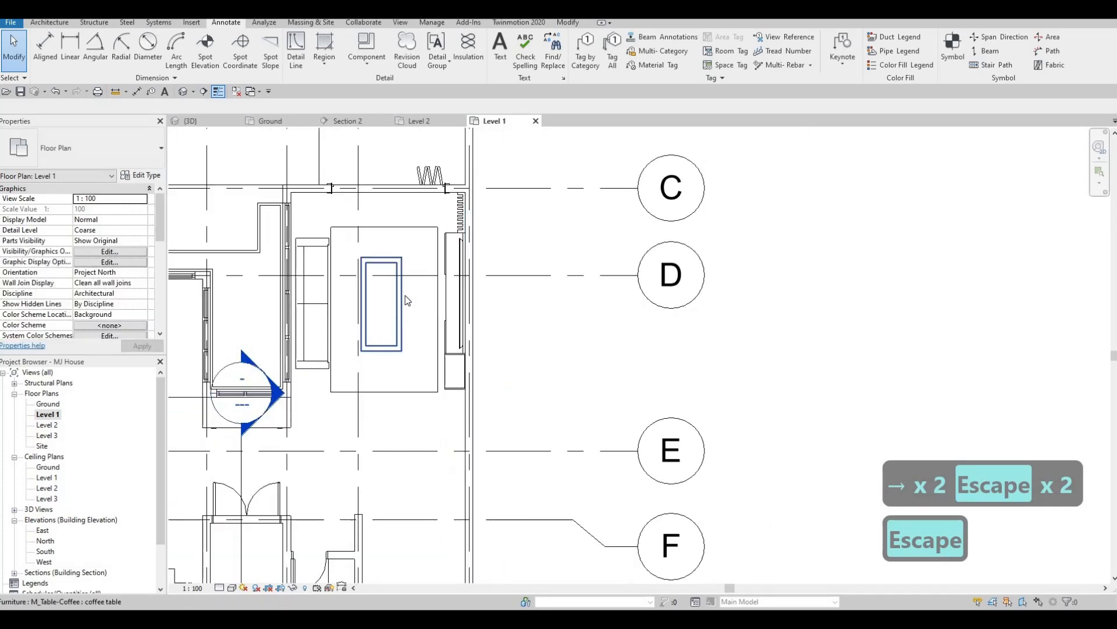
{"action": "left_click", "coordinate": [448, 296]}
{"action": "key", "text": "Tab"}
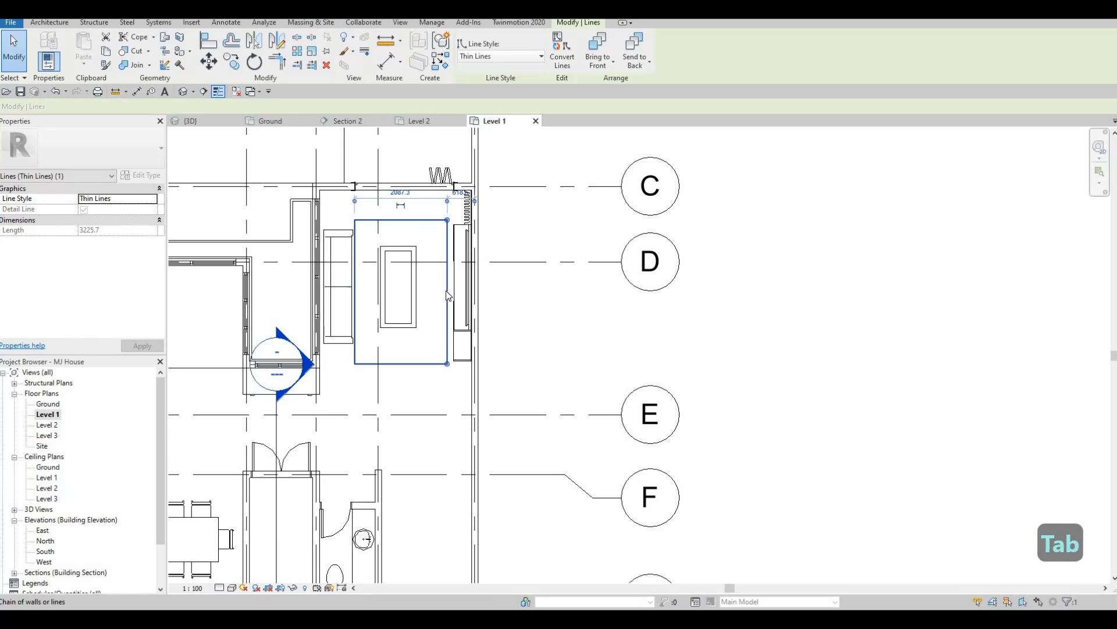
{"action": "key", "text": "Up"}
{"action": "key", "text": "Up"}
{"action": "key", "text": "Up"}
{"action": "key", "text": "Escape"}
{"action": "key", "text": "Escape"}
{"action": "left_click", "coordinate": [448, 295]}
{"action": "key", "text": "Tab"}
{"action": "key", "text": "Up"}
{"action": "key", "text": "Up"}
{"action": "key", "text": "Up"}
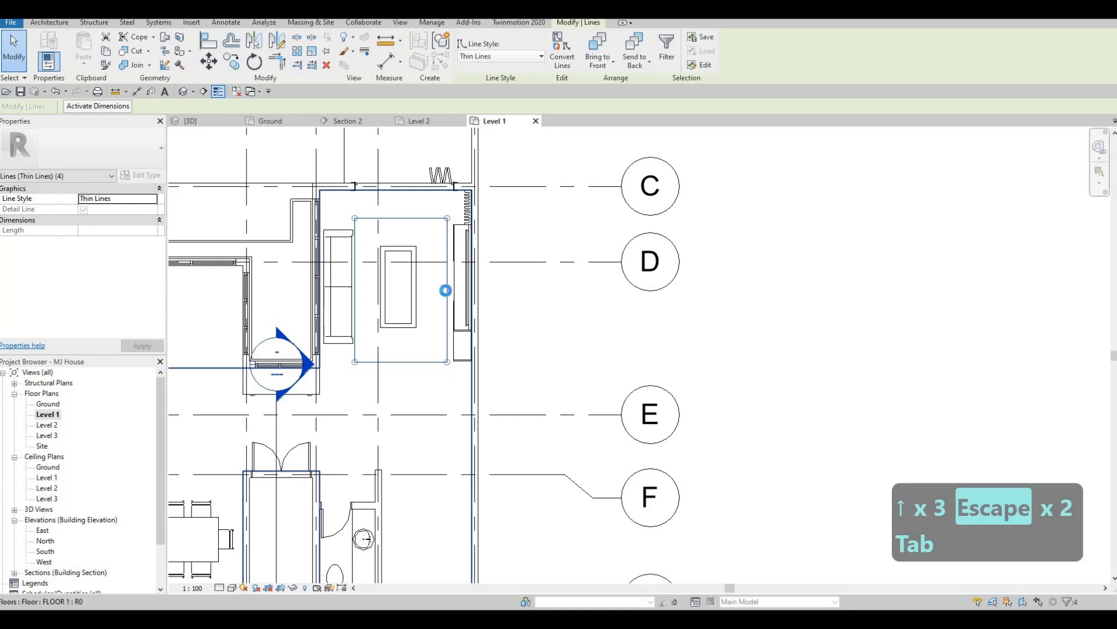
{"action": "key", "text": "Down"}
{"action": "key", "text": "Escape"}
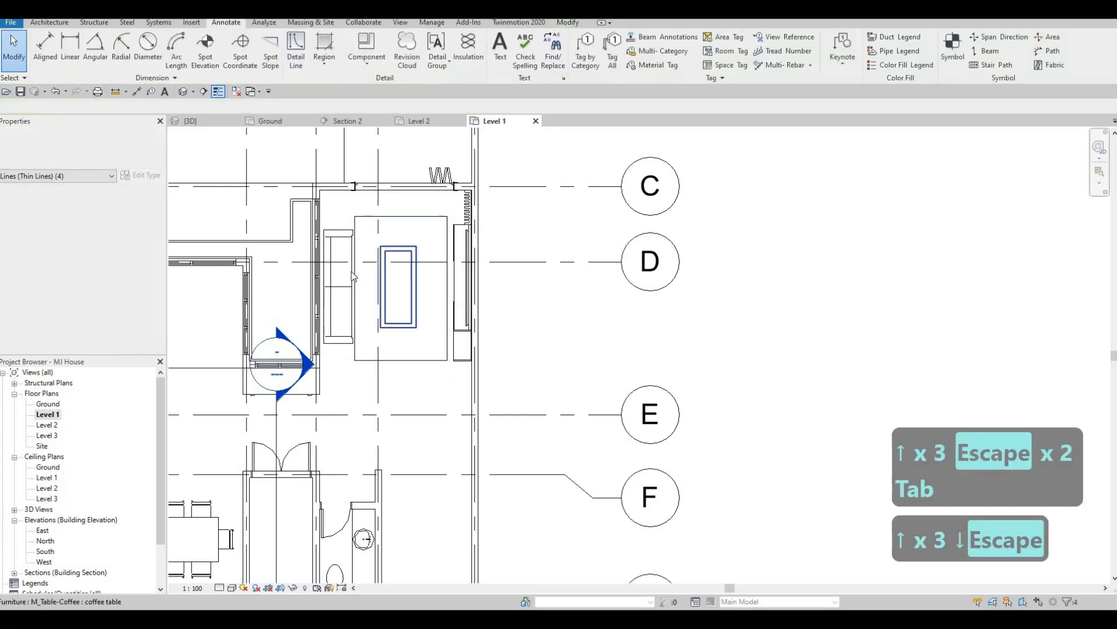
- Nudge the sofa one more increment up the plan and deselect it
{"action": "left_click", "coordinate": [348, 283]}
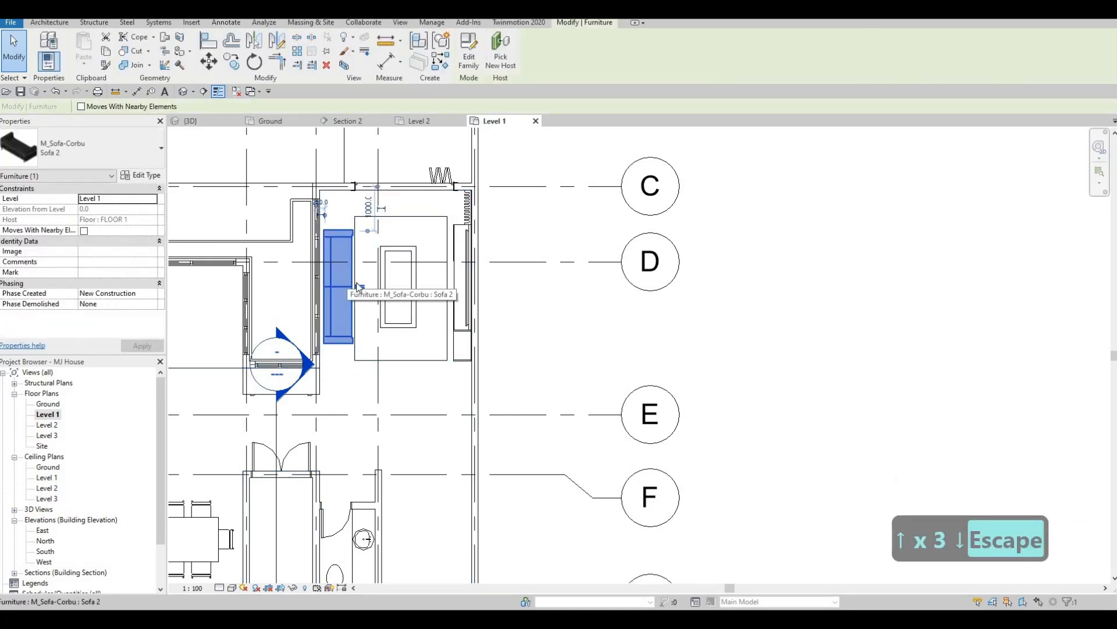
{"action": "key", "text": "Up"}
{"action": "key", "text": "Escape"}
{"action": "key", "text": "Escape"}
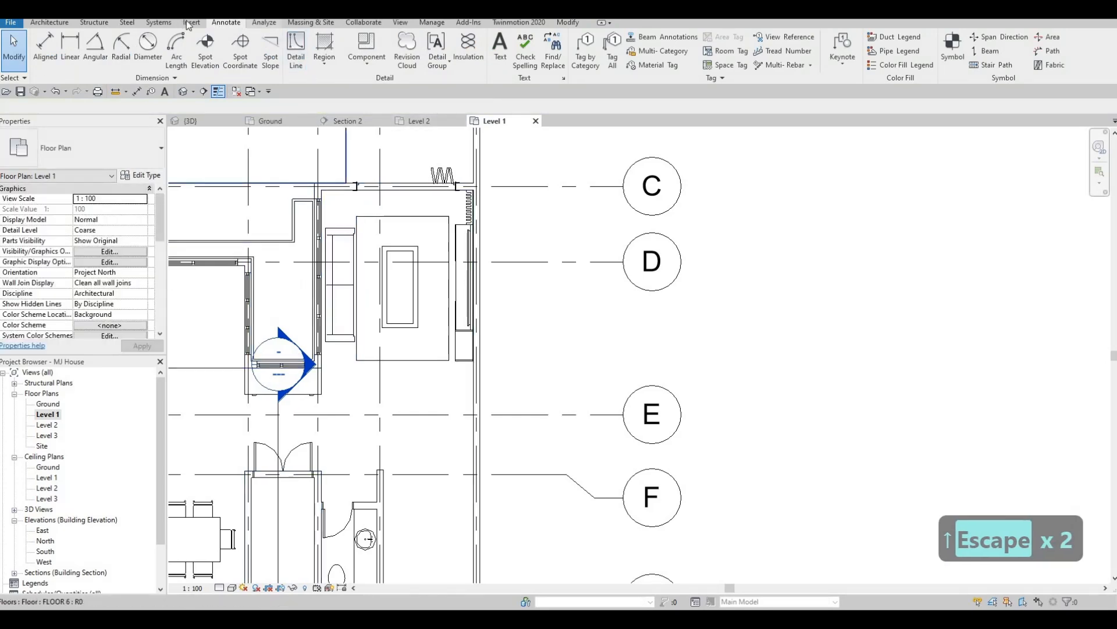
- Start loading a family and browse the Canada library to the Internal folder under Lighting, Architectural
{"action": "left_click", "coordinate": [478, 52]}
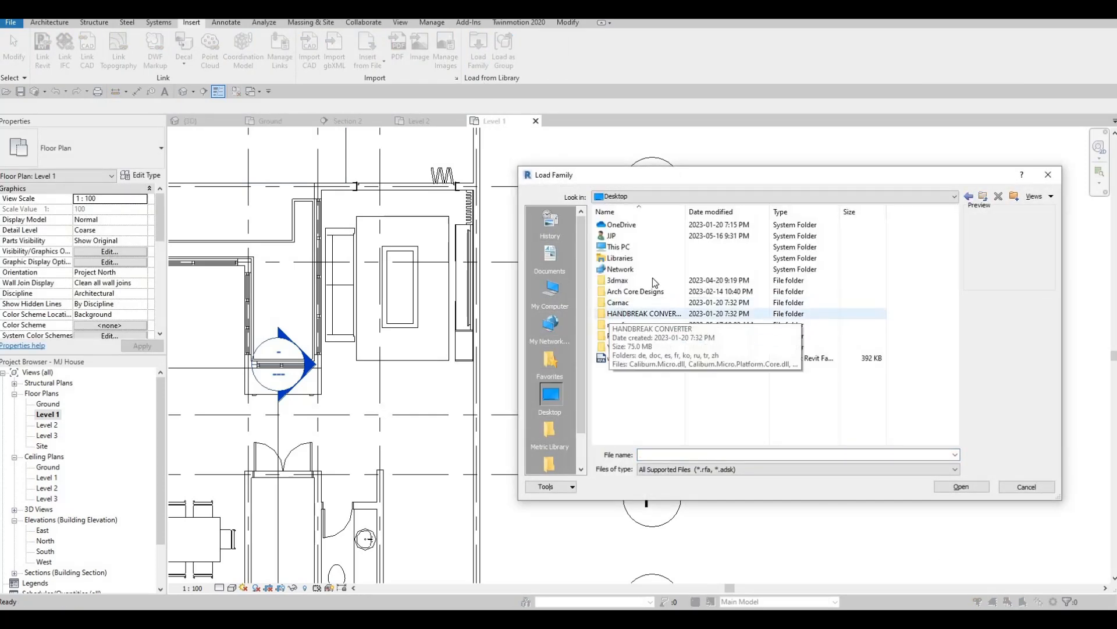
{"action": "key", "text": "Escape"}
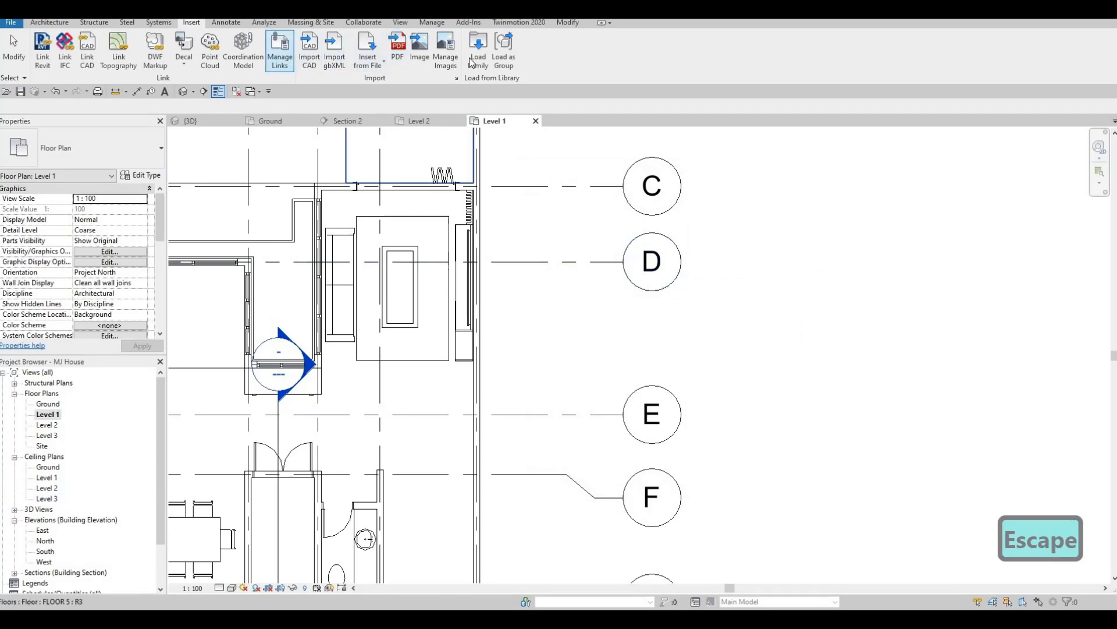
{"action": "left_click", "coordinate": [476, 51]}
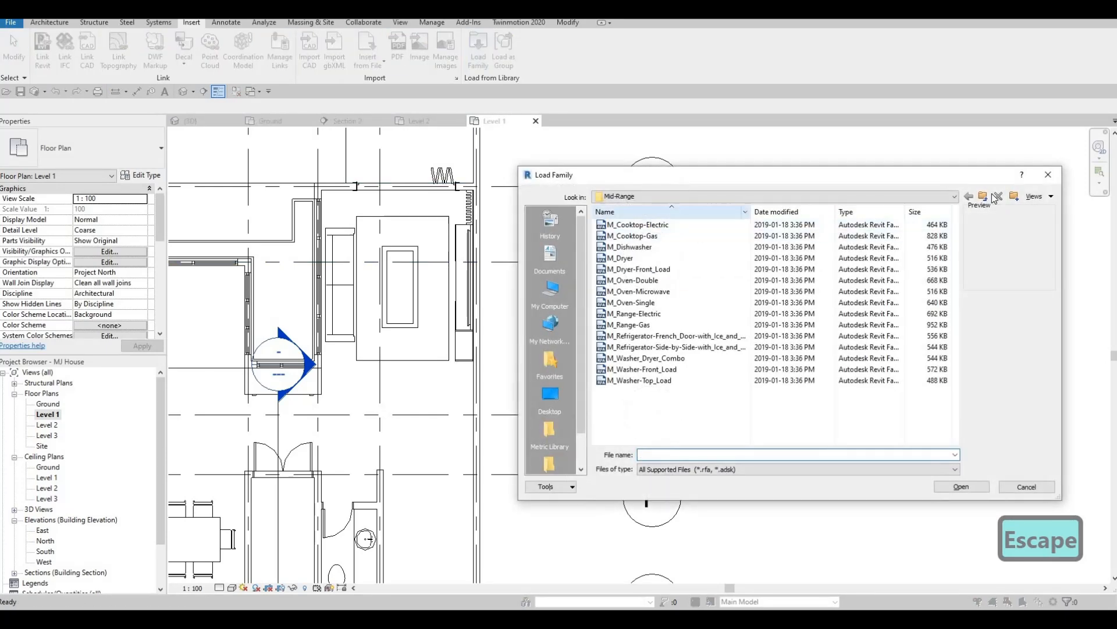
{"action": "left_click", "coordinate": [988, 198]}
{"action": "left_click", "coordinate": [988, 198]}
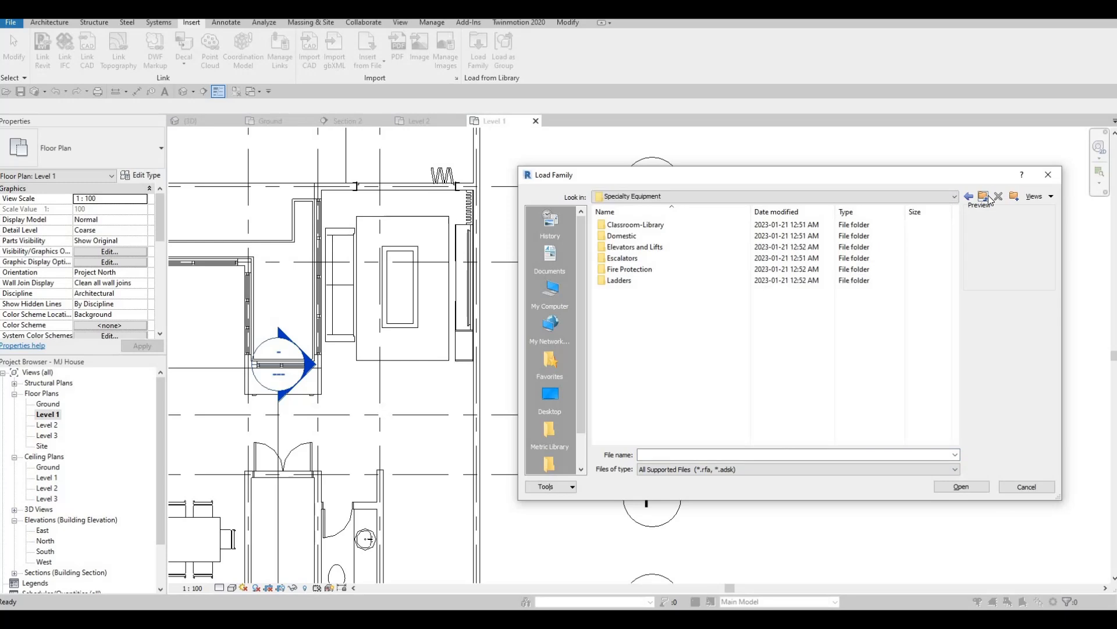
{"action": "scroll", "coordinate": [685, 397], "scroll_direction": "down", "scroll_amount": 4}
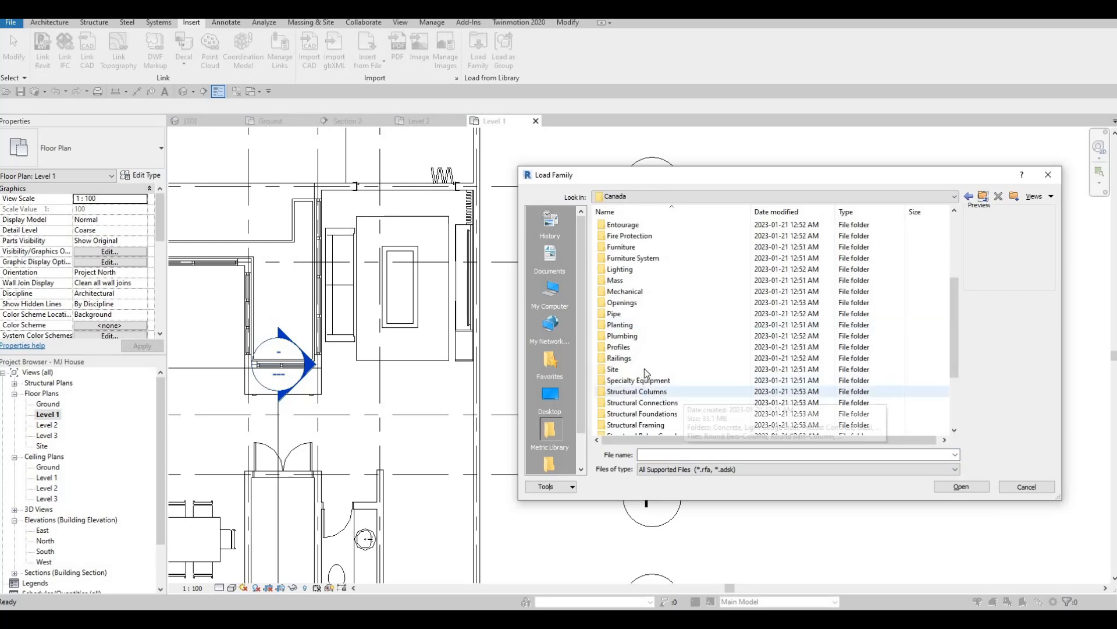
{"action": "scroll", "coordinate": [651, 380], "scroll_direction": "down", "scroll_amount": 3}
{"action": "scroll", "coordinate": [651, 381], "scroll_direction": "up", "scroll_amount": 3}
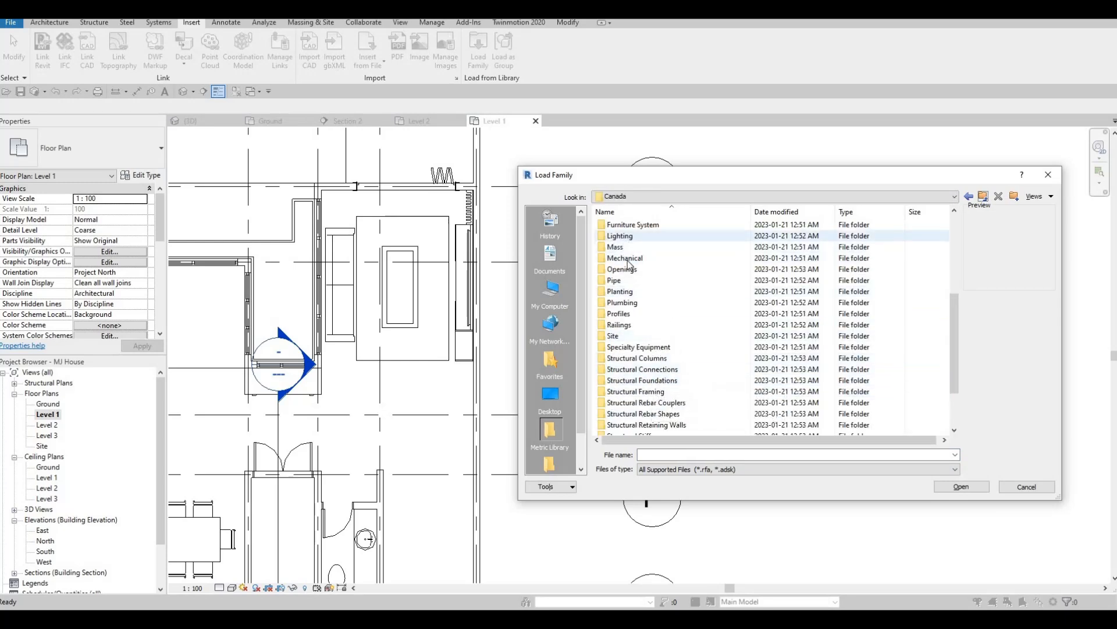
{"action": "double_click", "coordinate": [627, 235]}
{"action": "double_click", "coordinate": [625, 225]}
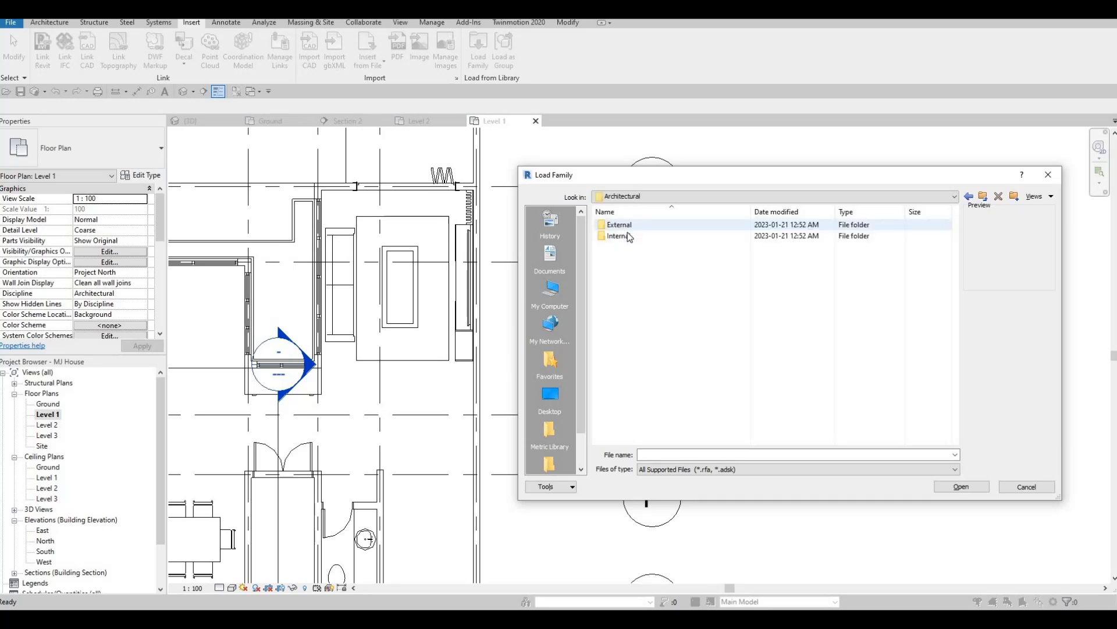
{"action": "double_click", "coordinate": [620, 236]}
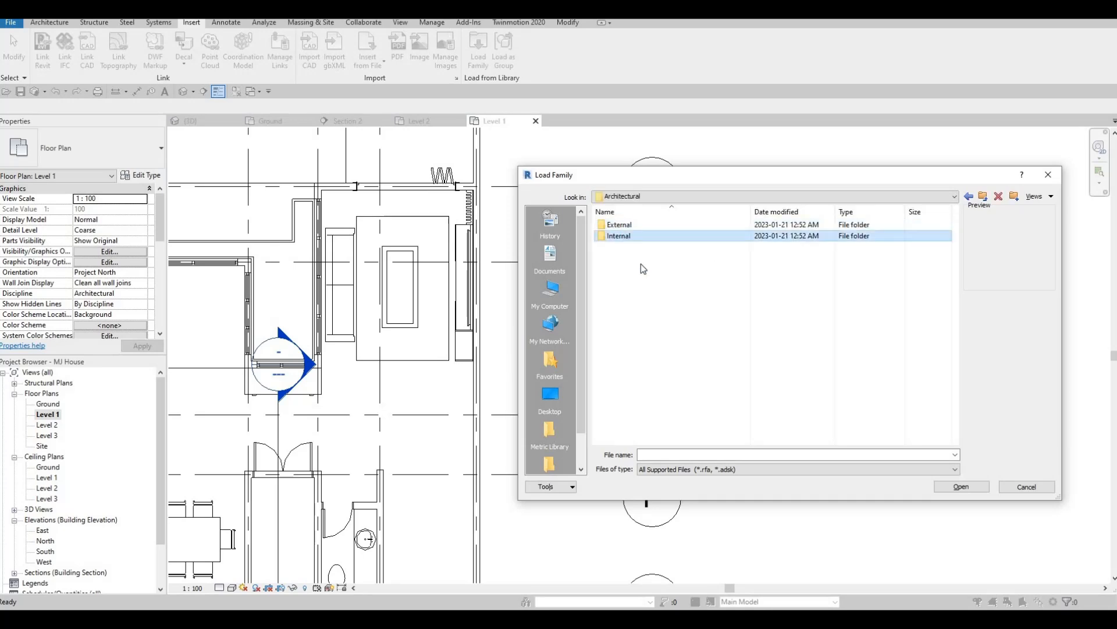
- Preview the floor lamp families and load M_Floor Lamp - Arm Extension into the project
{"action": "scroll", "coordinate": [655, 328], "scroll_direction": "down", "scroll_amount": 2}
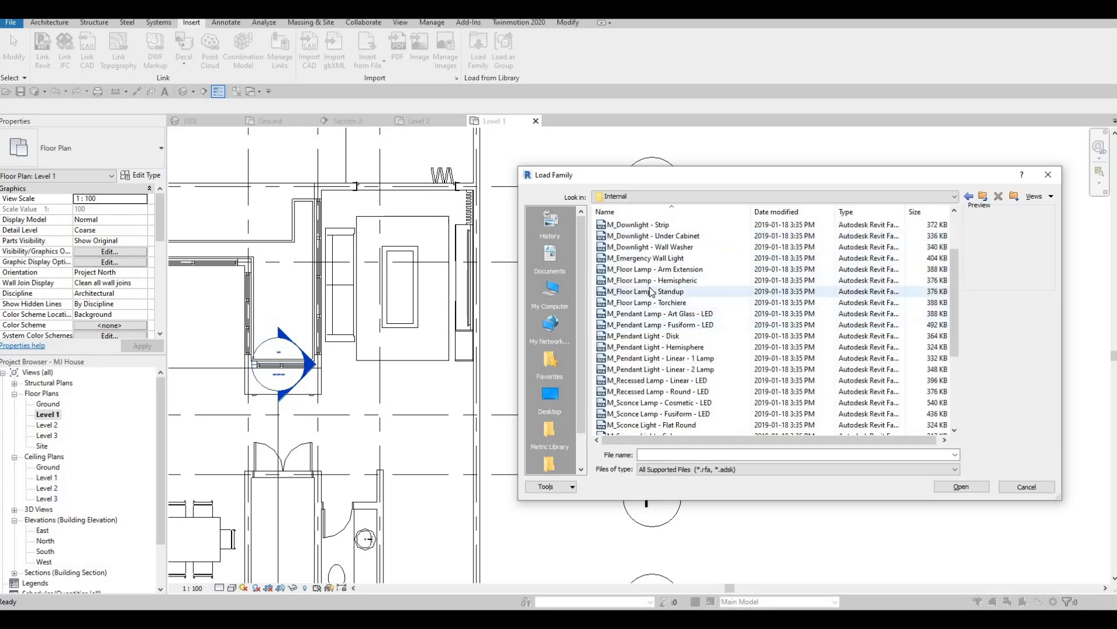
{"action": "left_click", "coordinate": [653, 287]}
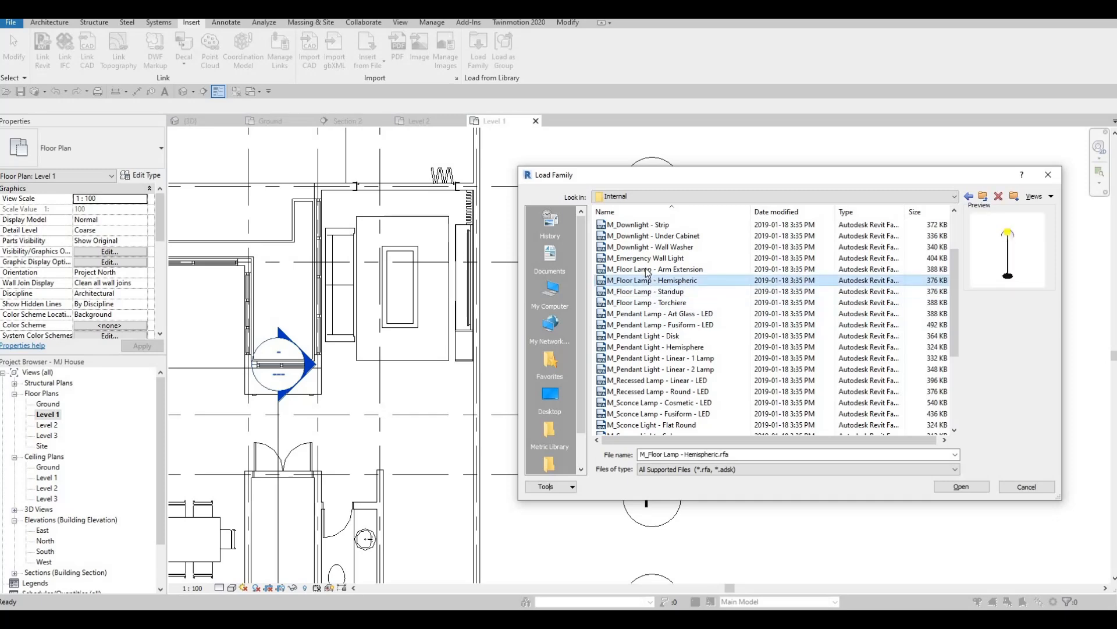
{"action": "left_click", "coordinate": [646, 270]}
{"action": "key", "text": "Tab"}
{"action": "key", "text": "Tab"}
{"action": "key", "text": "Return"}
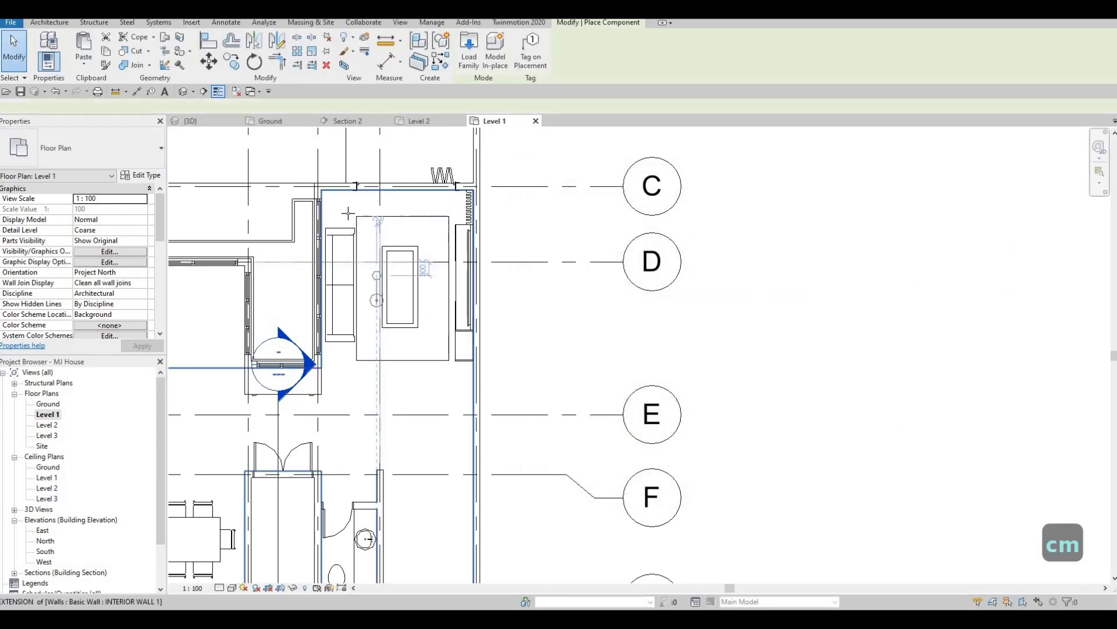
- Place one M_Floor Lamp - Arm Extension, 100W - 120V, on the double door's swing arc, rotated to a diagonal
{"action": "scroll", "coordinate": [329, 211], "scroll_direction": "up", "scroll_amount": 2}
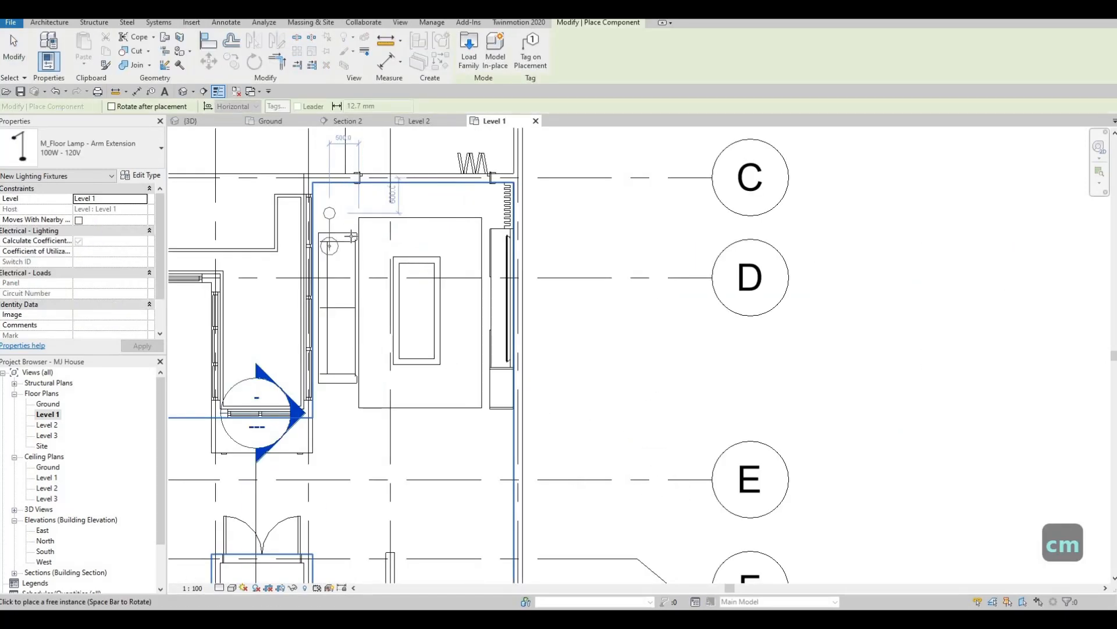
{"action": "scroll", "coordinate": [378, 244], "scroll_direction": "down", "scroll_amount": 2}
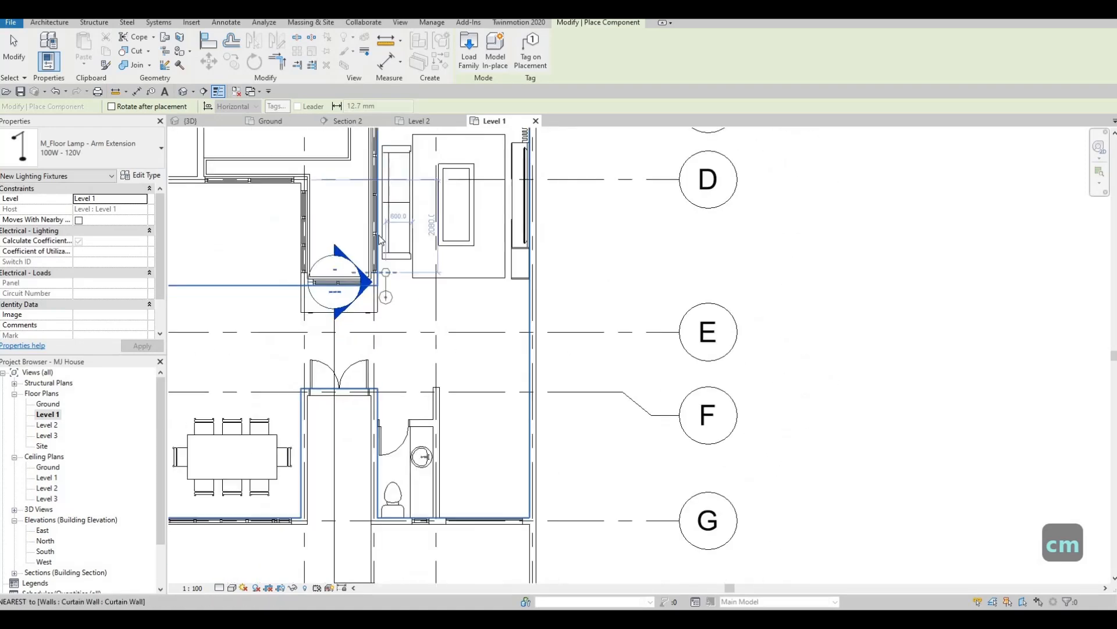
{"action": "middle_click_drag", "start_coordinate": [412, 326], "coordinate": [435, 249]}
{"action": "scroll", "coordinate": [364, 282], "scroll_direction": "up", "scroll_amount": 3}
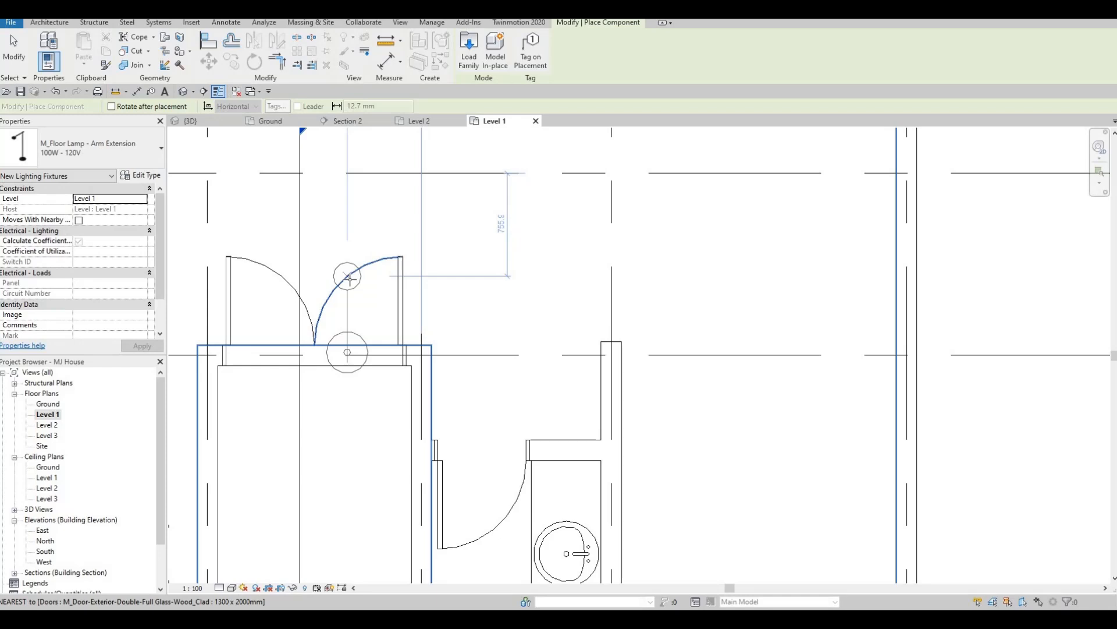
{"action": "key", "text": "space"}
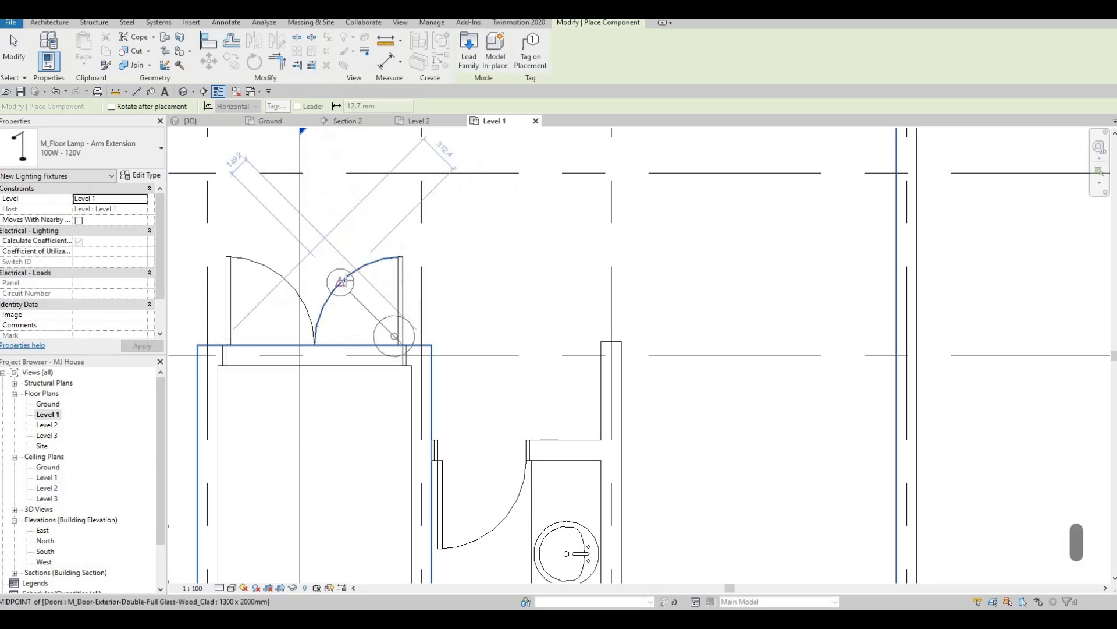
{"action": "left_click", "coordinate": [344, 280]}
{"action": "key", "text": "Escape"}
{"action": "key", "text": "Escape"}
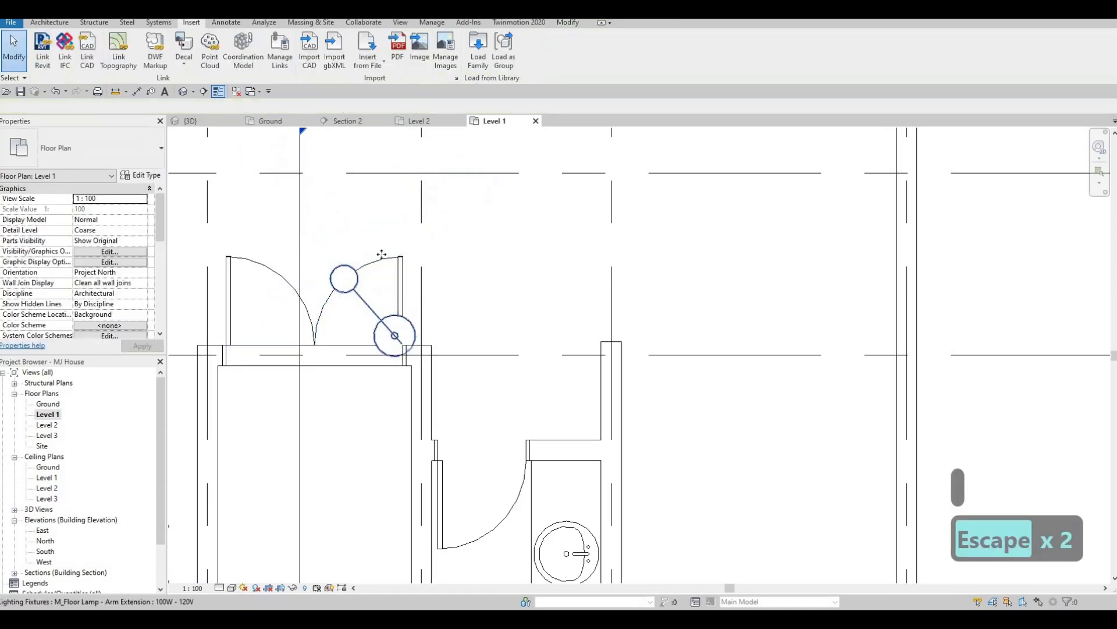
- Move the floor lamp into the living room corner at the sofa's upper end, with its arm reaching over the armrest
{"action": "left_click", "coordinate": [381, 255]}
{"action": "scroll", "coordinate": [464, 422], "scroll_direction": "up", "scroll_amount": 4}
{"action": "scroll", "coordinate": [465, 406], "scroll_direction": "down", "scroll_amount": 5}
{"action": "left_click_drag", "start_coordinate": [482, 389], "coordinate": [485, 211]}
{"action": "middle_click_drag", "start_coordinate": [486, 210], "coordinate": [468, 362]}
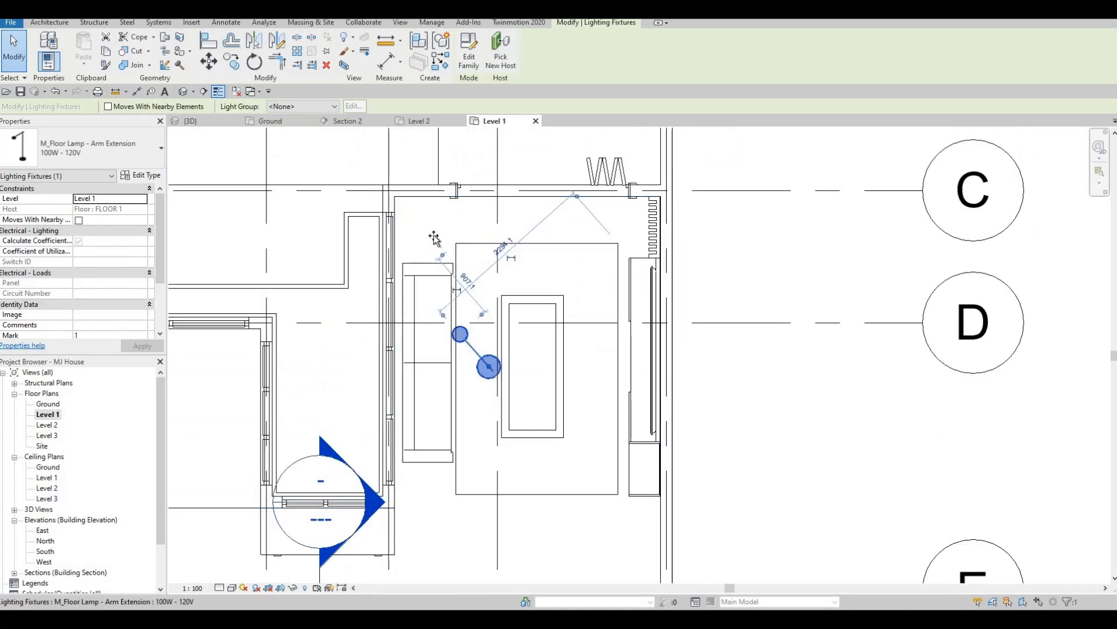
{"action": "left_click_drag", "start_coordinate": [434, 238], "coordinate": [426, 322]}
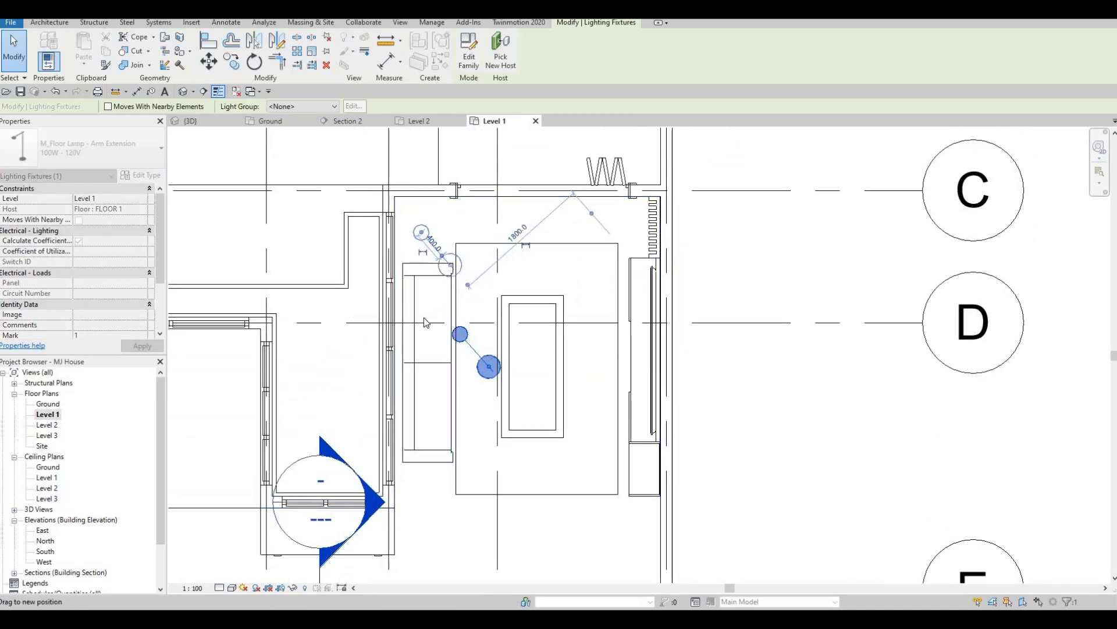
{"action": "key", "text": "Escape"}
{"action": "key", "text": "Escape"}
{"action": "middle_click_drag", "start_coordinate": [439, 250], "coordinate": [439, 313]}
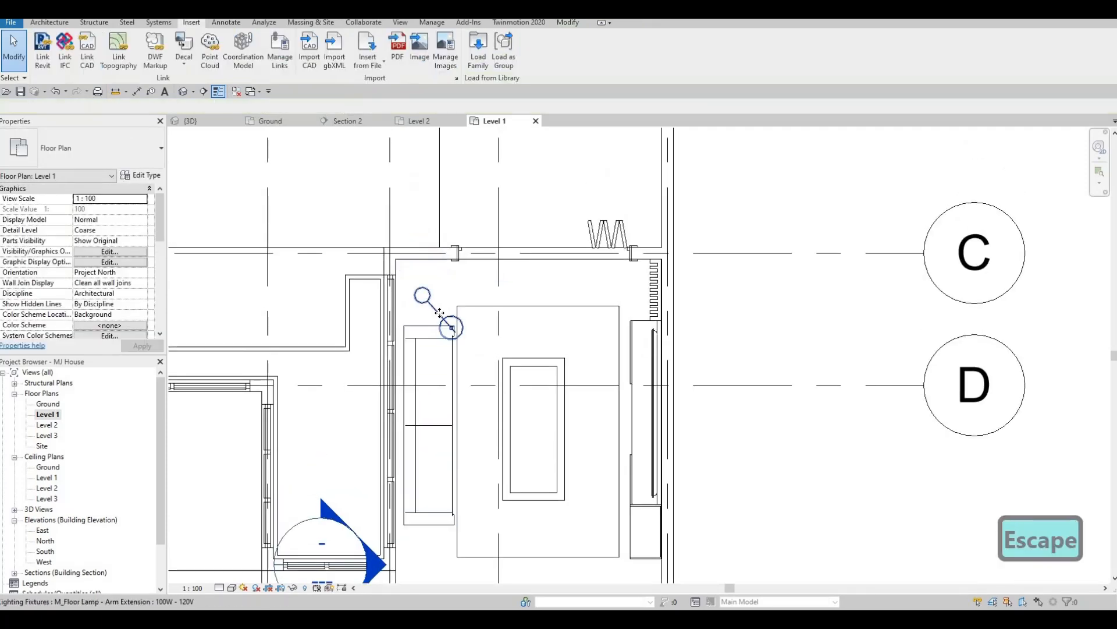
- Move the floor lamp slightly up the plan so its shade sits clear of the sofa's upper armrest
{"action": "left_click", "coordinate": [439, 304]}
{"action": "left_click_drag", "start_coordinate": [439, 305], "coordinate": [436, 284]}
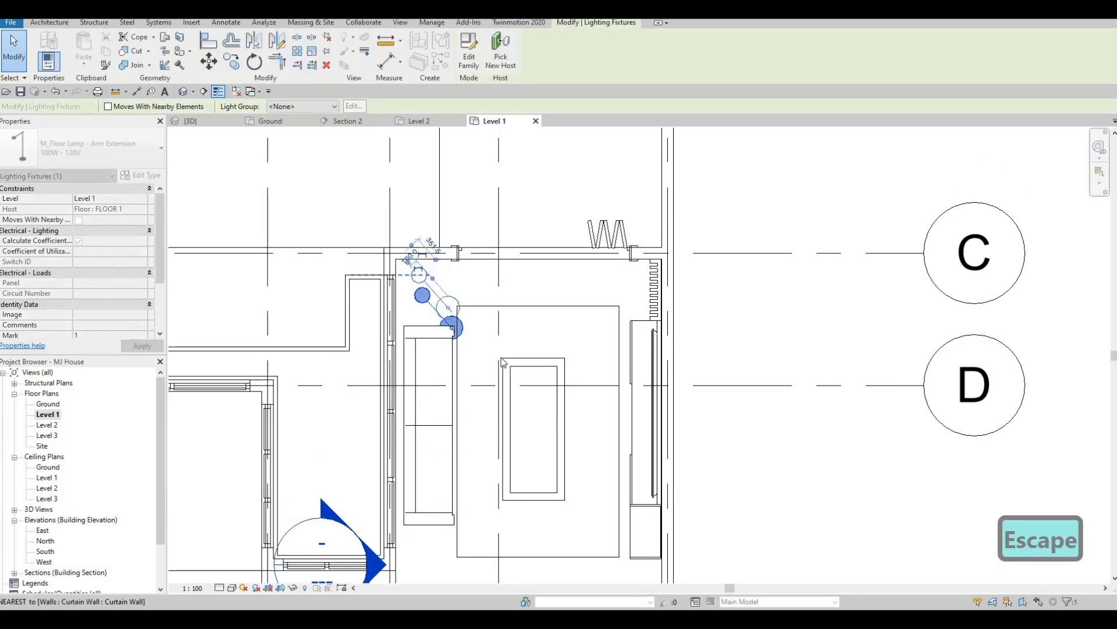
{"action": "key", "text": "Escape"}
- Start loading another family and go back from the Internal lighting folder to the main Canada library folder
{"action": "scroll", "coordinate": [430, 304], "scroll_direction": "down", "scroll_amount": 3}
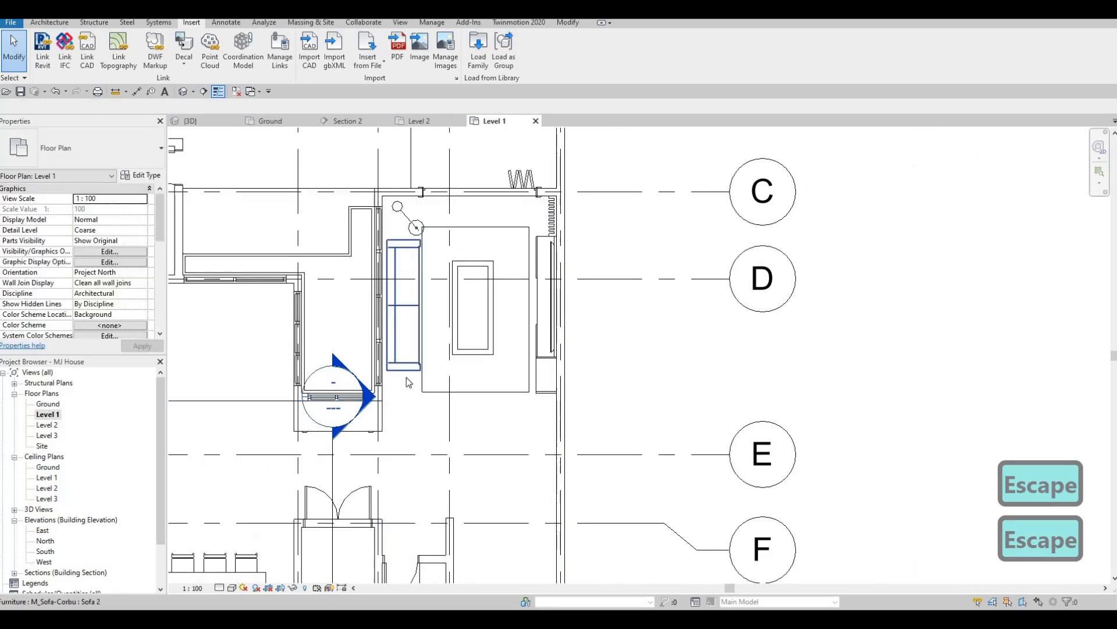
{"action": "scroll", "coordinate": [432, 279], "scroll_direction": "up", "scroll_amount": 4}
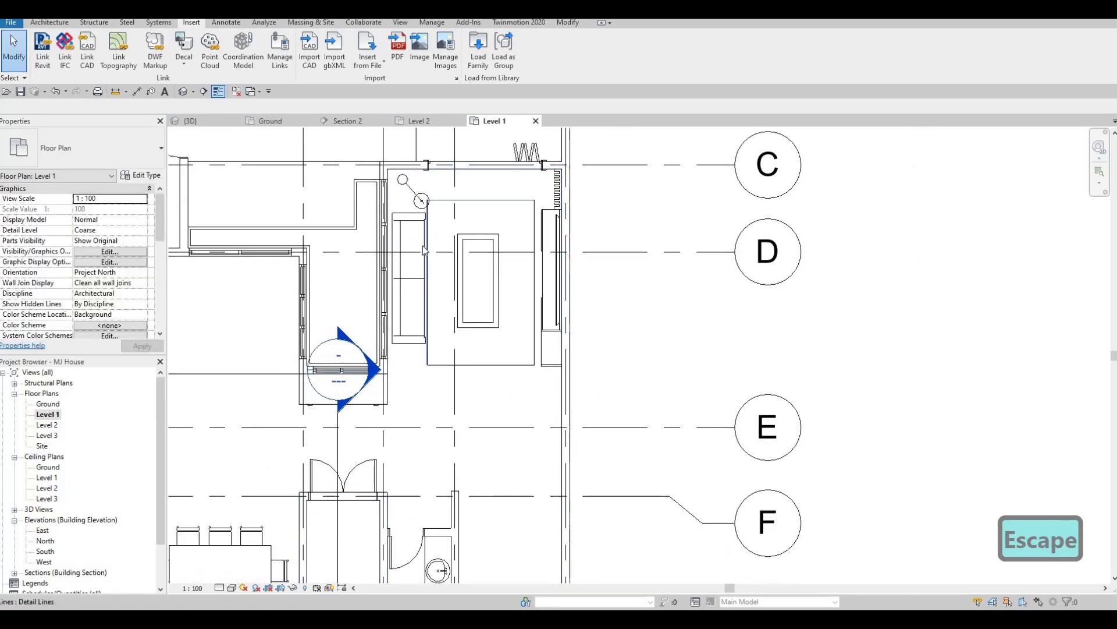
{"action": "scroll", "coordinate": [432, 212], "scroll_direction": "down", "scroll_amount": 2}
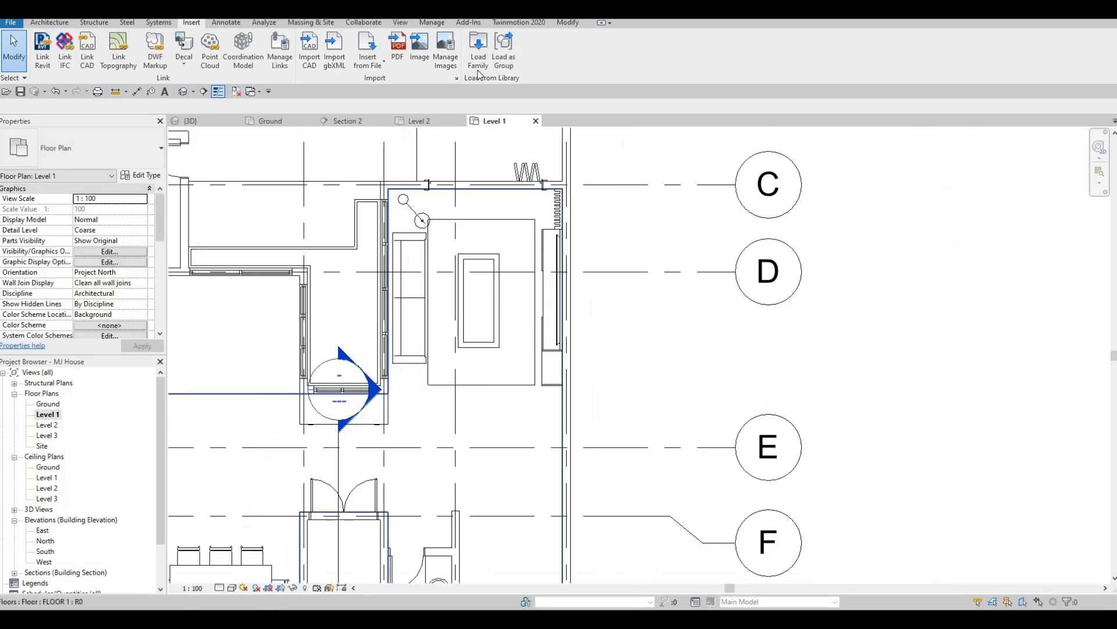
{"action": "scroll", "coordinate": [425, 239], "scroll_direction": "up", "scroll_amount": 1}
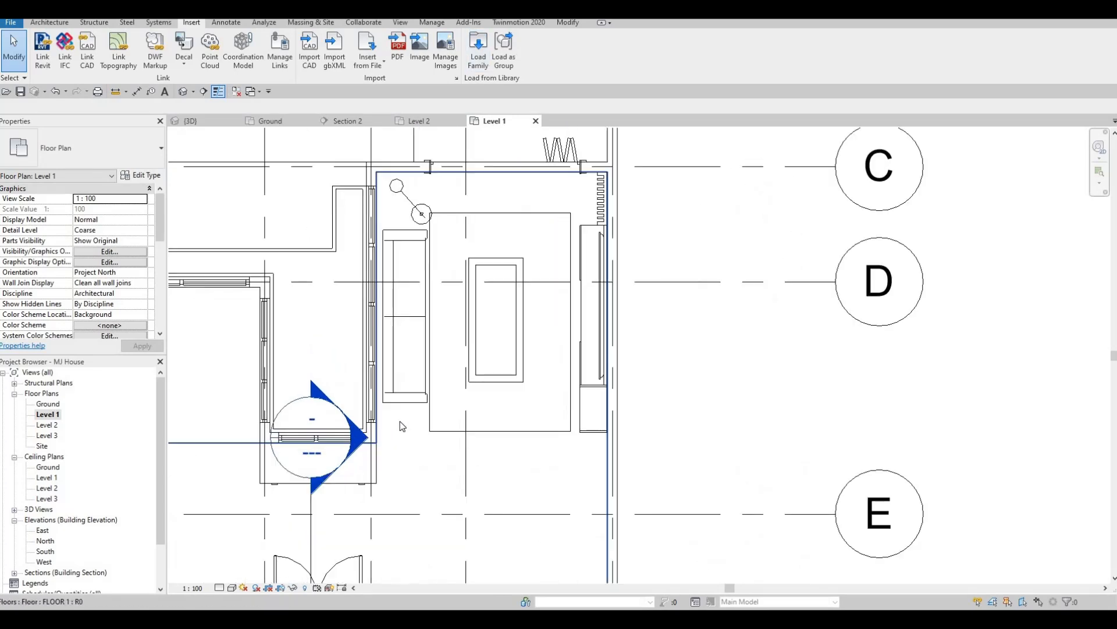
{"action": "scroll", "coordinate": [396, 402], "scroll_direction": "up", "scroll_amount": 1}
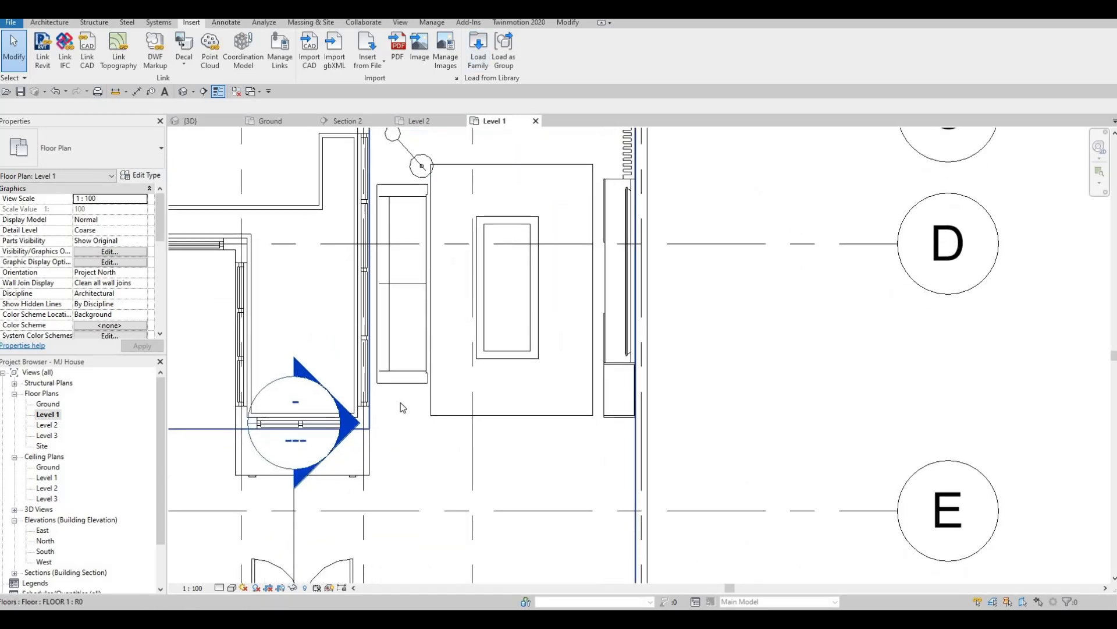
{"action": "left_click", "coordinate": [406, 222]}
{"action": "left_click", "coordinate": [479, 52]}
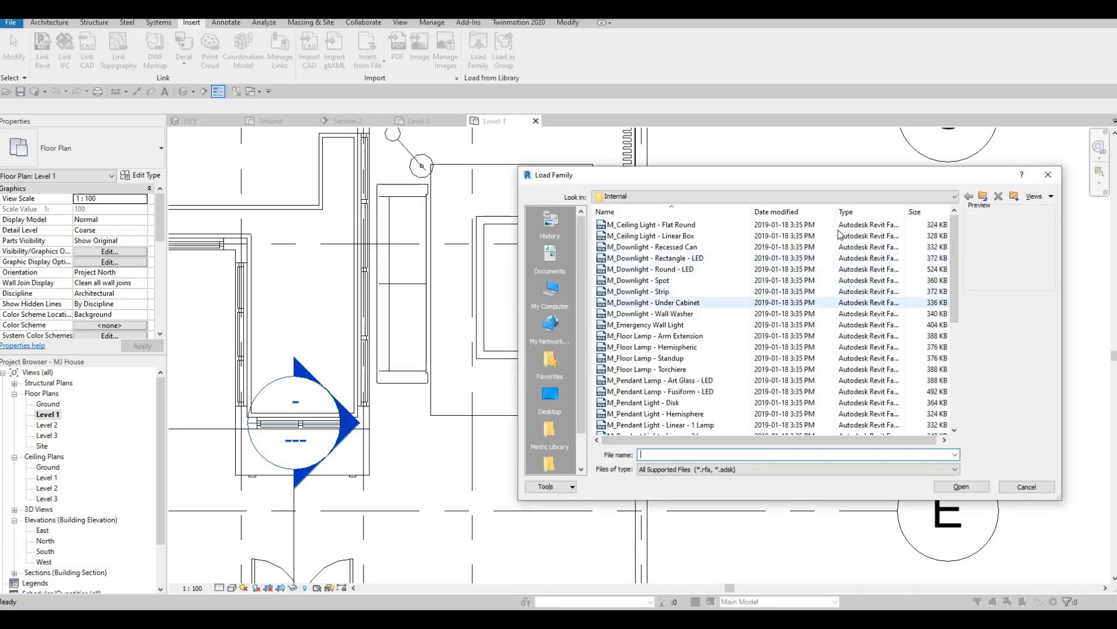
{"action": "scroll", "coordinate": [669, 303], "scroll_direction": "down", "scroll_amount": 1}
{"action": "left_click", "coordinate": [983, 198]}
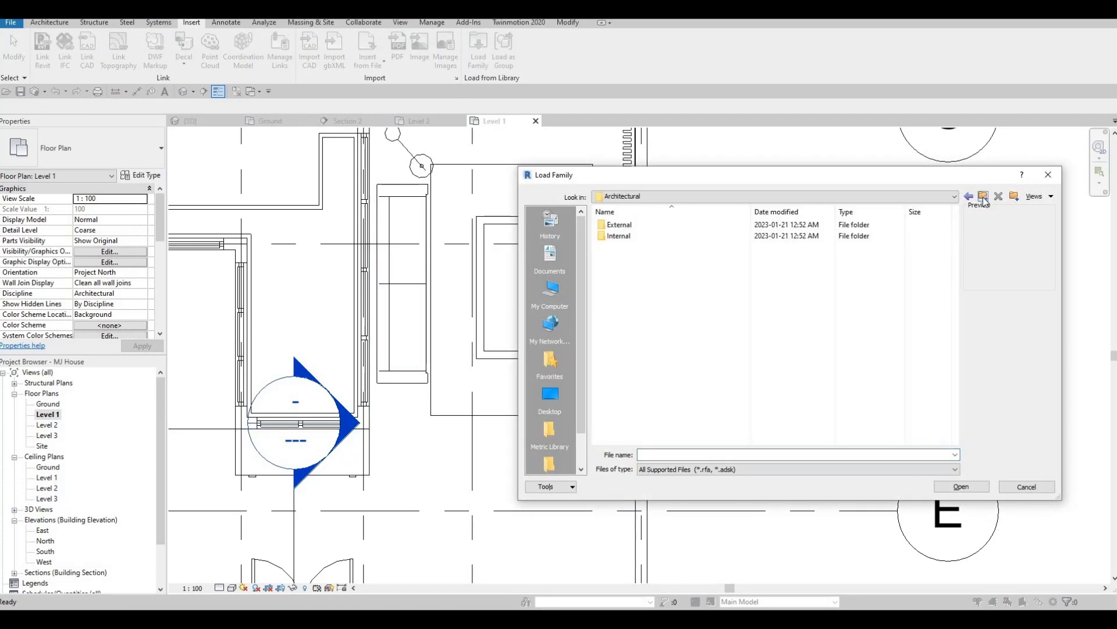
{"action": "left_click", "coordinate": [983, 198]}
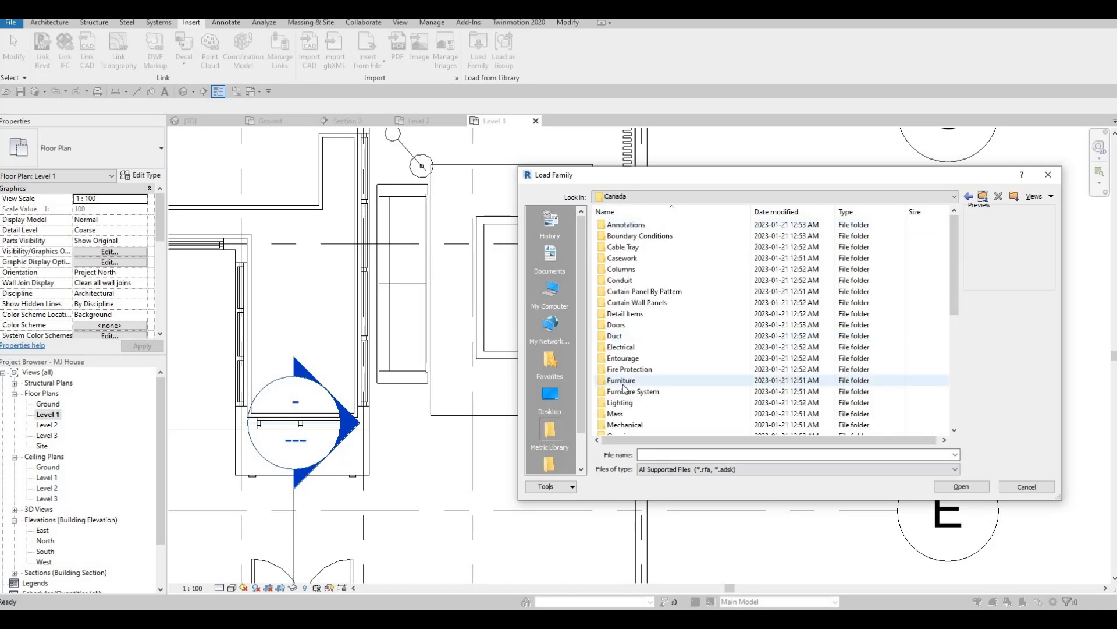
- Load the M_Table-Night Stand family from the Tables folder under Furniture
{"action": "double_click", "coordinate": [623, 383]}
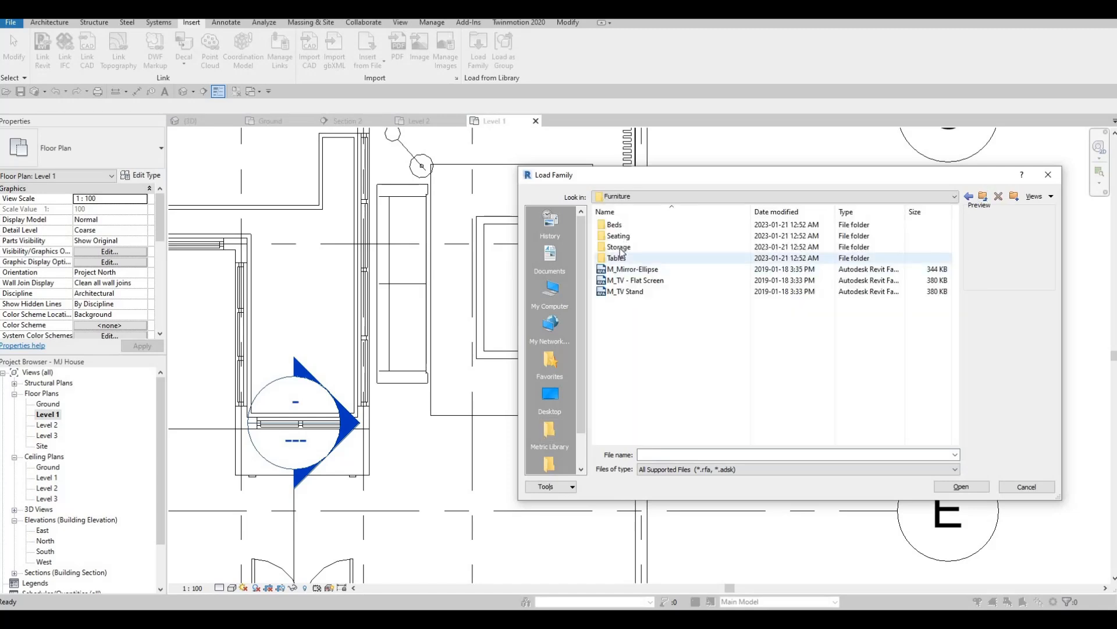
{"action": "left_click", "coordinate": [621, 249]}
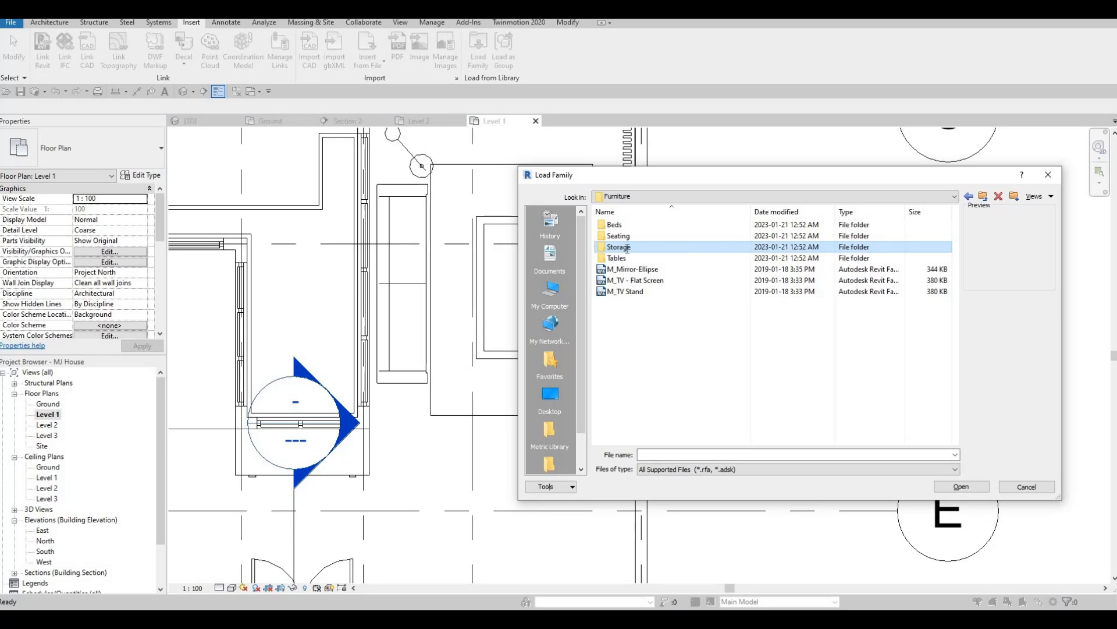
{"action": "double_click", "coordinate": [617, 259]}
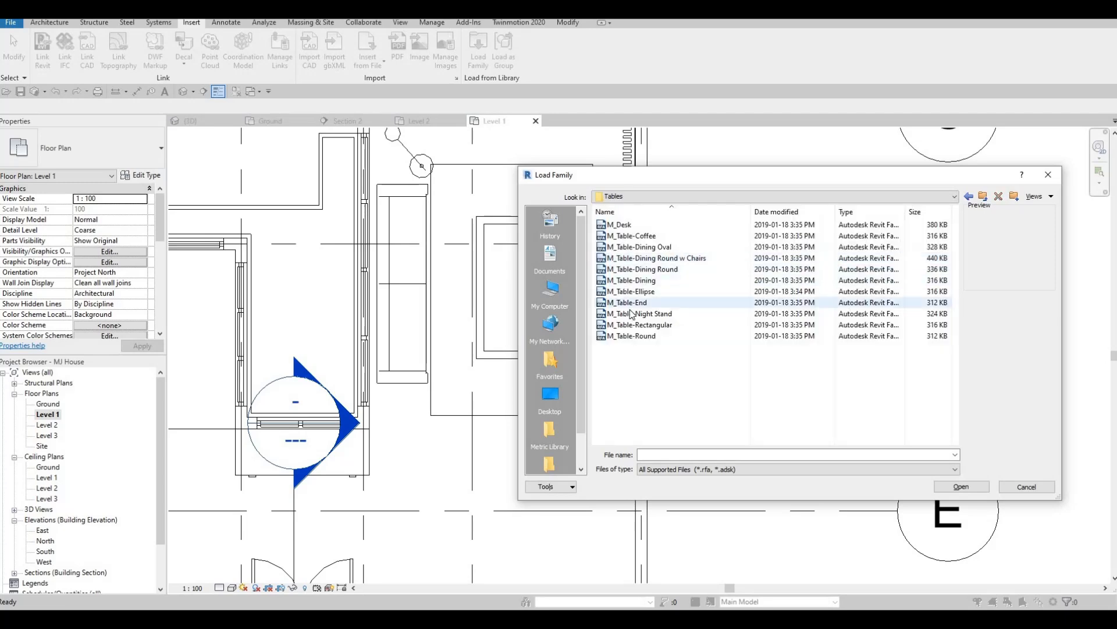
{"action": "left_click", "coordinate": [844, 314]}
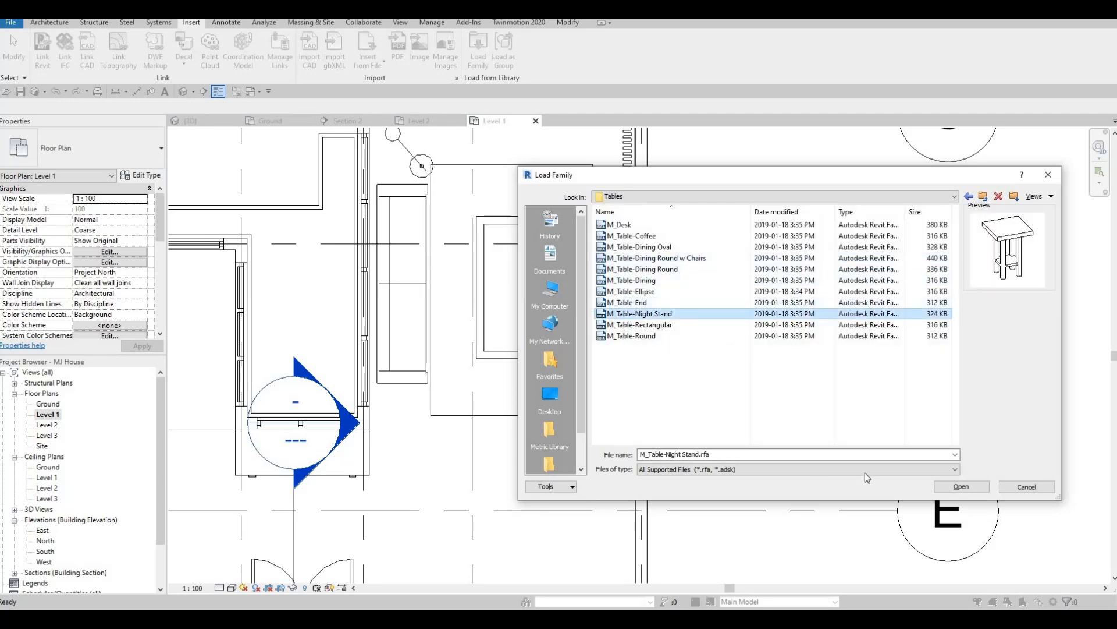
{"action": "left_click", "coordinate": [958, 486]}
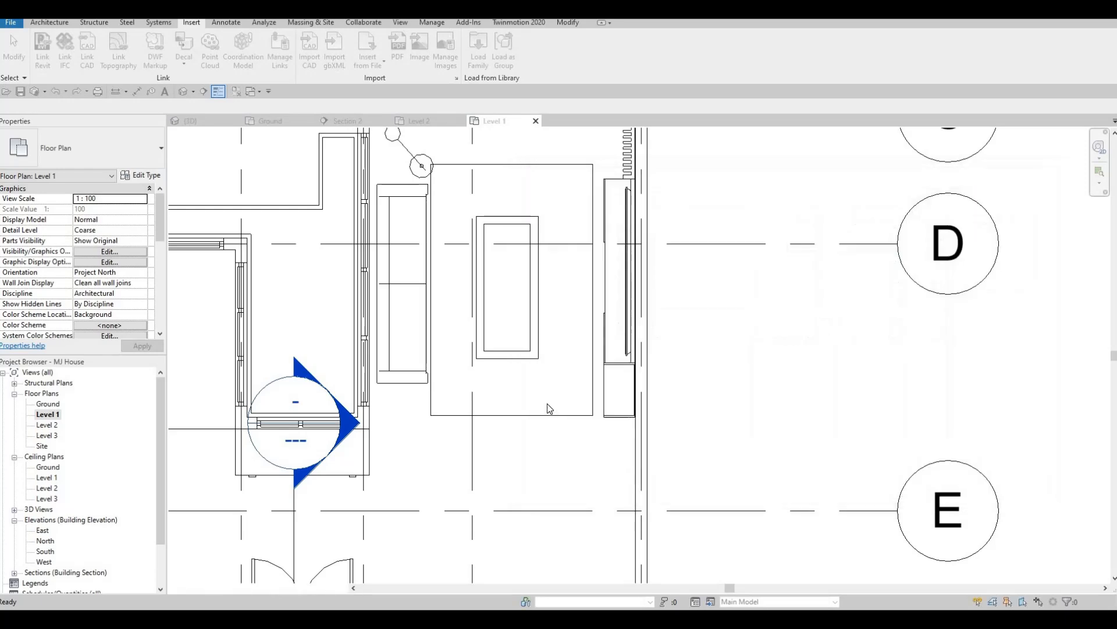
- Place one M_Table-Night Stand, 0610 x 0610 x 0762mm, just below the sofa's lower armrest, in line with the sofa
{"action": "key", "text": "c"}
{"action": "key", "text": "m"}
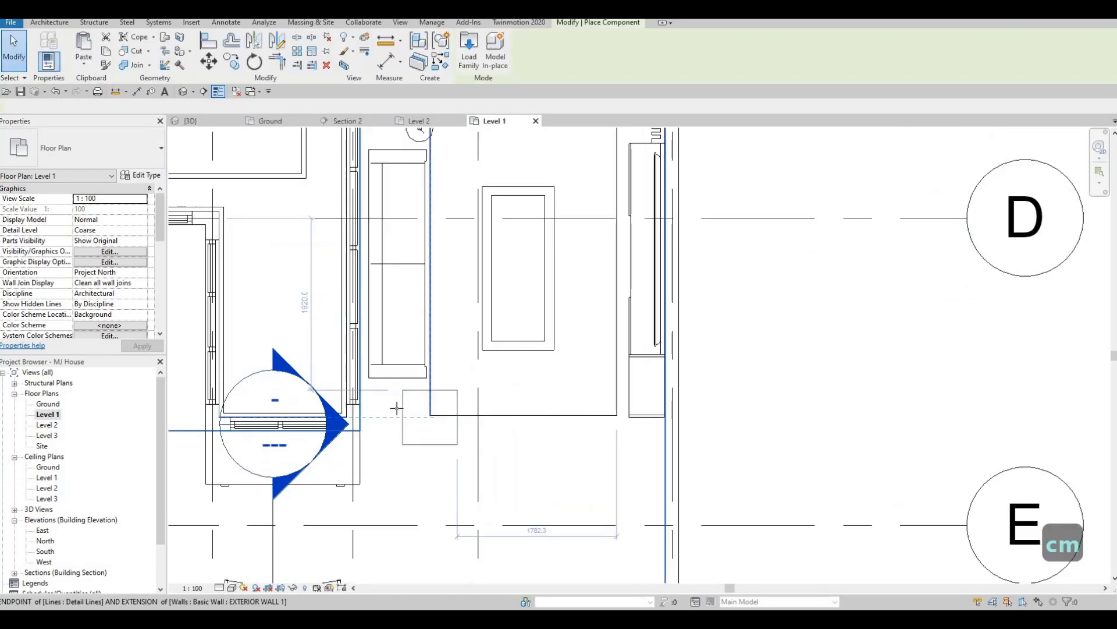
{"action": "scroll", "coordinate": [397, 407], "scroll_direction": "up", "scroll_amount": 2}
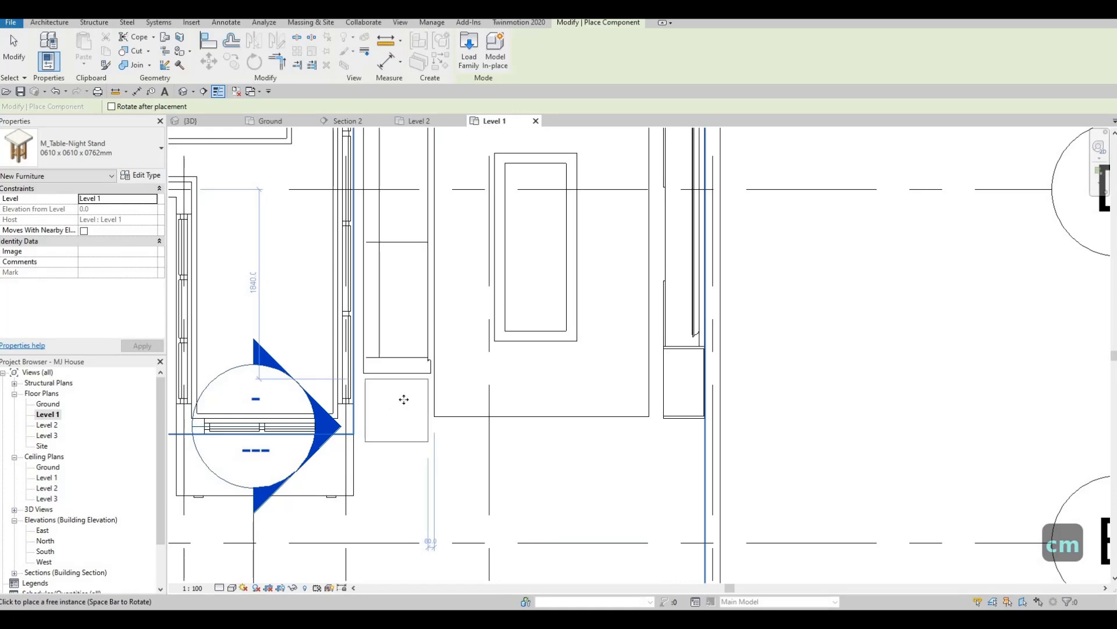
{"action": "key", "text": "Escape"}
{"action": "key", "text": "Escape"}
{"action": "scroll", "coordinate": [532, 354], "scroll_direction": "down", "scroll_amount": 5}
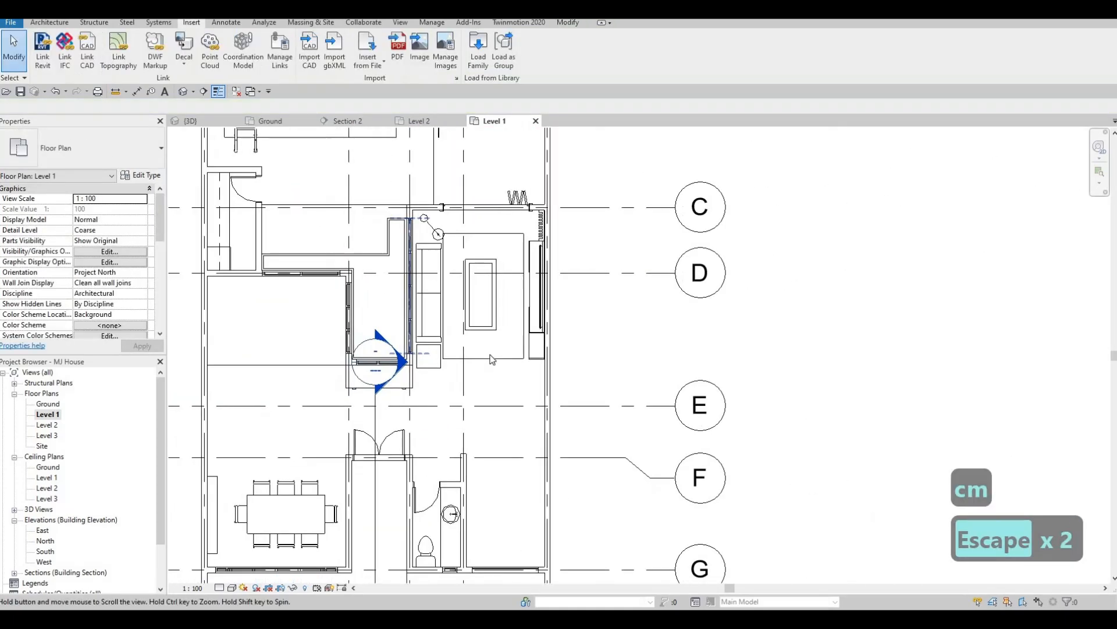
{"action": "scroll", "coordinate": [532, 353], "scroll_direction": "down", "scroll_amount": 3}
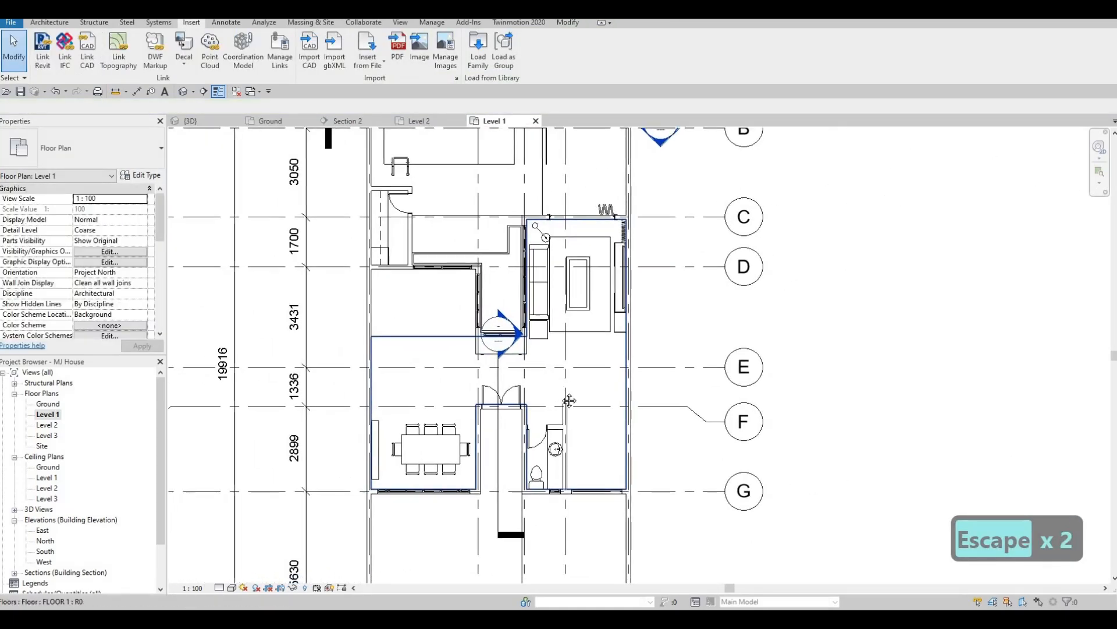
{"action": "middle_click_drag", "start_coordinate": [554, 399], "coordinate": [557, 394]}
{"action": "scroll", "coordinate": [544, 395], "scroll_direction": "up", "scroll_amount": 3}
{"action": "scroll", "coordinate": [474, 315], "scroll_direction": "down", "scroll_amount": 3}
{"action": "middle_click_drag", "start_coordinate": [515, 348], "coordinate": [513, 368]}
{"action": "scroll", "coordinate": [542, 396], "scroll_direction": "down", "scroll_amount": 4}
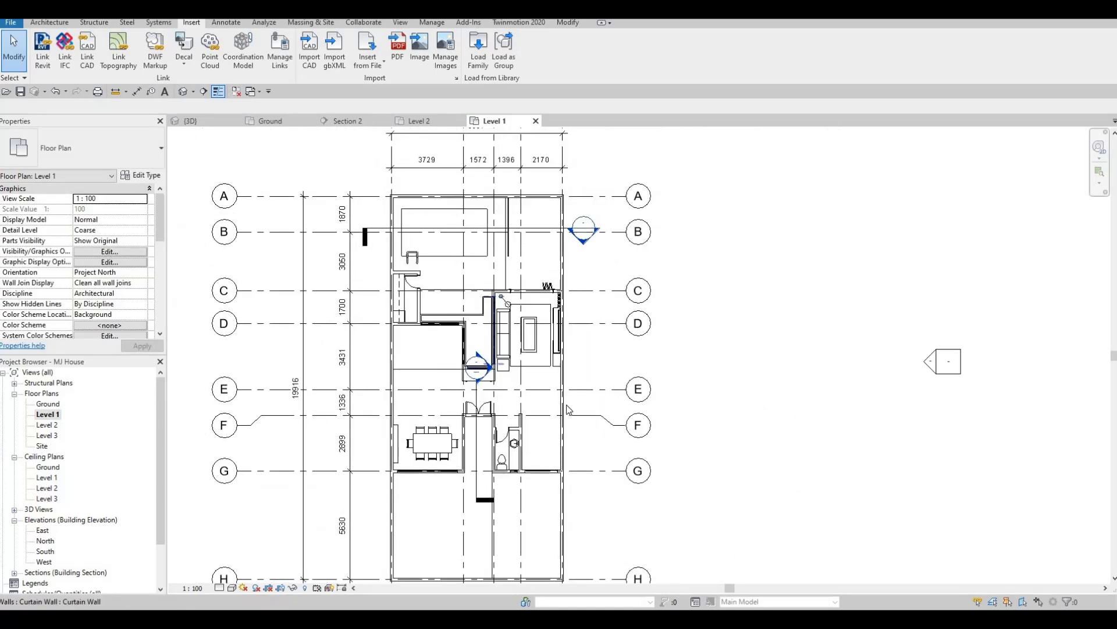